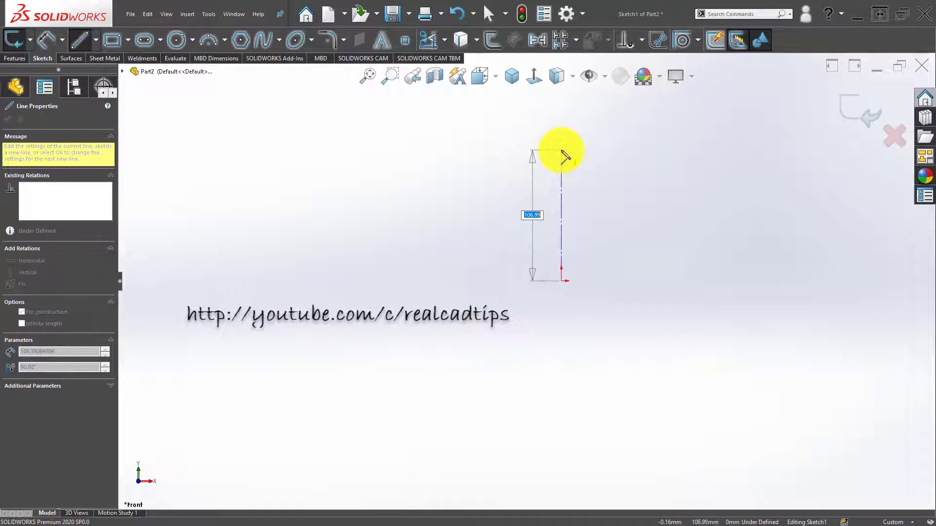
Draw a vertical construction line about 107 mm long upward from the origin.
left_click(561, 150)
double_click(483, 184)
left_click(81, 45)
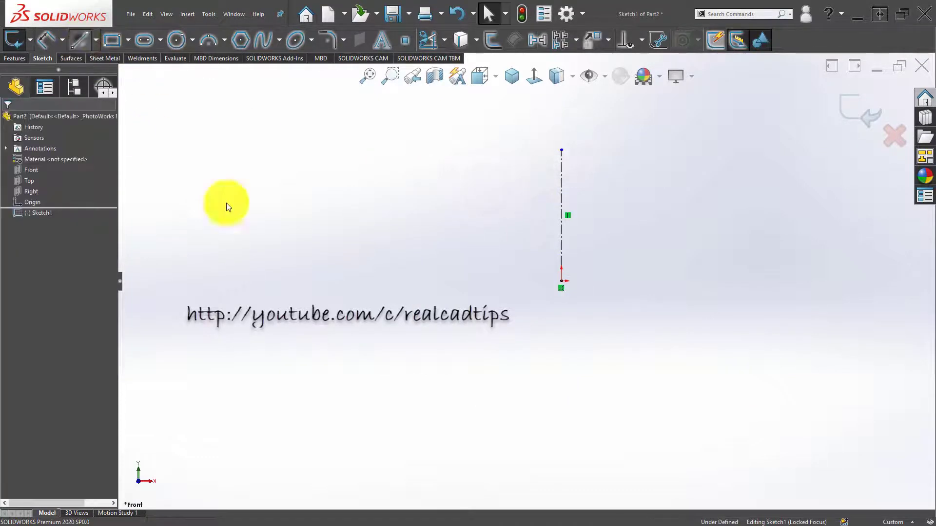
Sketch connected lines from the origin: a two-segment baseline about 77 mm to the left, a short rise, a return inward, and about 50 mm up.
left_click(561, 281)
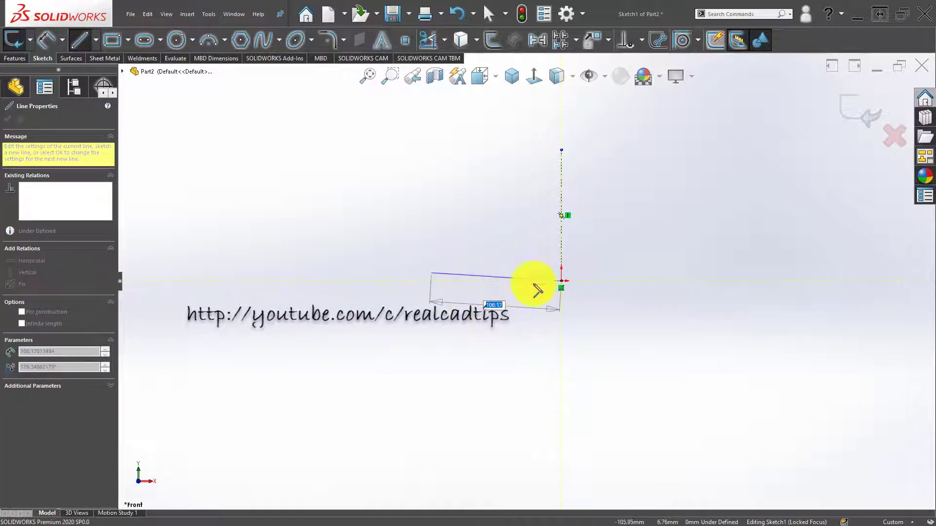
left_click(507, 281)
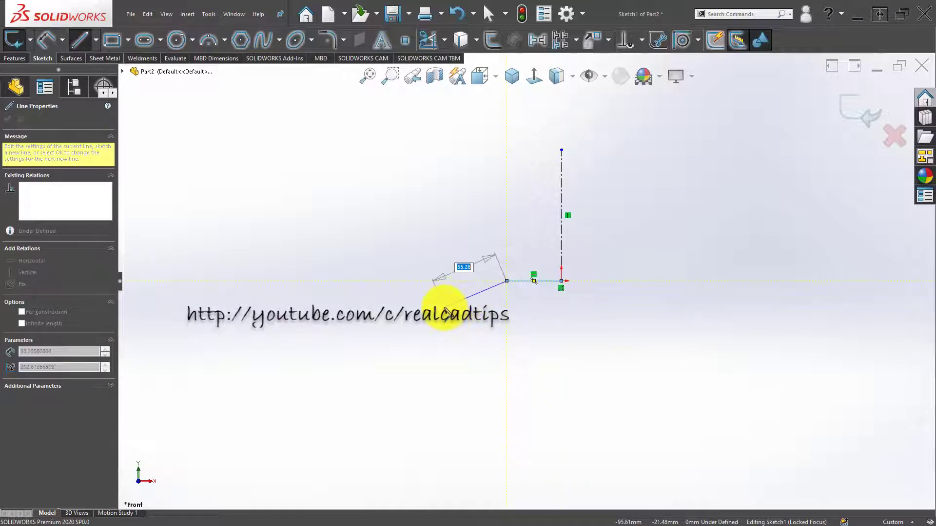
left_click(466, 281)
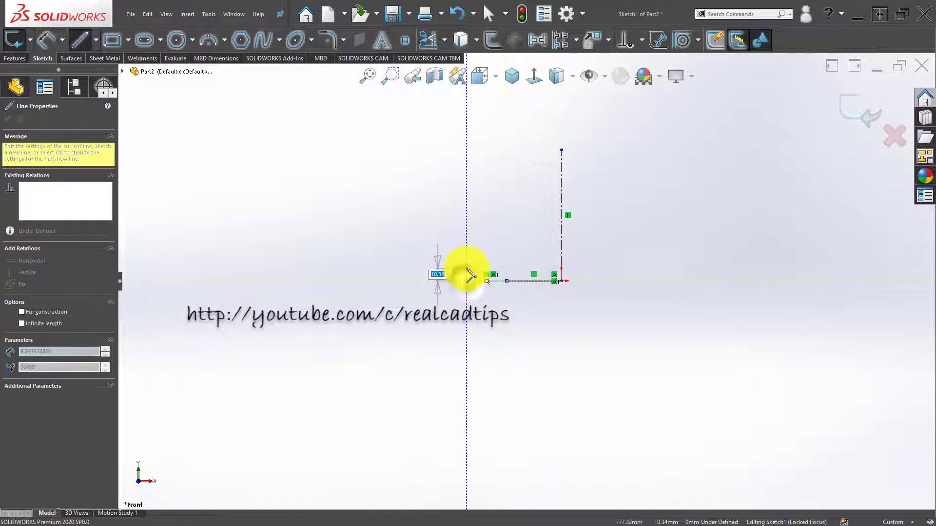
left_click(467, 266)
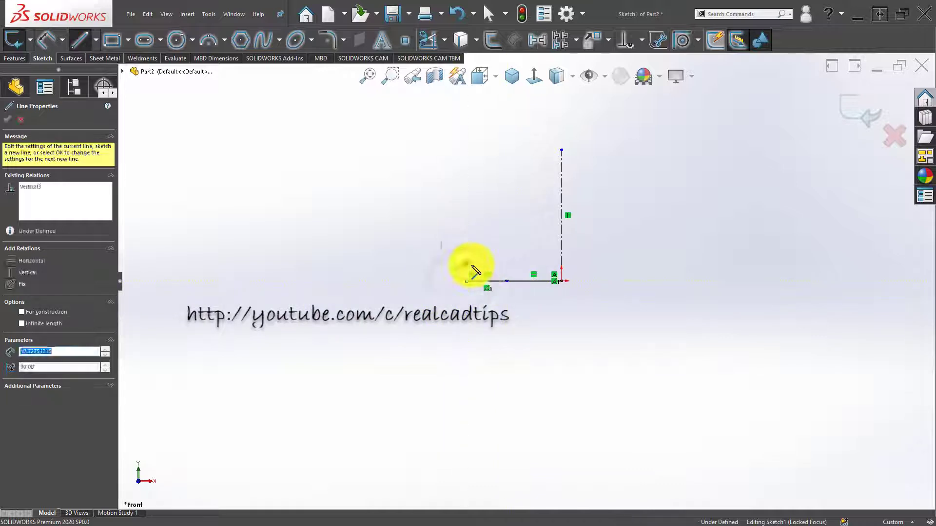
left_click(491, 266)
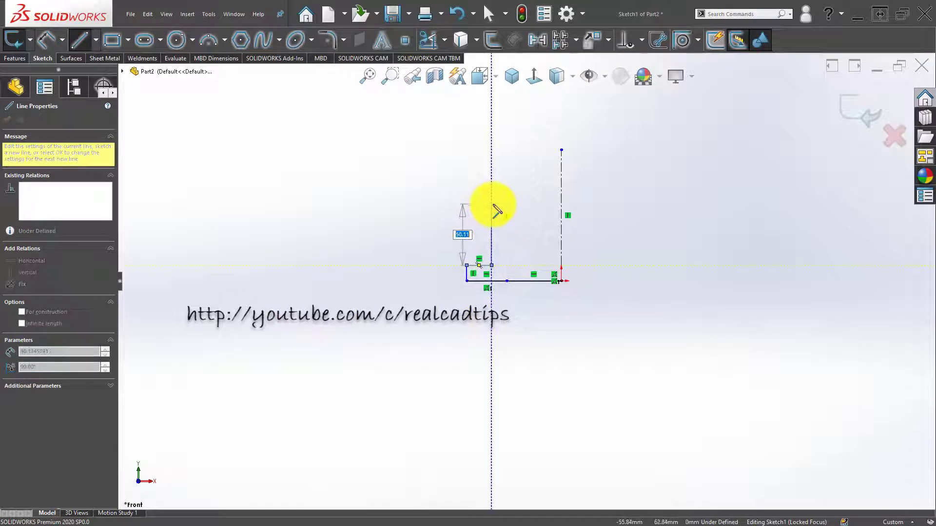
left_click(492, 203)
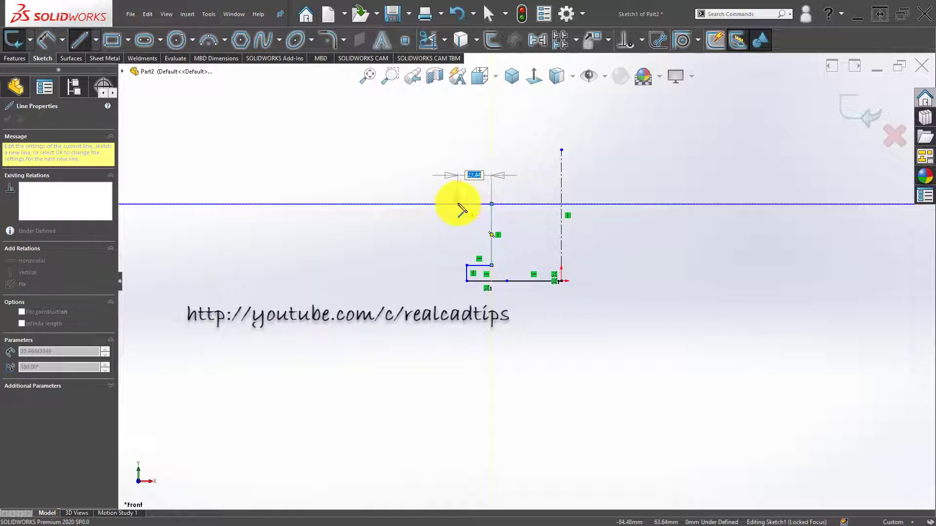
Continue the profile outward and about 54 mm up, then step back inward and down to close it at the baseline's intermediate point.
left_click(458, 204)
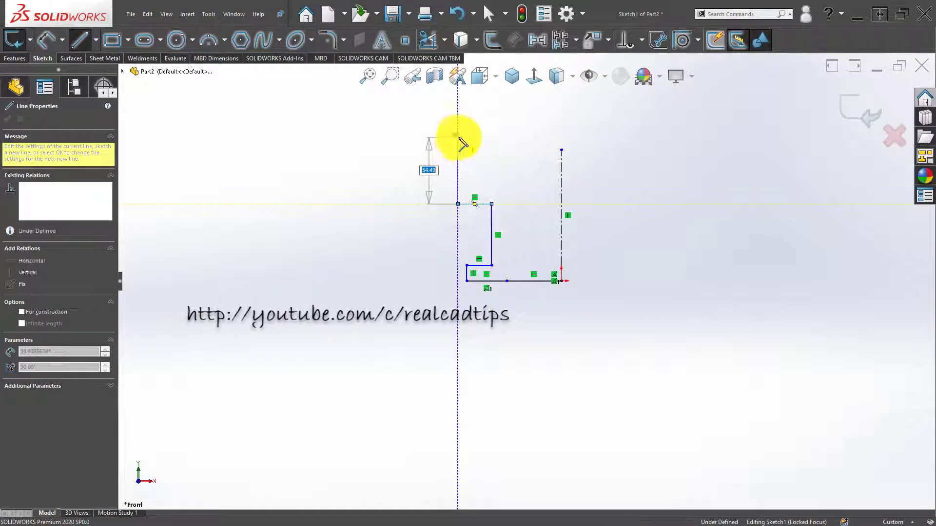
left_click(458, 137)
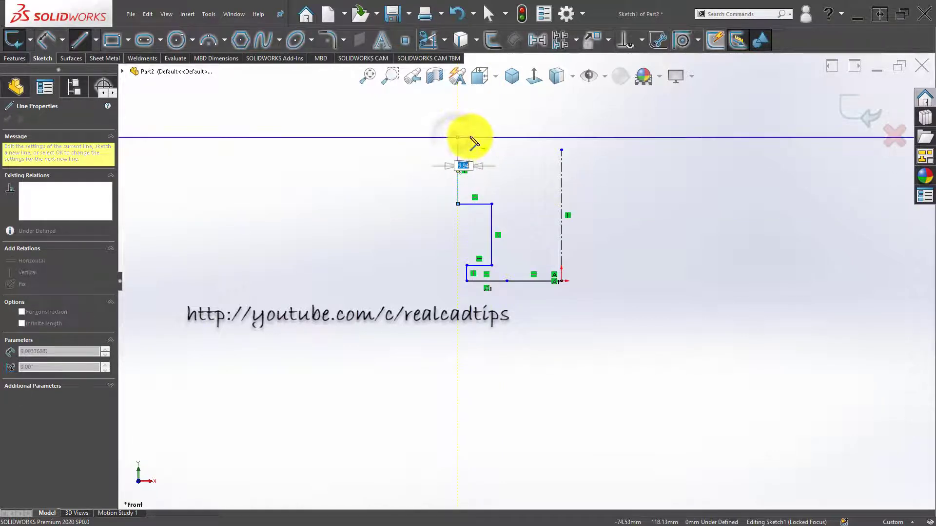
left_click(470, 189)
left_click(502, 189)
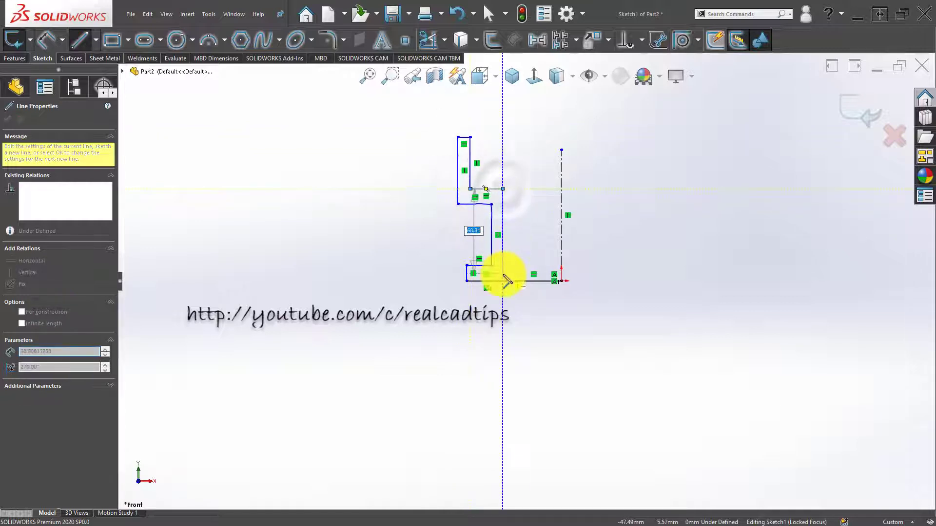
left_click(507, 281)
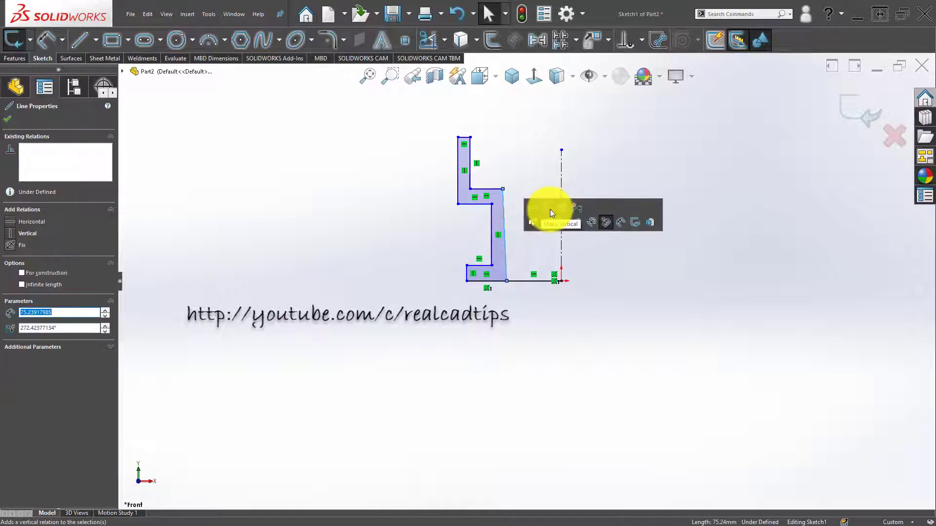
Make the profile's slanted inner closing line vertical, and extend the centerline's upper end well above the profile.
left_click(550, 210)
left_click(547, 317)
scroll(550, 204, "up", 2)
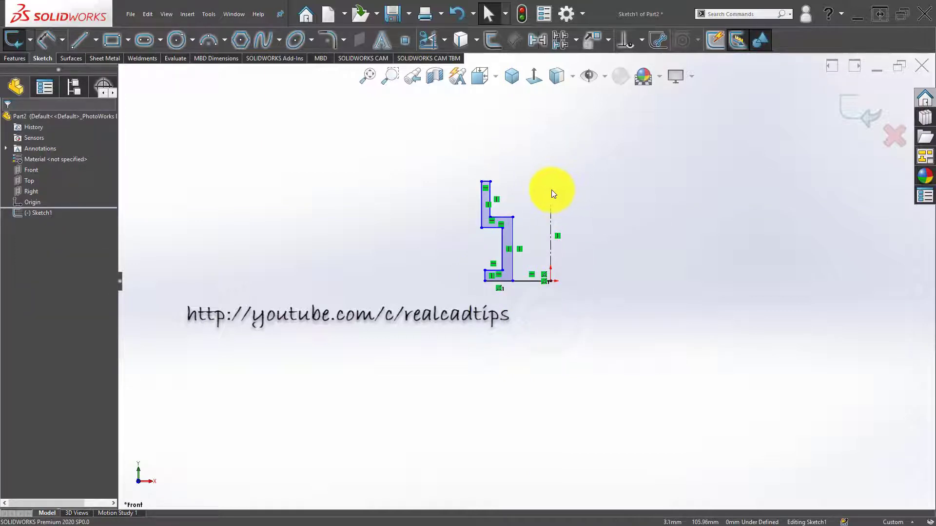
left_click_drag(551, 191, 550, 111)
left_click(651, 313)
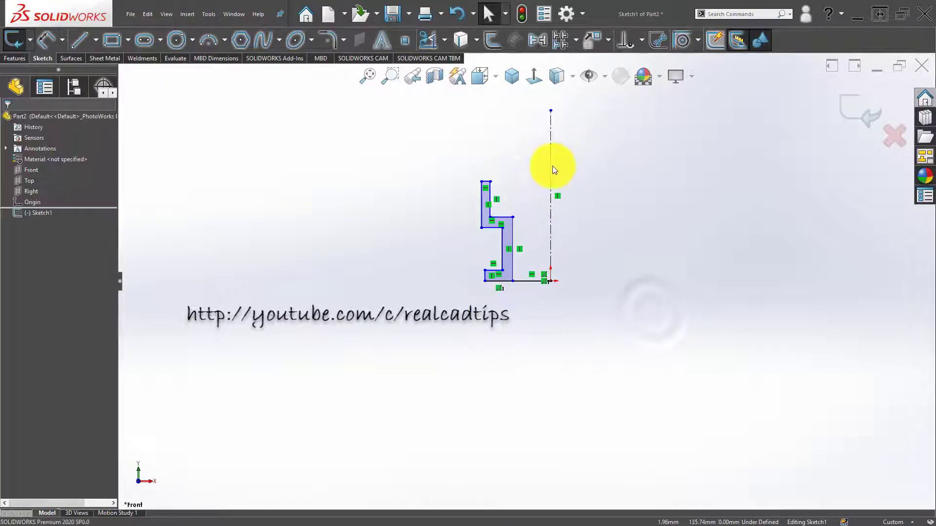
Dimension the upper inner edge across the centerline as a diameter of 58 mm.
right_click_drag(551, 166, 547, 146)
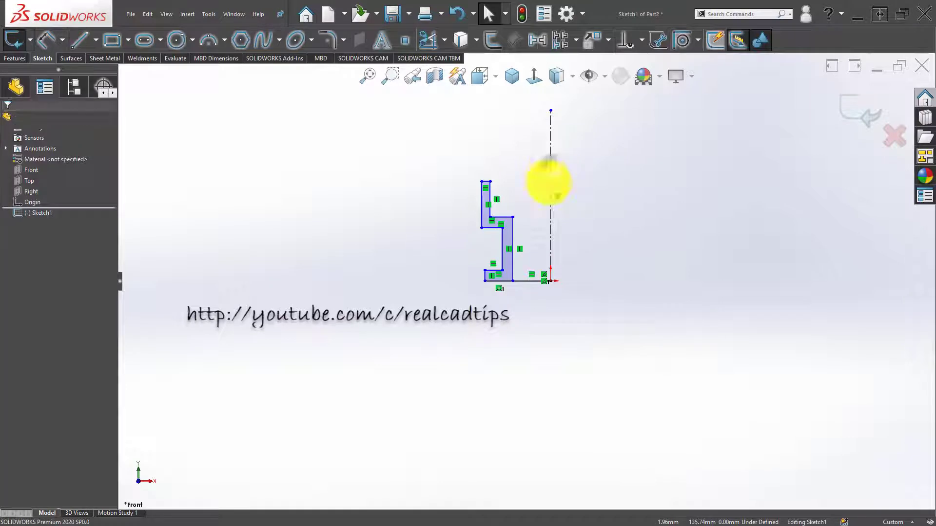
left_click(490, 190)
left_click(550, 183)
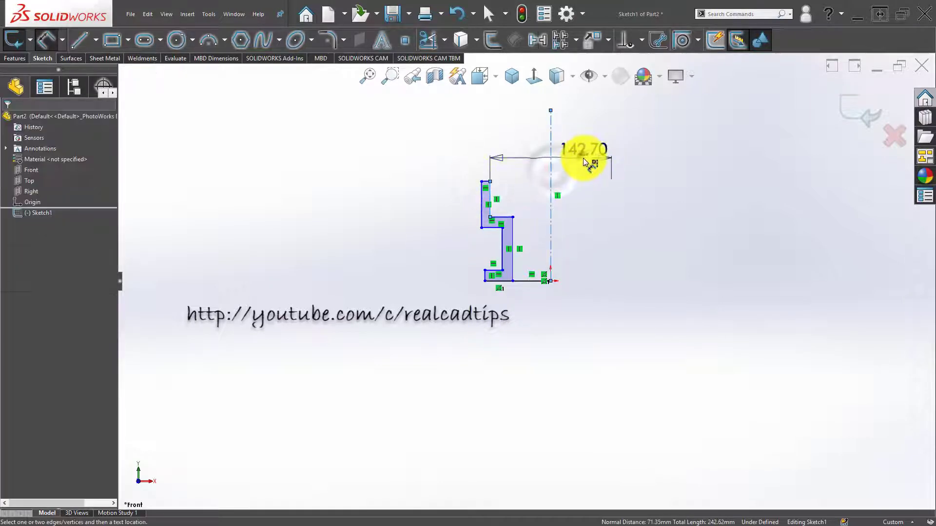
left_click(585, 161)
type("5")
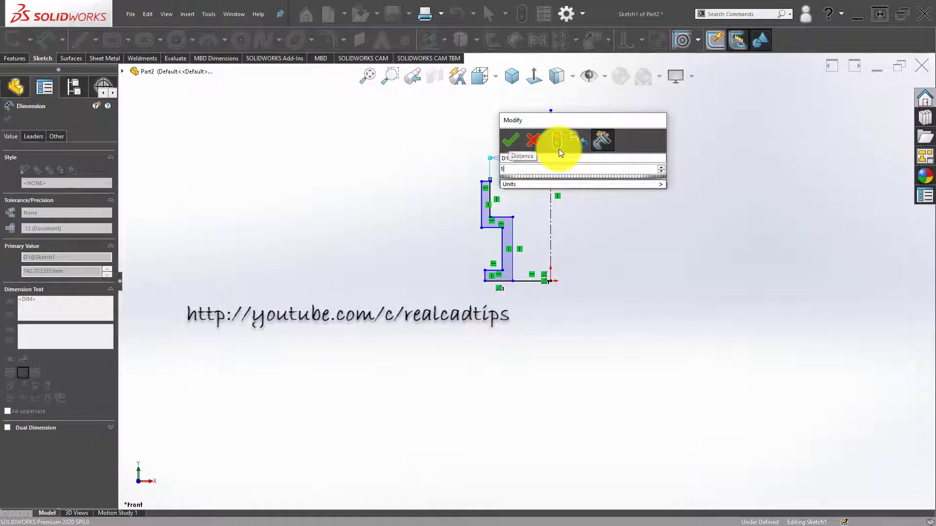
type("8")
key("Return")
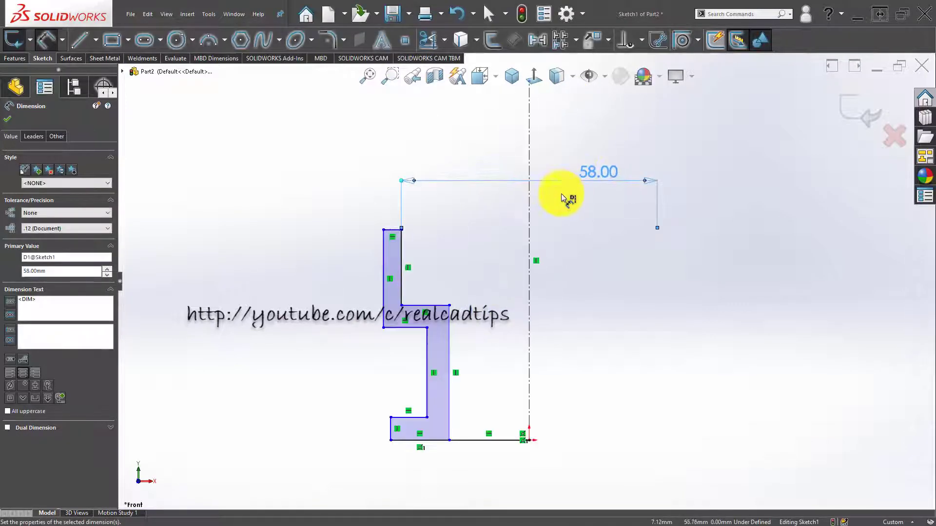
Dimension the thickness of the upper vertical wall as 5 mm.
left_click(396, 266)
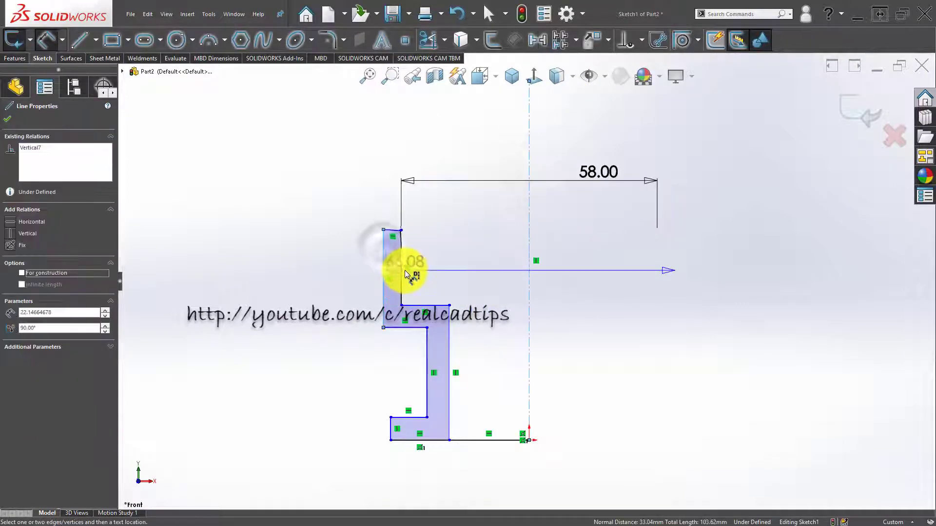
left_click(336, 266)
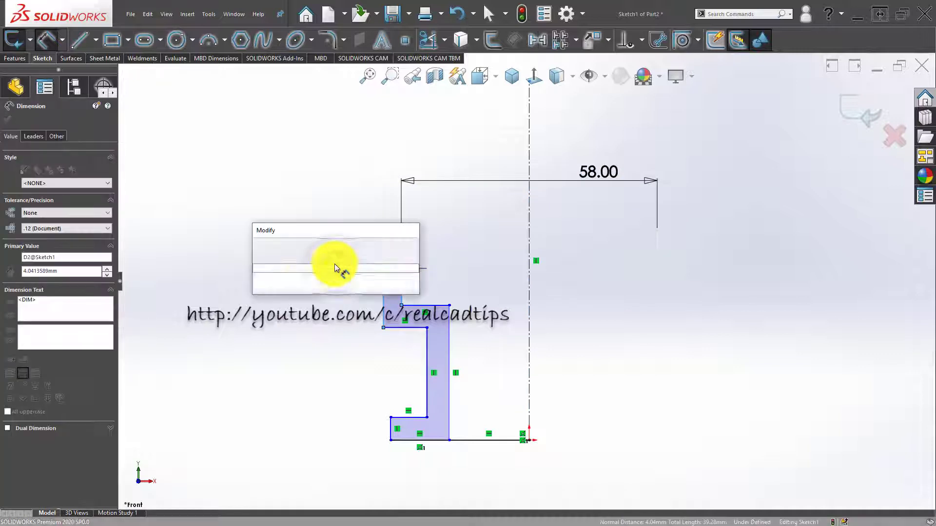
type("5")
key("Return")
scroll(409, 323, "down", 2)
key("Escape")
key("Escape")
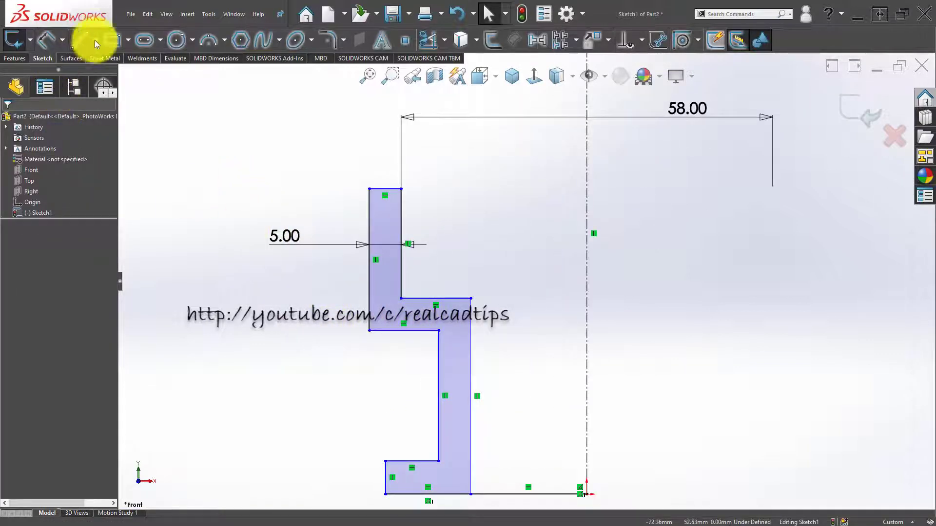
Draw construction lines from the inner step corner, one horizontally to the outer edge and one vertically down to the step's underside.
left_click(401, 299)
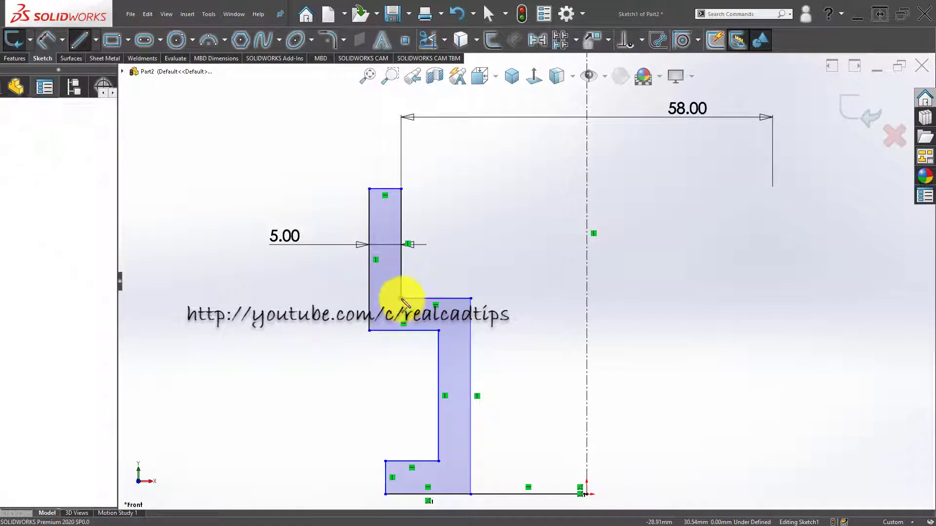
left_click(369, 298)
right_click_drag(343, 299, 396, 312)
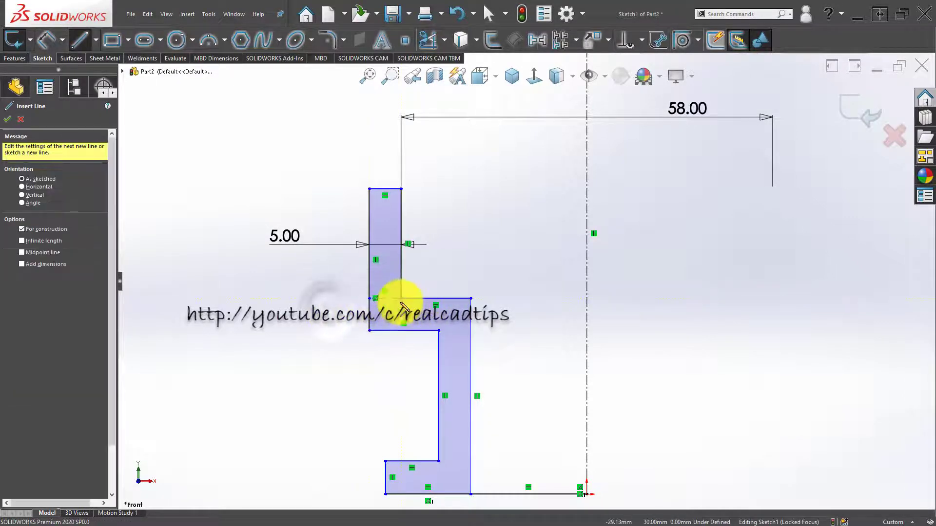
left_click(404, 303)
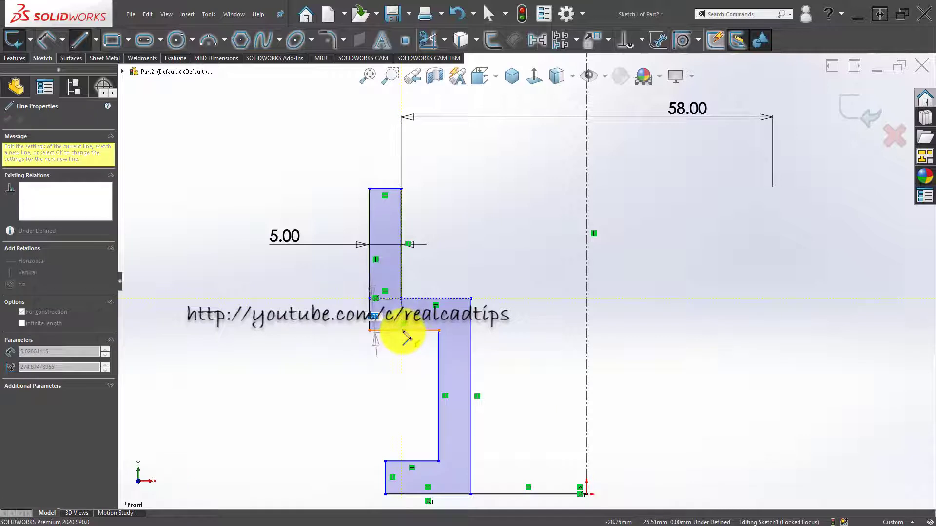
double_click(401, 333)
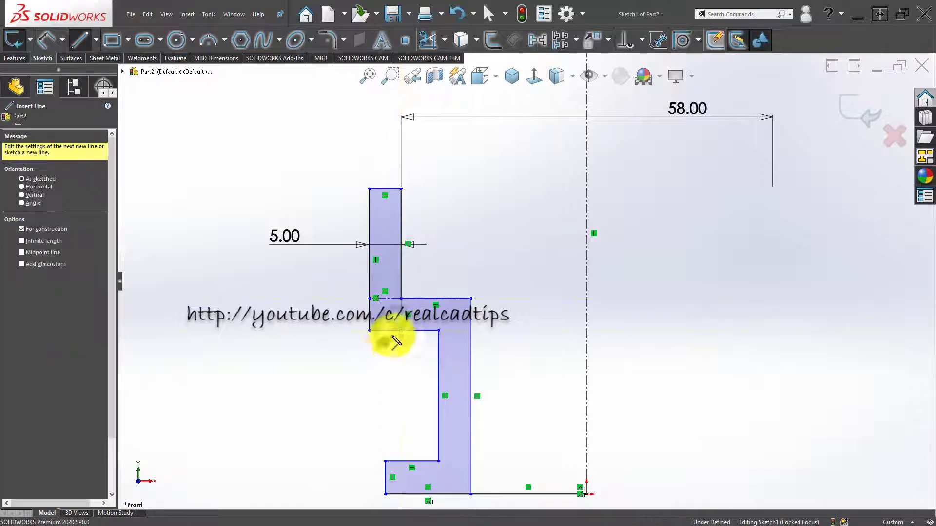
Draw a horizontal construction line across the lower wall, level with the step's underside.
scroll(389, 340, "down", 2)
left_click(470, 332)
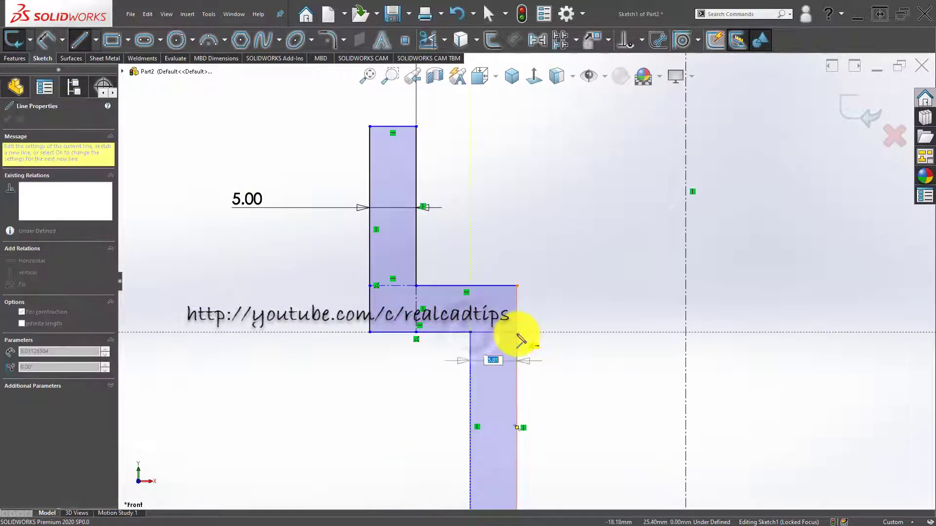
left_click(516, 332)
double_click(416, 370)
key("Escape")
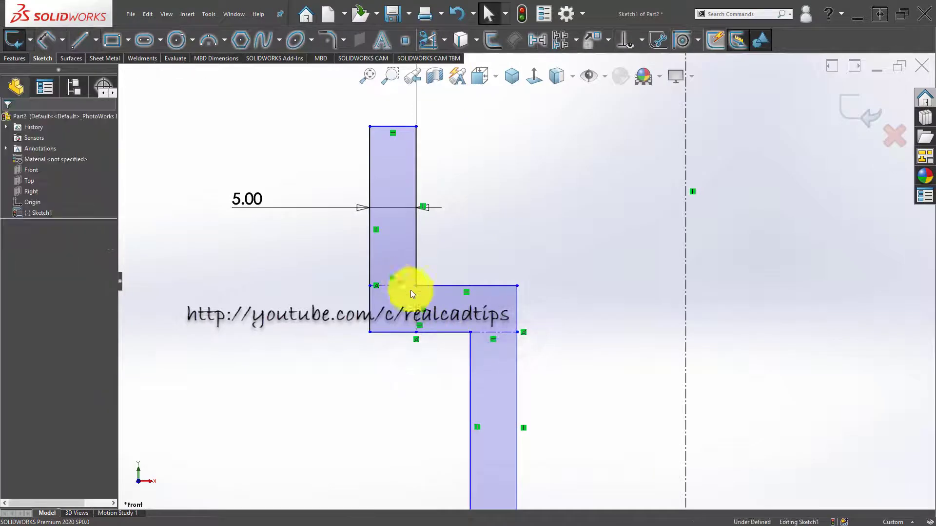
Apply an Equal relation to the two construction lines that meet at the inner step corner.
left_click(414, 293)
left_click(417, 294, "ctrl")
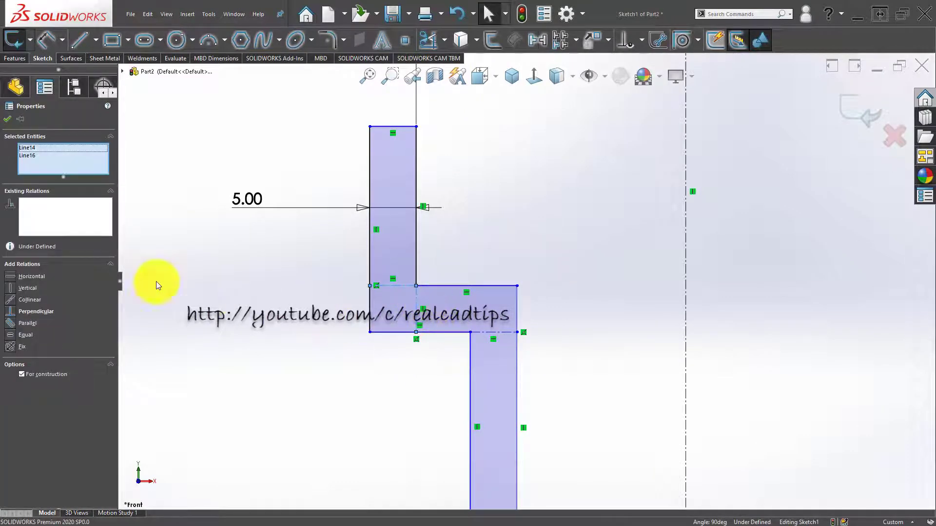
left_click(13, 336)
left_click(234, 383)
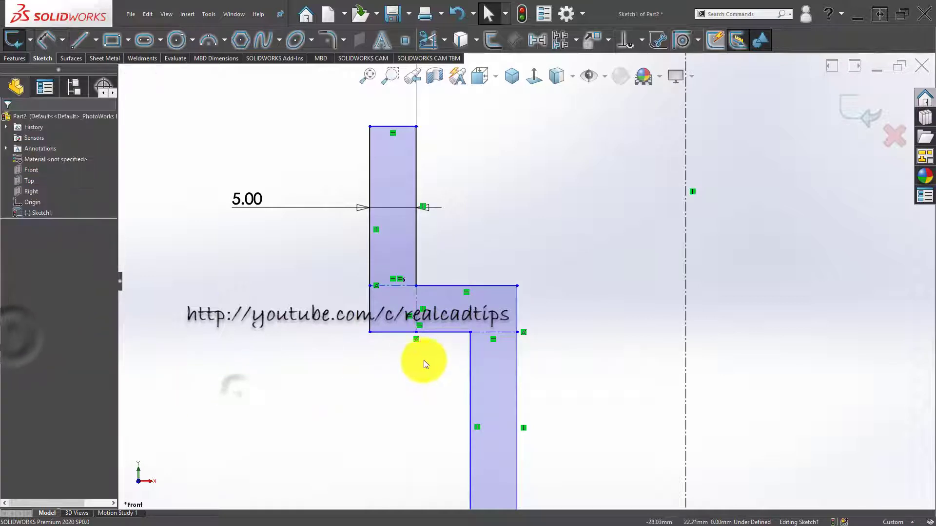
Delete the horizontal construction line across the lower wall.
scroll(477, 336, "up", 2)
left_click(507, 317)
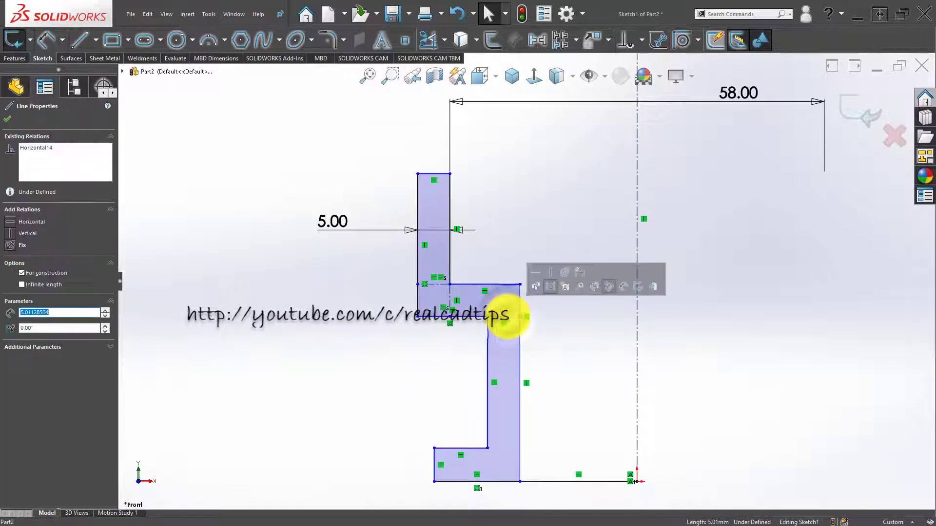
key("Delete")
Dimension the lower wall's inner edge across the centerline as a diameter of 45 mm.
right_click_drag(425, 366, 433, 395)
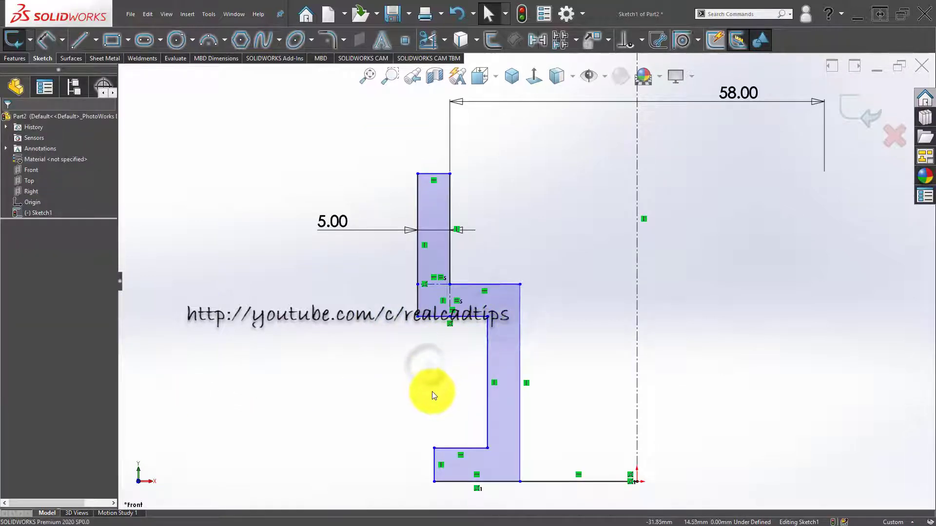
left_click(520, 342)
left_click(636, 320)
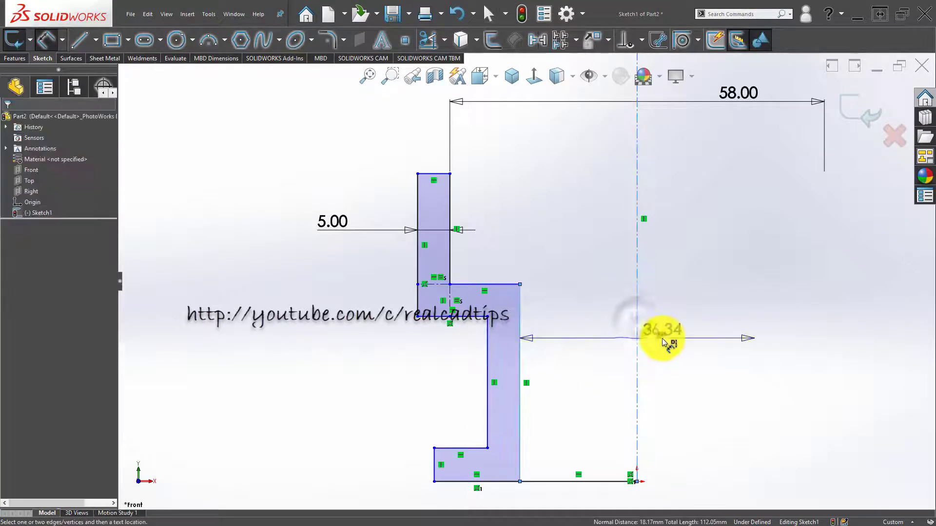
left_click(659, 337)
type("45")
key("Return")
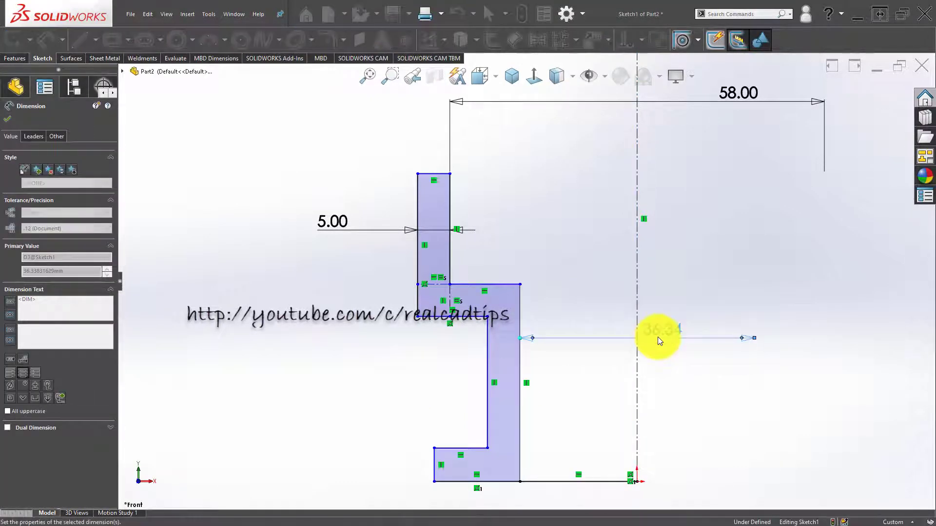
left_click(592, 397)
Dimension the lower wall's outer edge across the centerline as a diameter of 54 mm.
left_click(487, 360)
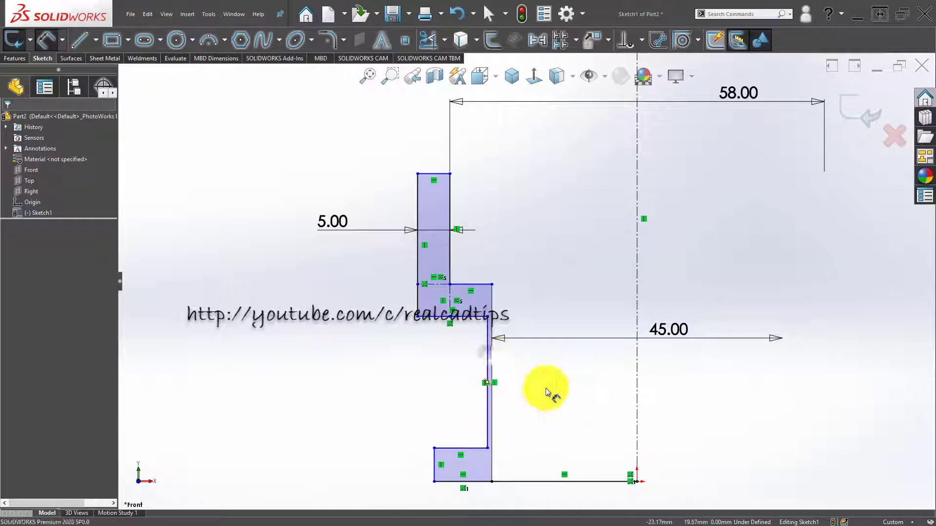
left_click(637, 368)
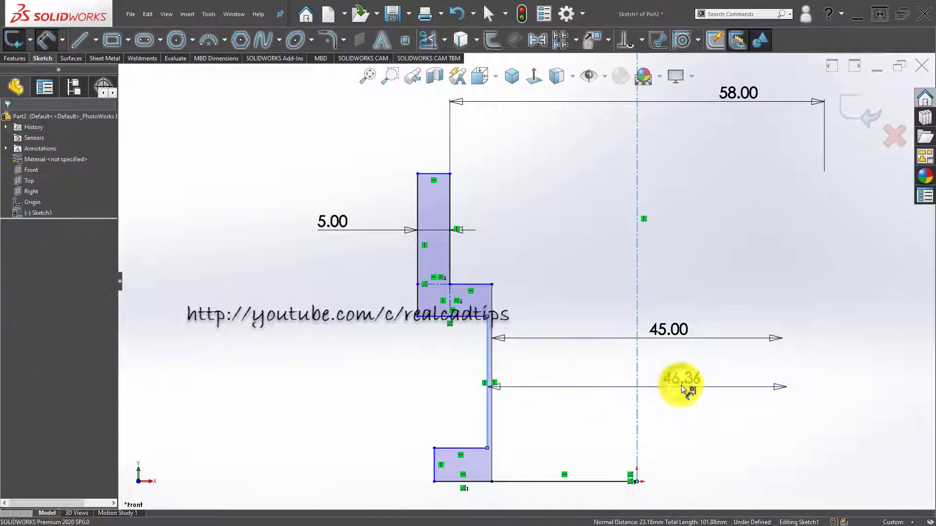
left_click(681, 385)
type("54")
key("Return")
left_click(622, 422)
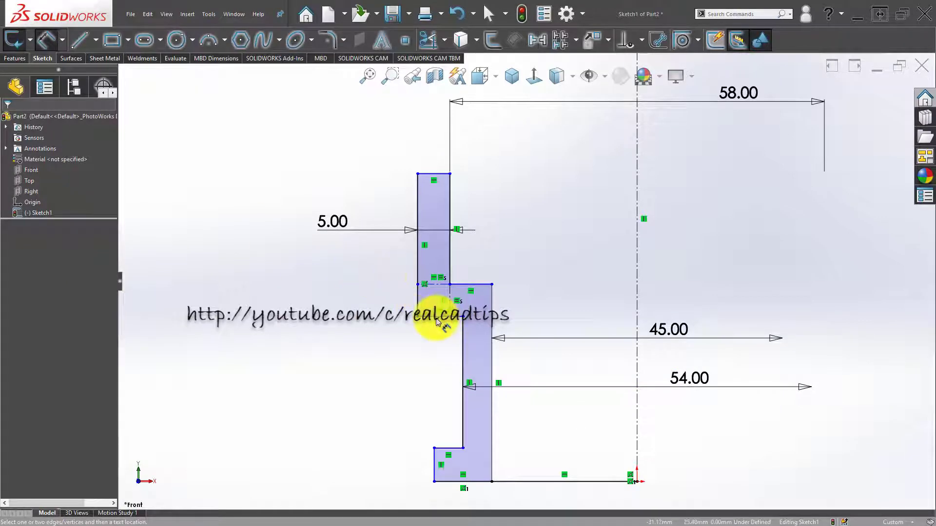
Dimension the upper wall's height from its top edge to the underside of the step as 56 mm.
left_click(427, 174)
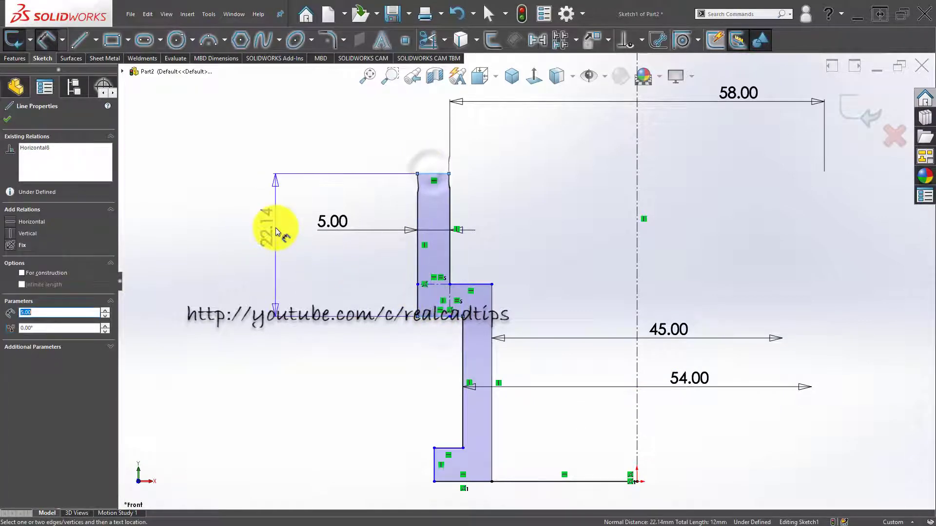
left_click(276, 230)
type("56")
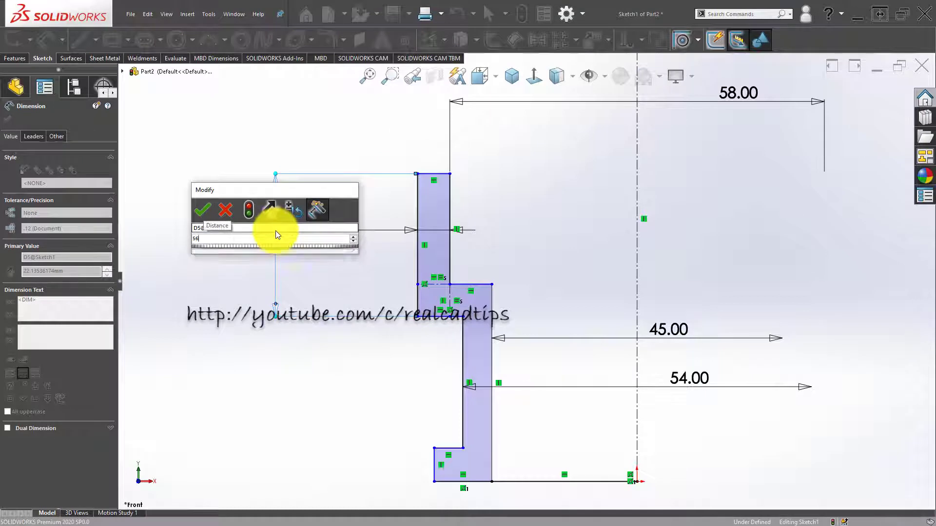
key("Return")
left_click(312, 355)
Dimension the profile's overall height from the base line to the top edge as 90 mm.
scroll(461, 329, "up", 4)
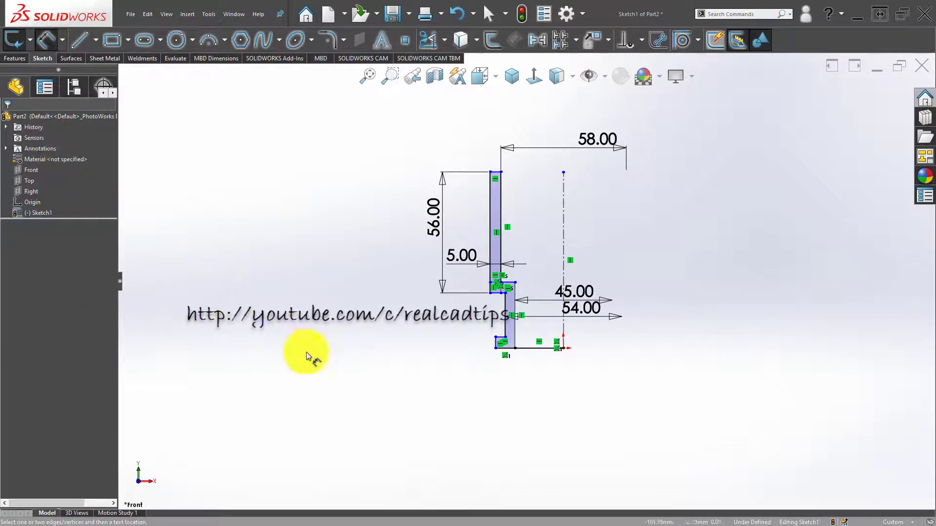
scroll(505, 342, "down", 2)
scroll(505, 344, "down", 1)
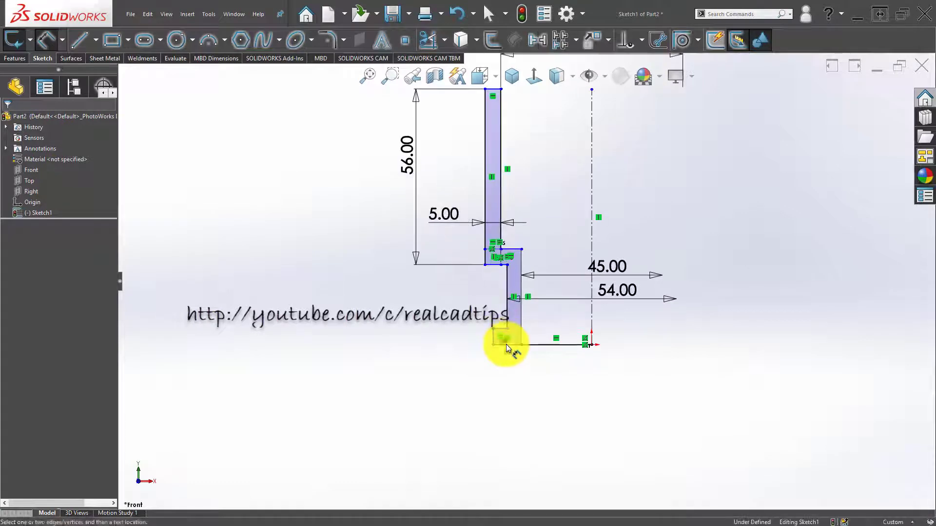
left_click(506, 344)
scroll(401, 297, "up", 3)
scroll(488, 163, "down", 3)
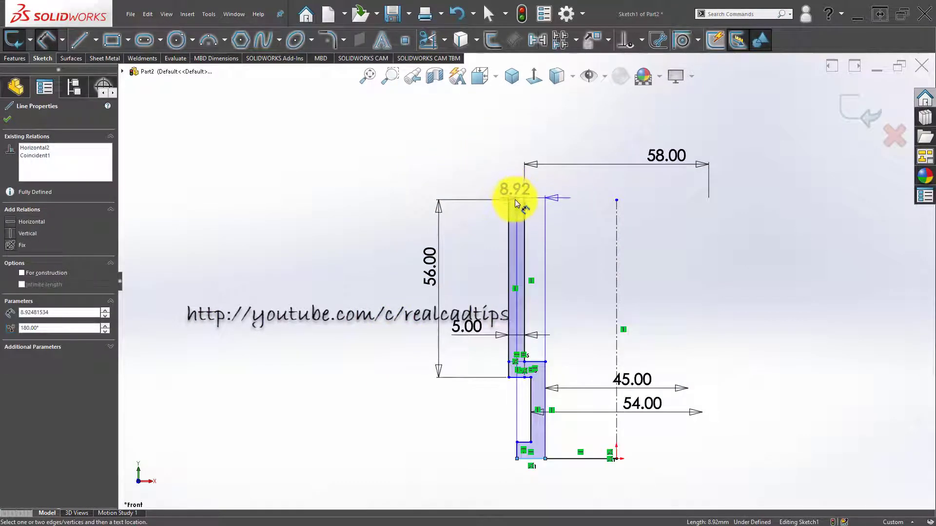
left_click(516, 200)
scroll(431, 265, "up", 3)
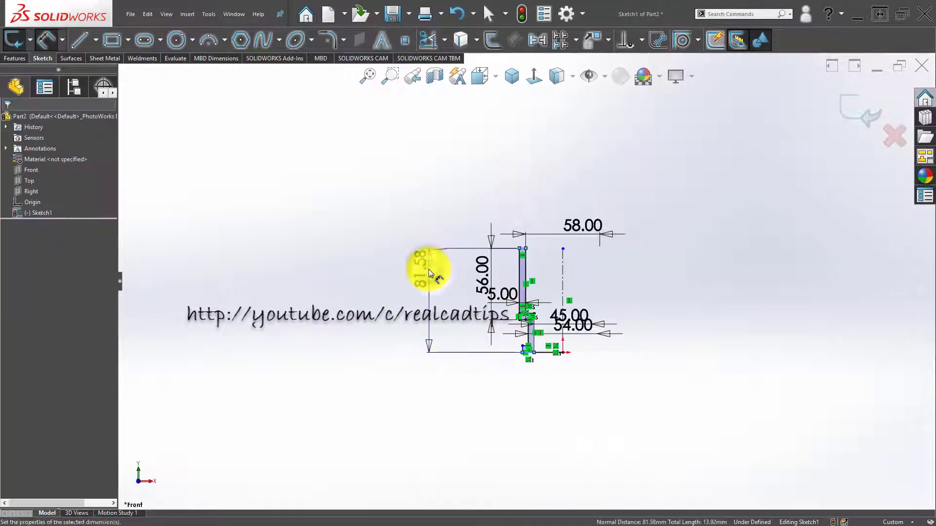
left_click(428, 269)
type("90")
key("Return")
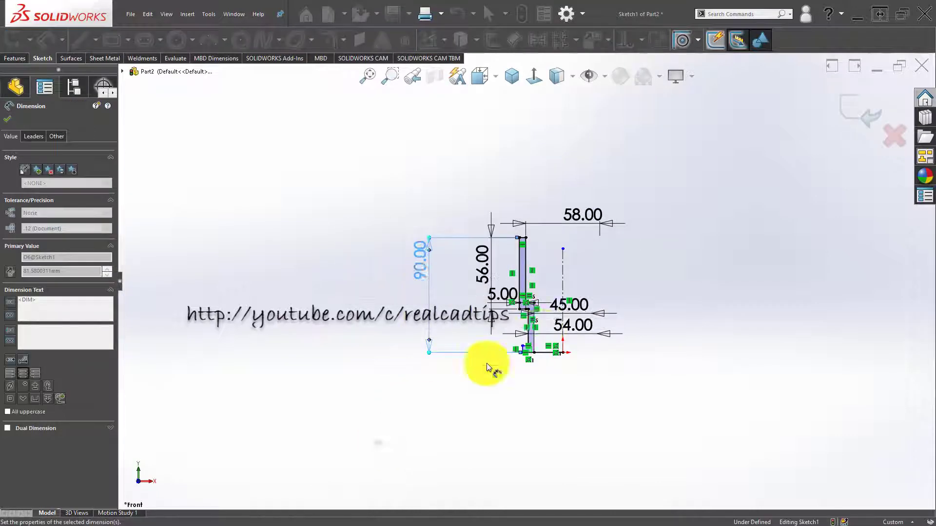
Dimension the thickness of the bottom flange as 5 mm.
scroll(545, 342, "down", 4)
scroll(564, 261, "down", 1)
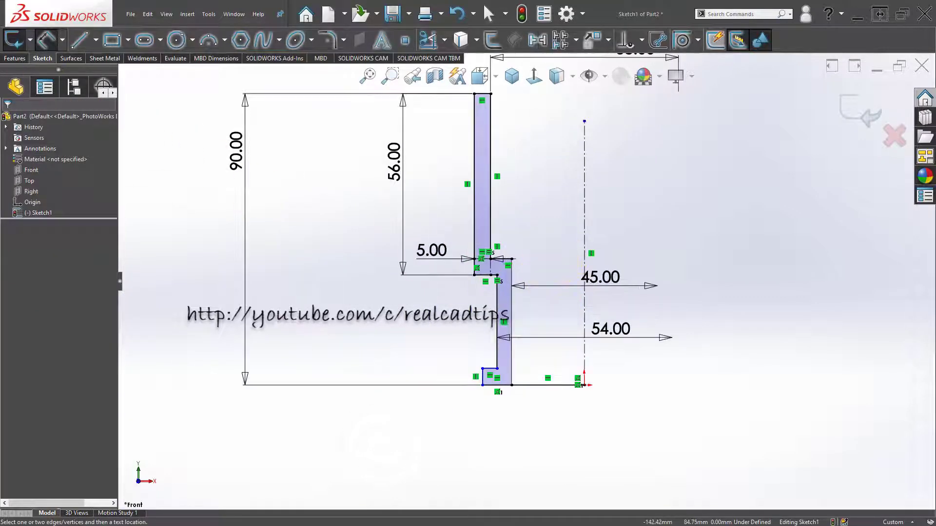
scroll(483, 374, "down", 1)
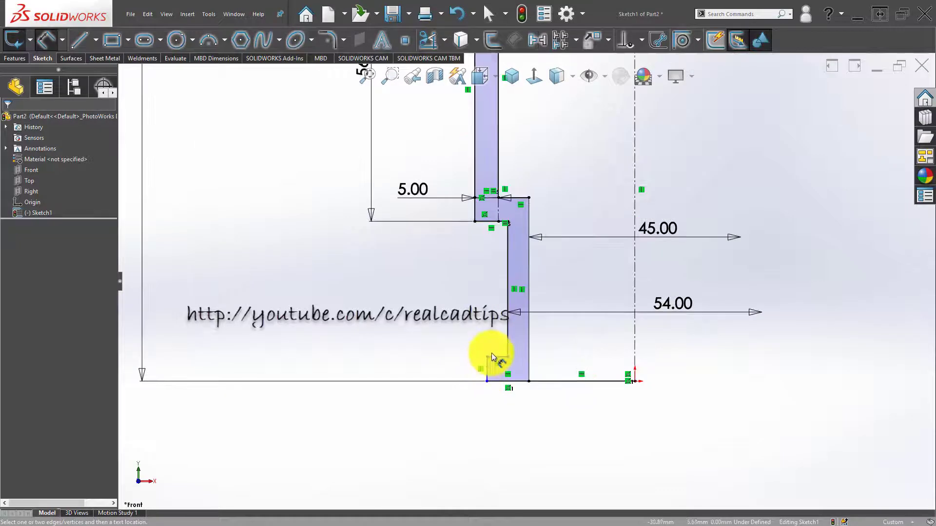
left_click(497, 379)
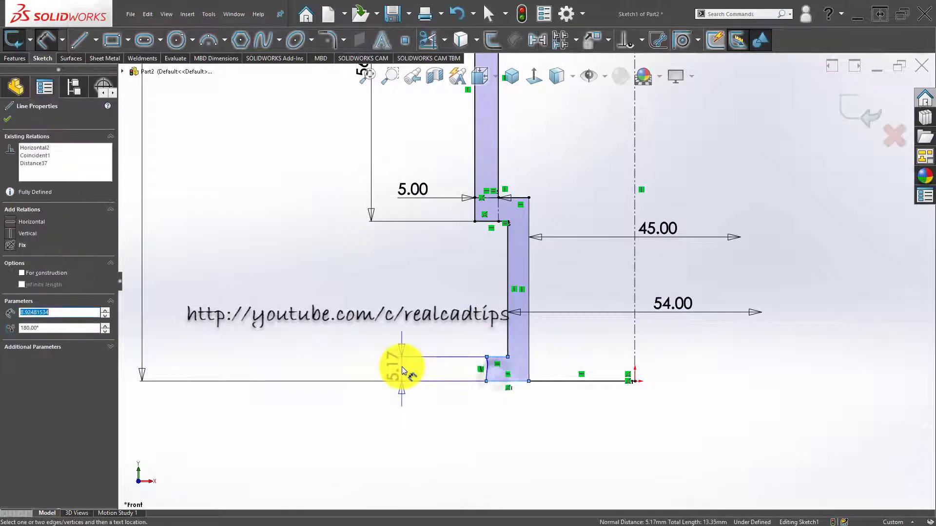
left_click(399, 370)
type("5")
key("Return")
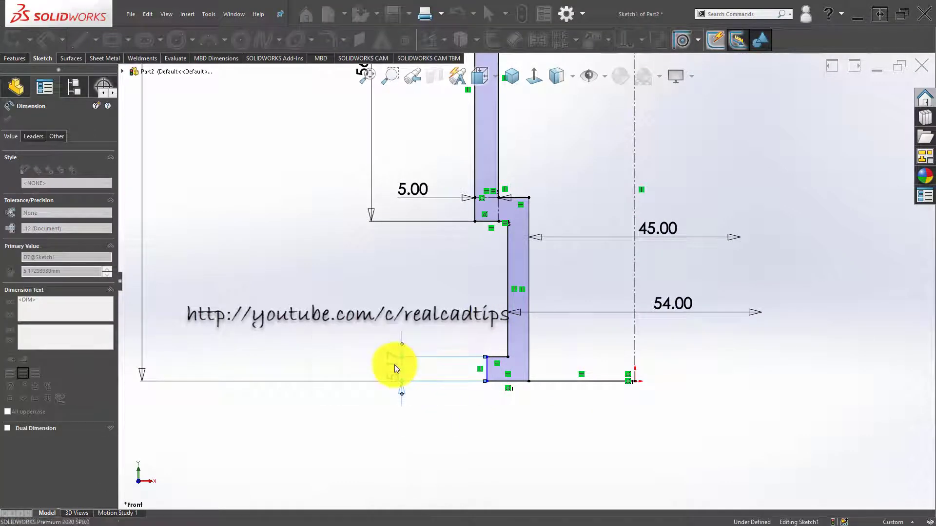
left_click(340, 453)
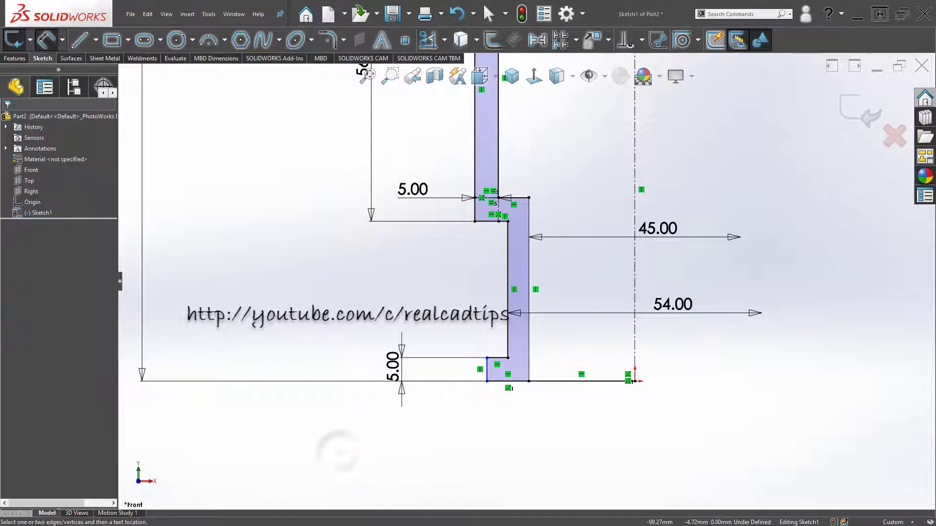
Dimension the bottom flange's outer edge across the centerline as a diameter of 80 mm.
left_click(487, 374)
left_click(634, 347)
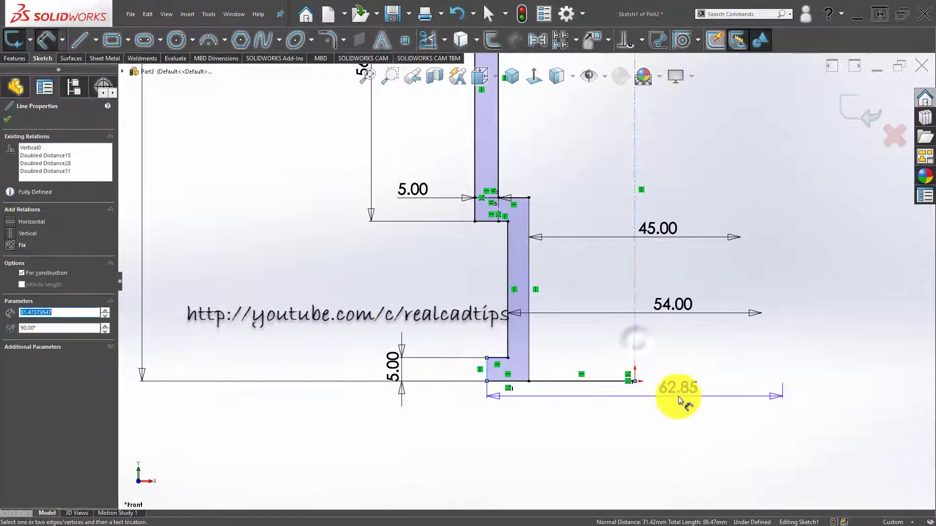
left_click(672, 417)
type("80")
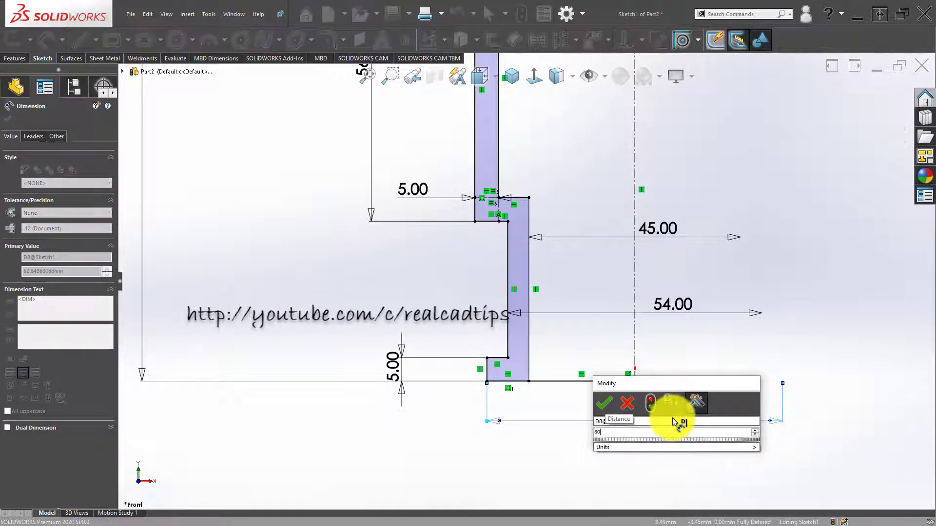
key("Return")
left_click(496, 443)
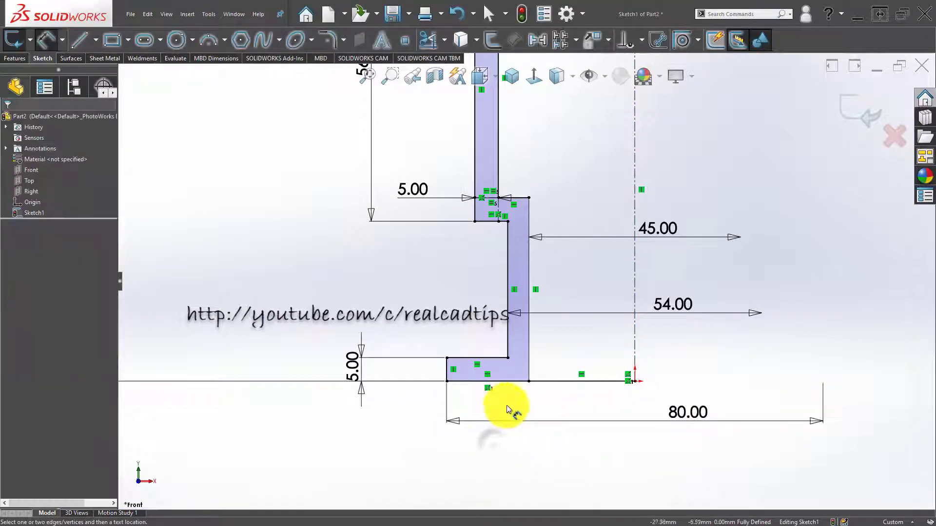
Extend the upper end of the vertical centerline above the profile, making the line about 113 mm long.
scroll(506, 405, "up", 3)
scroll(591, 235, "up", 2)
key("Escape")
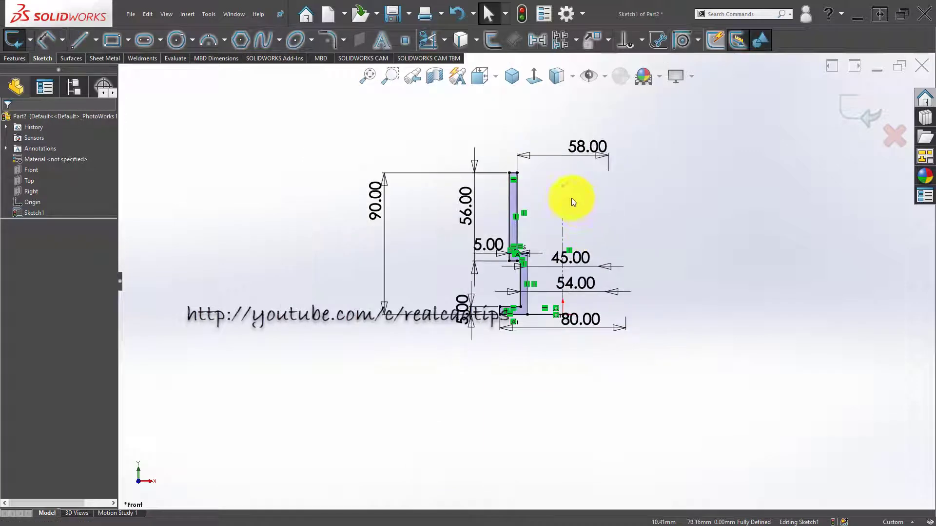
left_click(562, 136)
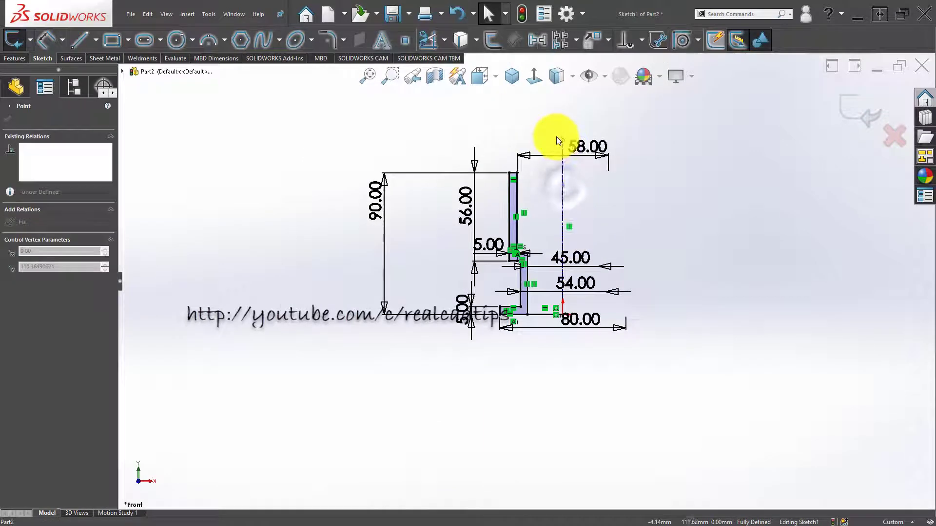
left_click(22, 55)
left_click(36, 40)
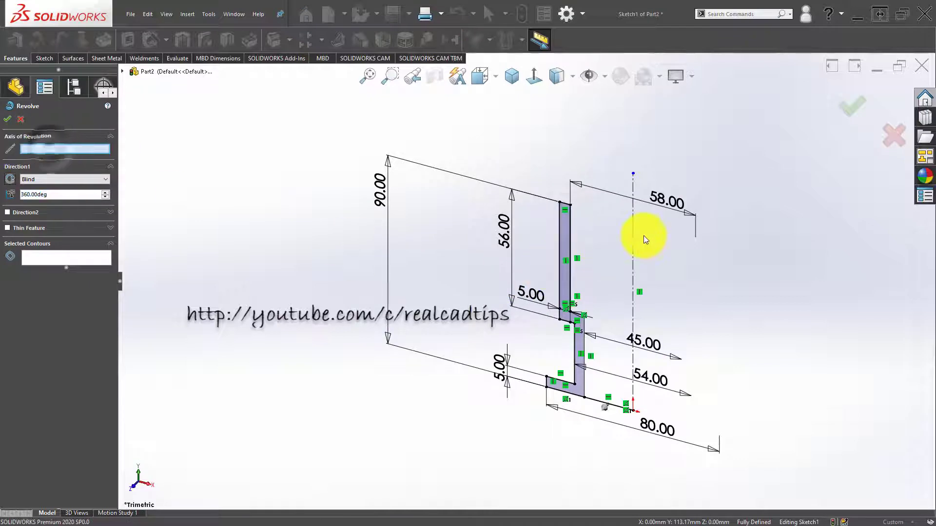
left_click(633, 229)
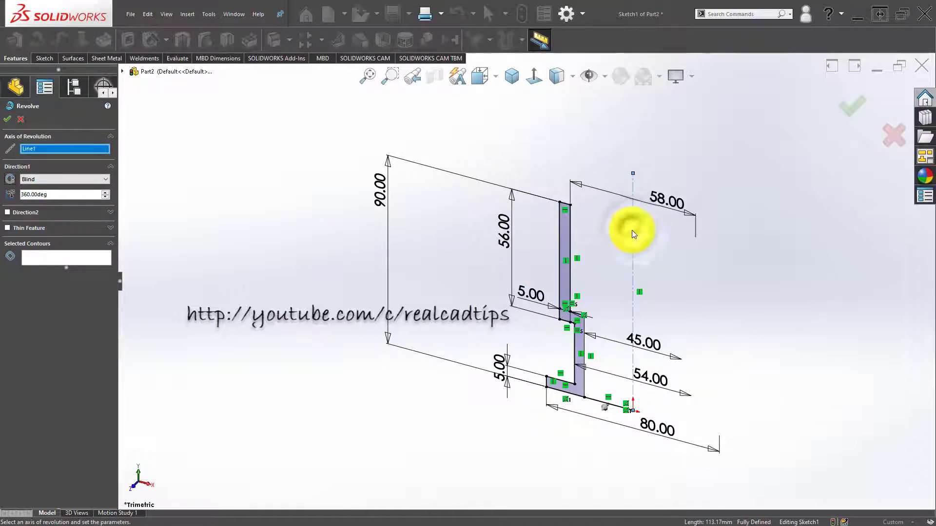
scroll(595, 288, "down", 3)
middle_click_drag(495, 304, 504, 283)
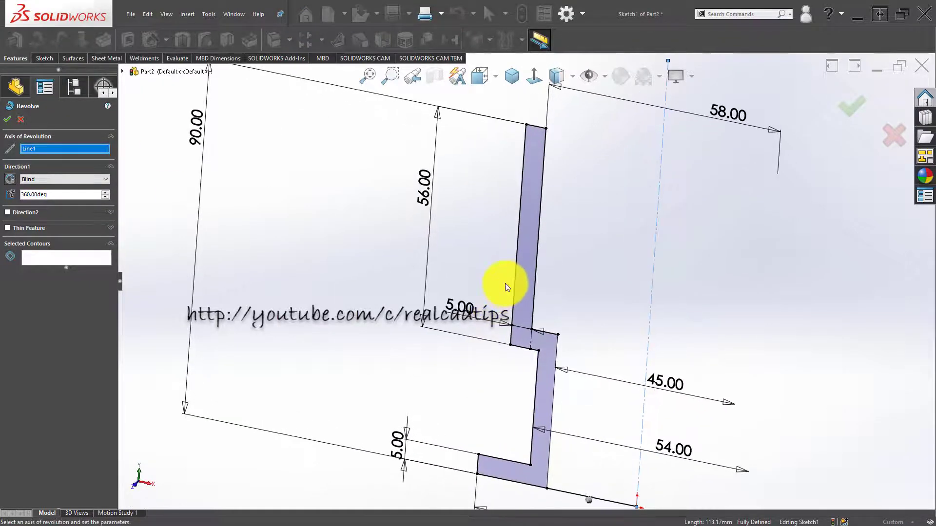
scroll(505, 284, "up", 1)
key("Escape")
Convert the horizontal base line between the flange and the origin to construction geometry.
left_click(568, 458)
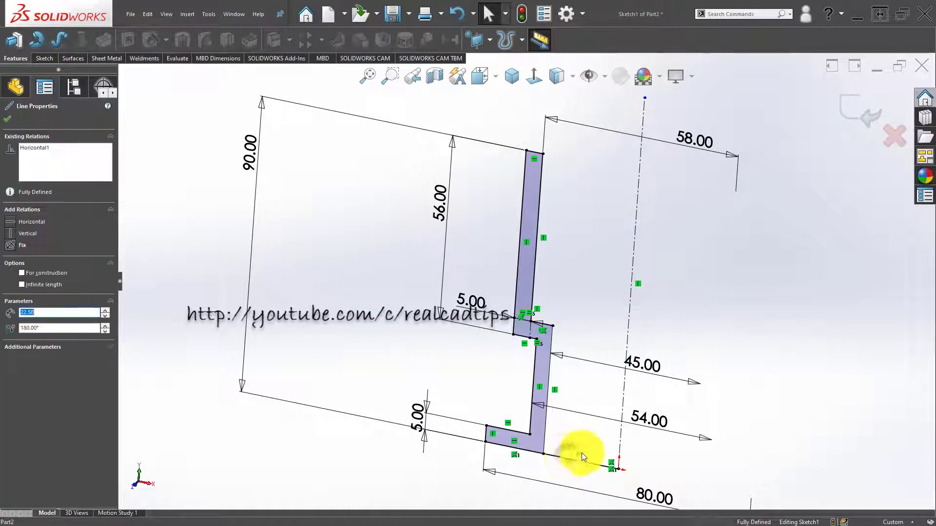
left_click(608, 431)
left_click(449, 387)
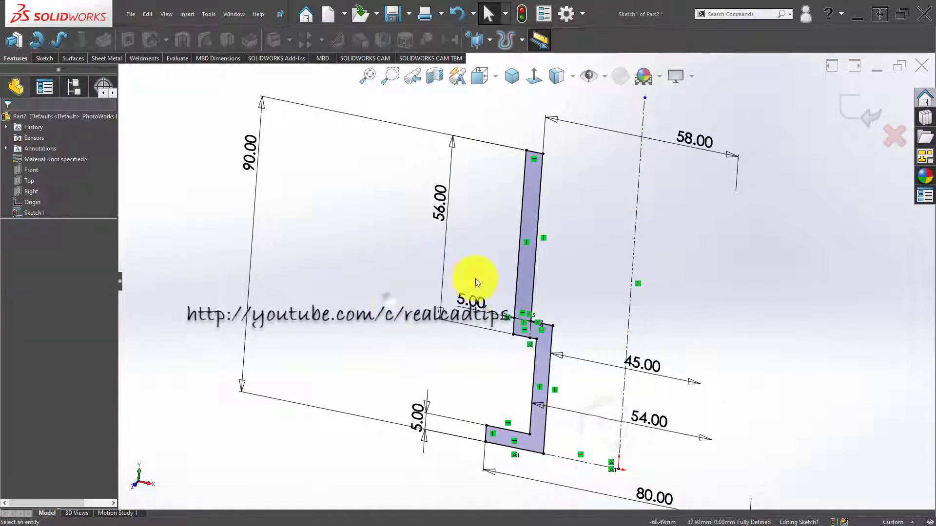
Revolve the stepped profile 360° about the vertical centerline to create the solid body.
left_click(637, 192)
left_click(40, 42)
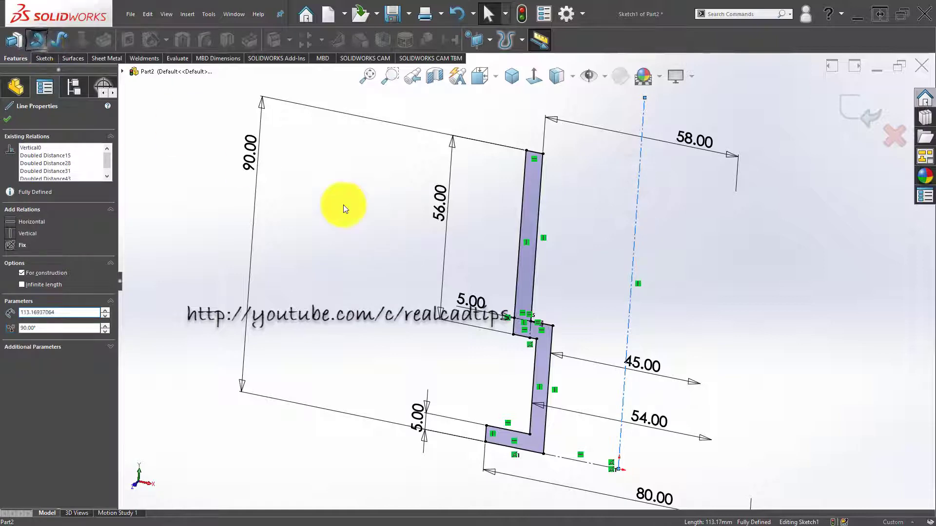
left_click(852, 108)
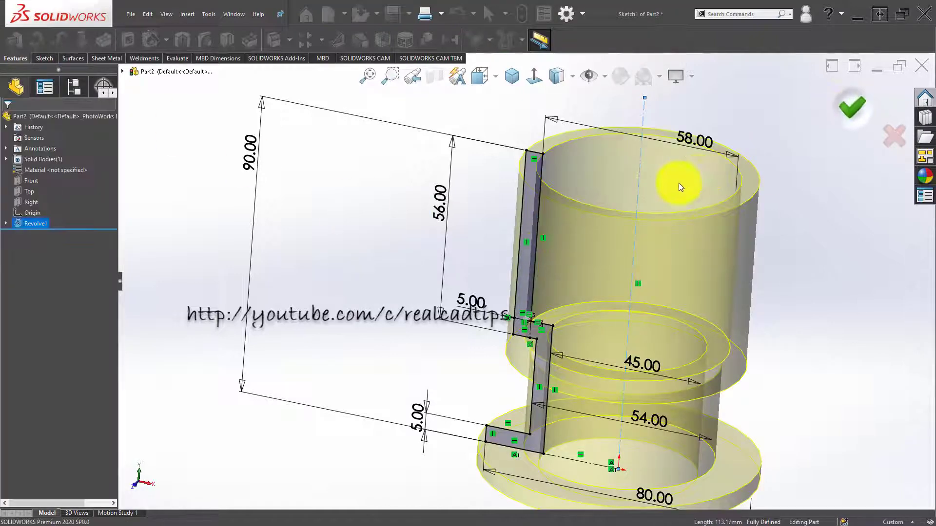
scroll(417, 247, "up", 3)
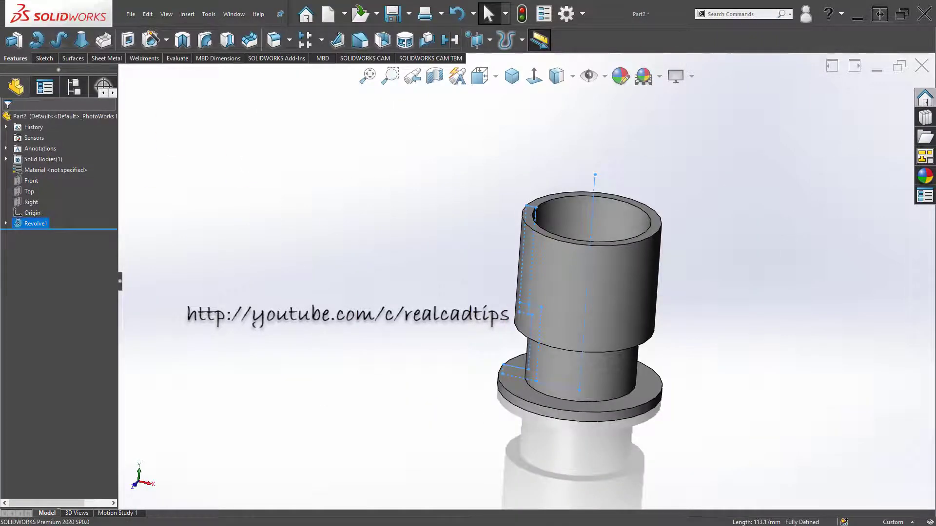
left_click(396, 178)
Create a reference plane offset 64 mm from the Right plane.
left_click(512, 76)
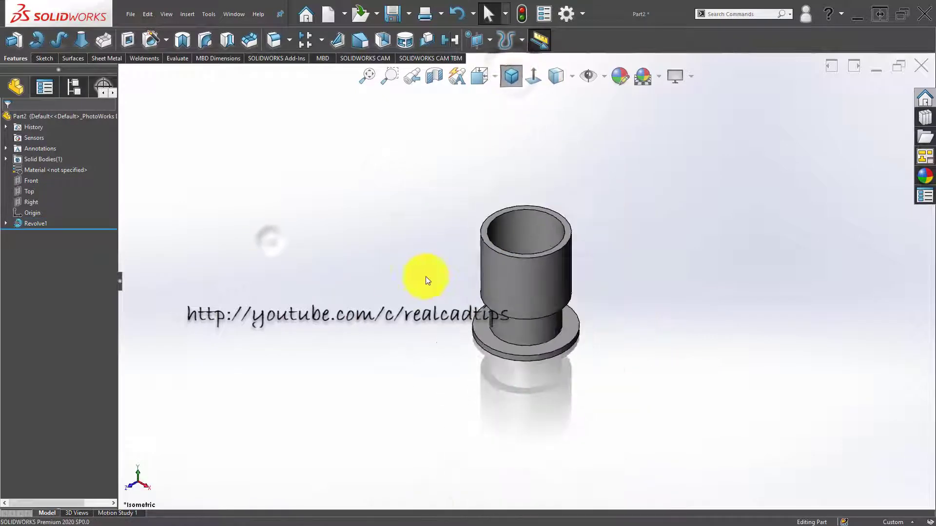
scroll(705, 247, "down", 2)
scroll(630, 251, "up", 2)
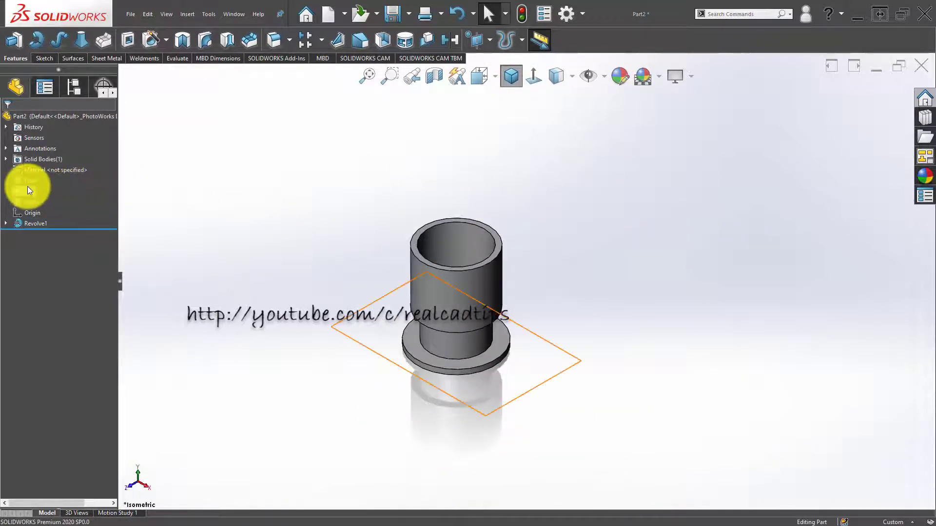
left_click(25, 201)
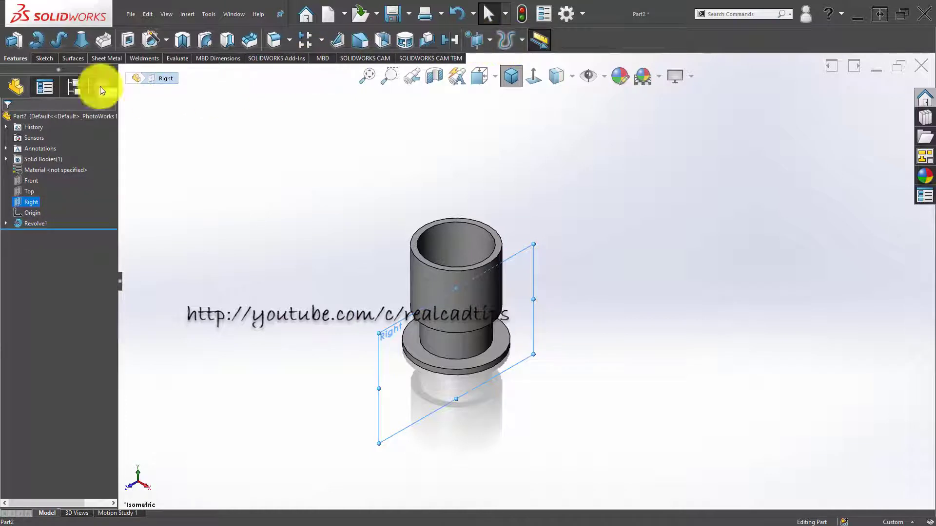
left_click(477, 39)
left_click(497, 63)
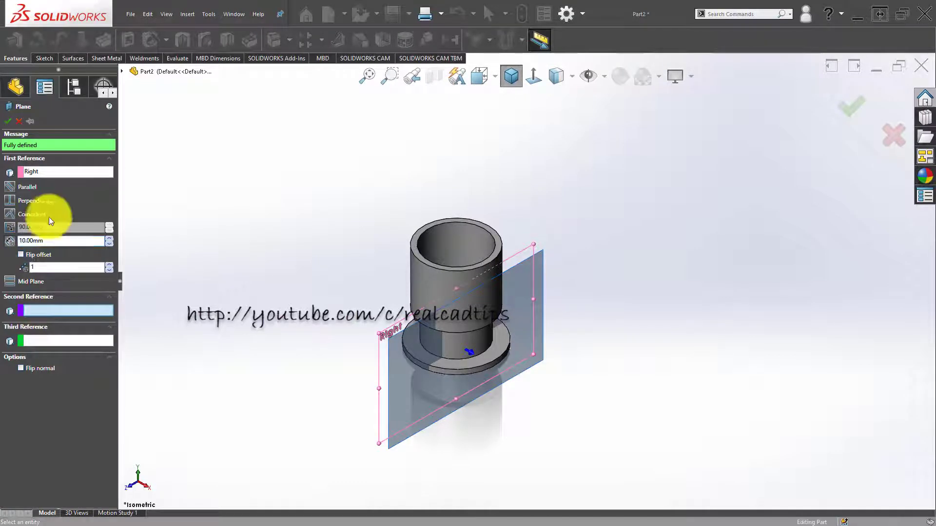
left_click_drag(49, 240, 9, 241)
type("64")
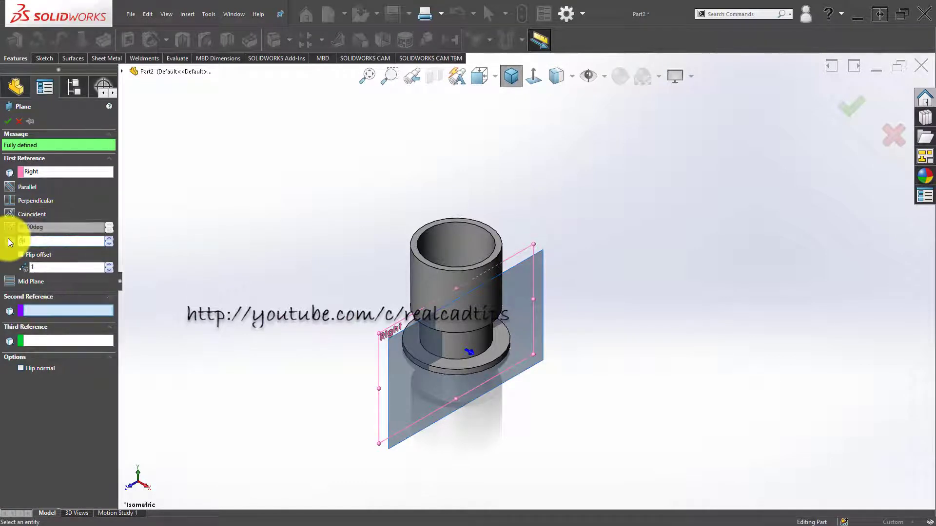
left_click(852, 105)
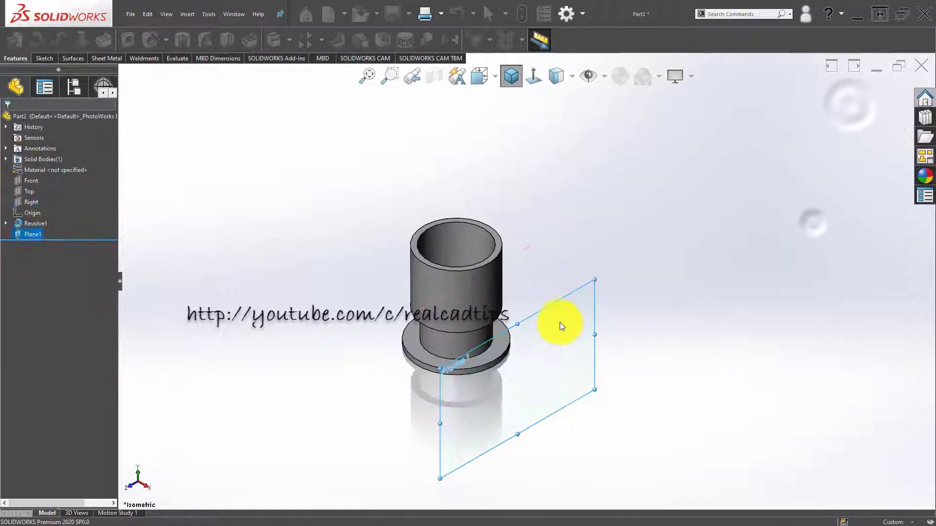
Start a sketch on the offset plane and draw a vertical centerline about 63 mm upward from the origin.
left_click(607, 289)
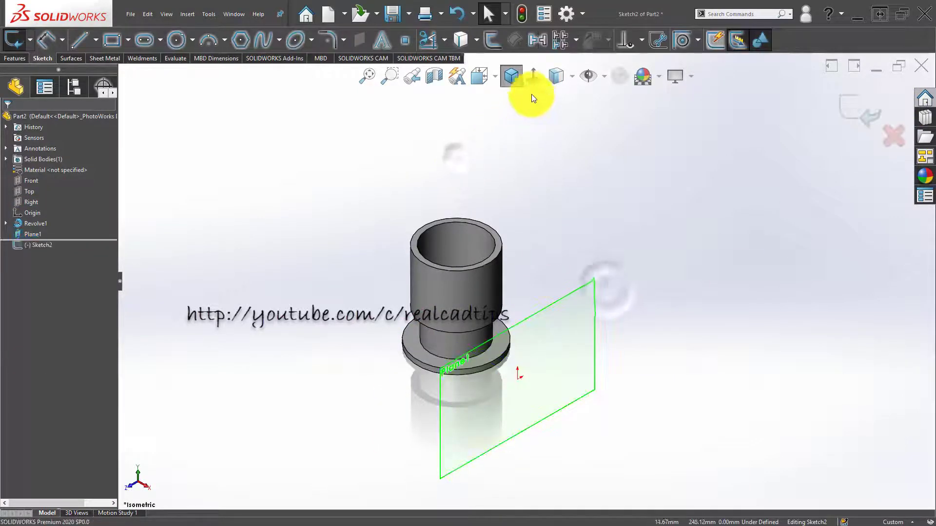
left_click(532, 77)
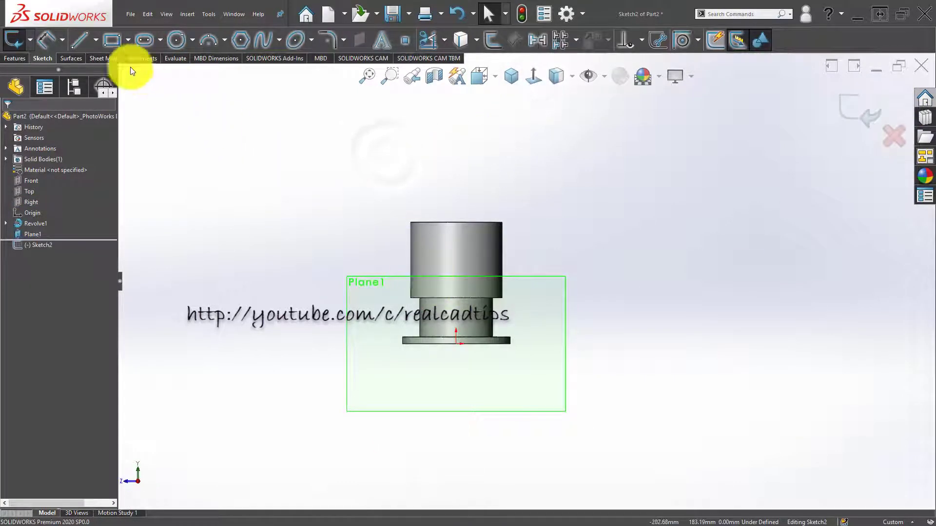
left_click(95, 34)
left_click(107, 66)
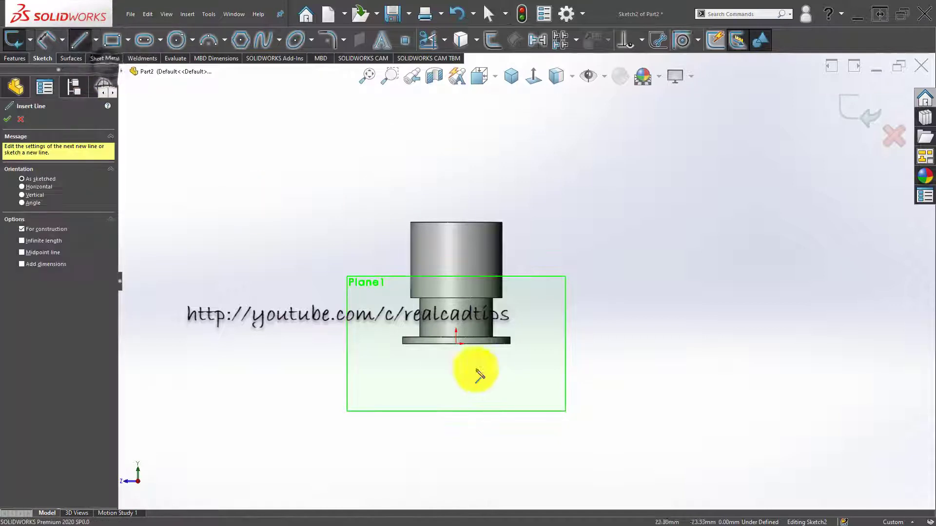
left_click(457, 343)
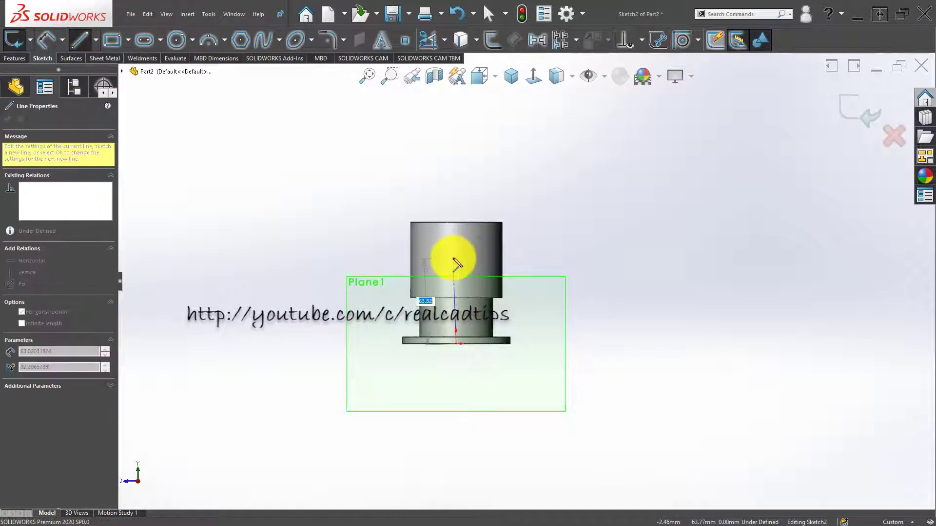
left_click(457, 259)
key("Escape")
key("Escape")
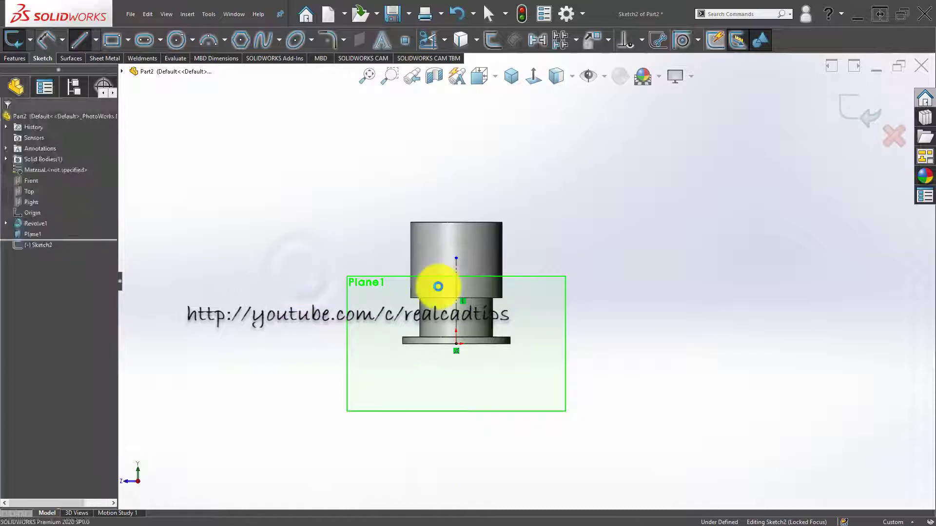
Sketch two concentric circles about 48 mm and 40 mm in diameter, centered on the upper end of the centerline.
right_click_drag(438, 286, 460, 286)
left_click(456, 258)
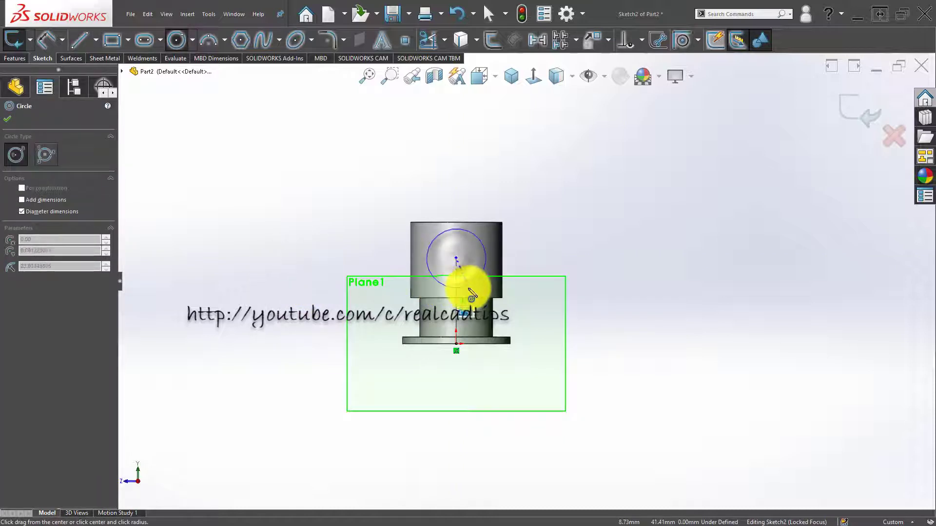
left_click(467, 288)
scroll(468, 268, "down", 6)
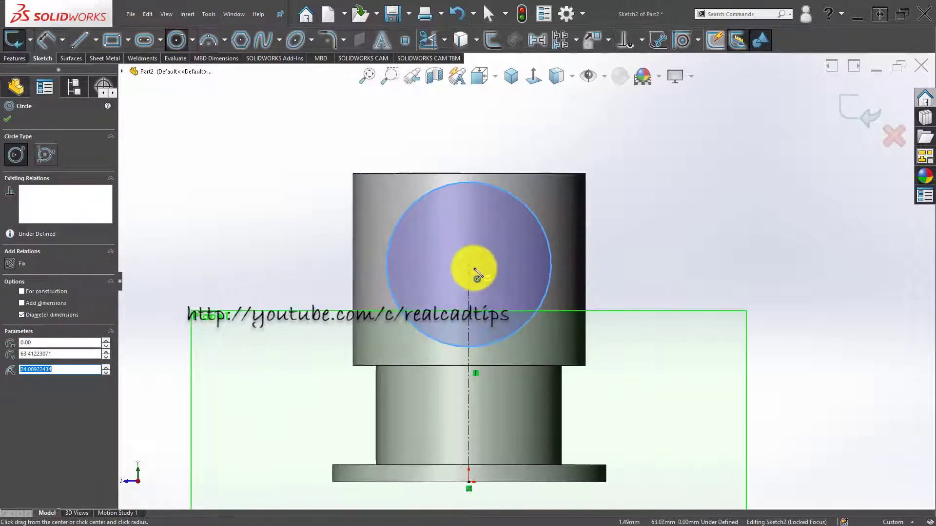
left_click(469, 265)
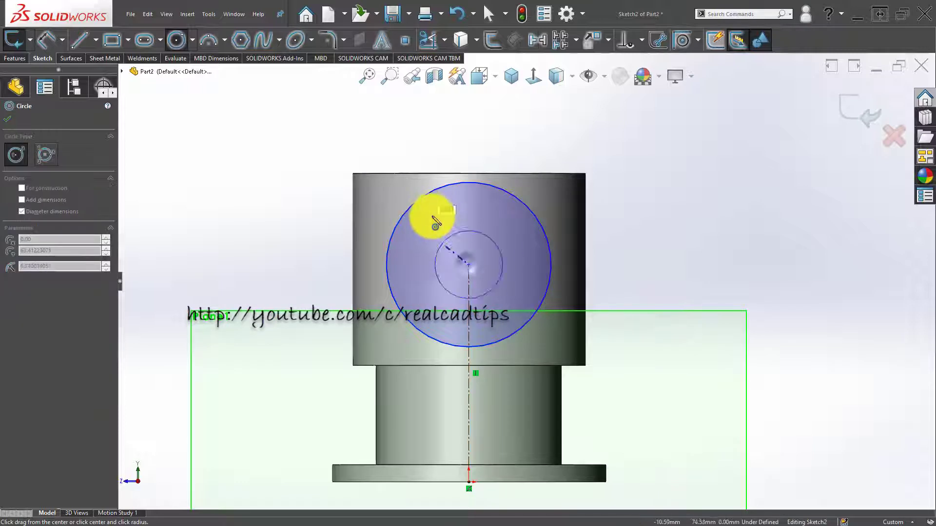
left_click(434, 203)
key("Escape")
Dimension the inner circle's diameter as 43 mm and the outer circle's diameter as 50 mm.
right_click_drag(302, 308, 336, 162)
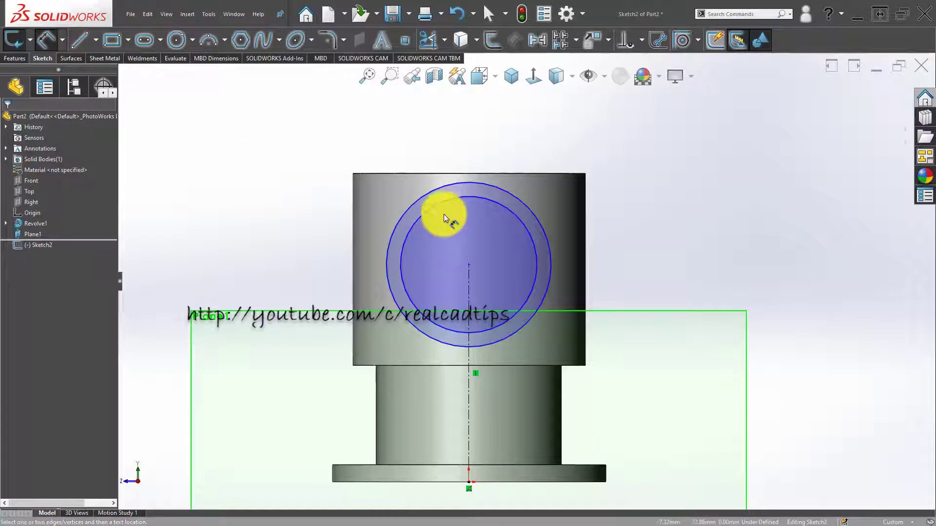
left_click(449, 201)
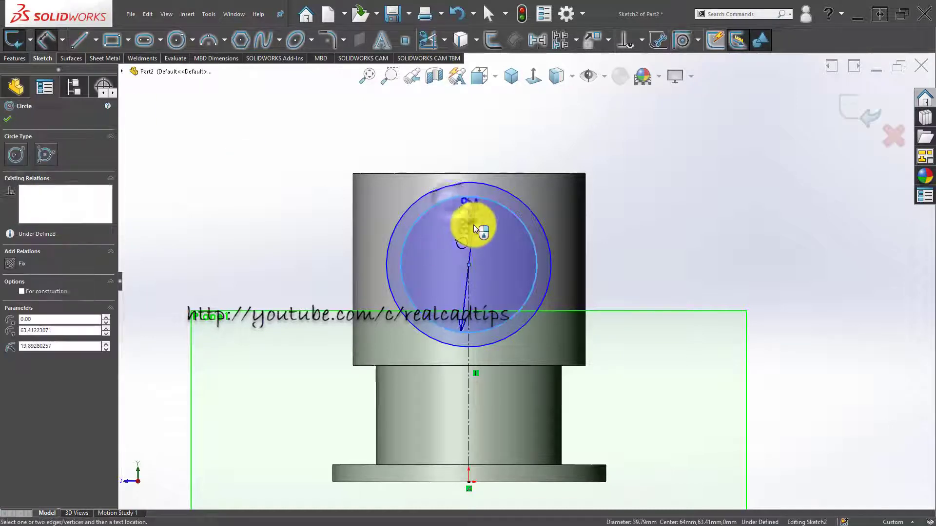
left_click(473, 226)
type("40")
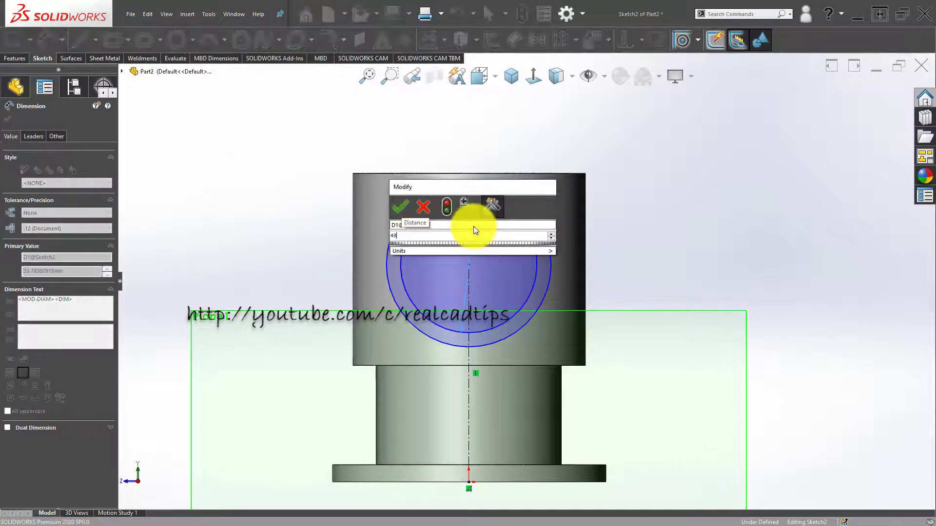
key("Return")
left_click(522, 204)
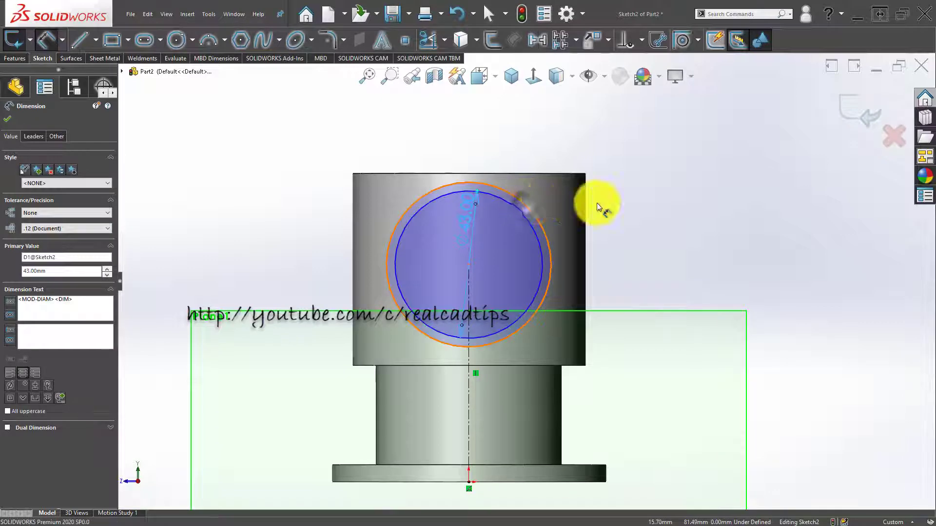
left_click(646, 209)
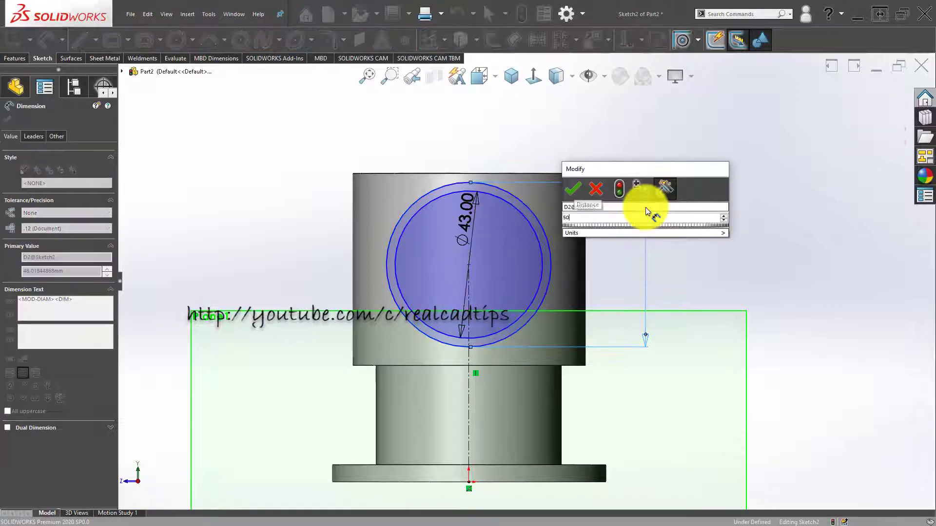
type("50")
key("Return")
left_click(251, 189)
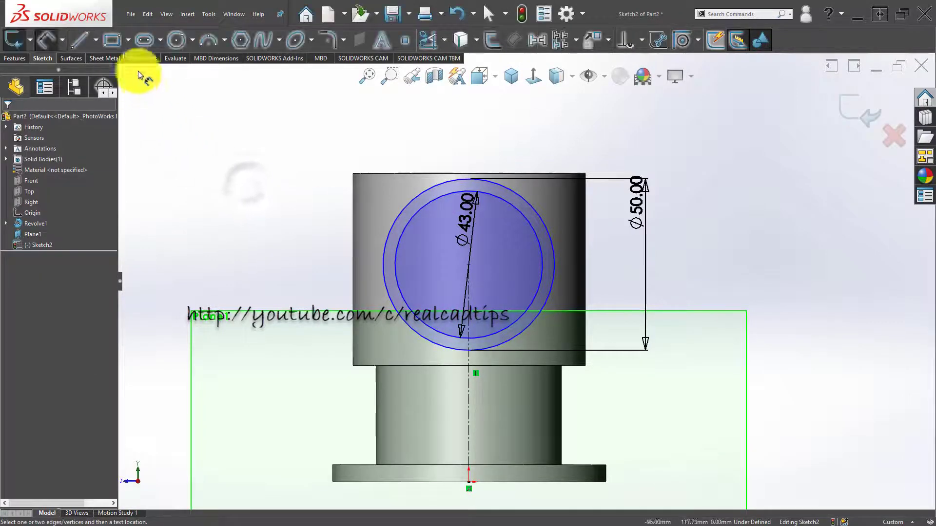
Dimension the circles' center 30 mm below the top edge of the revolved body.
left_click(531, 225)
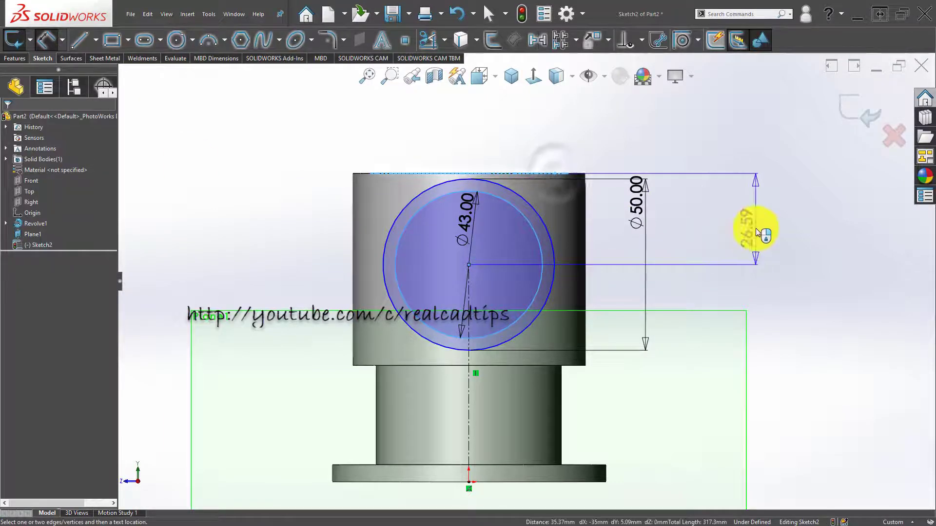
left_click(757, 231)
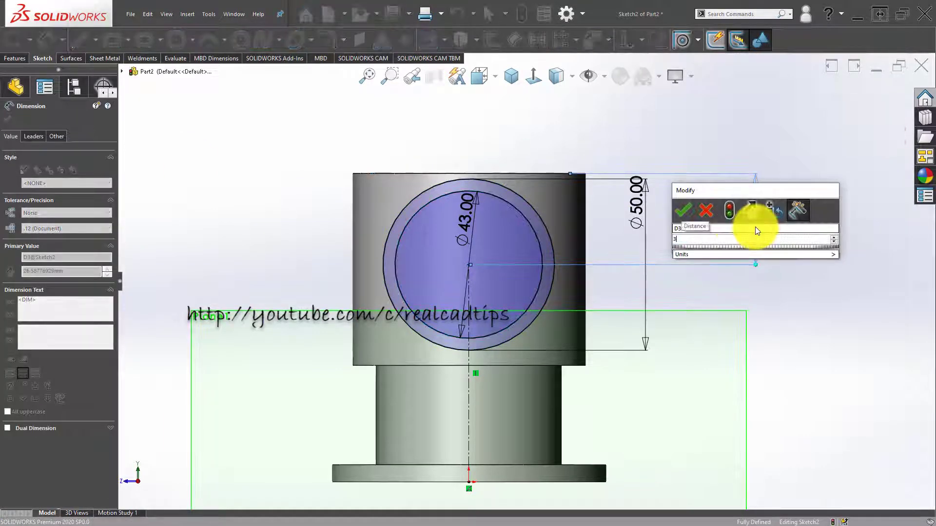
type("30")
key("Return")
key("Escape")
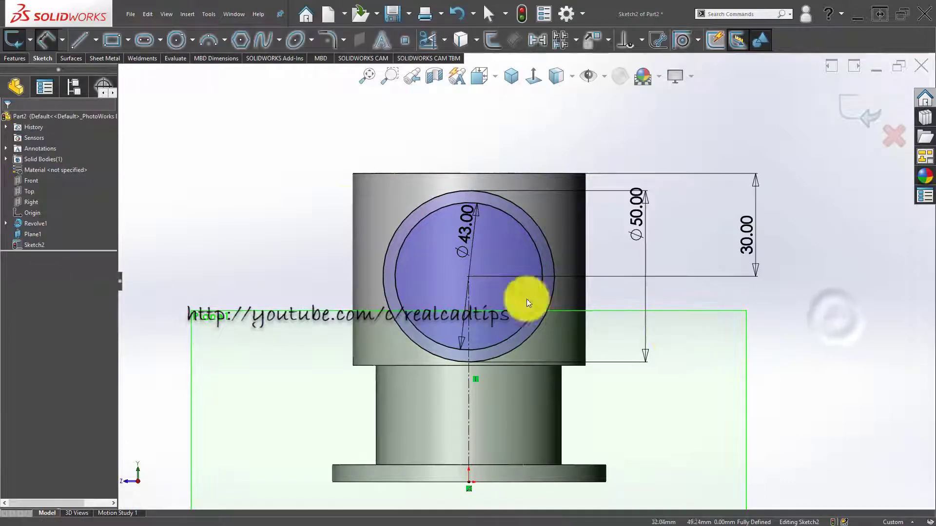
left_click(14, 58)
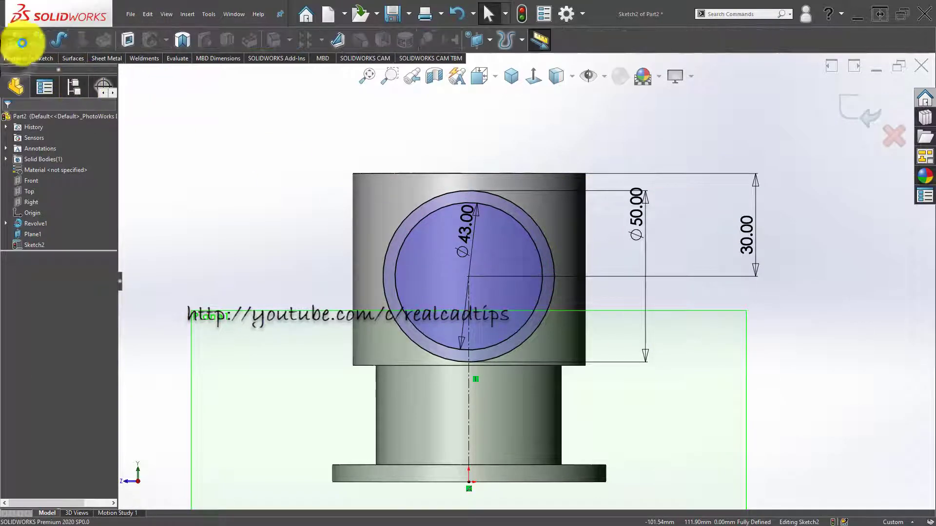
left_click(15, 39)
middle_click_drag(483, 273, 532, 312)
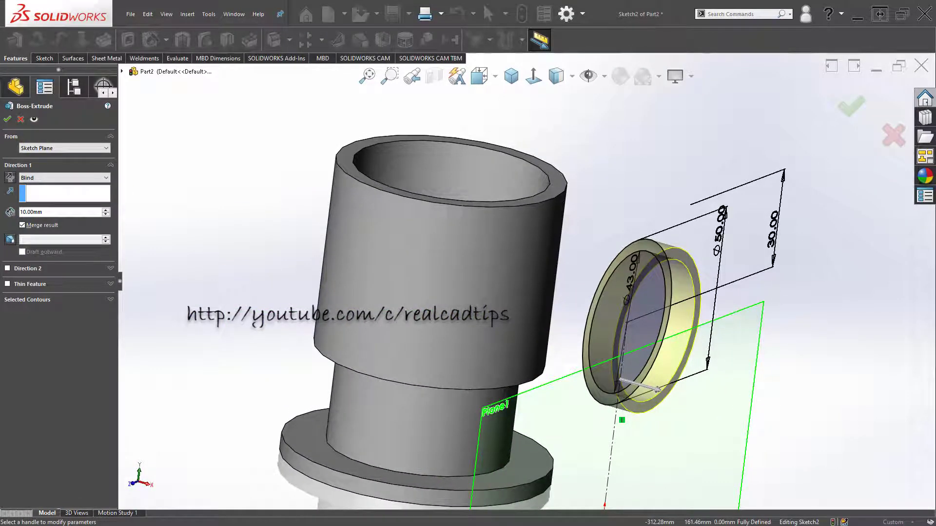
mouse_move(523, 270)
middle_mouse_down()
mouse_move(532, 276)
mouse_move(511, 299)
mouse_move(497, 259)
mouse_move(535, 265)
middle_mouse_up()
scroll(537, 276, "down", 4)
scroll(537, 276, "up", 2)
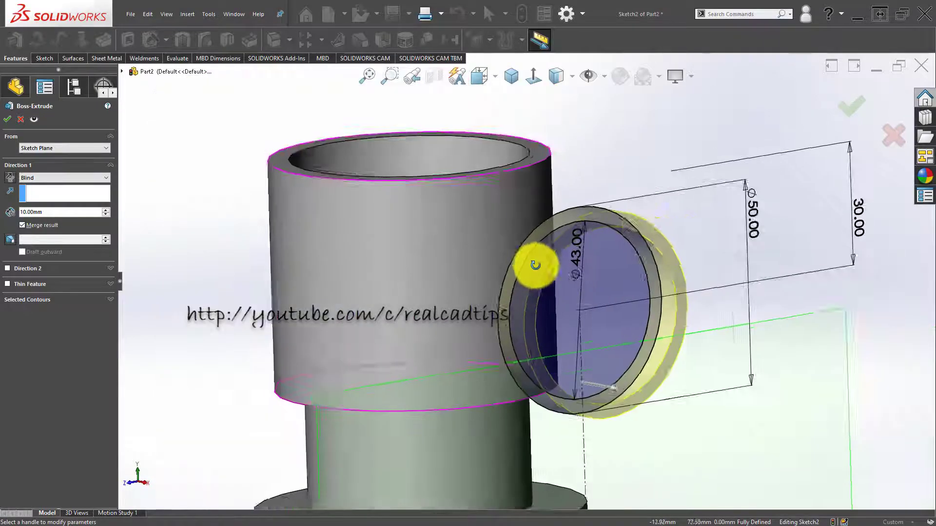
key("Escape")
Convert the inner 43 mm circle to construction geometry.
scroll(614, 247, "up", 1)
scroll(551, 248, "down", 4)
left_click(549, 245)
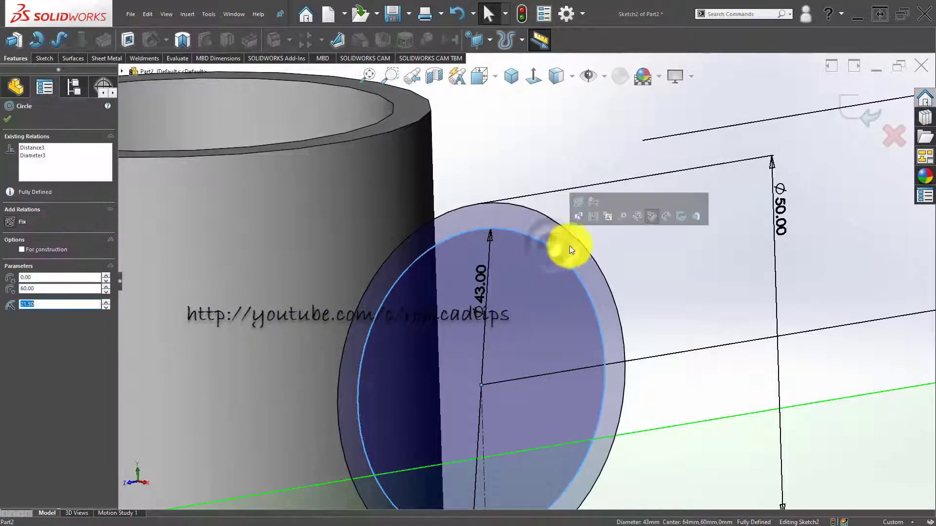
left_click(593, 217)
scroll(631, 255, "up", 4)
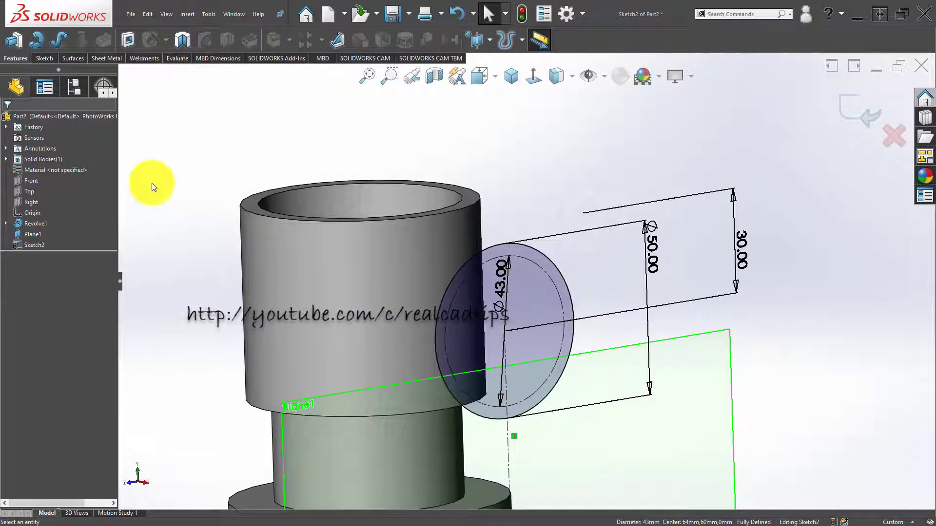
Extrude the 50 mm circle as a boss, Up To Surface, ending at the outer cylindrical face of the upper body.
left_click(14, 40)
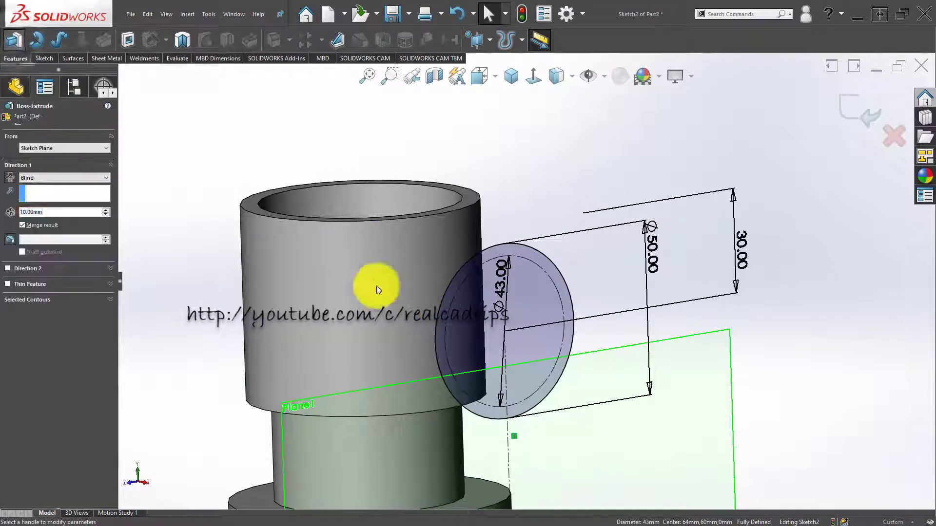
left_click(72, 206)
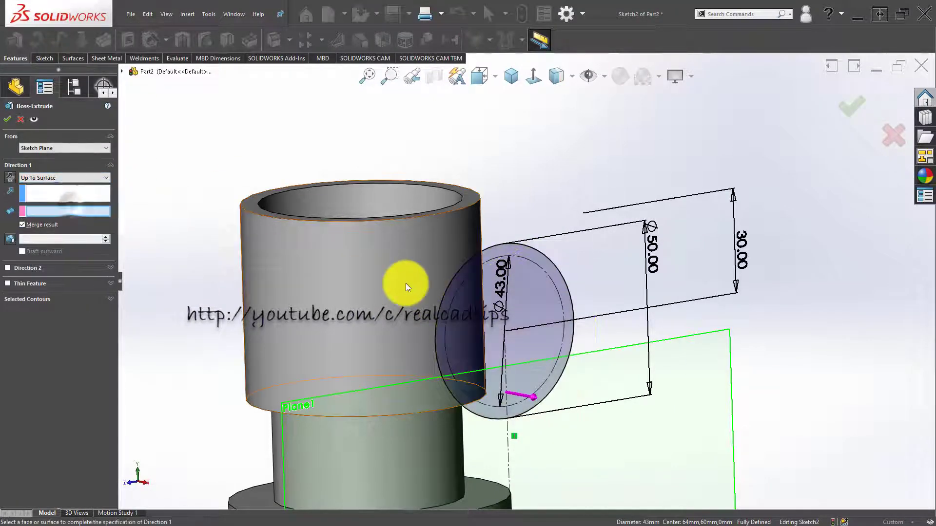
left_click(406, 283)
left_click(855, 100)
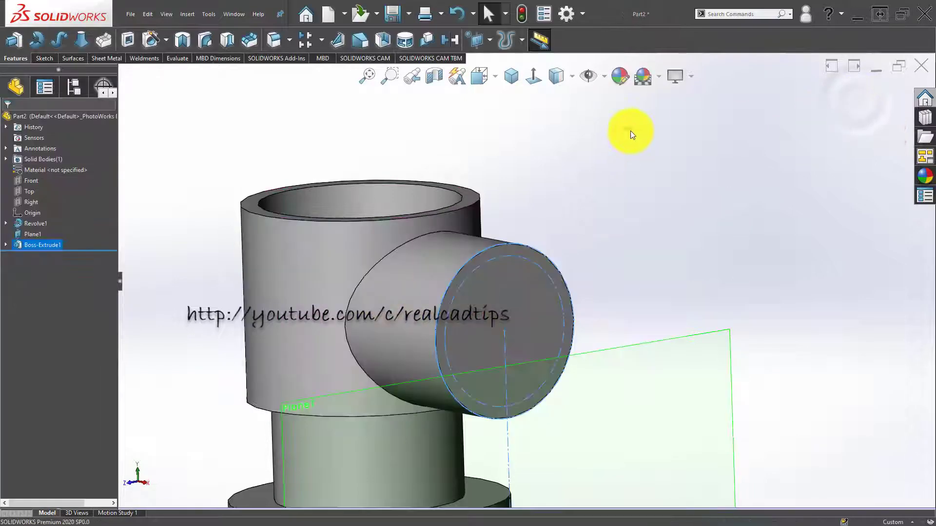
Start a sketch on the side boss's flat end face and show the sketch used for that boss.
left_click(550, 258)
left_click(552, 257)
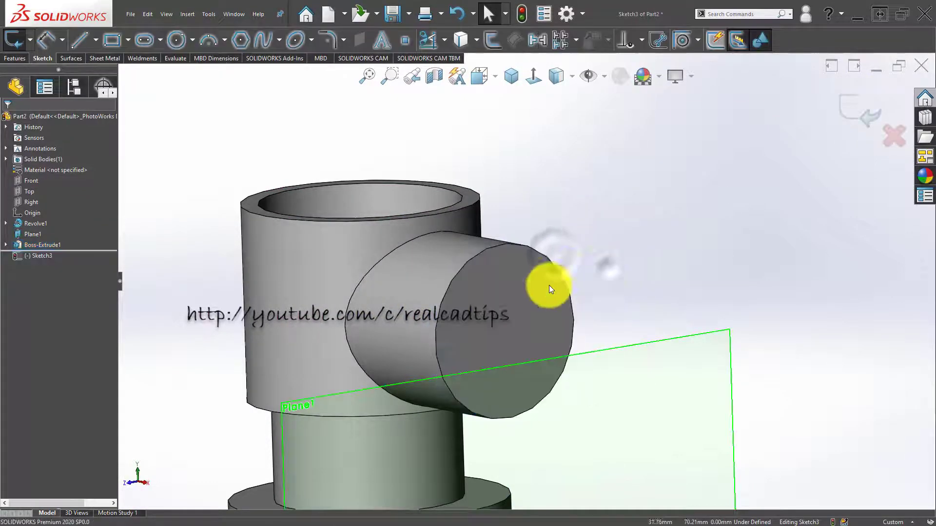
double_click(40, 245)
left_click(44, 255)
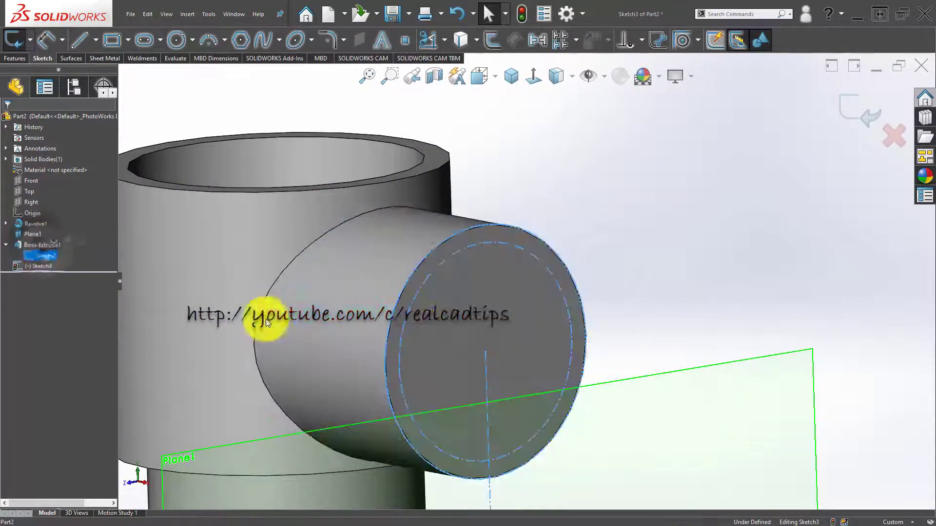
left_click(490, 247)
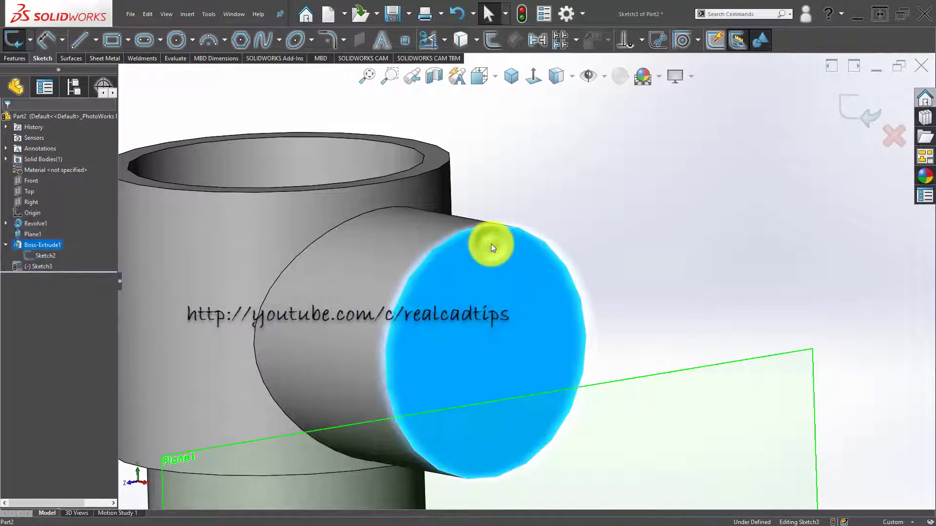
left_click(49, 253)
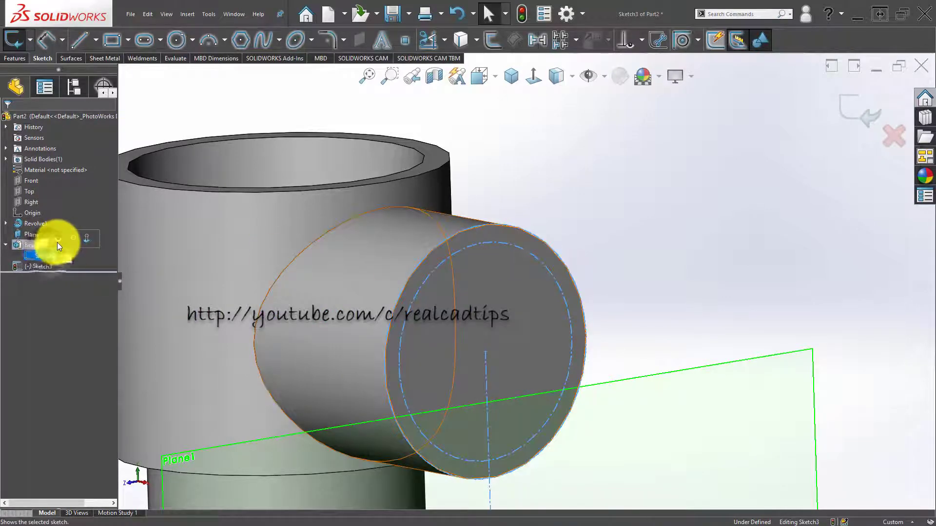
Convert the boss sketch's 43 mm construction circle into an entity of the current sketch.
left_click(520, 248)
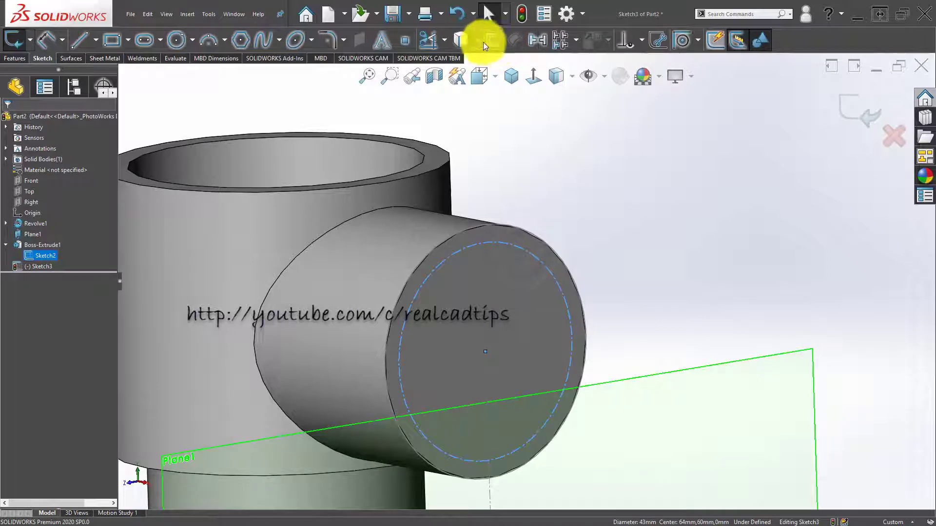
left_click(461, 43)
scroll(410, 175, "up", 5)
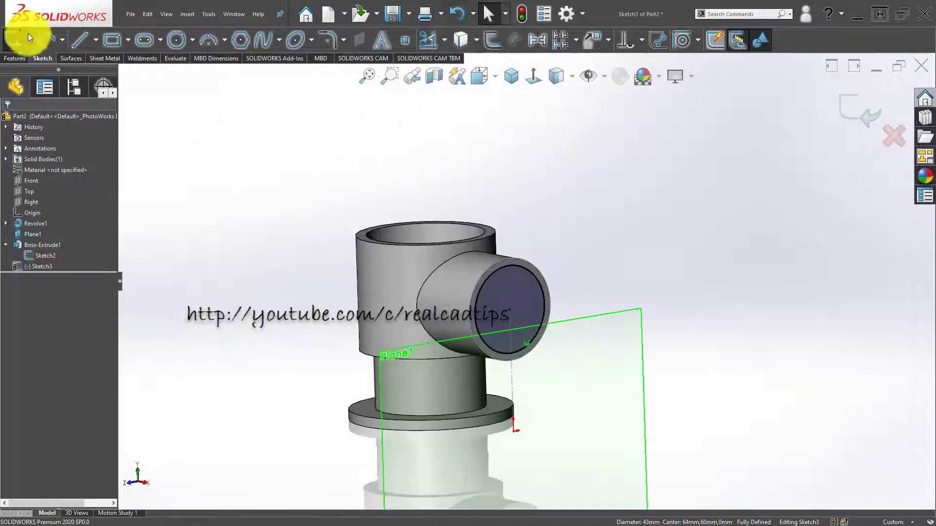
Extrude-cut the 43 mm circle Up To Surface, ending at the inner cylindrical face of the upper body.
left_click(16, 58)
left_click(127, 39)
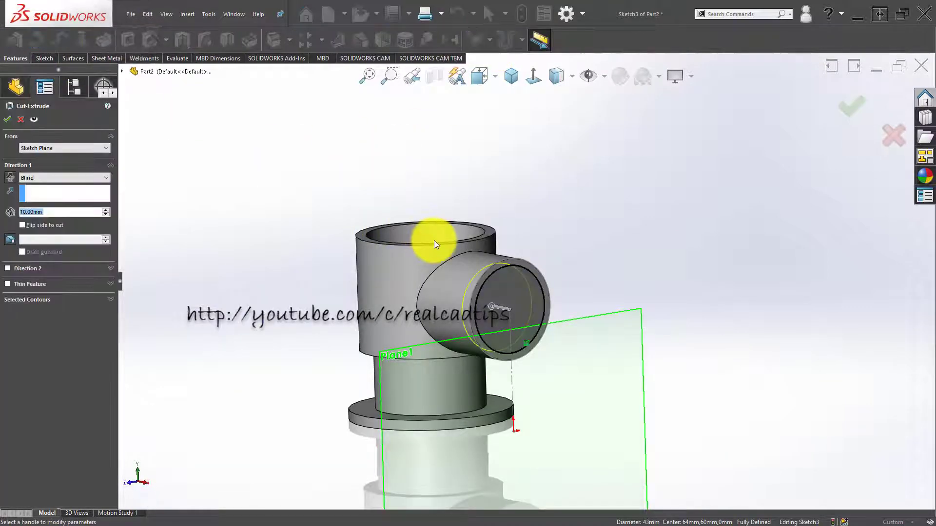
left_click(45, 178)
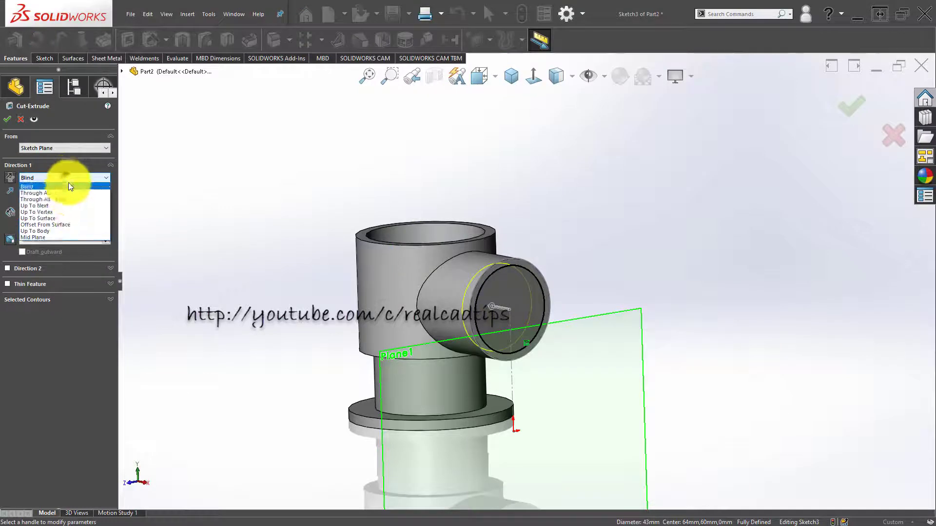
left_click(77, 217)
left_click(403, 243)
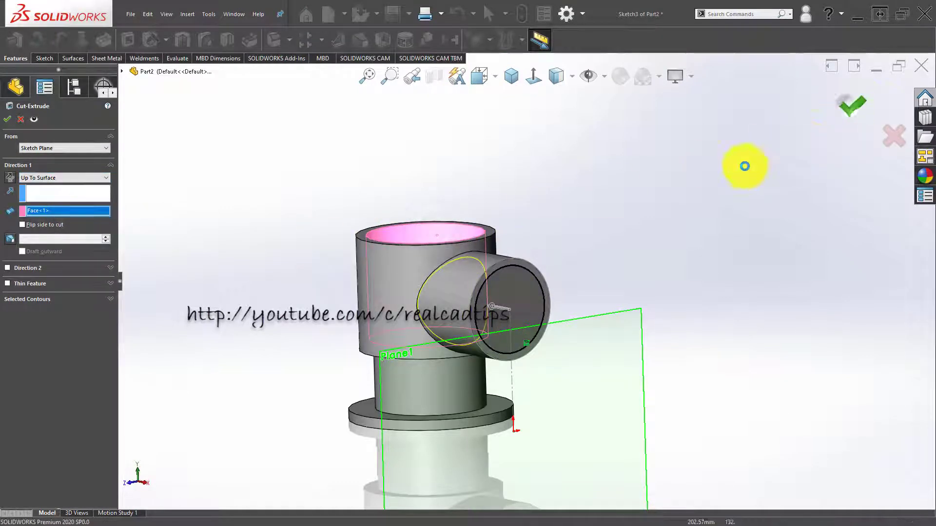
left_click(643, 218)
middle_click_drag(490, 349, 509, 375)
left_click(510, 76)
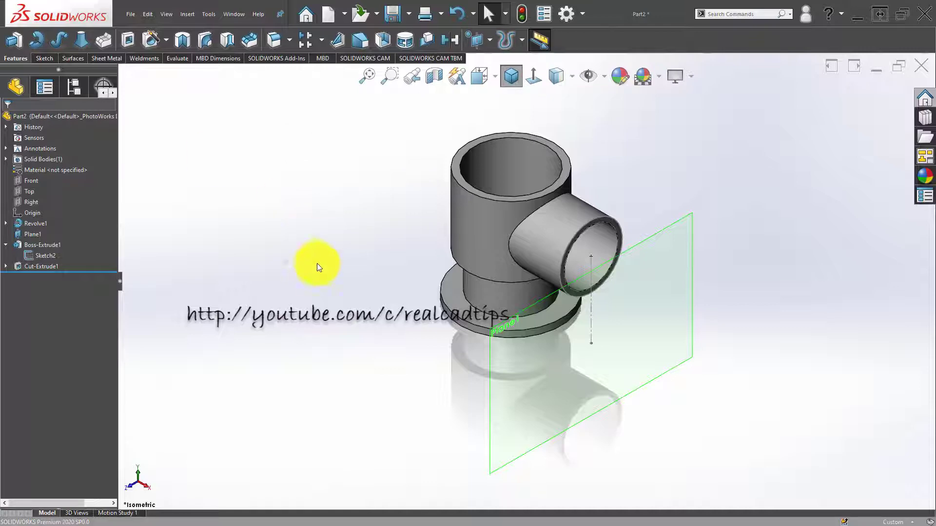
Hide all reference geometry and sketches in the view, and start a sketch on the side branch's ring-shaped end face.
scroll(597, 239, "down", 3)
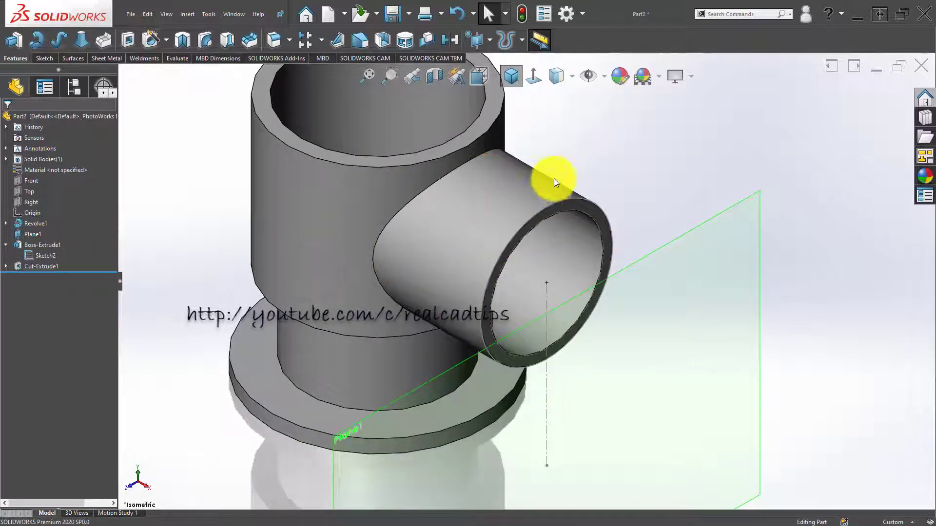
left_click(602, 78)
left_click(671, 164)
scroll(581, 207, "down", 4)
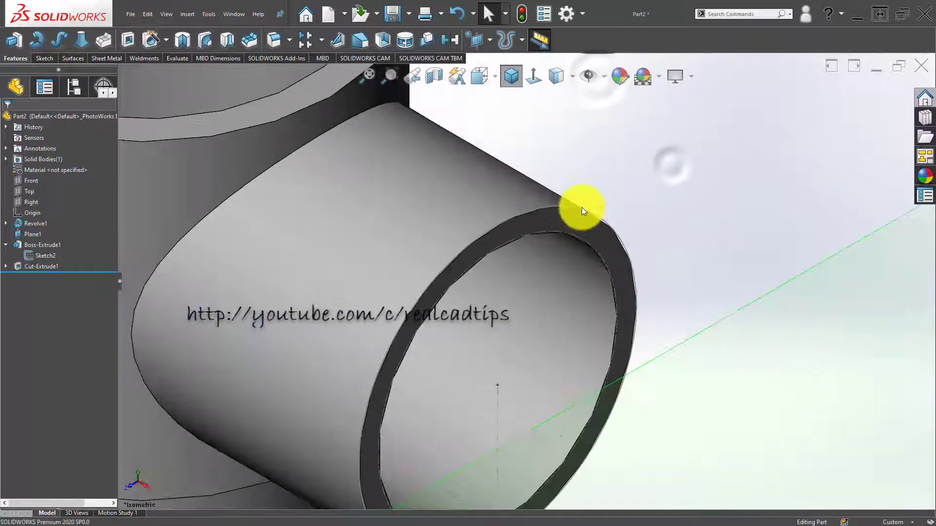
left_click(582, 78)
left_click(548, 228)
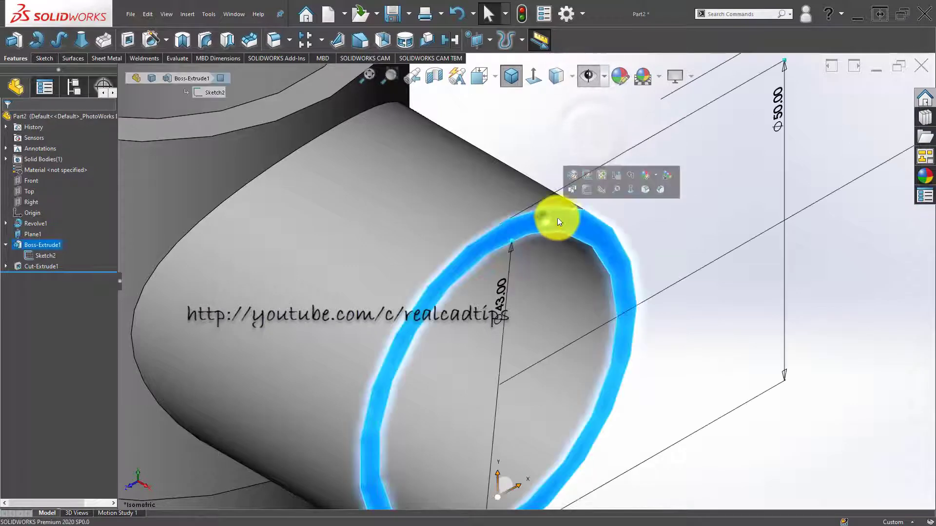
left_click(587, 192)
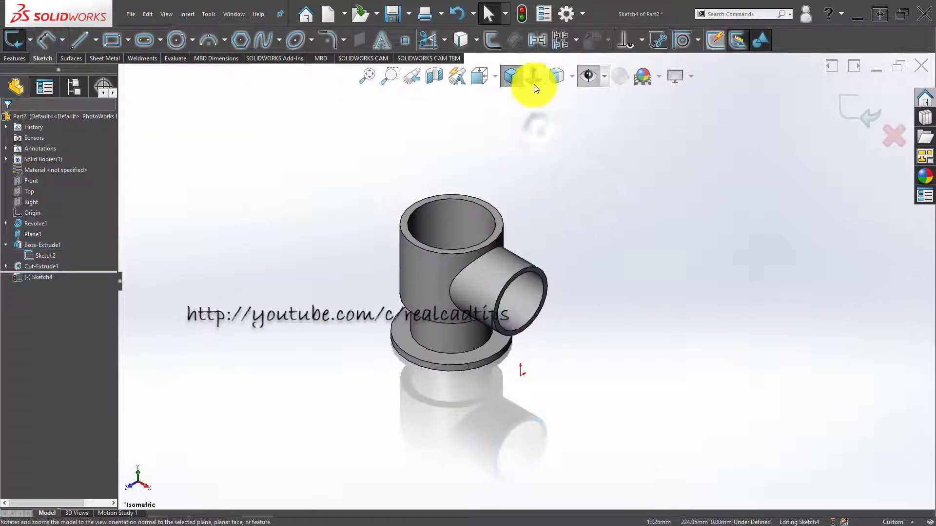
Sketch a vertical centerline from the origin up past the upper body's top edge.
scroll(488, 220, "down", 8)
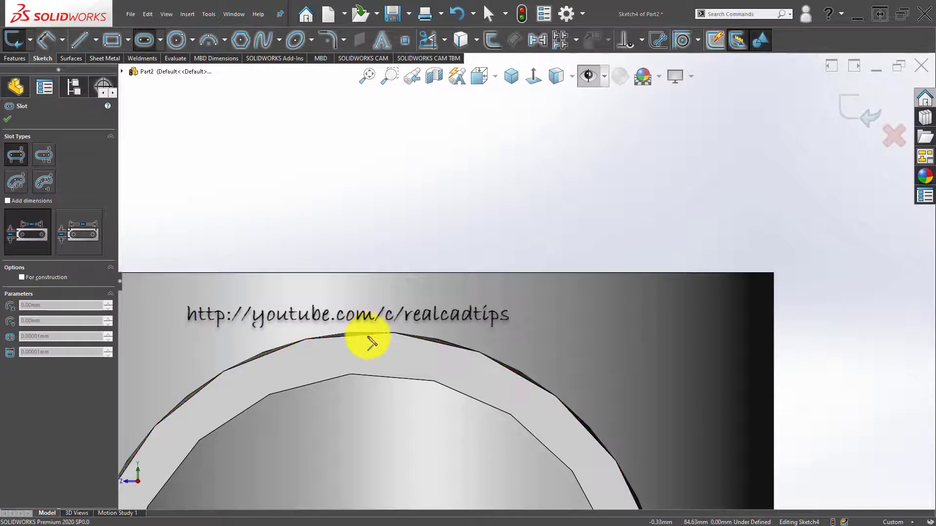
scroll(303, 291, "down", 2)
key("Escape")
left_click(96, 40)
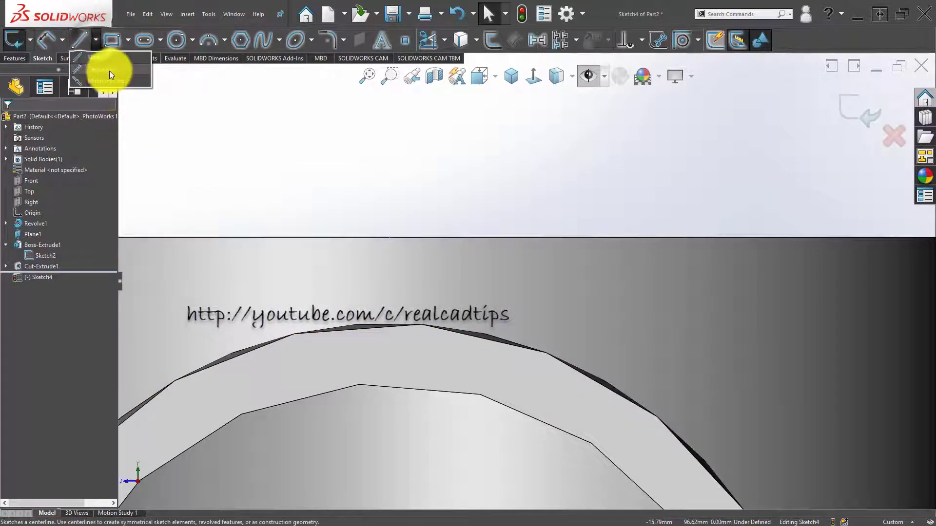
left_click(109, 73)
scroll(402, 311, "up", 1)
scroll(510, 403, "up", 5)
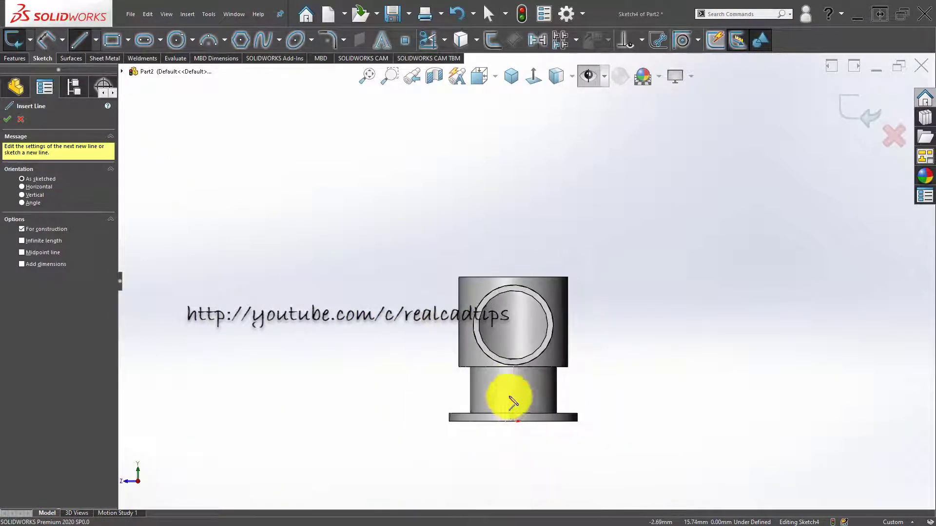
left_click(513, 421)
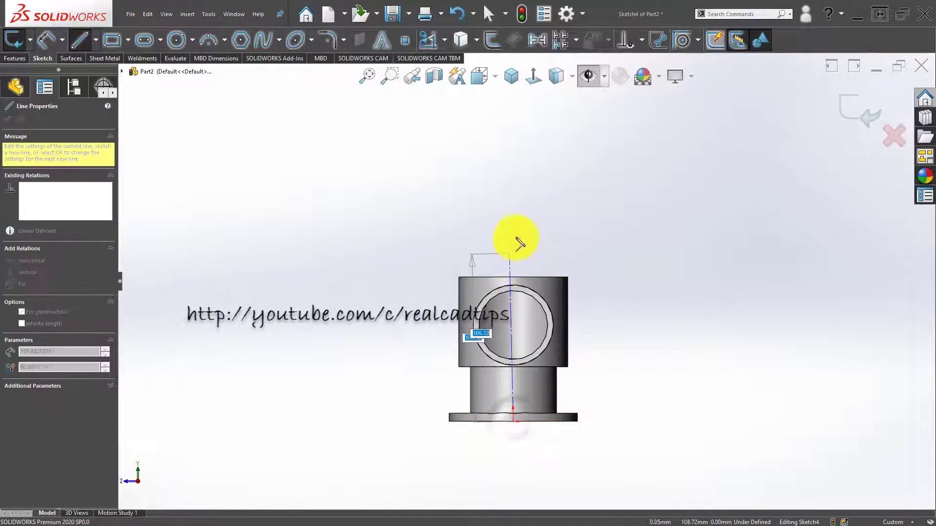
left_click(512, 231)
scroll(522, 272, "down", 5)
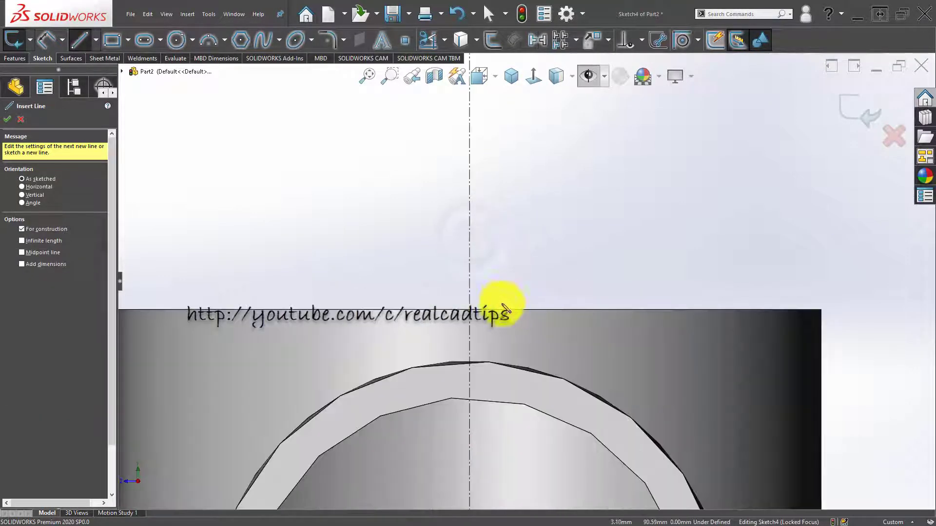
key("Escape")
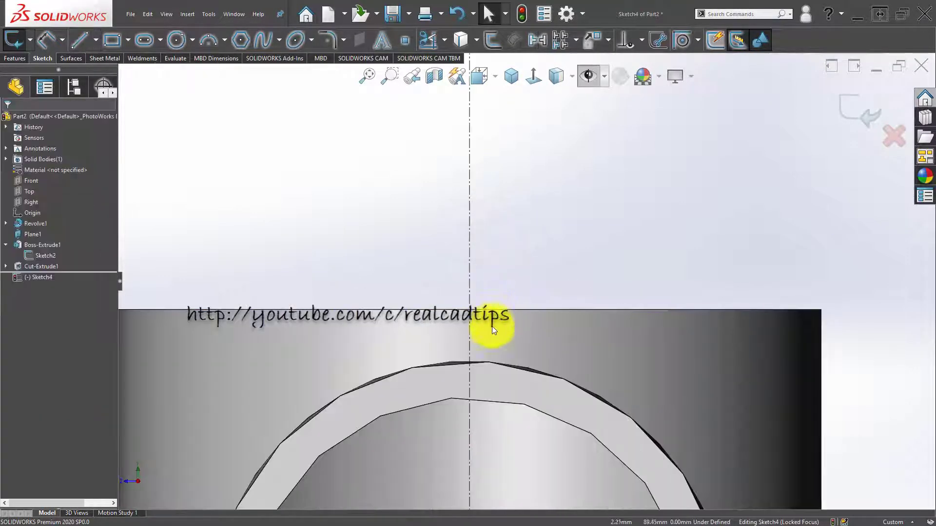
left_click(79, 39)
key("Escape")
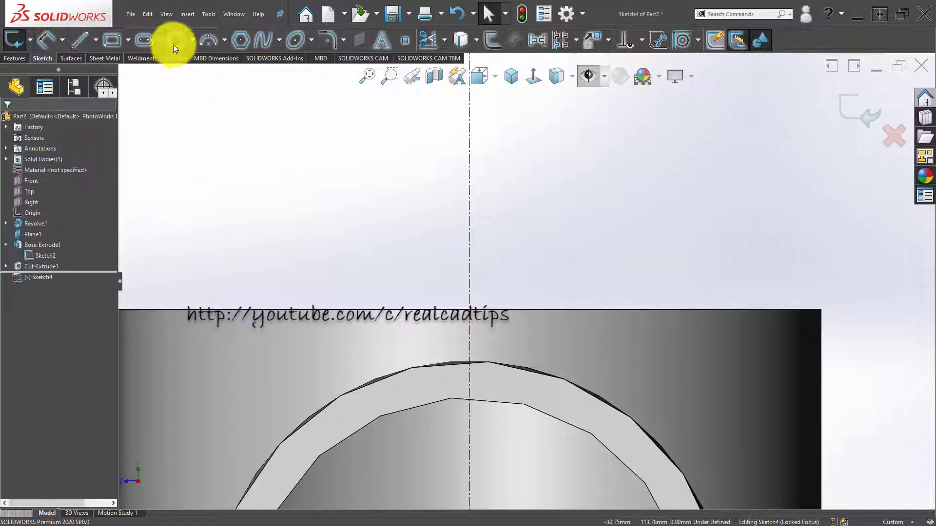
Sketch two concentric circles, radii about 1.7 mm and 3.5 mm, centred where the centerline crosses the upper body's top edge.
left_click(174, 40)
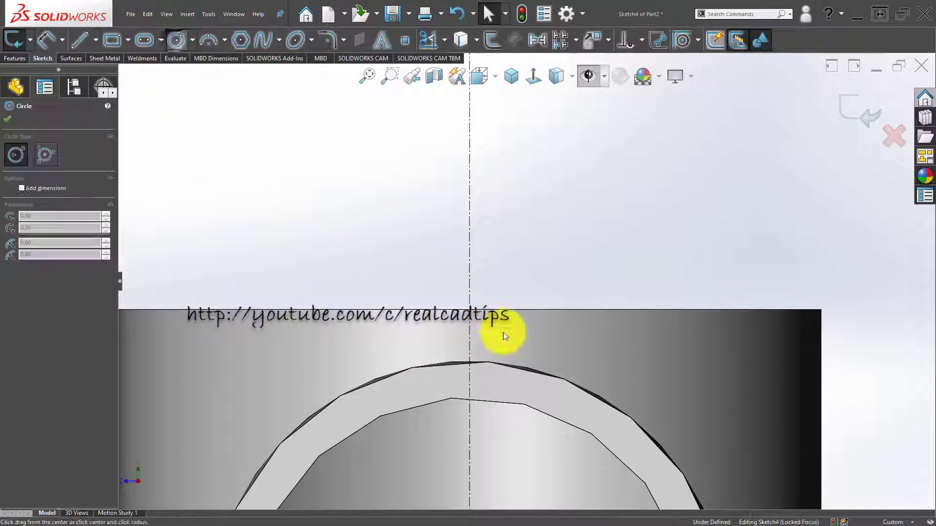
left_click(470, 310)
left_click(477, 325)
left_click(470, 310)
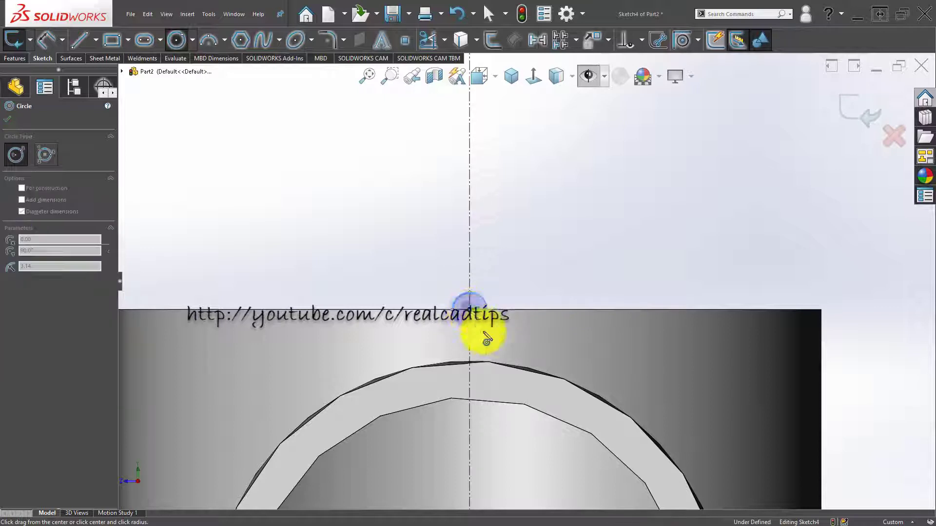
left_click(490, 339)
scroll(488, 344, "down", 2)
key("Escape")
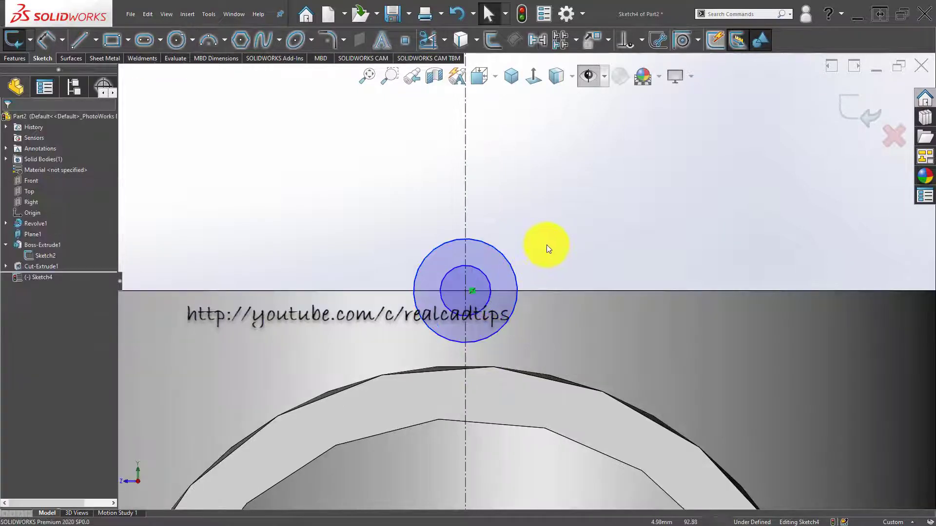
Draw a vertical line down from each side quadrant of the larger circle, ending inside the branch's ring face.
right_click_drag(547, 245, 560, 169)
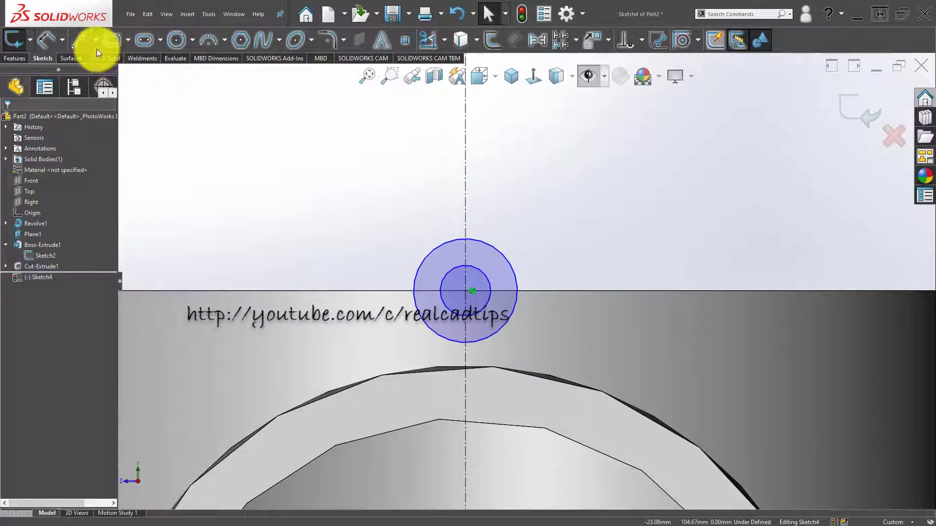
left_click(413, 291)
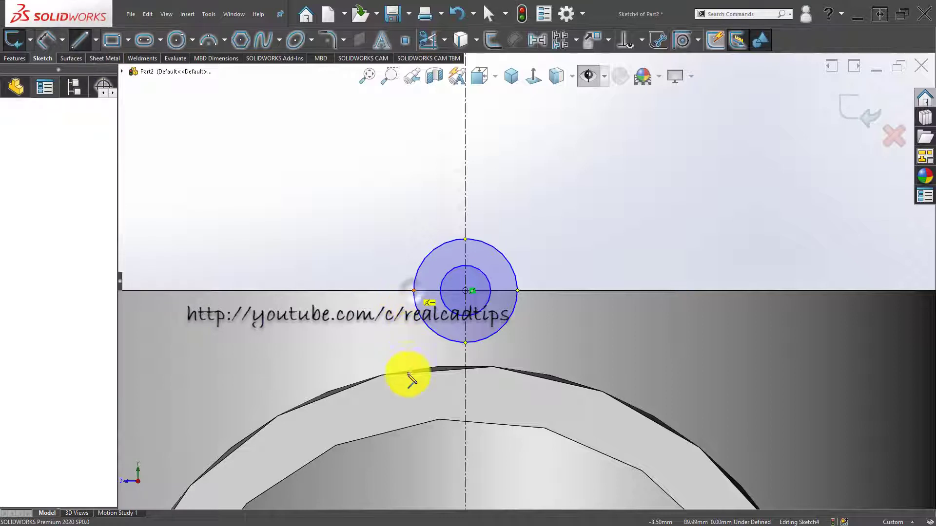
double_click(413, 387)
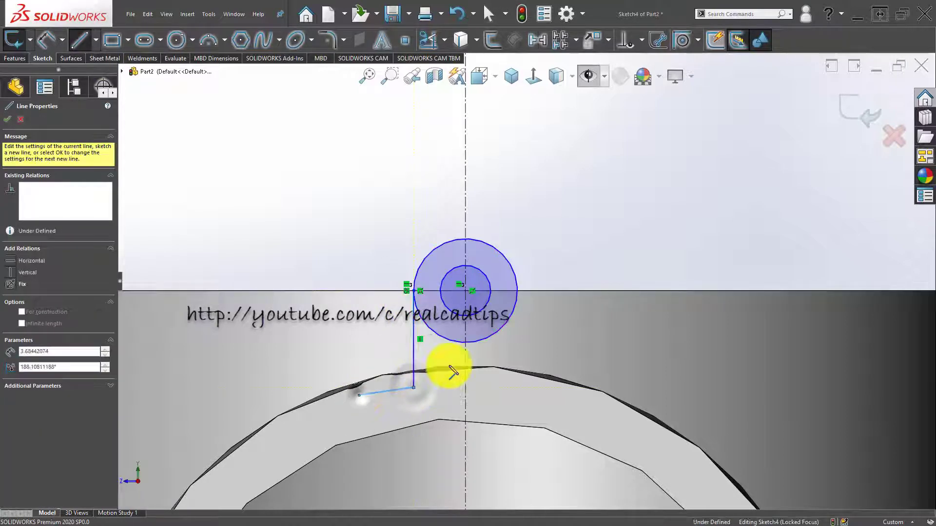
left_click(517, 291)
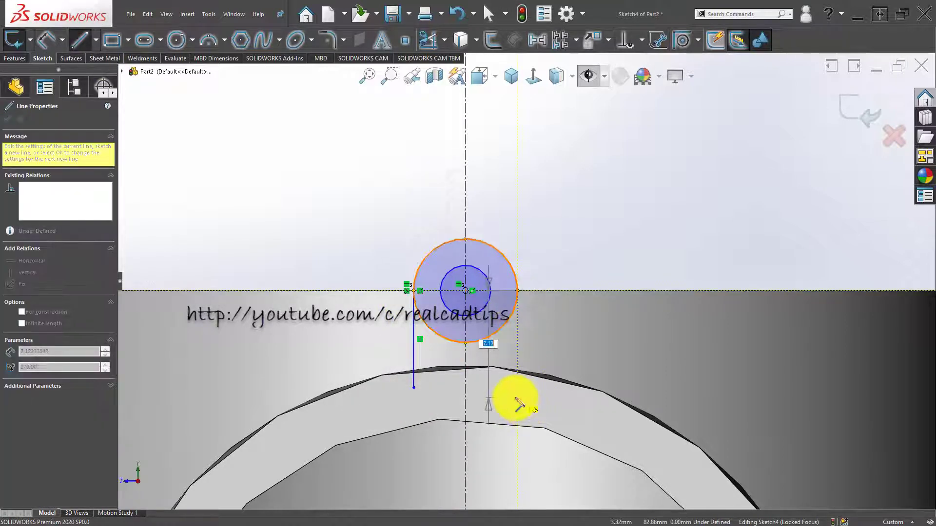
left_click(518, 398)
key("Escape")
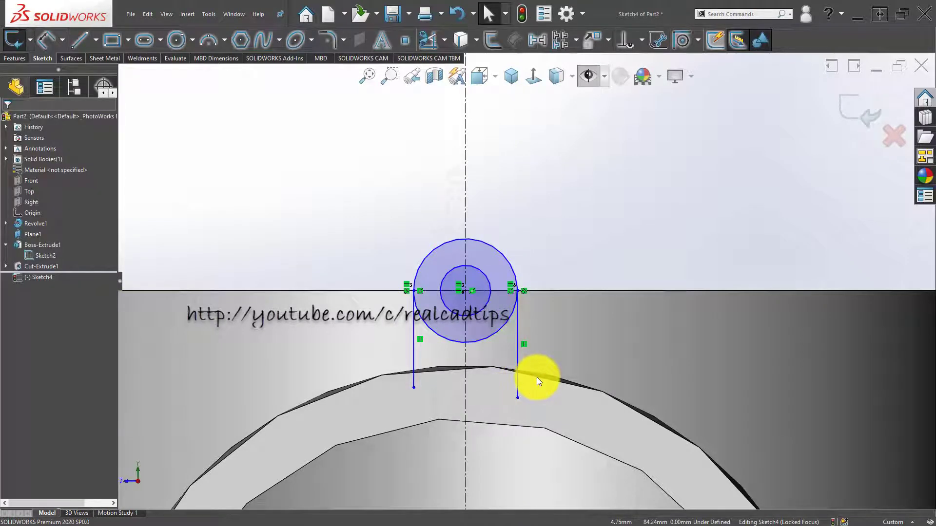
Convert the outer circular edge of the branch's end face into a sketch entity.
left_click(536, 378)
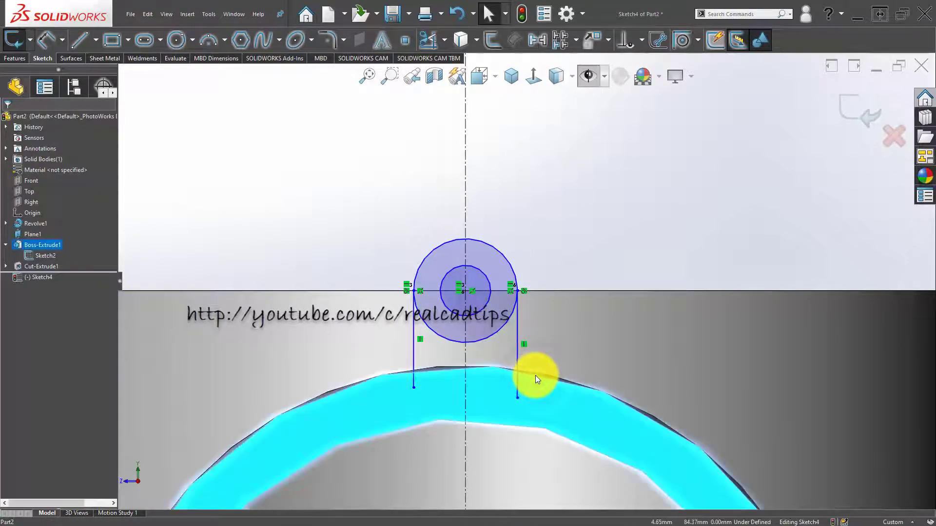
key("Escape")
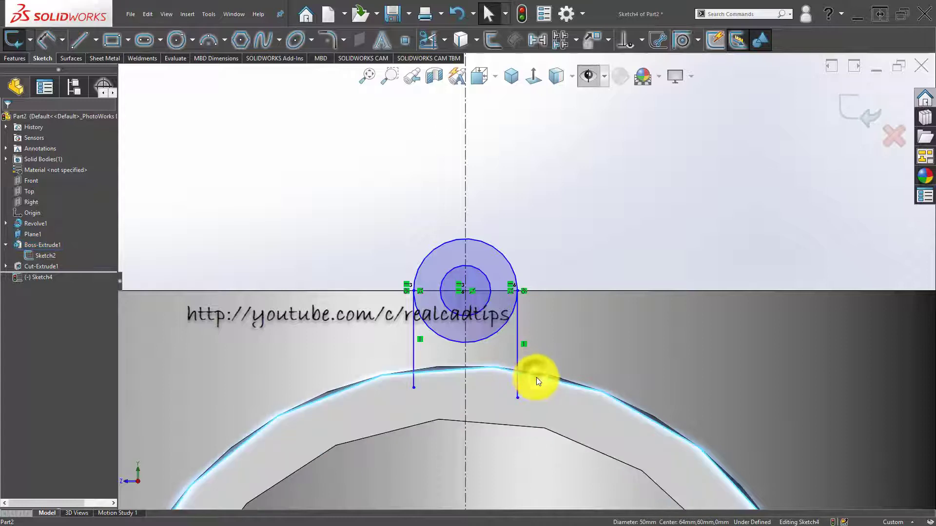
left_click(465, 39)
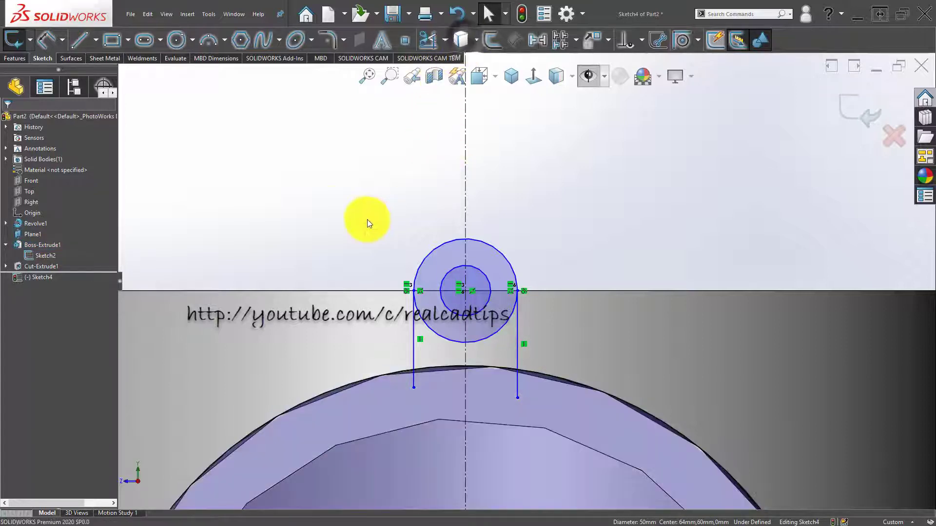
left_click(332, 209)
Trim the line ends below the converted circle and the part of that circle outside the two lines.
scroll(437, 396, "up", 2)
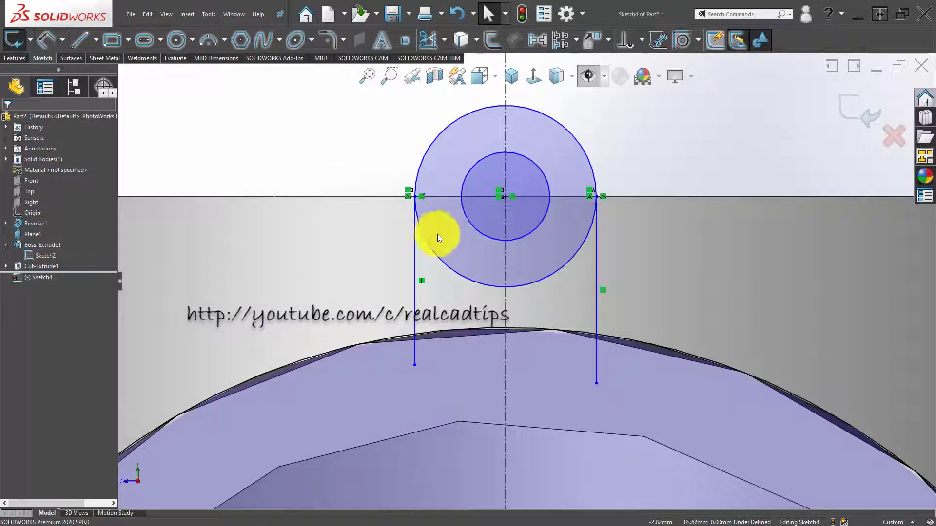
left_click(427, 41)
mouse_move(330, 264)
left_mouse_down()
mouse_move(369, 342)
mouse_move(427, 354)
mouse_move(613, 357)
left_mouse_up()
scroll(543, 335, "down", 5)
key("Escape")
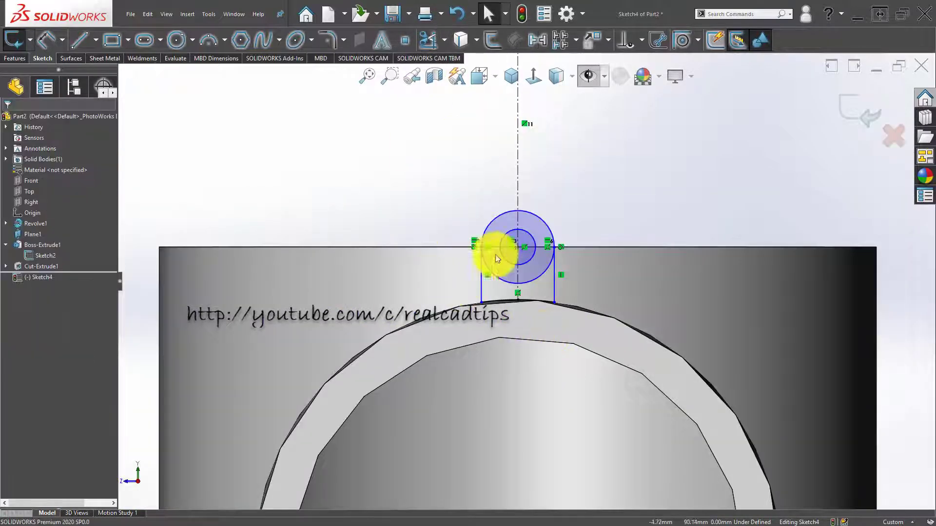
Trim away the lower half of the larger small circle between the two vertical lines, leaving a round-topped lug profile.
scroll(495, 255, "up", 5)
left_click(428, 42)
mouse_move(505, 265)
left_mouse_down()
mouse_move(560, 324)
mouse_move(601, 303)
mouse_move(587, 331)
left_mouse_up()
scroll(586, 332, "down", 5)
key("Escape")
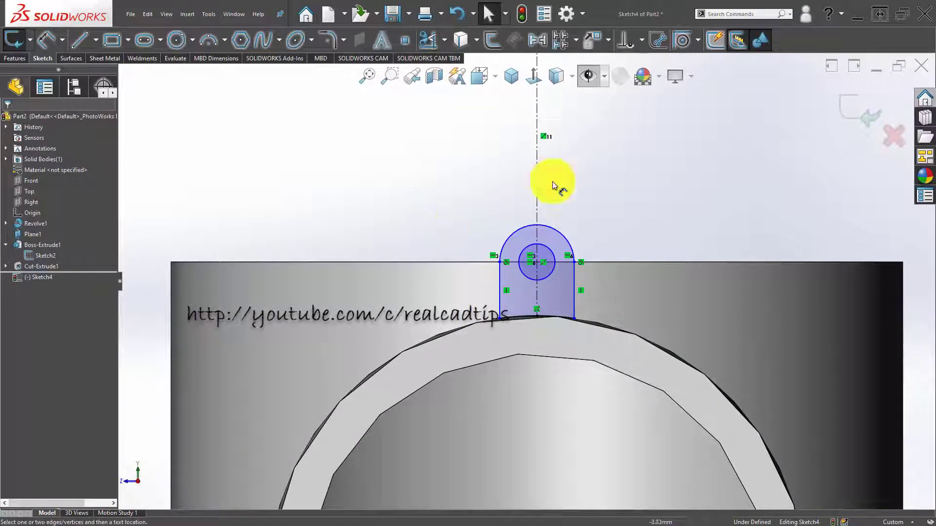
Dimension the lug's top arc with a radius of 5 mm.
left_click(560, 236)
left_click(603, 194)
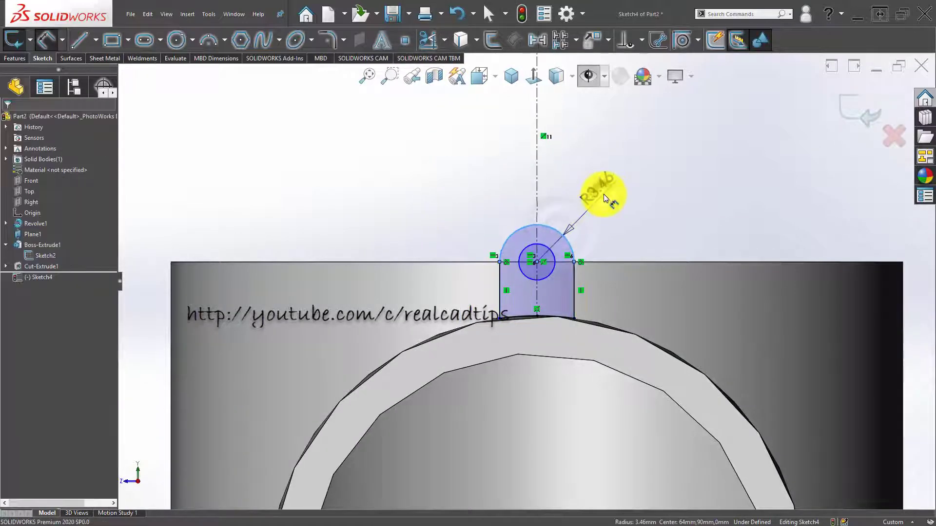
type("5")
key("Return")
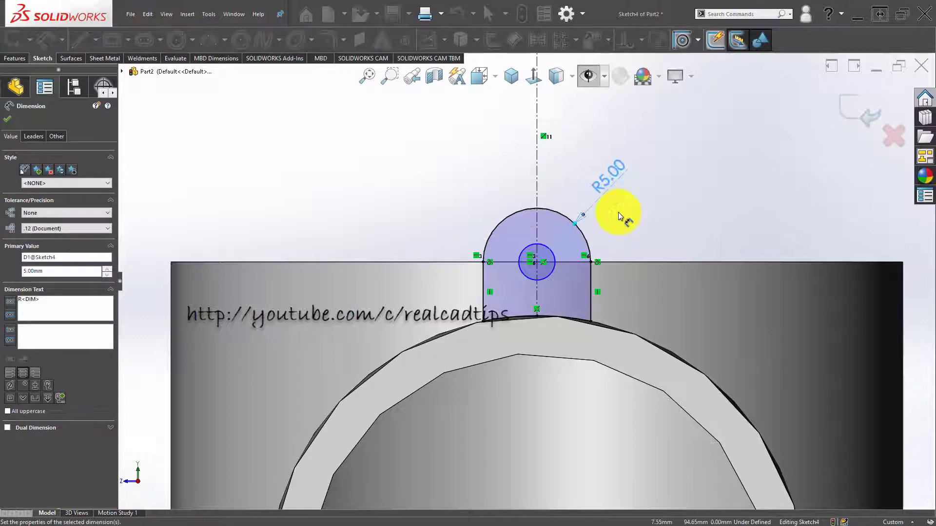
Dimension the lug's inner hole circle with a diameter of 5 mm.
scroll(529, 256, "down", 3)
scroll(528, 256, "down", 2)
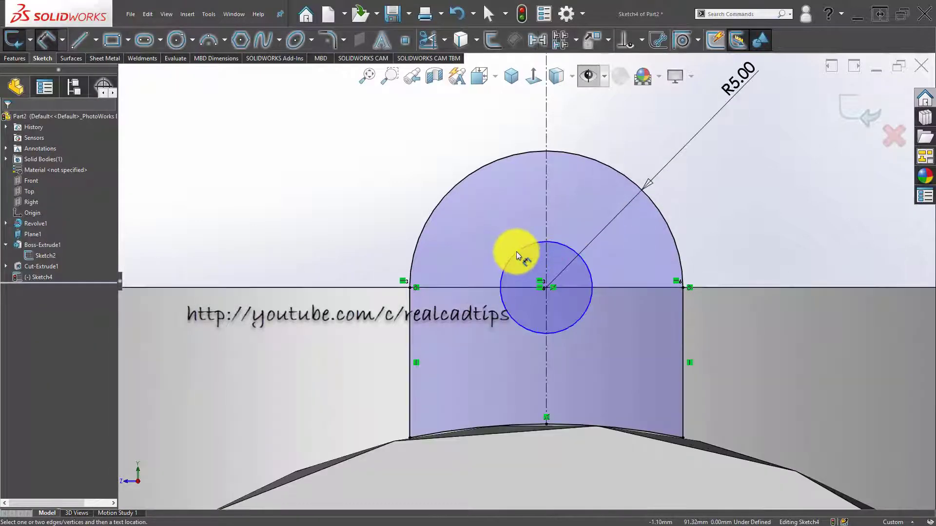
left_click(516, 251)
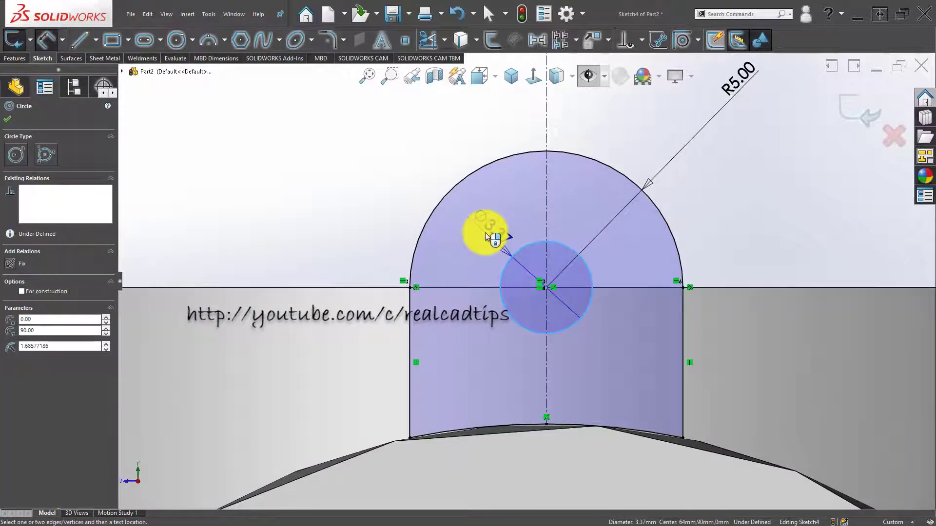
left_click(486, 235)
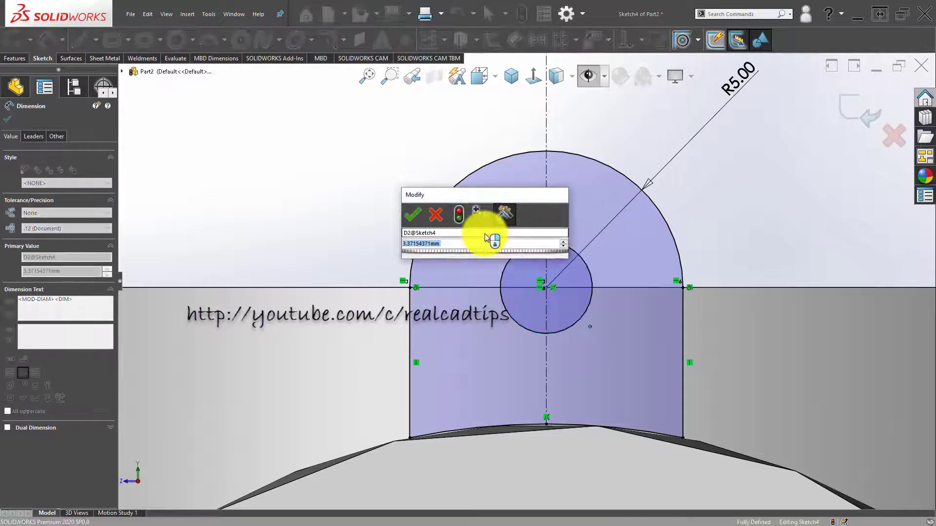
type("5")
key("Return")
key("z")
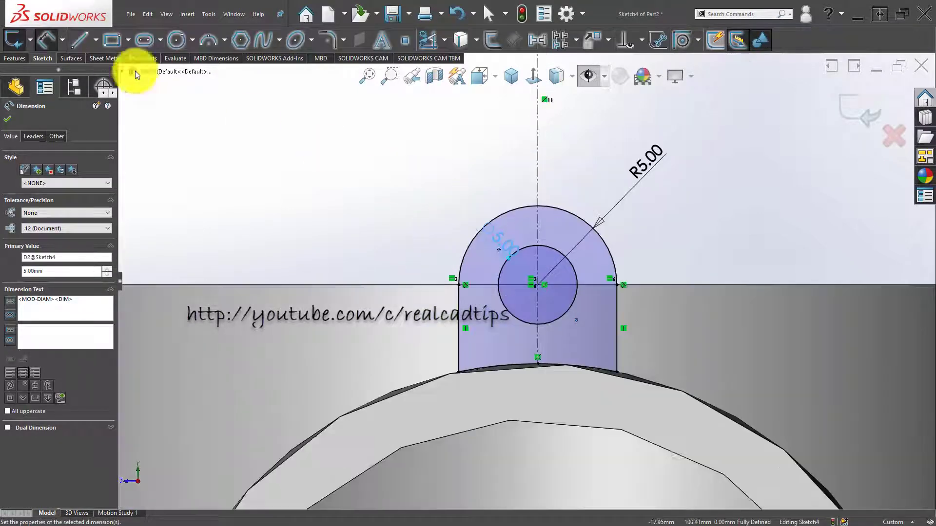
Extrude the lug profile 8 mm, reversed so it runs back along the outside of the side branch.
left_click(16, 61)
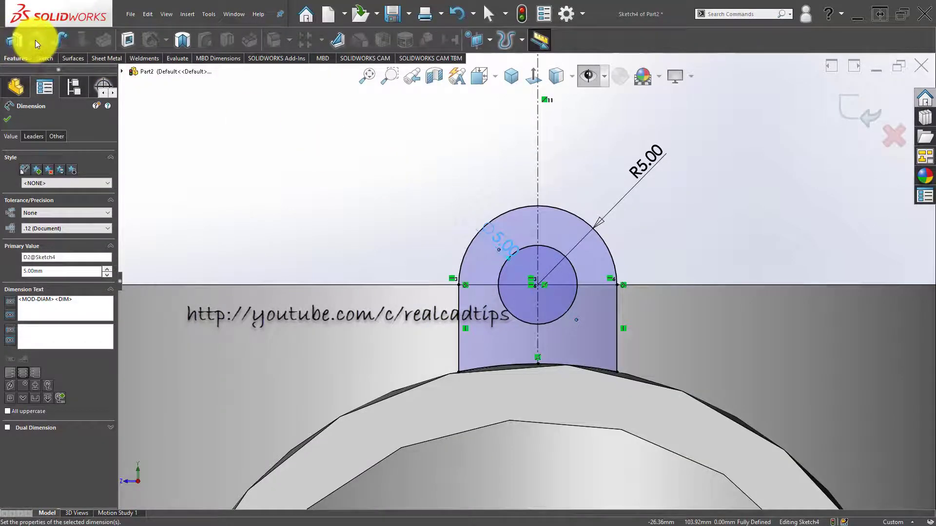
left_click(16, 40)
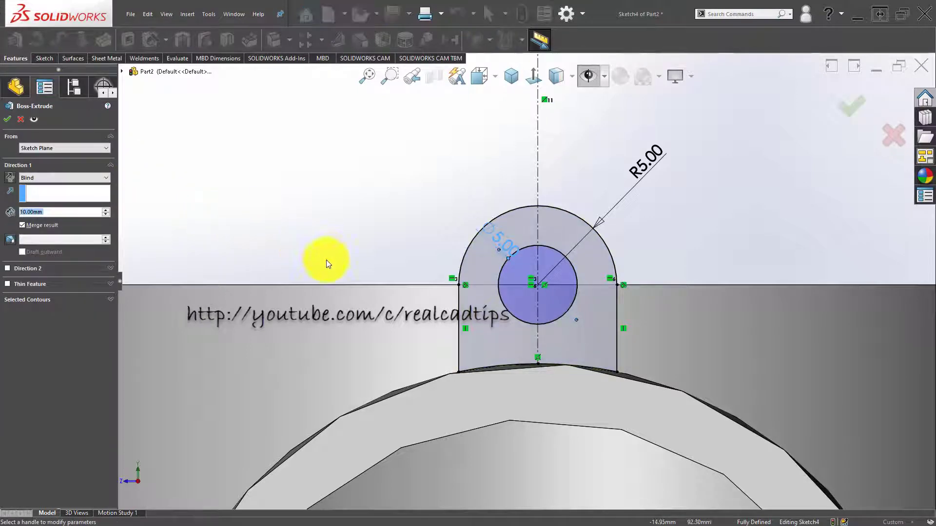
type("8")
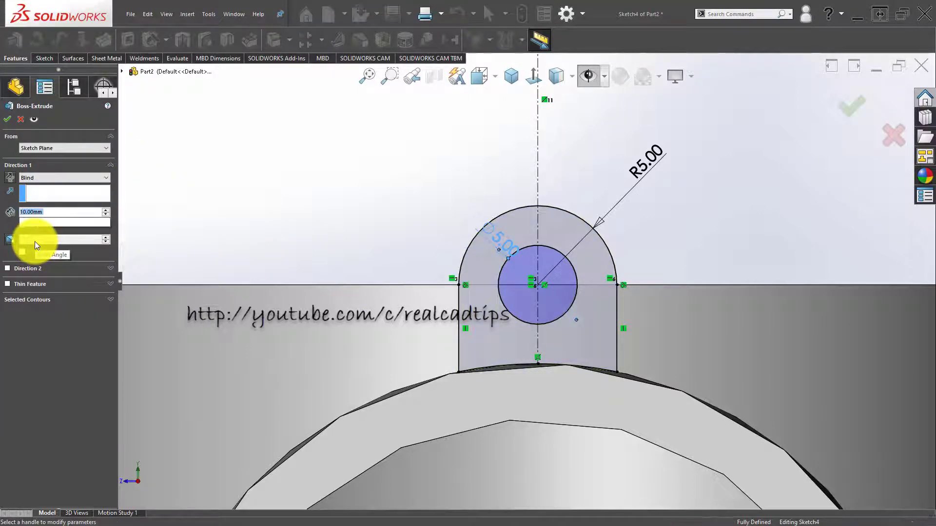
key("Return")
scroll(490, 247, "up", 3)
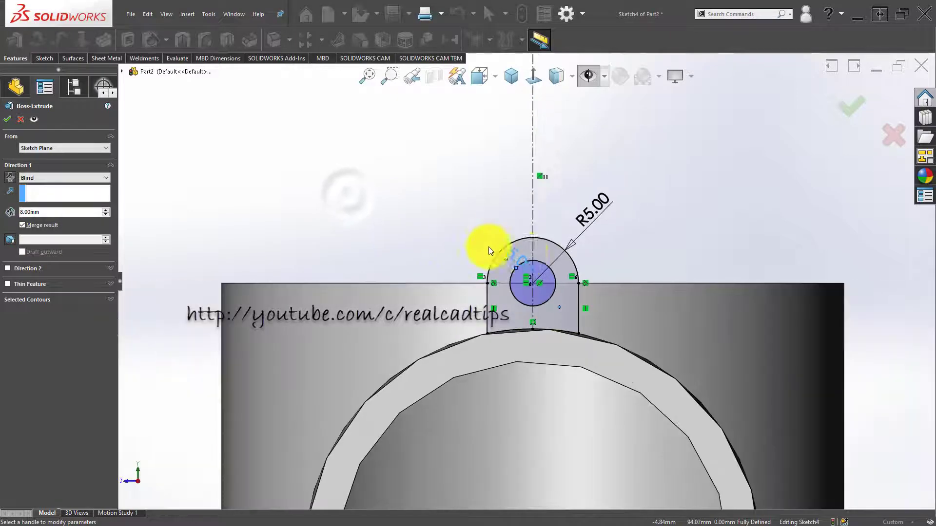
middle_click_drag(488, 247, 569, 279)
scroll(557, 282, "up", 3)
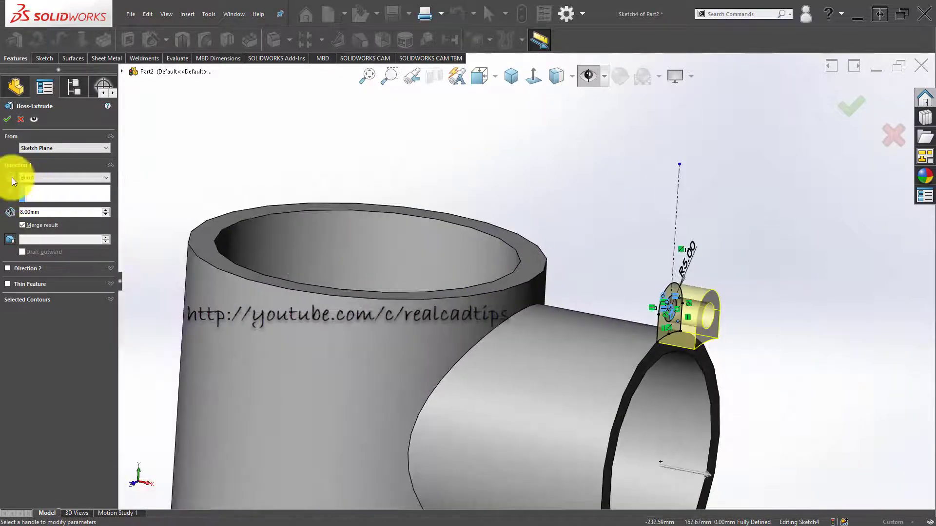
left_click(853, 108)
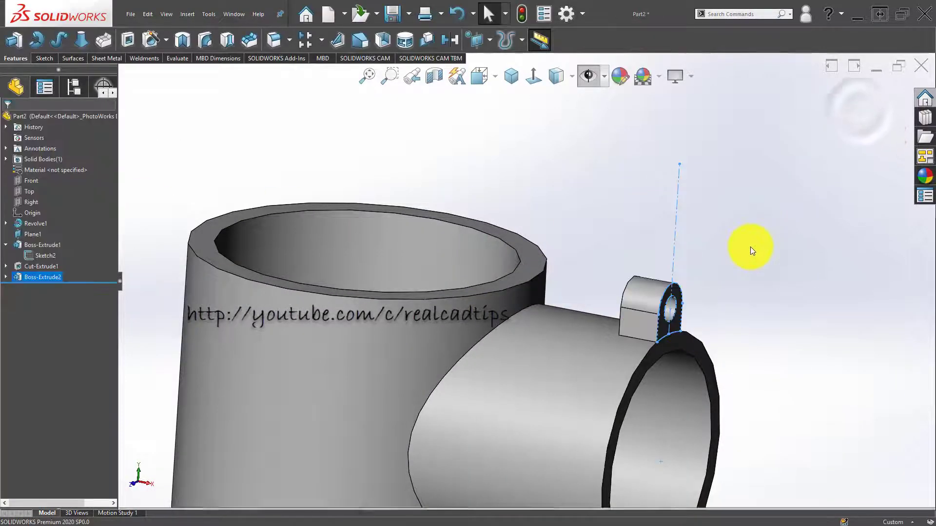
middle_click_drag(699, 295, 653, 291)
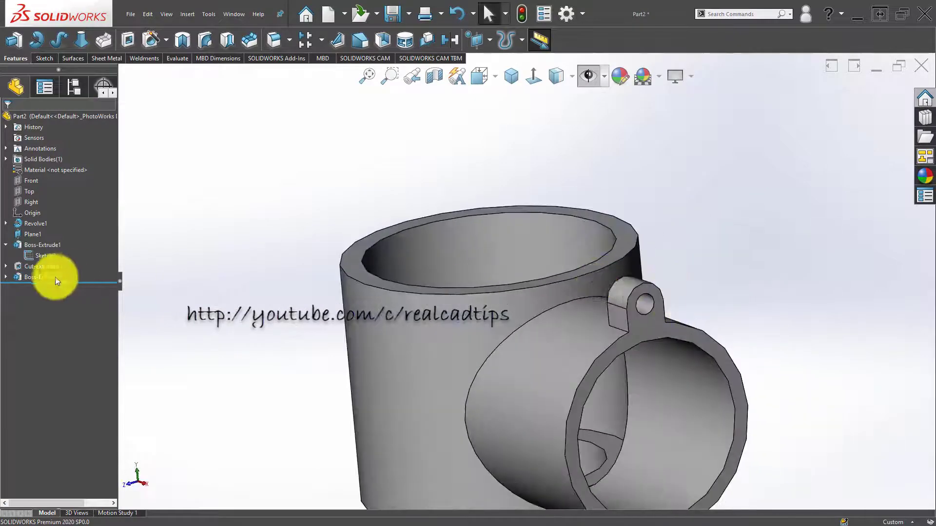
left_click(49, 277)
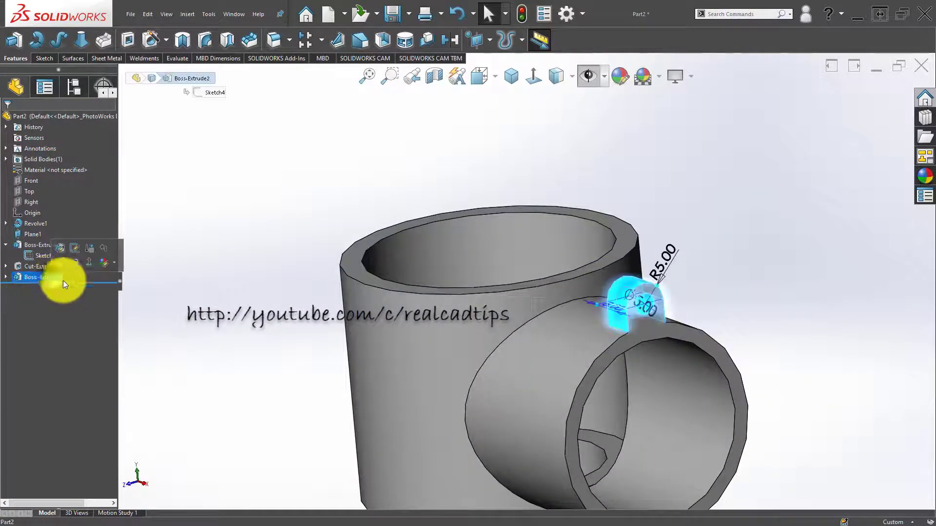
left_click(316, 37)
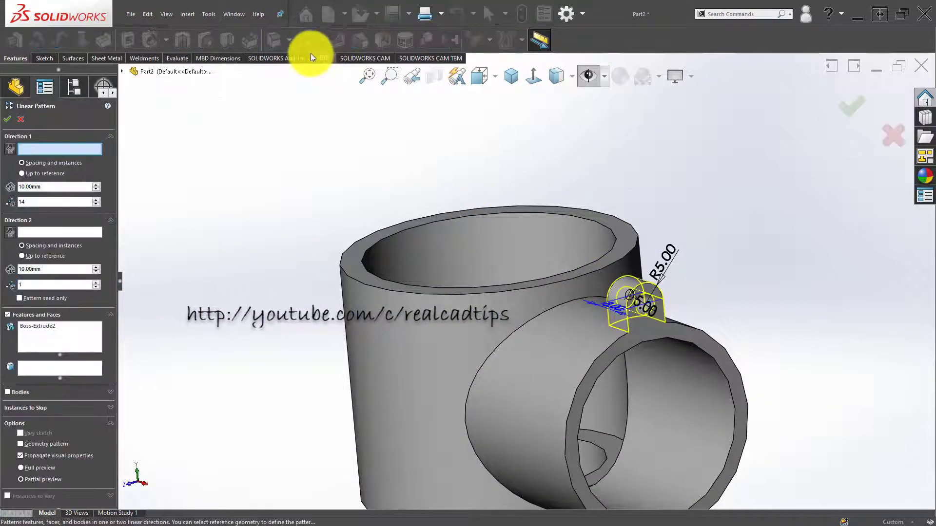
key("Escape")
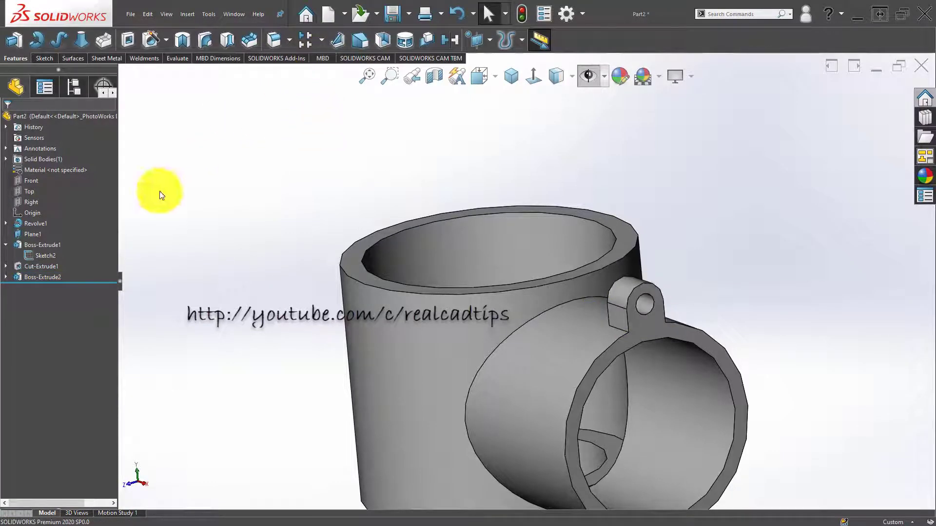
Circular-pattern the extruded lug around the branch's bore face with 4 equally spaced instances over 360 degrees.
left_click(57, 279)
left_click(320, 40)
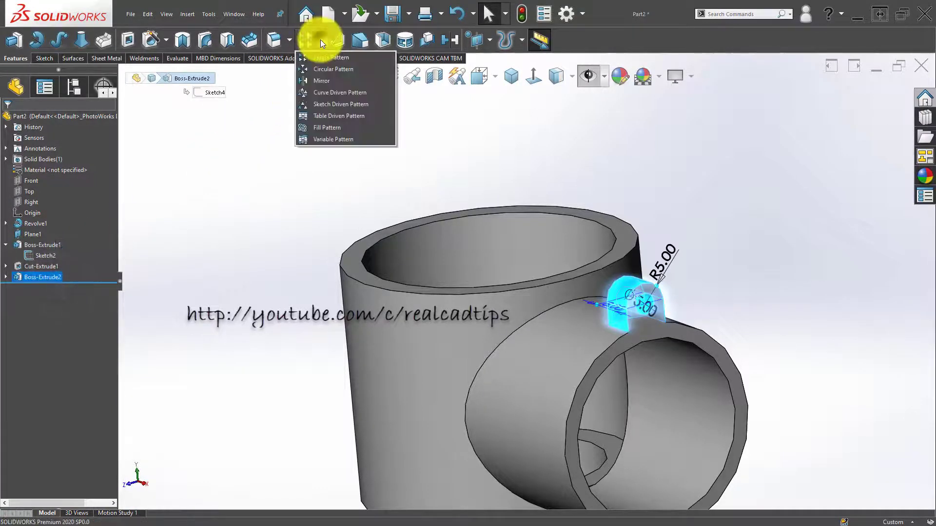
left_click(329, 68)
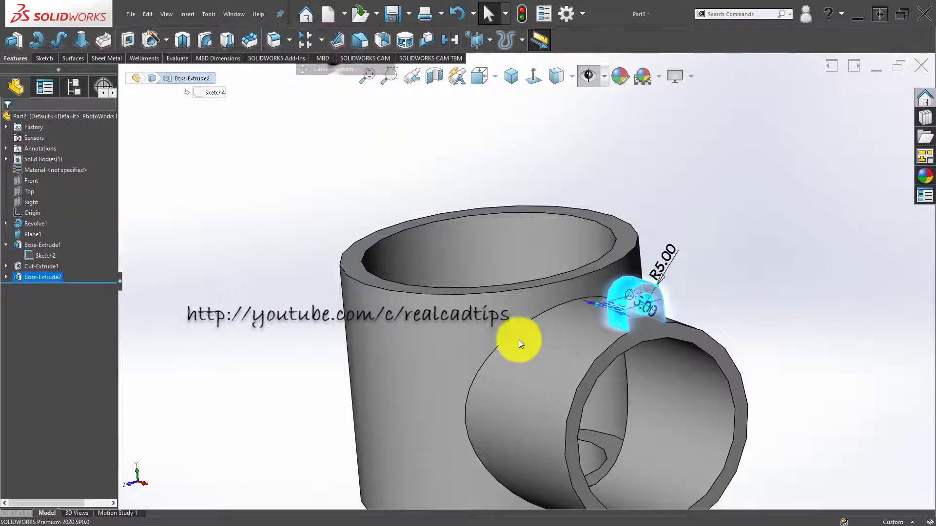
left_click(687, 403)
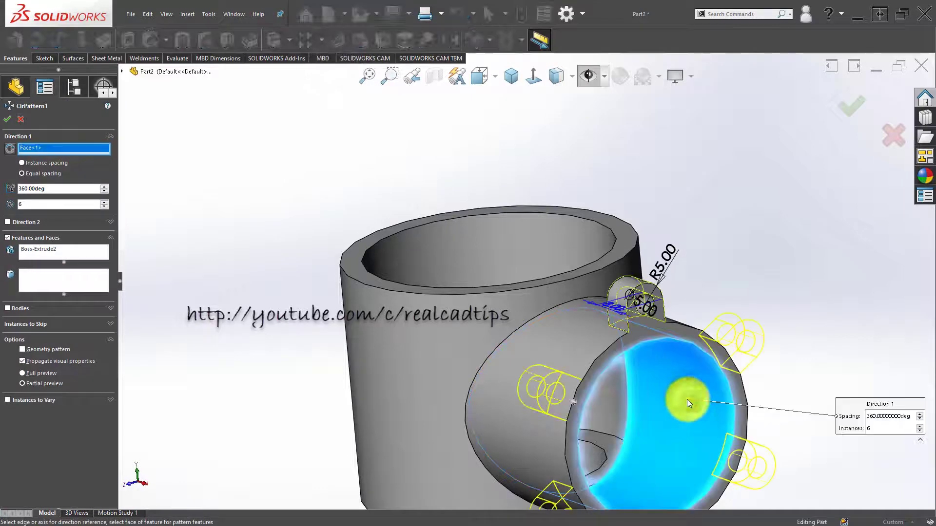
left_click(104, 209)
left_click(105, 209)
scroll(598, 360, "up", 4)
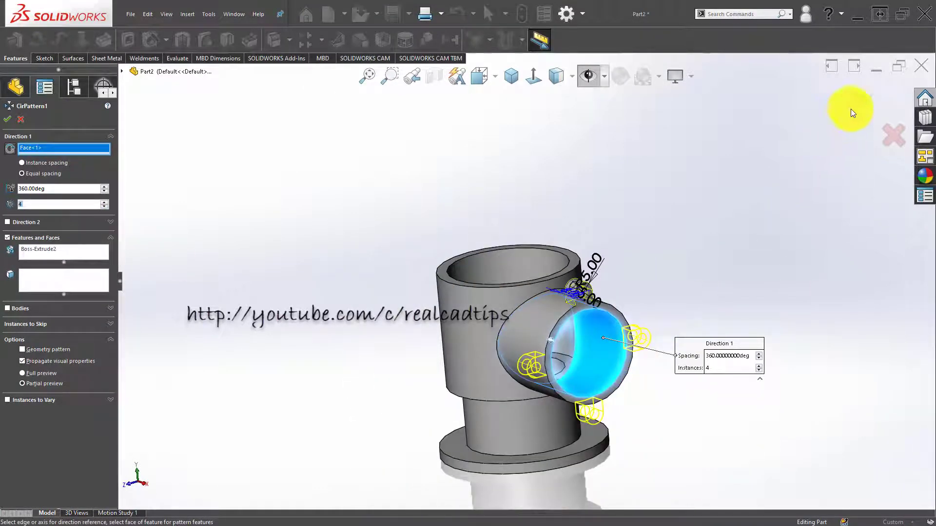
key("Return")
middle_click_drag(579, 337, 574, 355)
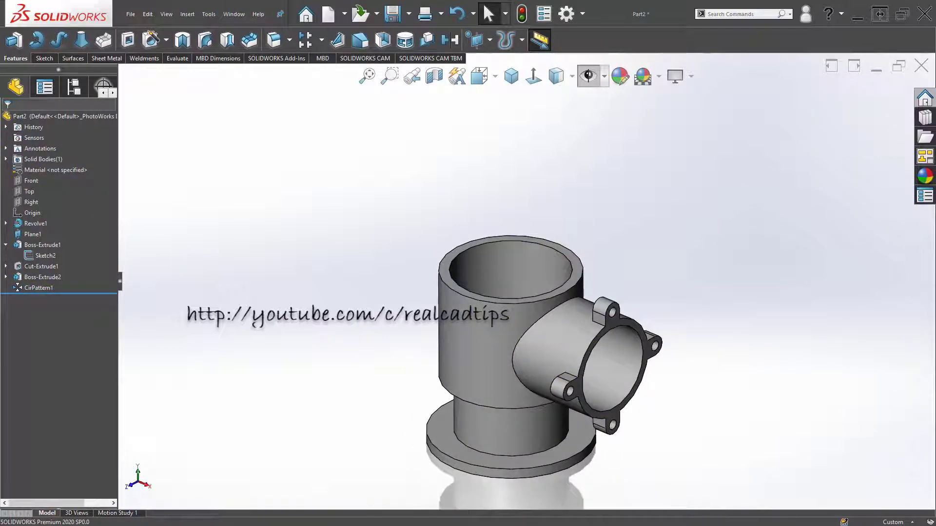
Examine the main body from above along with the Front plane and the revolve's sketch.
middle_click_drag(491, 282, 510, 332)
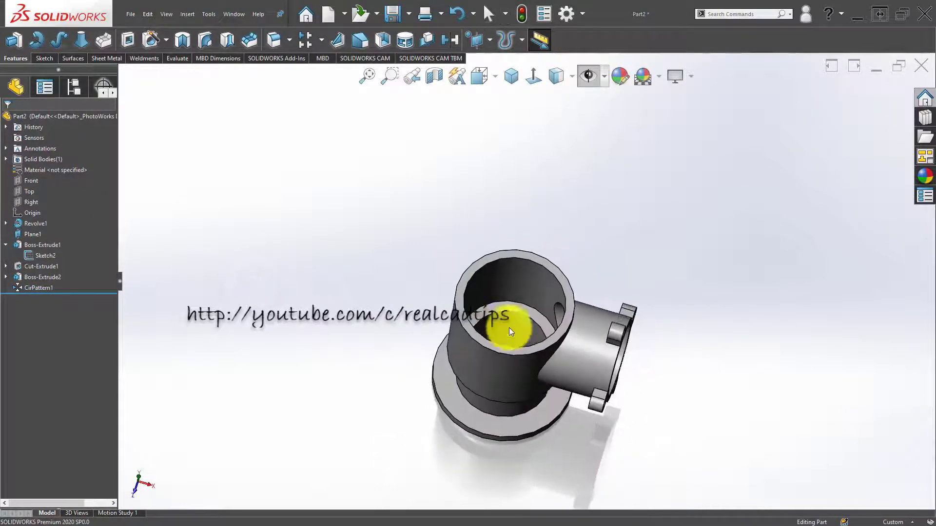
scroll(544, 301, "down", 3)
scroll(532, 283, "up", 4)
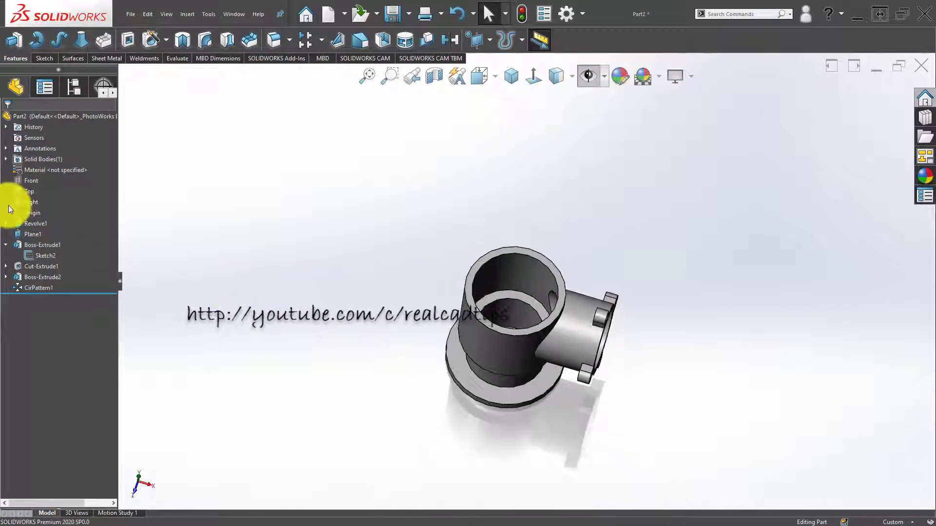
left_click(31, 181)
middle_click_drag(472, 403, 466, 344)
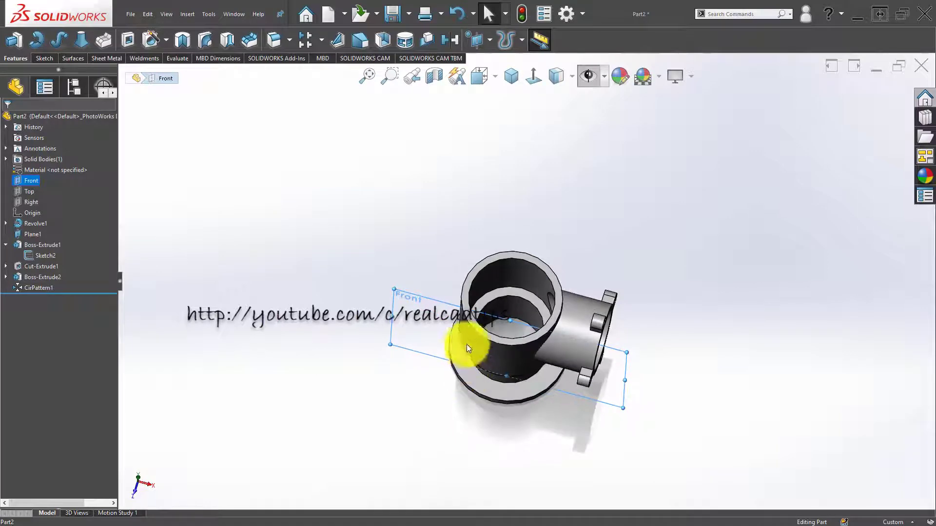
scroll(536, 324, "down", 3)
scroll(455, 282, "up", 2)
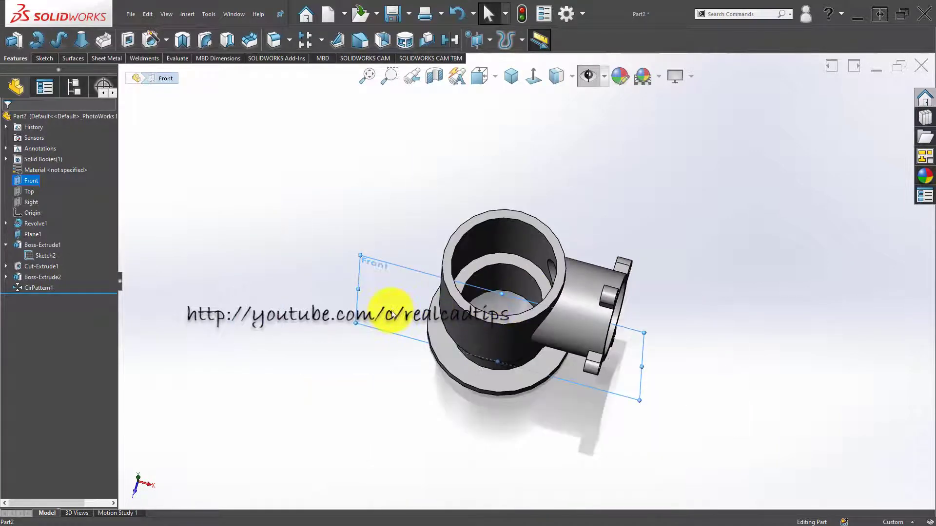
left_click(33, 227)
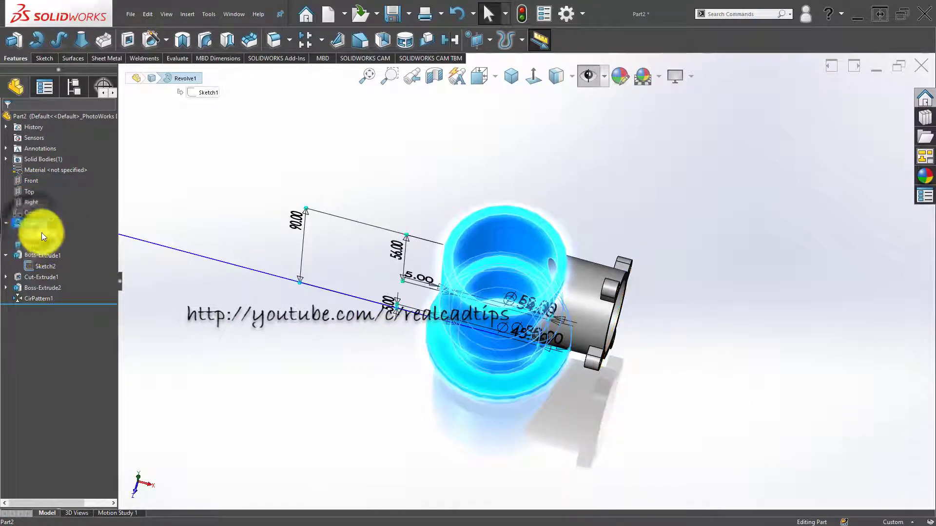
left_click(245, 345)
mouse_move(518, 325)
middle_mouse_down()
mouse_move(516, 355)
mouse_move(511, 334)
middle_mouse_up()
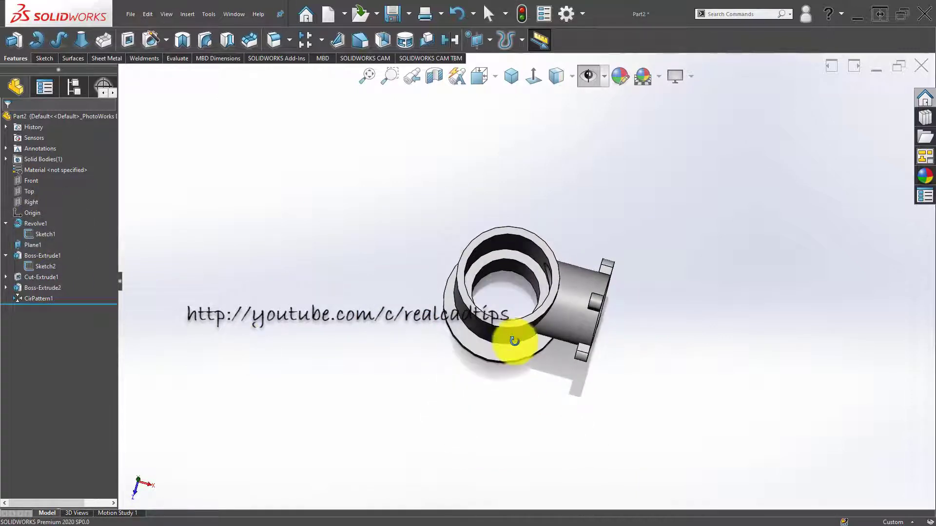
Select the Front plane and turn on the display of hidden planes and sketches.
left_click(34, 182)
middle_click_drag(548, 349, 548, 319)
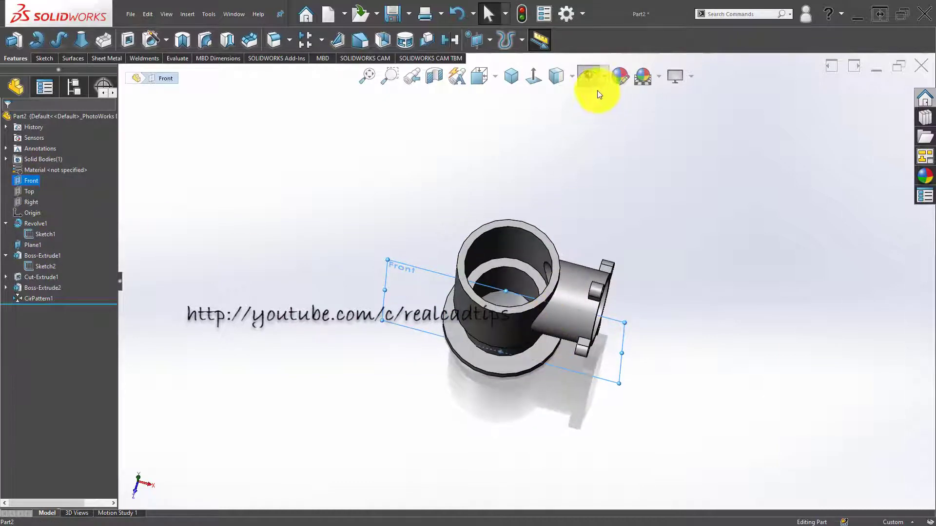
left_click(592, 79)
scroll(495, 327, "down", 2)
scroll(498, 341, "up", 3)
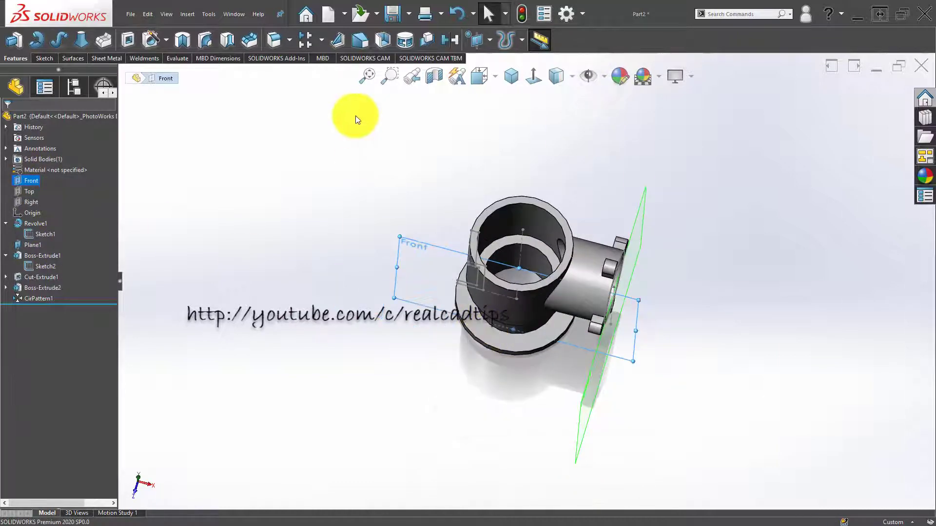
Create a reference plane at 45 degrees to the Front plane through the vertical centerline of the main body's sketch.
left_click(468, 43)
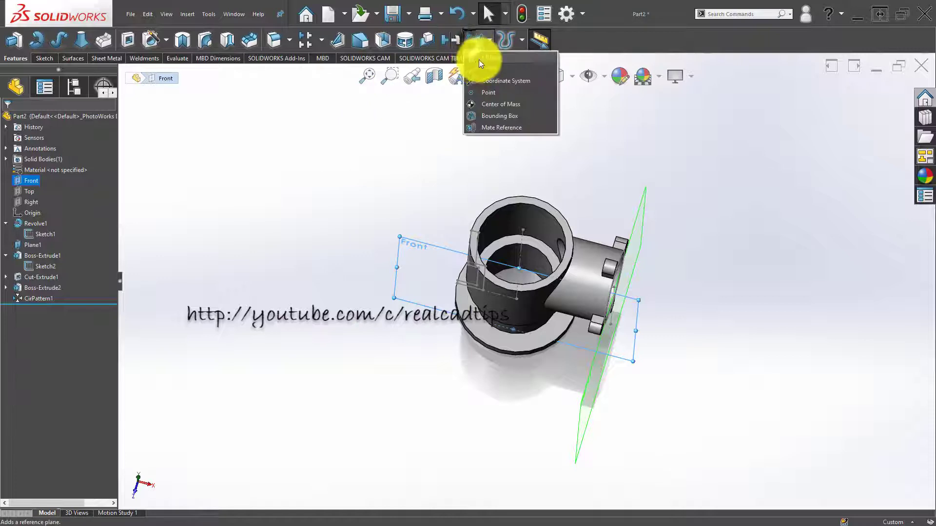
left_click(478, 60)
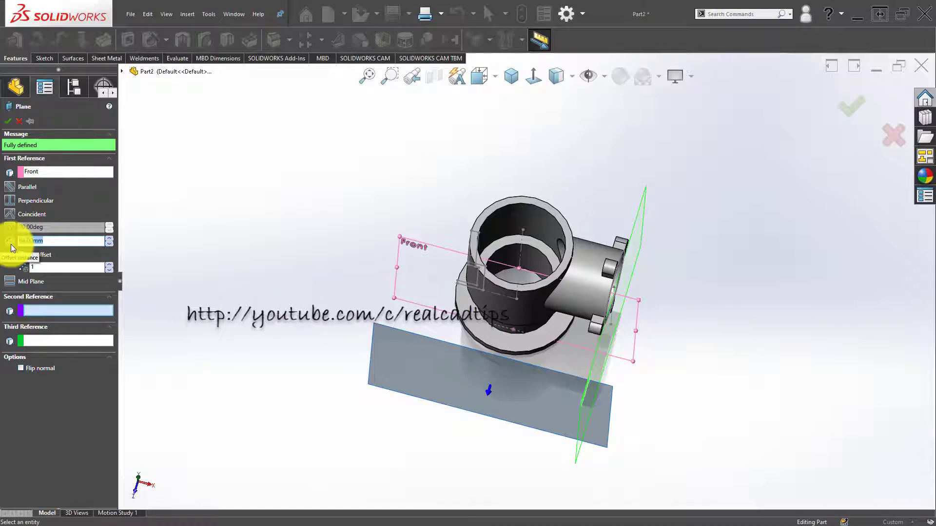
left_click(11, 227)
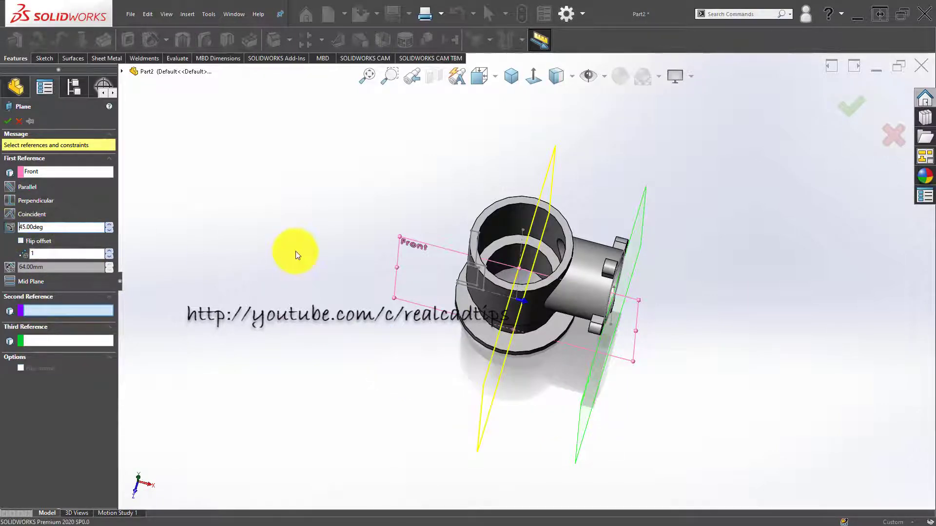
scroll(524, 275, "up", 3)
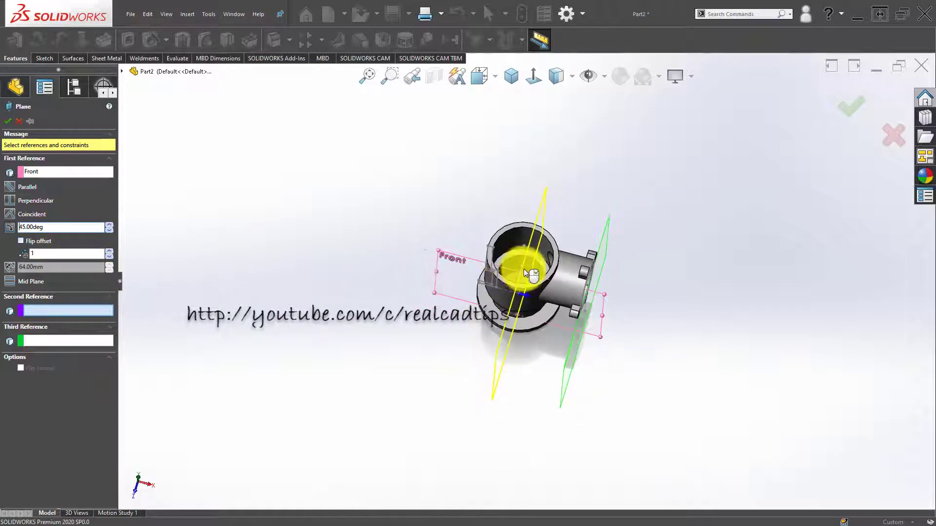
middle_click_drag(524, 273, 523, 308)
scroll(526, 309, "down", 2)
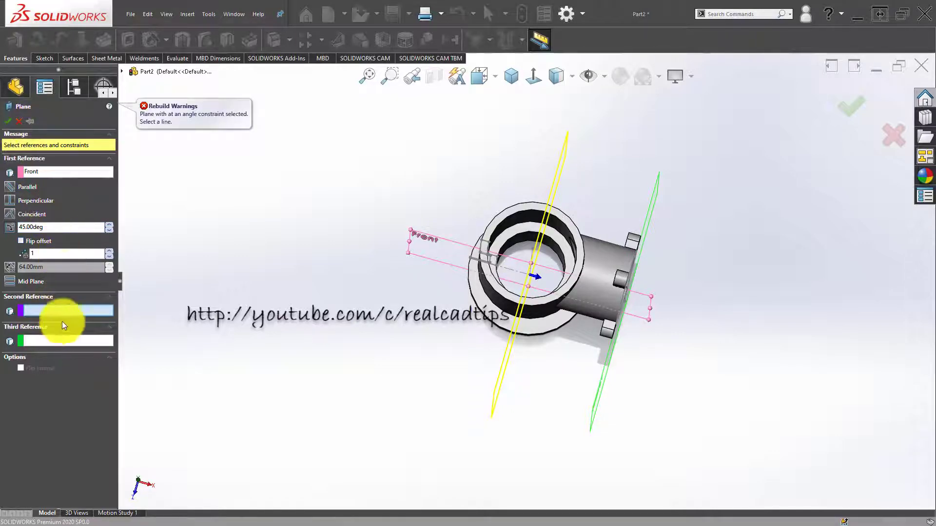
scroll(509, 277, "down", 5)
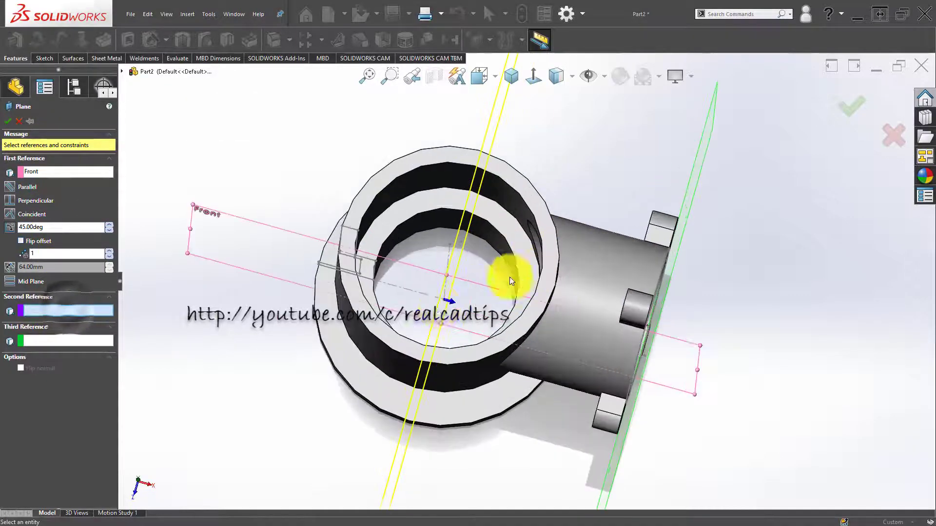
left_click(446, 286)
scroll(441, 286, "up", 3)
middle_click_drag(439, 286, 448, 259)
left_click(847, 109)
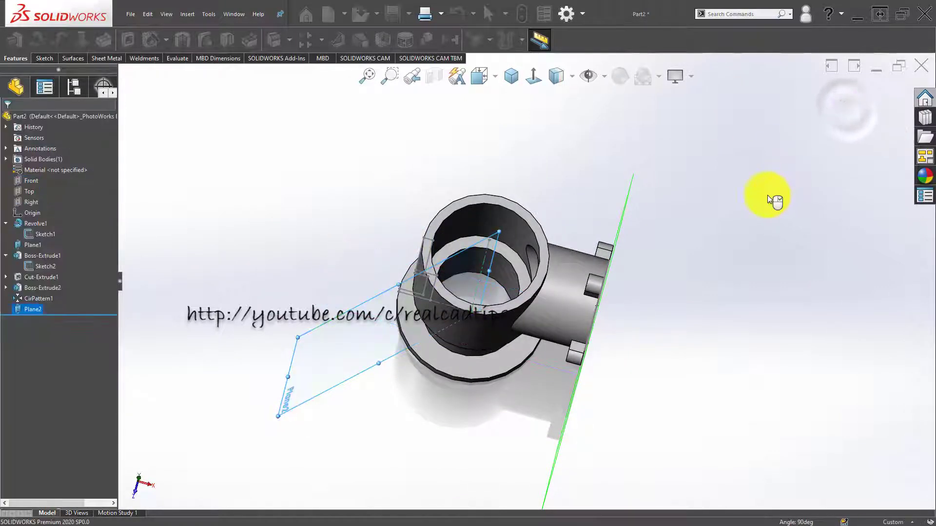
middle_click_drag(428, 314, 406, 267)
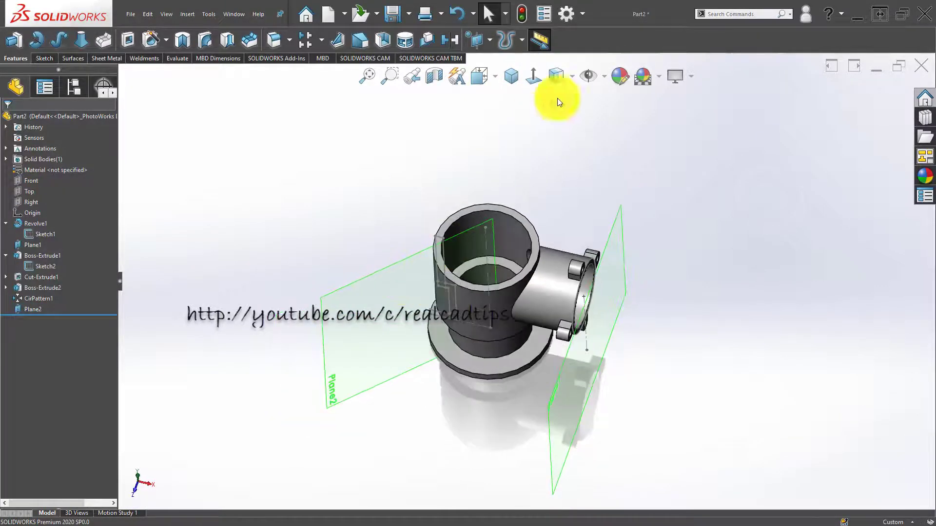
left_click(594, 78)
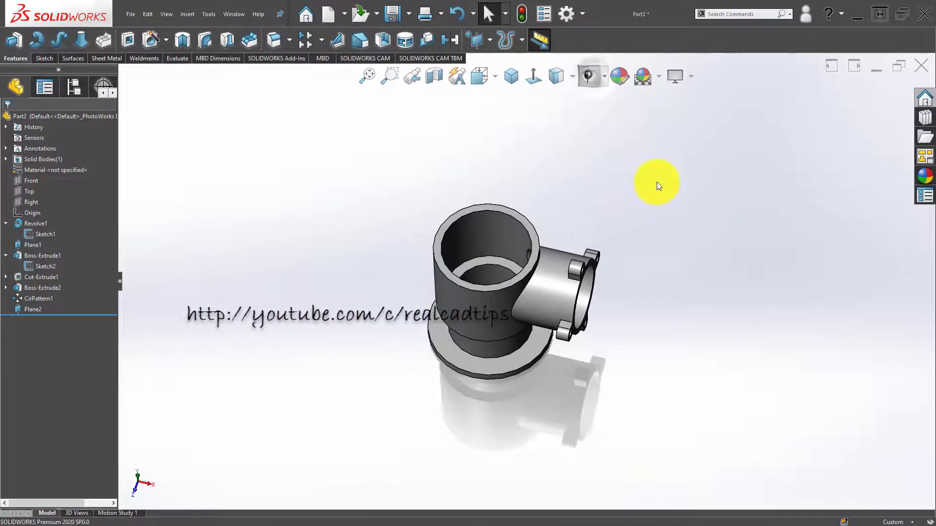
left_click(603, 77)
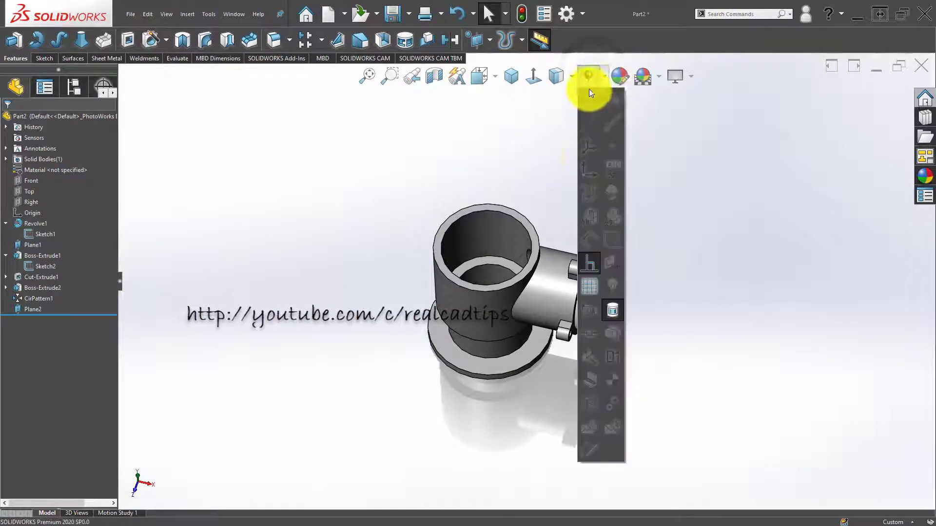
left_click(589, 75)
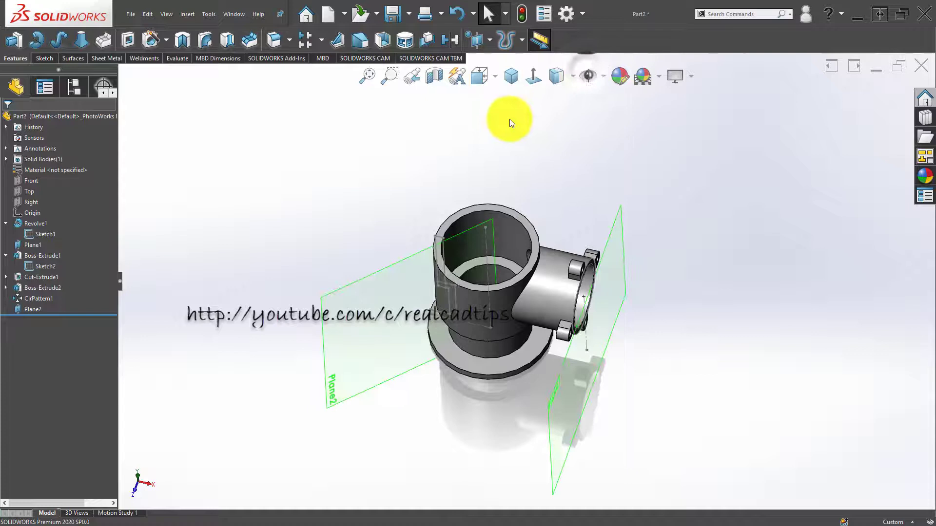
Start a sketch on the 45-degree plane and orient the view normal to it.
left_click(353, 277)
left_click(395, 253)
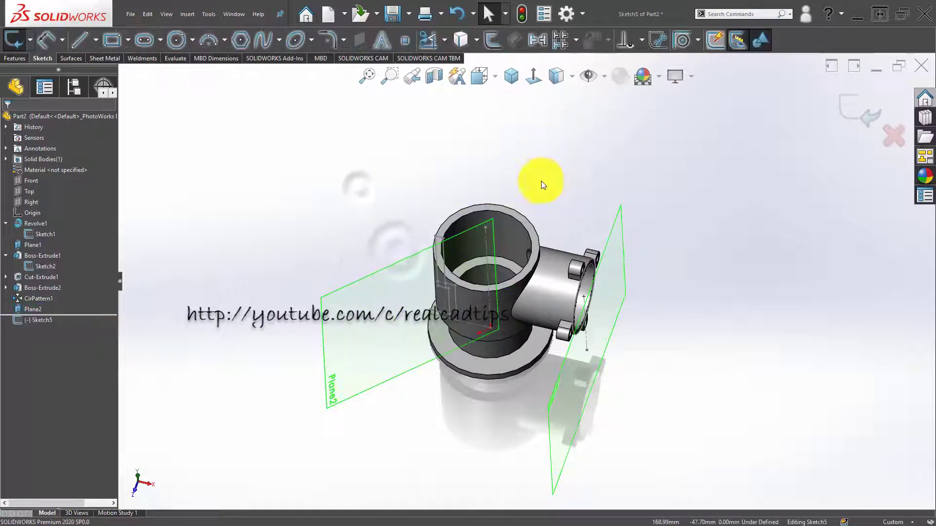
left_click(538, 80)
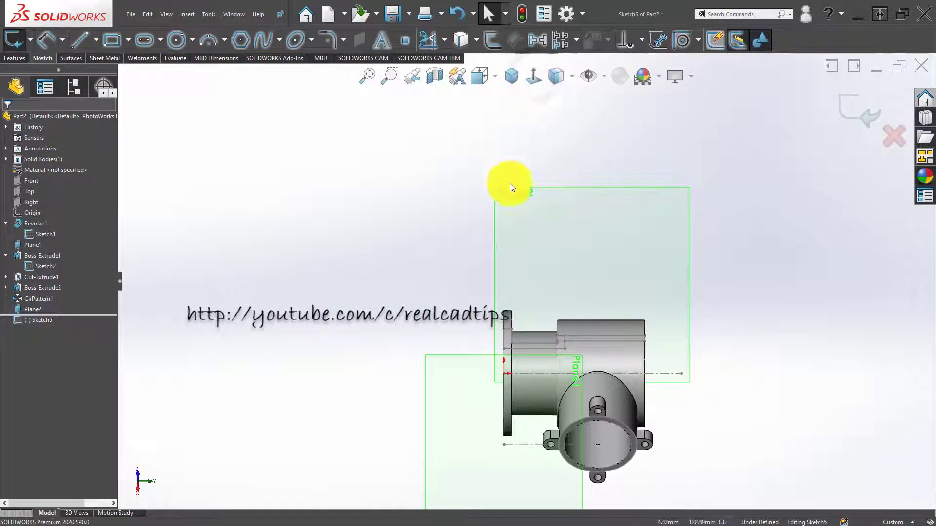
Orient the model to the front view and set its display style to hidden lines visible.
middle_click_drag(551, 293, 512, 386)
key("space")
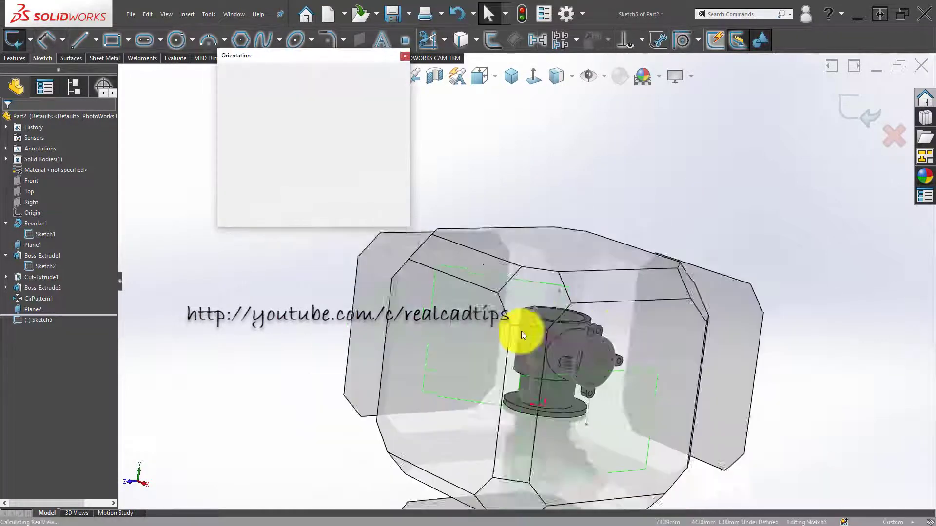
left_click(332, 291)
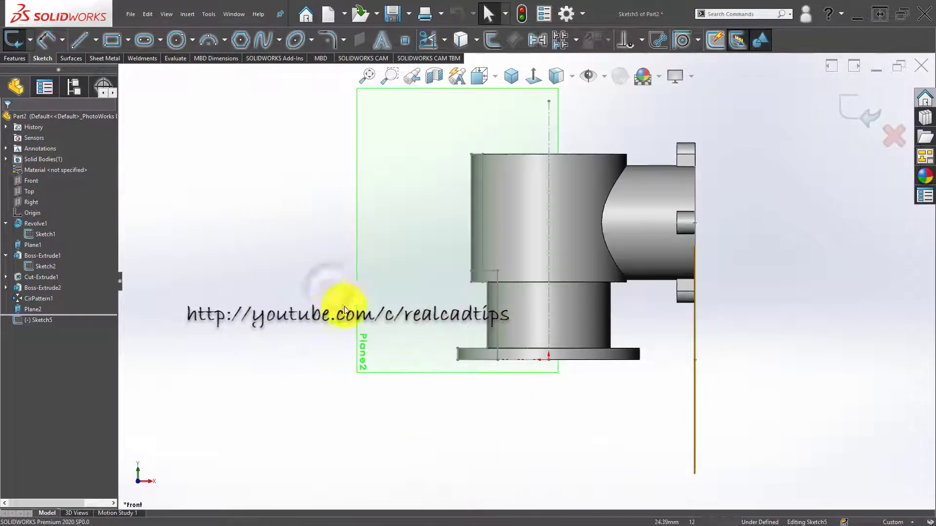
left_click(558, 75)
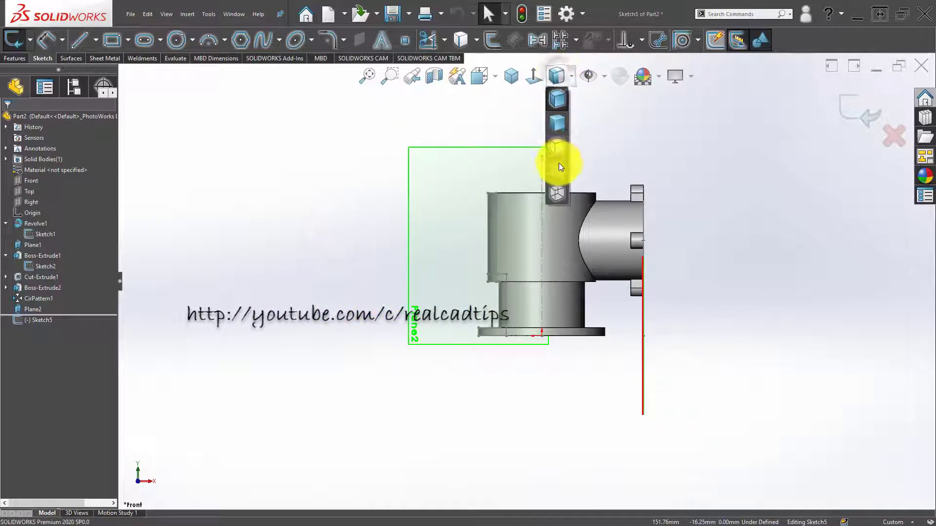
left_click(561, 175)
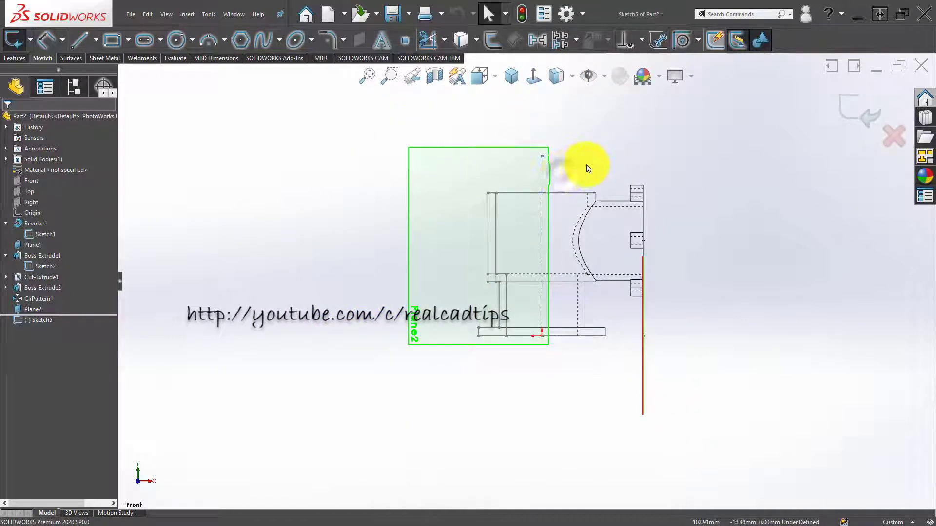
Hide the planes and sketches and examine the main body's upper corner and the side branch in the front view.
left_click(590, 73)
scroll(411, 184, "down", 5)
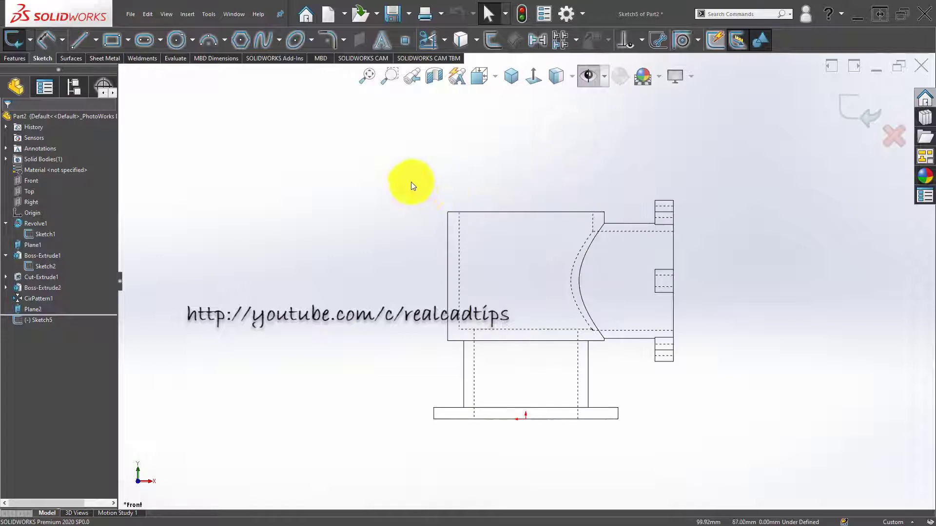
scroll(455, 214, "down", 2)
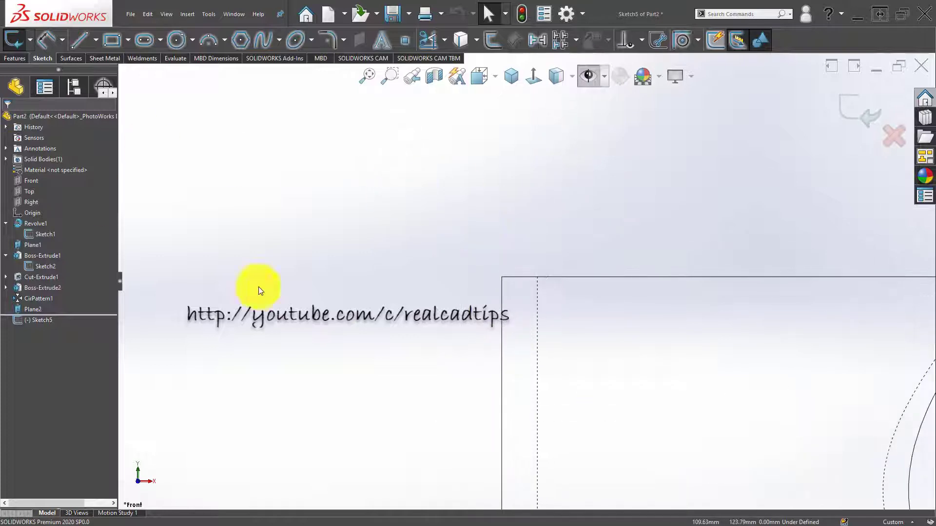
scroll(478, 416, "down", 2)
scroll(503, 412, "up", 1)
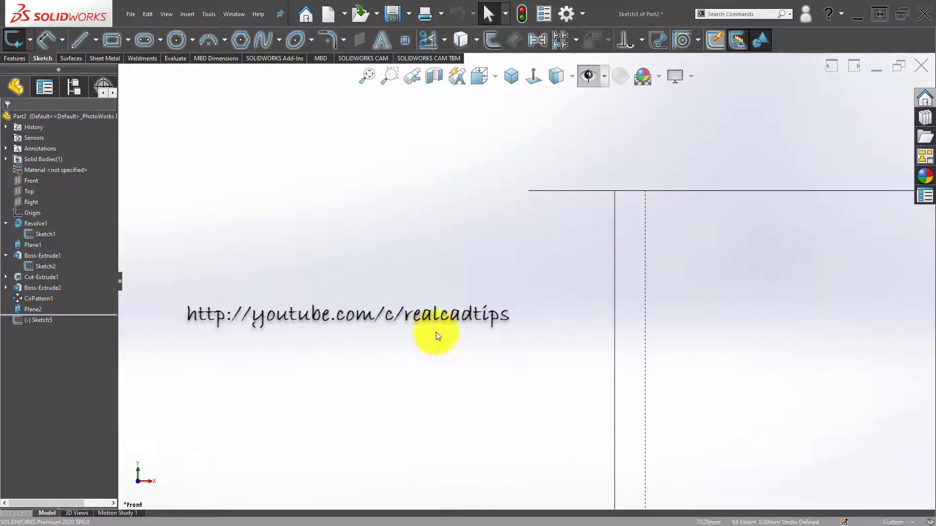
scroll(541, 279, "up", 3)
scroll(656, 293, "up", 1)
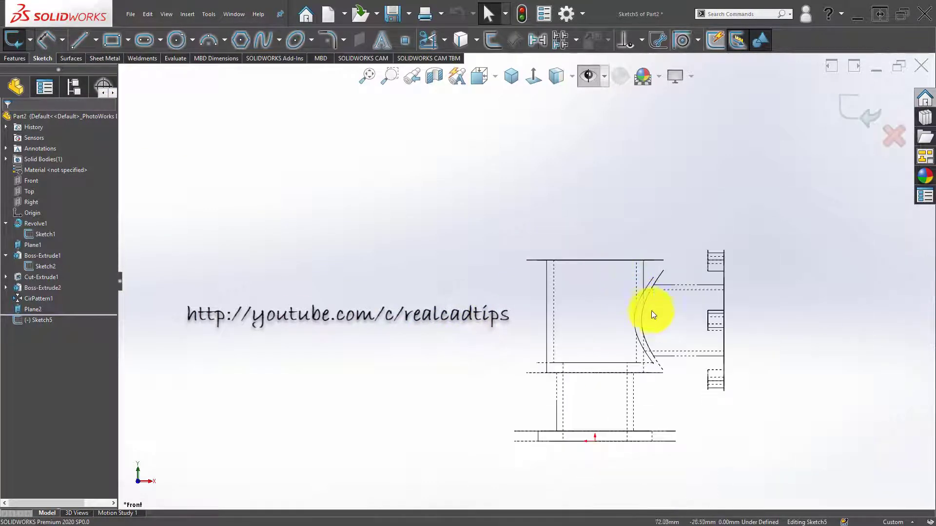
scroll(603, 315, "down", 4)
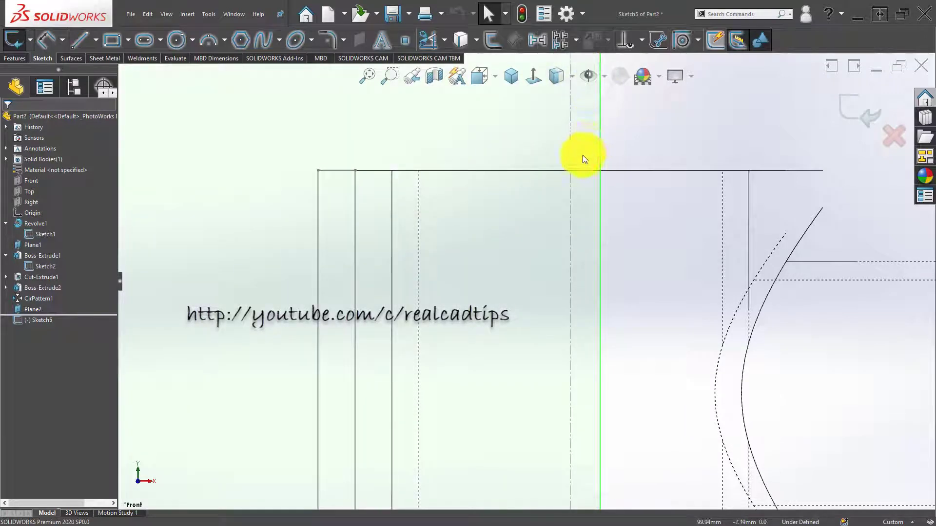
Examine how the 45-degree plane sits relative to the main body and side branch from the front and from angled views.
scroll(583, 146, "up", 5)
left_click(597, 139)
scroll(560, 305, "down", 1)
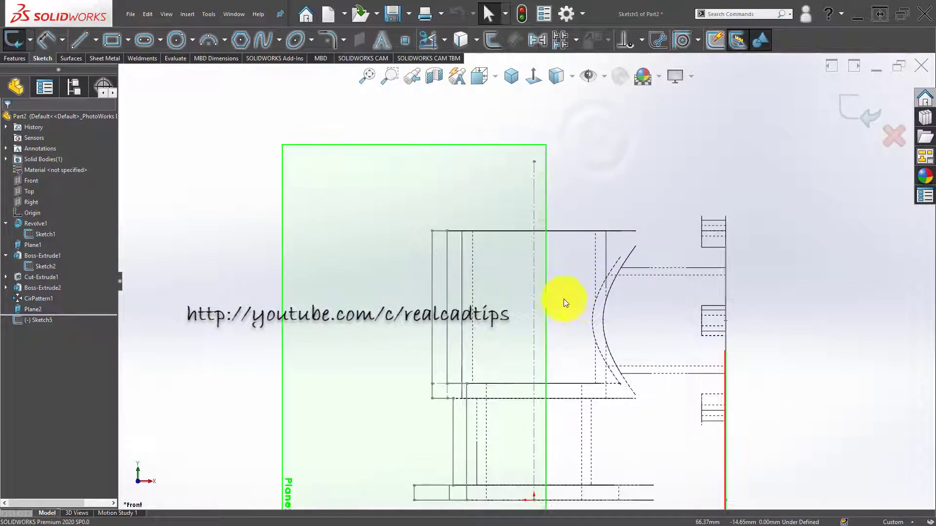
scroll(517, 307, "up", 1)
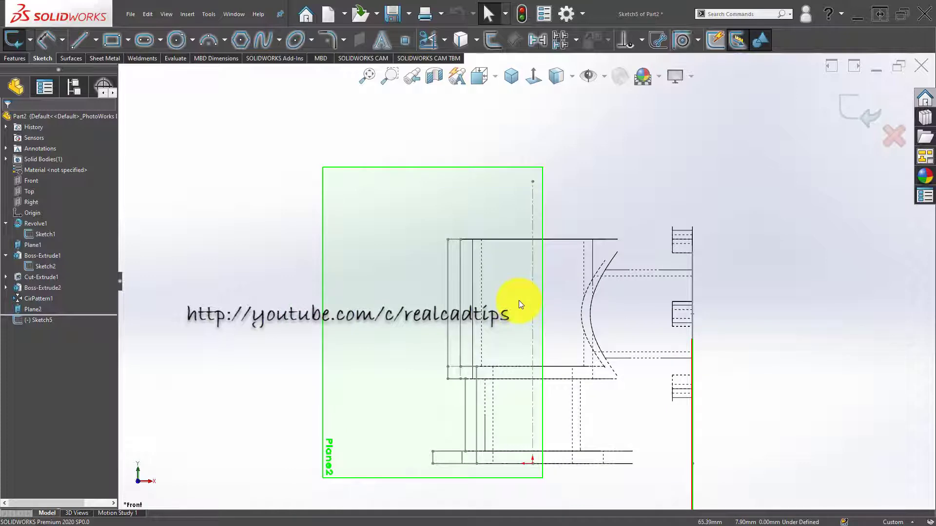
mouse_move(493, 287)
middle_mouse_down()
mouse_move(493, 322)
mouse_move(487, 250)
middle_mouse_up()
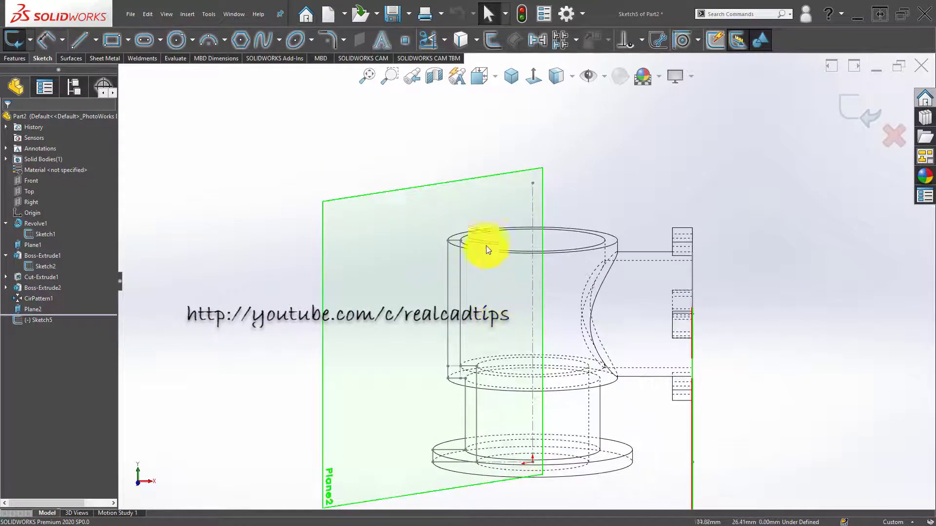
left_click(489, 195)
middle_click_drag(429, 309, 442, 175)
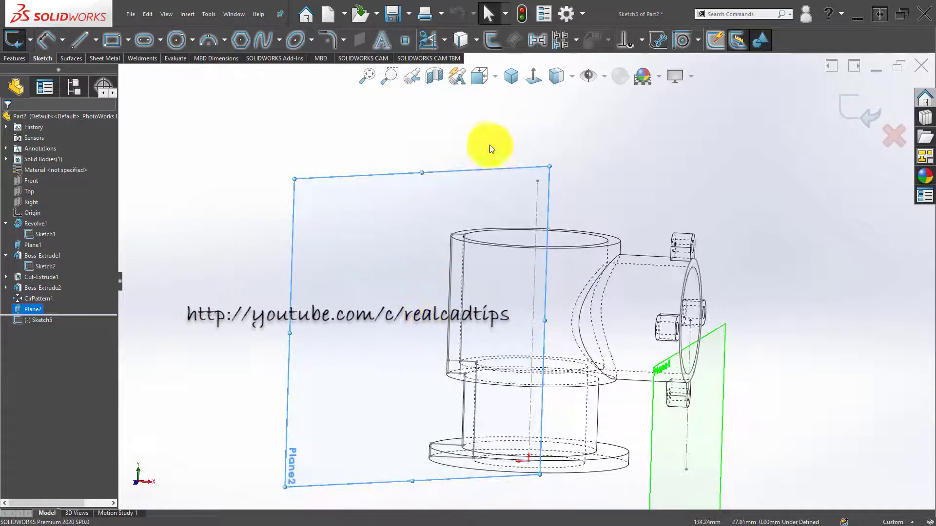
scroll(492, 149, "up", 2)
middle_click_drag(500, 179, 479, 228)
key("space")
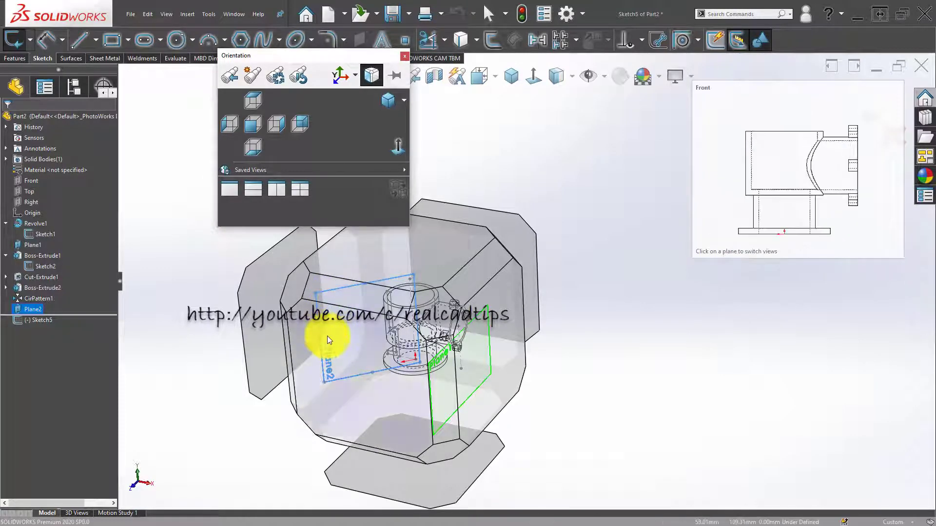
left_click(365, 336)
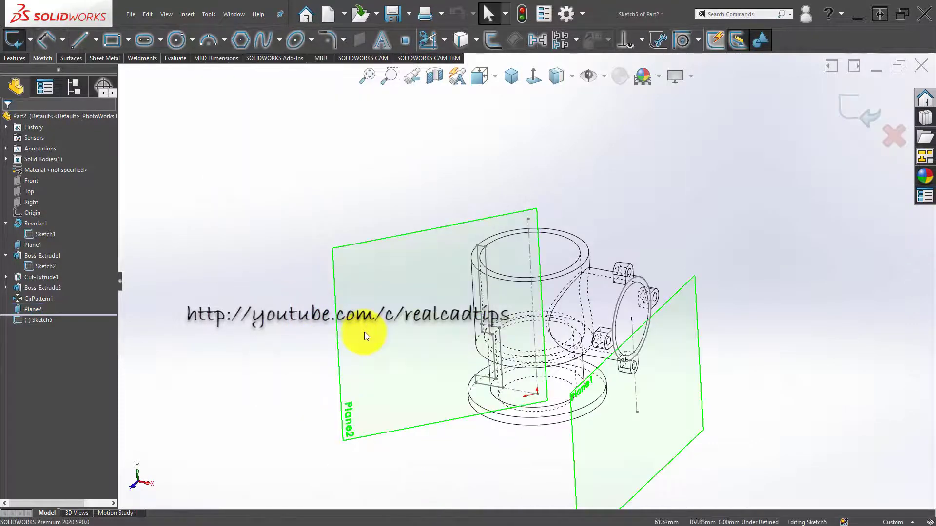
Orient the view normal to the 45-degree plane and hide the displayed planes and sketches.
left_click(427, 243)
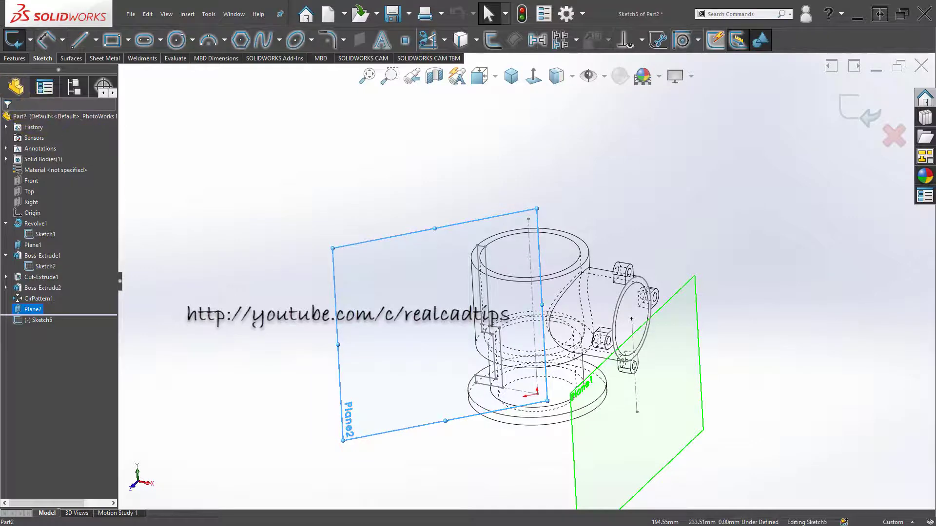
left_click(536, 78)
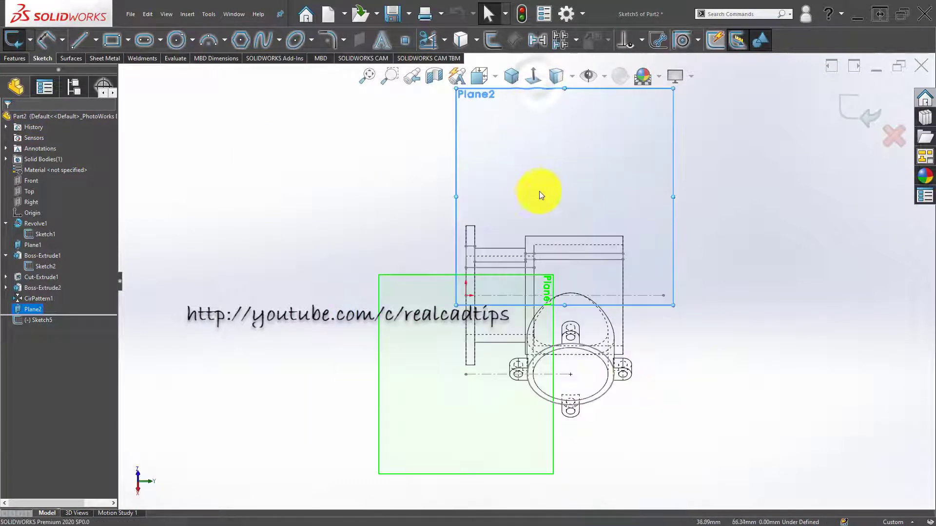
left_click(743, 248)
scroll(743, 248, "down", 5)
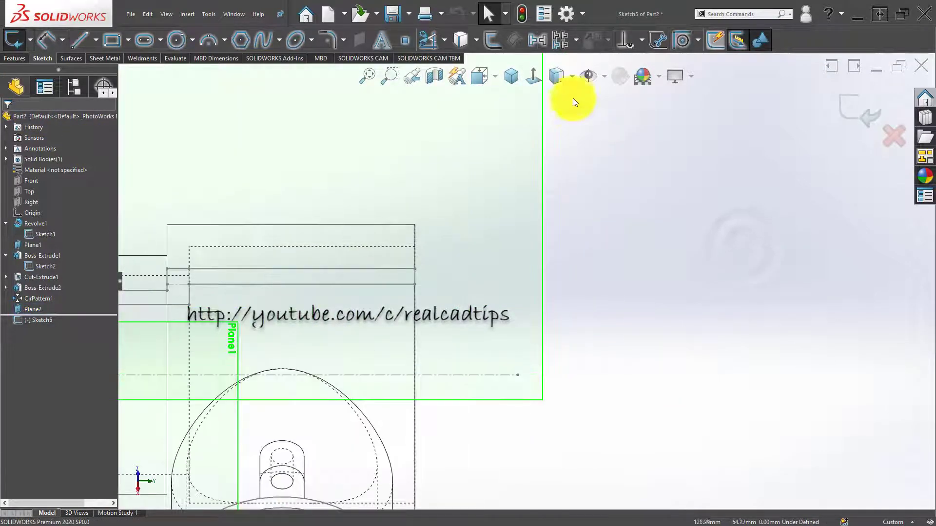
scroll(379, 223, "down", 4)
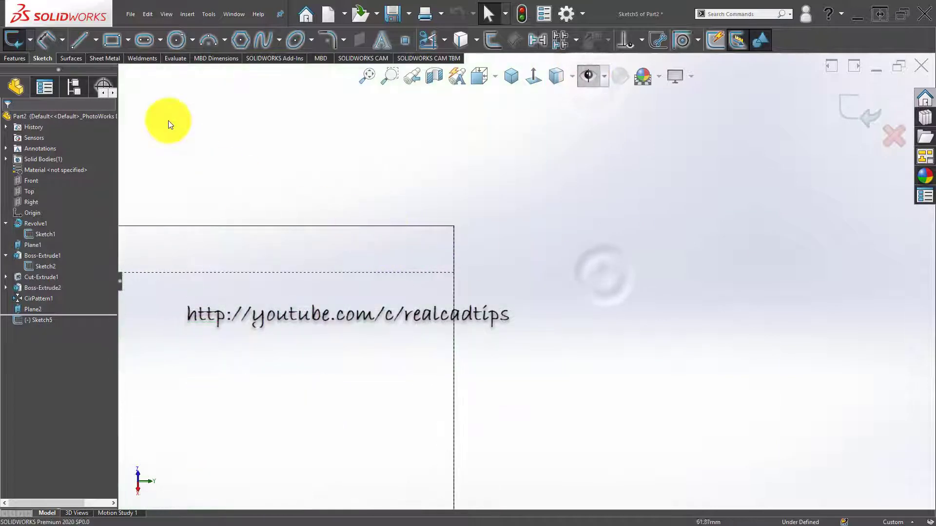
Sketch a horizontal line about 21 mm long just outside the main body's outer wall, near its open end.
left_click(81, 39)
left_click(263, 205)
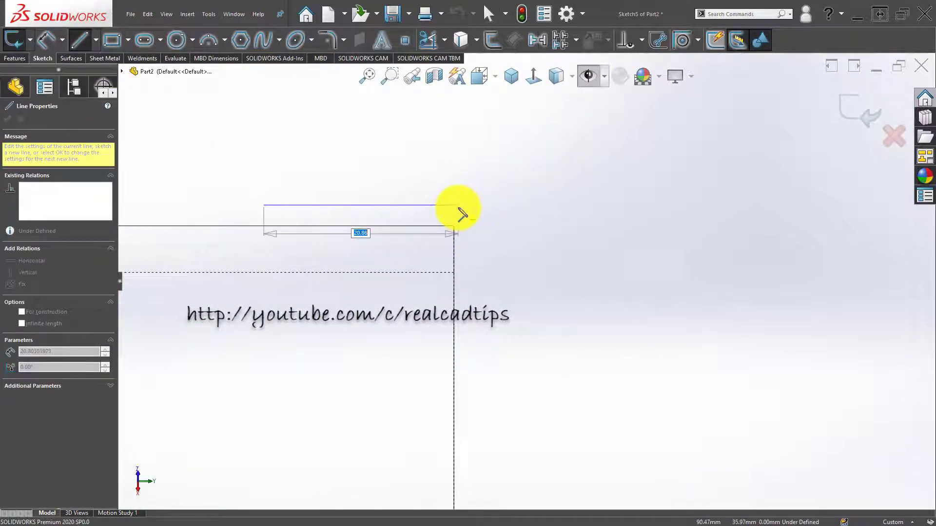
left_click(455, 205)
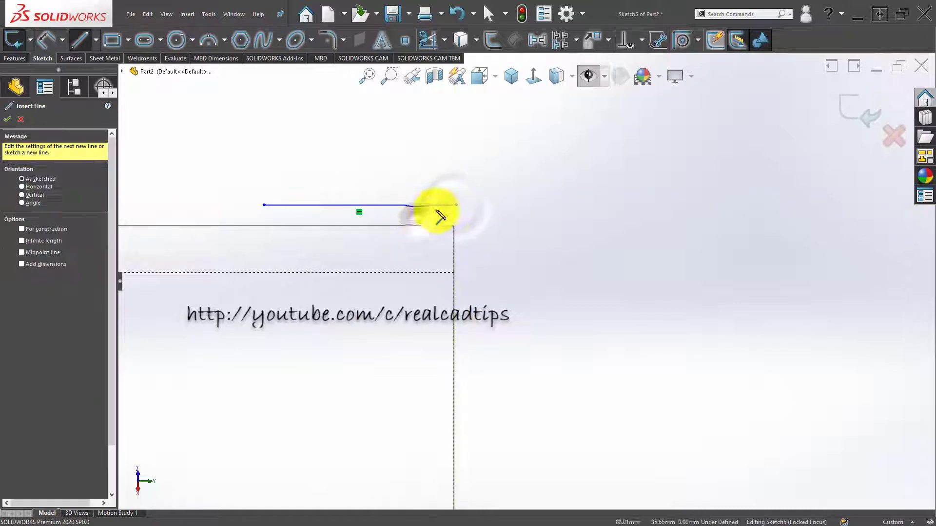
key("Escape")
Make the line's end point at the open end coincident with the main body's rim edge.
left_click(455, 205)
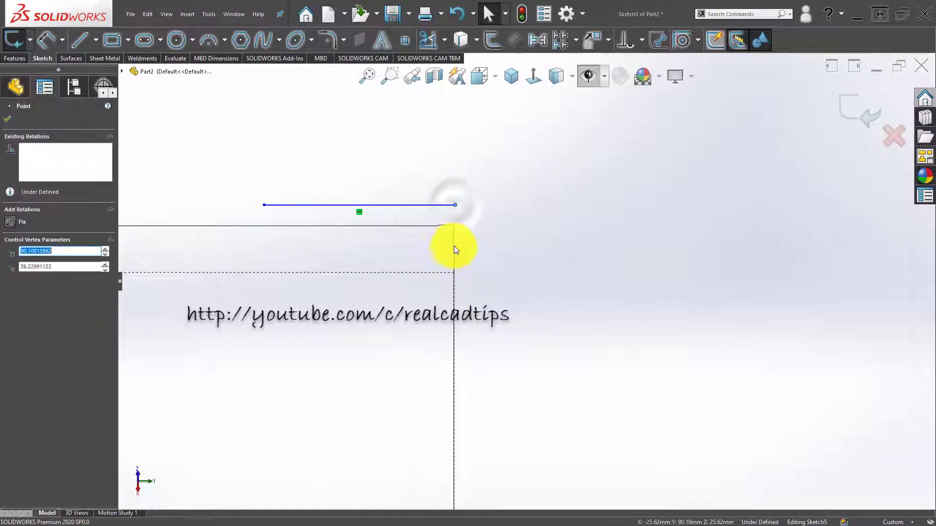
left_click(455, 244, "ctrl")
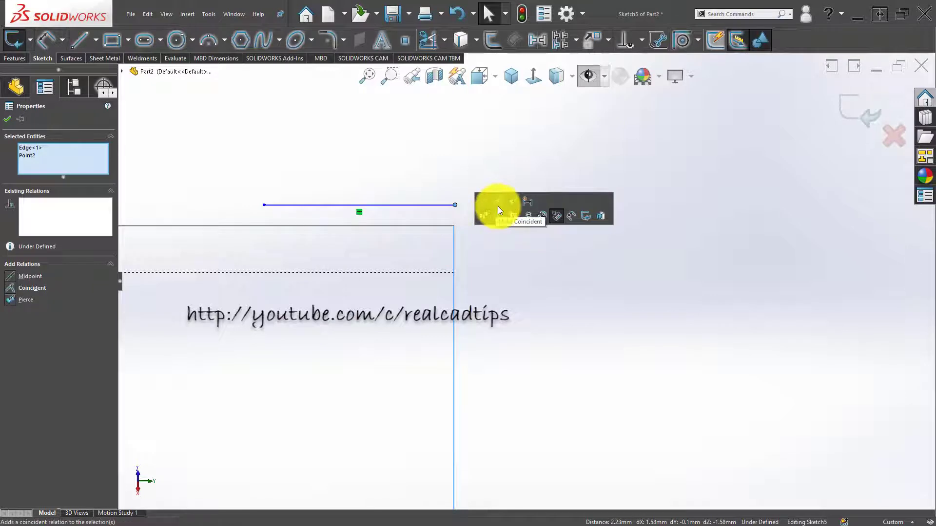
left_click(500, 205)
scroll(487, 302, "up", 3)
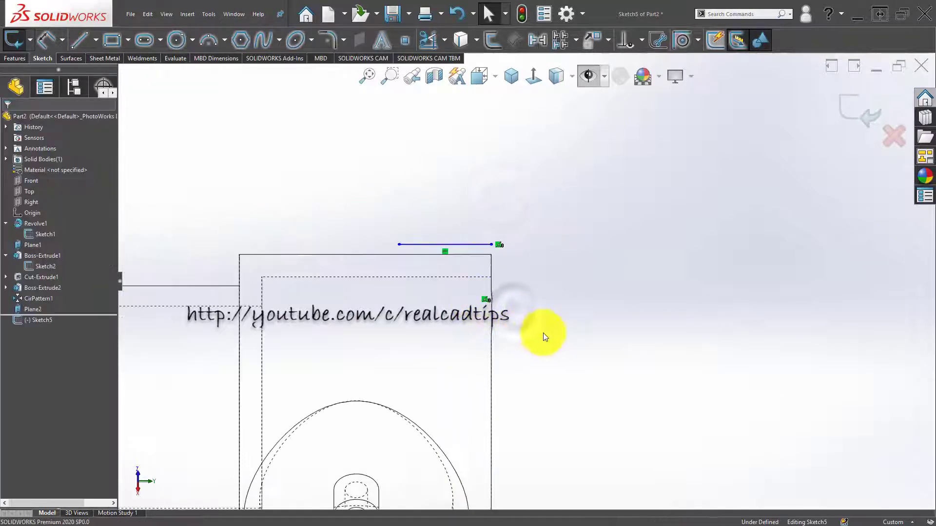
Sketch a horizontal centerline about 127 mm long from the origin along the main body's axis, extending past the open end.
right_click_drag(541, 331, 554, 265)
scroll(554, 264, "up", 3)
key("Escape")
left_click(97, 40)
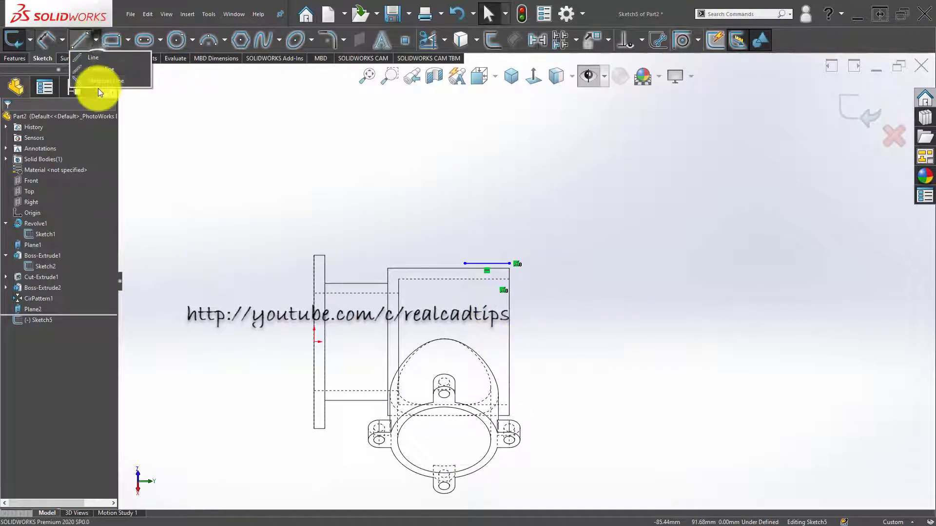
left_click(109, 67)
scroll(462, 366, "down", 3)
scroll(462, 366, "up", 3)
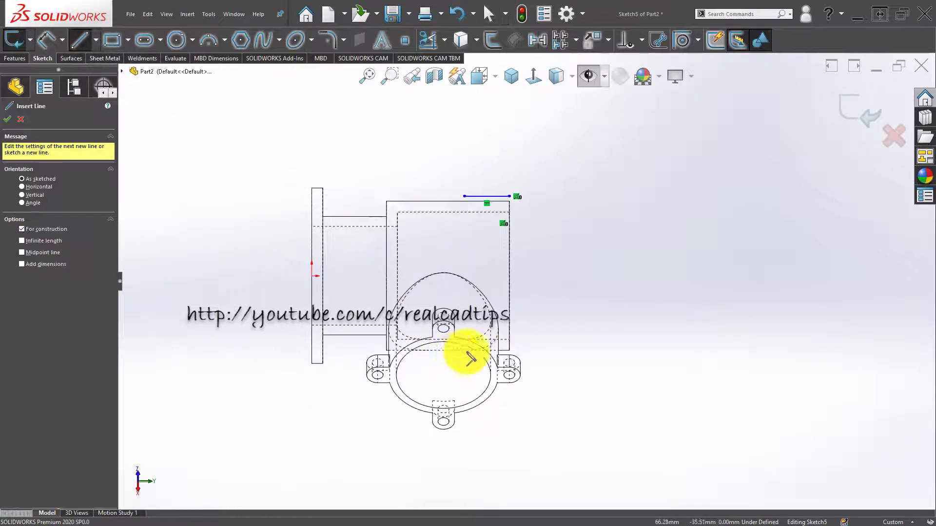
left_click_drag(315, 277, 591, 275)
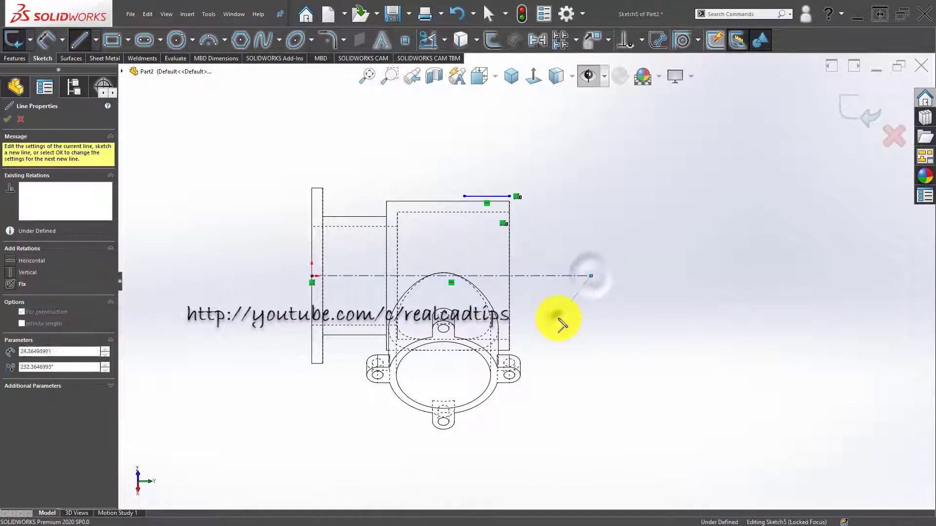
key("Escape")
Dimension the short line from the centerline as a doubled distance of 70 mm.
right_click_drag(570, 352, 560, 297)
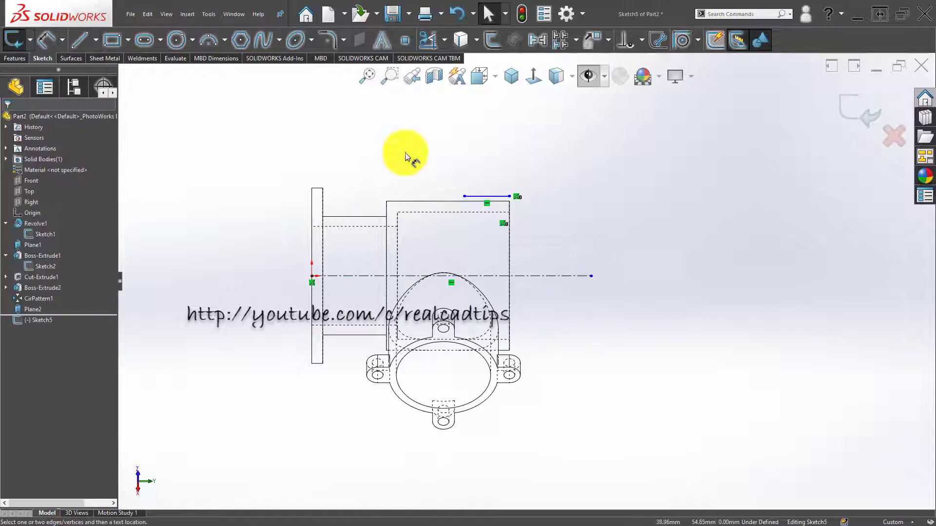
left_click(492, 203)
left_click(542, 276)
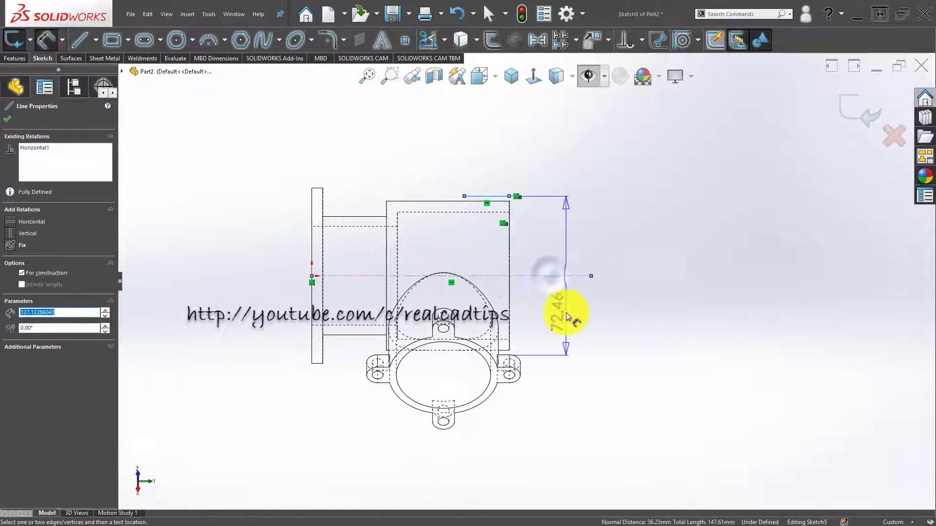
left_click(566, 314)
type("70")
key("Return")
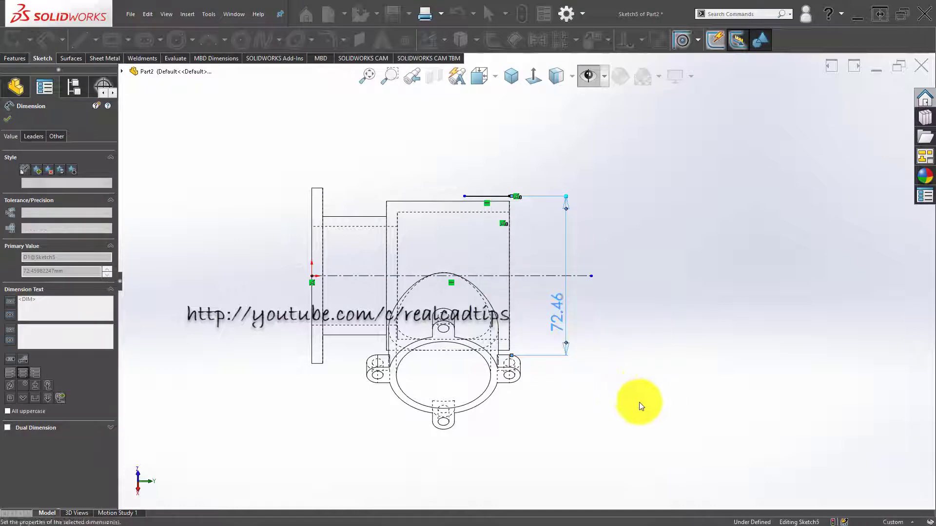
Convert the short horizontal line outside the body's wall to construction geometry.
scroll(516, 229, "down", 5)
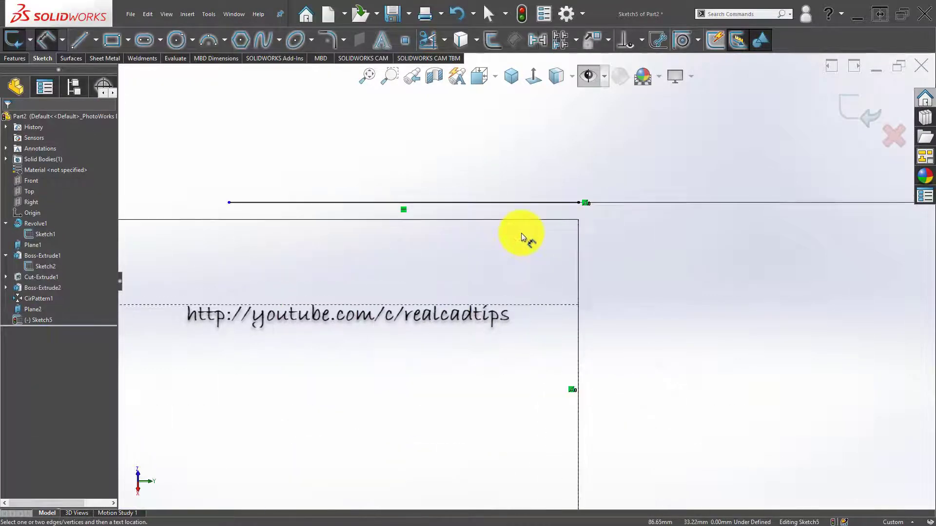
left_click(485, 216)
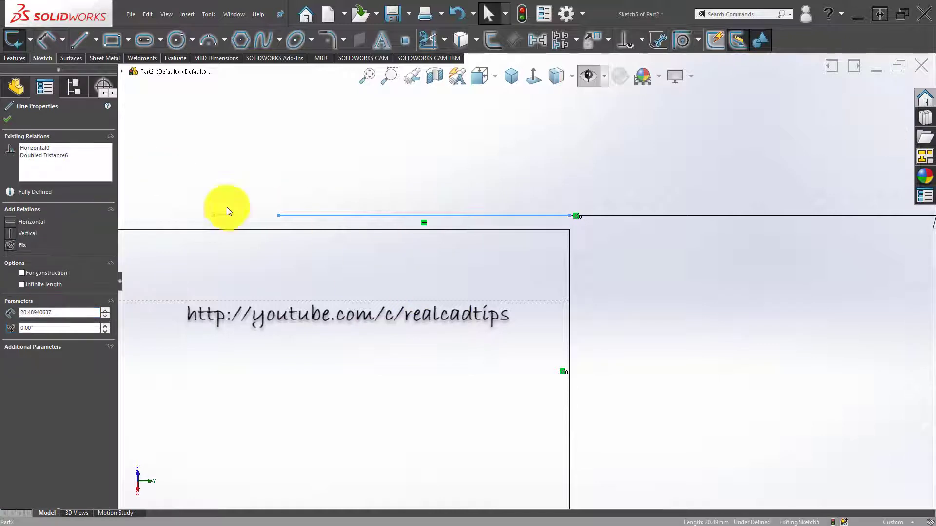
left_click(399, 216)
left_click(444, 188)
left_click(331, 179)
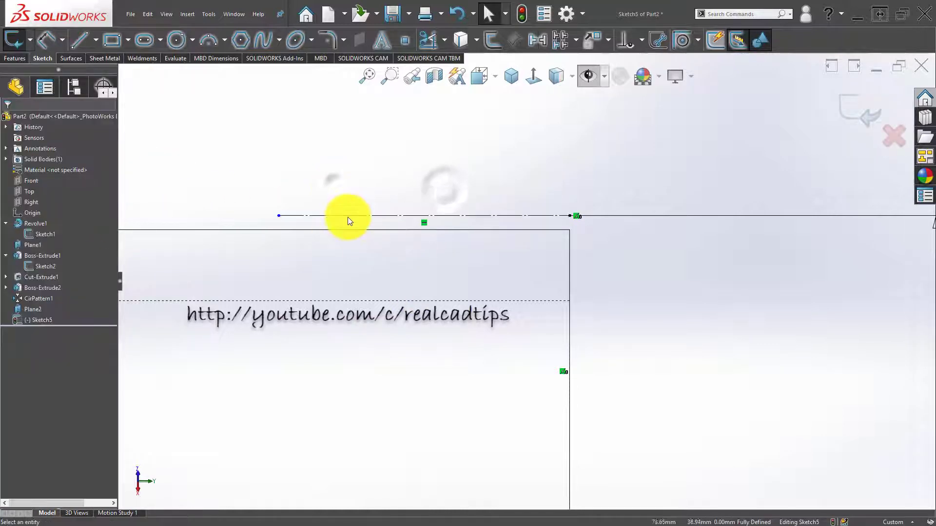
Sketch a line about 5 mm up from the construction line's rim end, a horizontal line about 20 mm long, and a tangent quarter arc descending to the construction line's level.
left_click(80, 39)
left_click(569, 215)
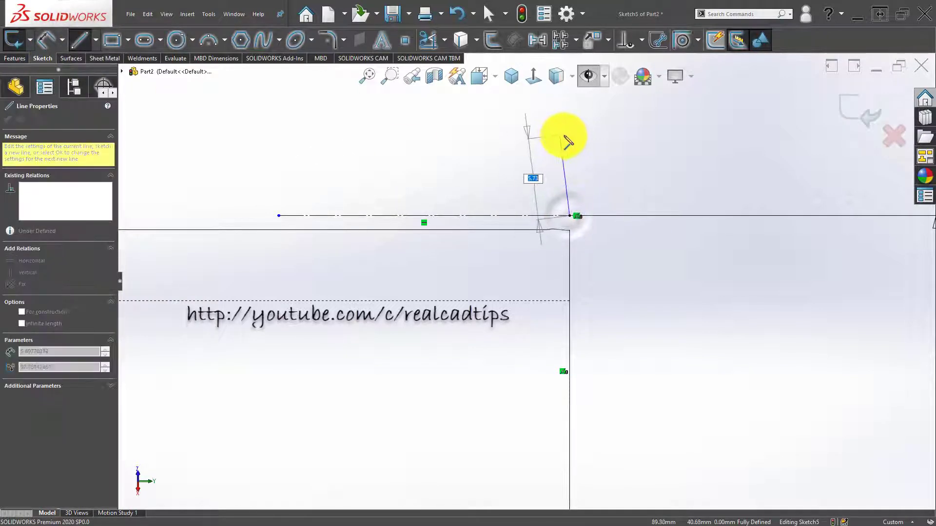
left_click(569, 145)
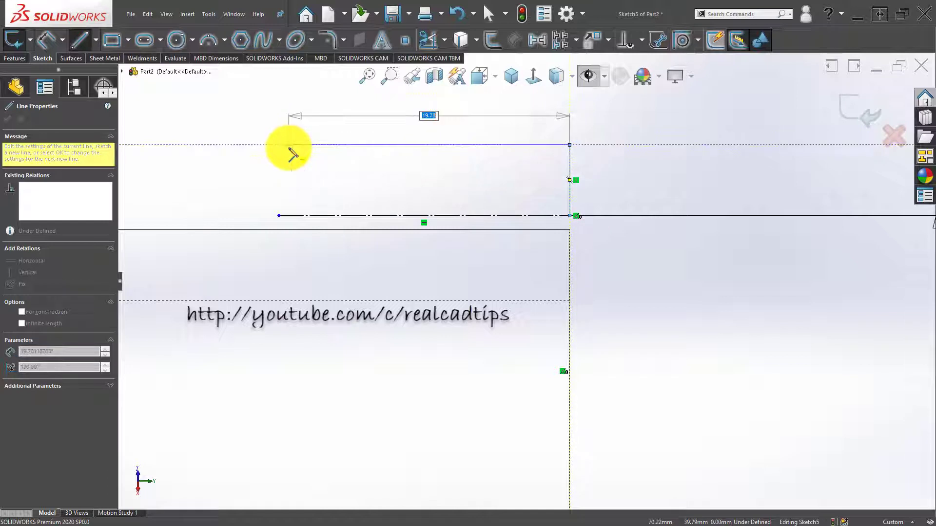
left_click(290, 145)
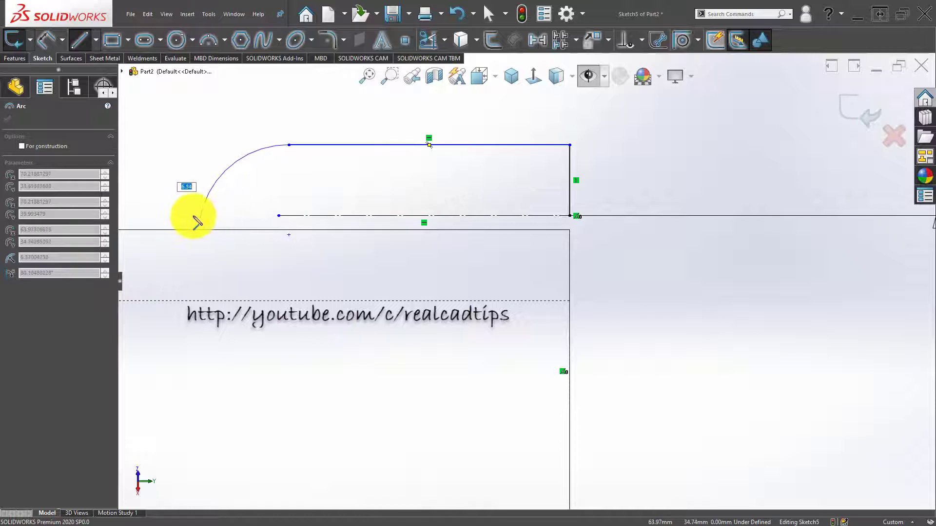
left_click(218, 216)
scroll(259, 228, "down", 3)
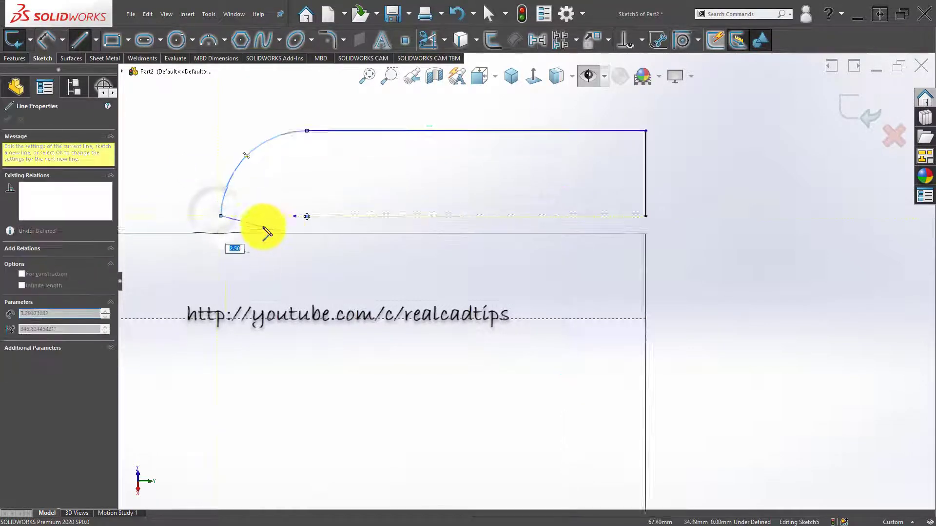
key("Escape")
Extend the construction line's free end beyond the arc and make the arc's center point coincident with that line.
left_click_drag(315, 218, 165, 215)
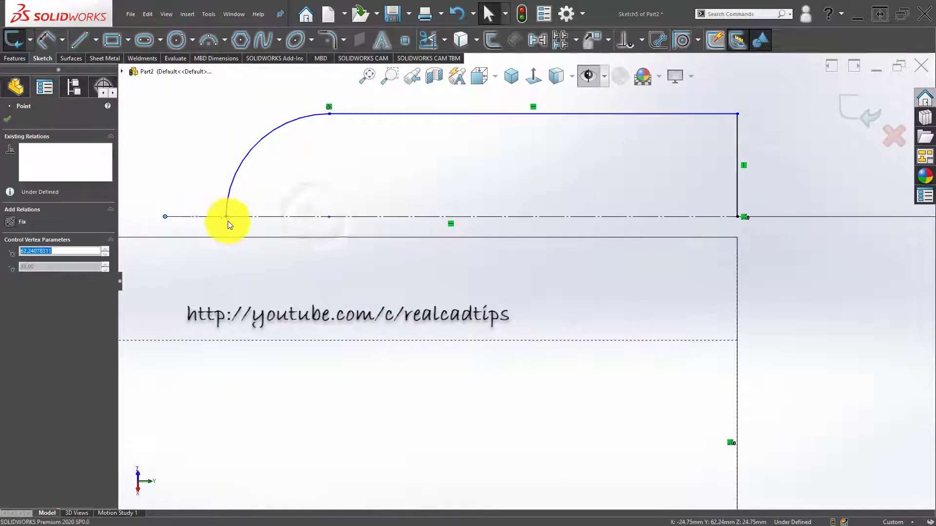
key("Escape")
left_click(328, 217)
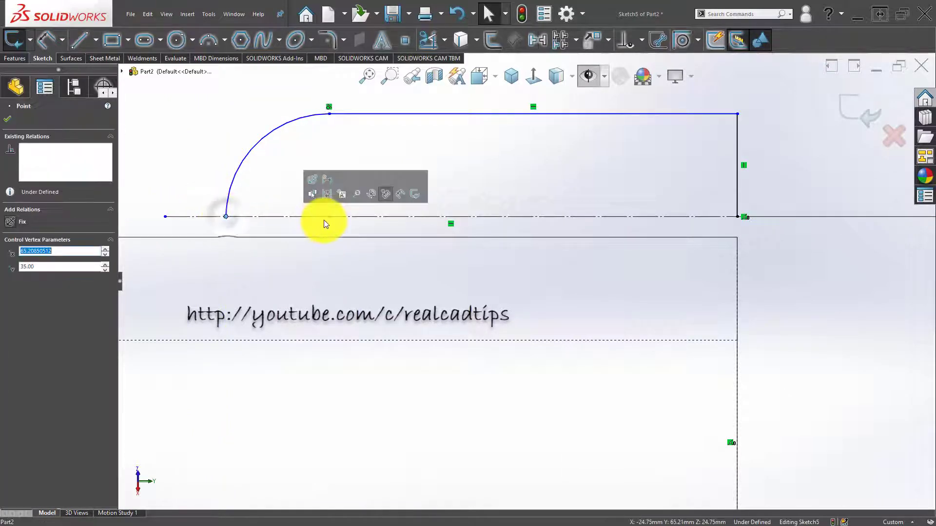
left_click_drag(330, 217, 329, 217)
key("Escape")
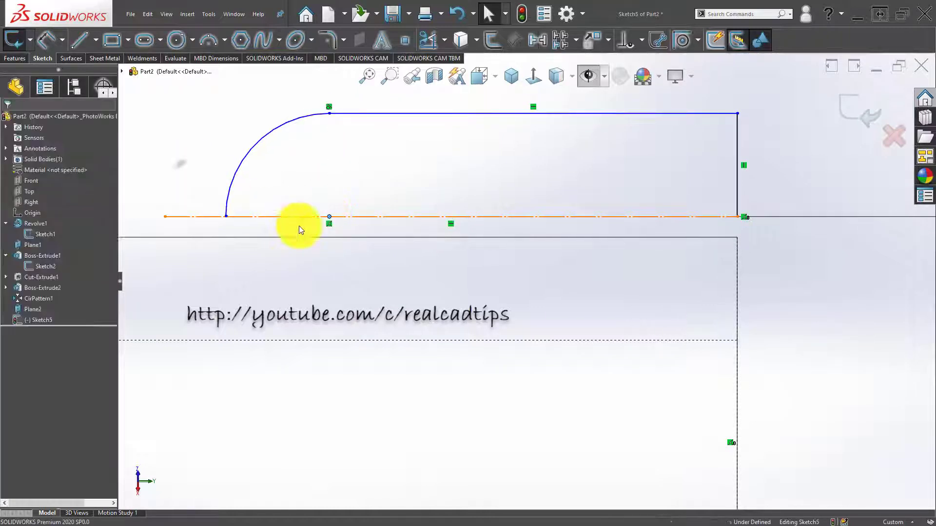
Close the profile with a line from the arc's lower end to the bottom of the short vertical line.
scroll(312, 233, "up", 3)
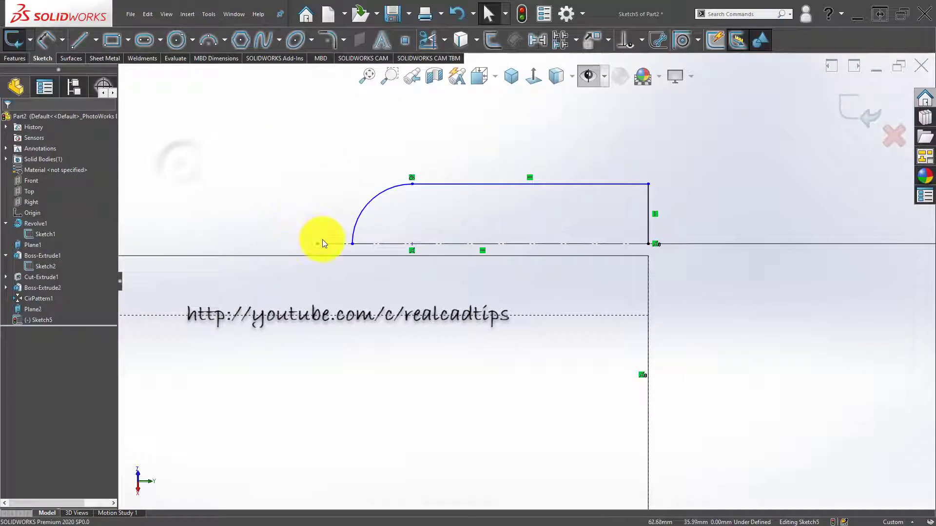
left_click(80, 40)
left_click(353, 244)
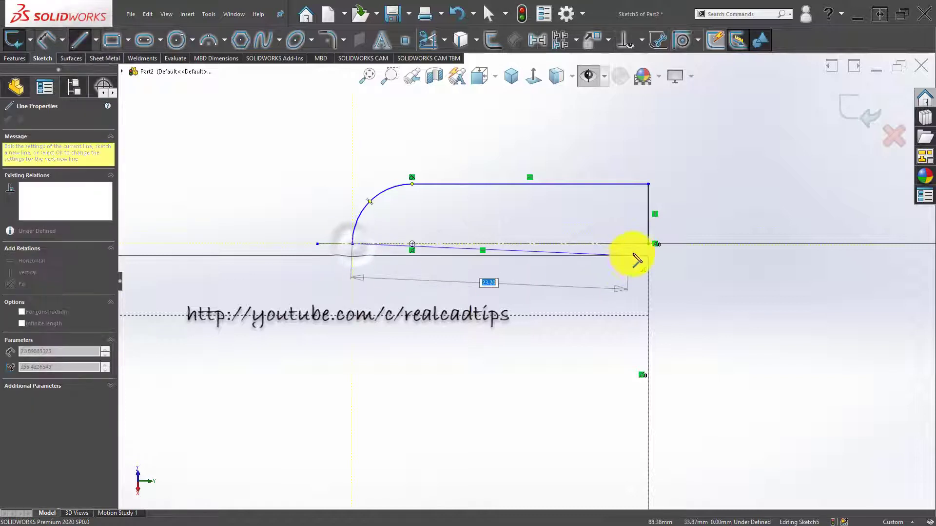
left_click(649, 245)
scroll(490, 293, "up", 3)
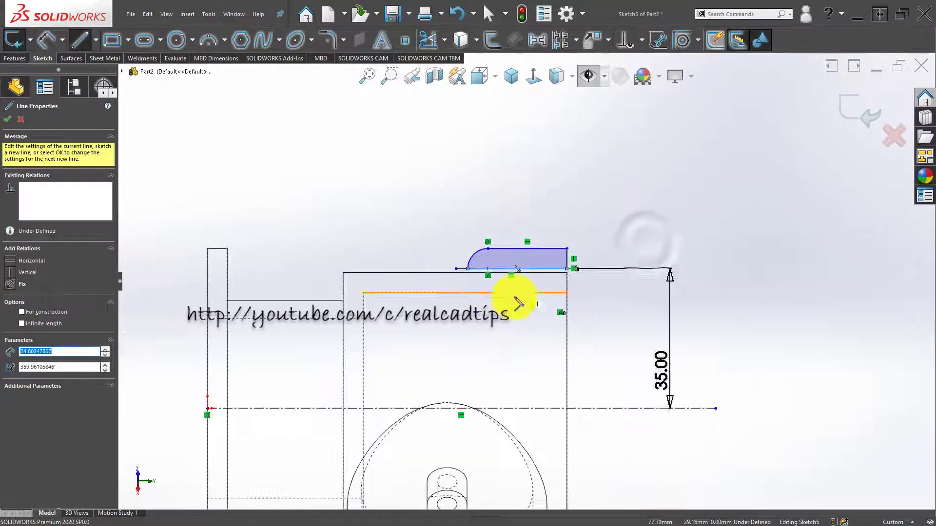
key("Escape")
Delete the offset dimension between the construction line and the centerline, and start dimensioning the profile's base line.
key("Delete")
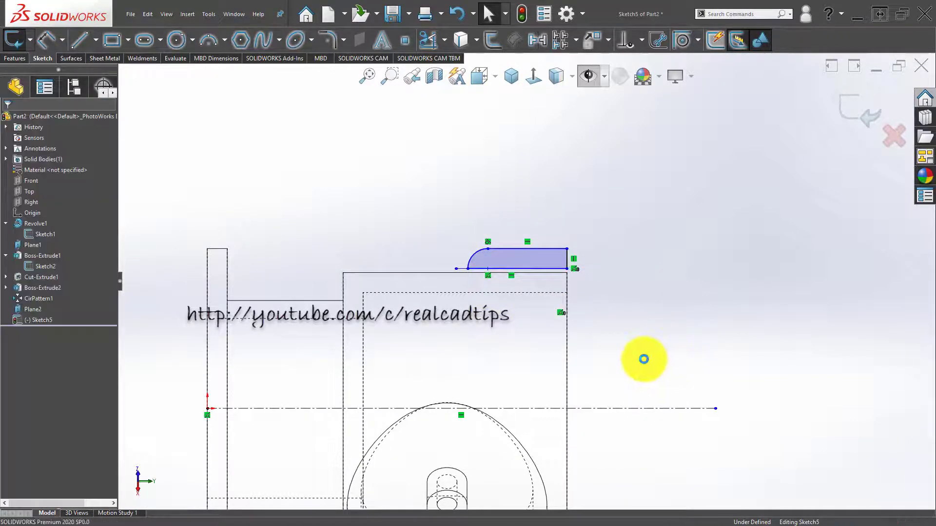
key("d")
left_click(543, 269)
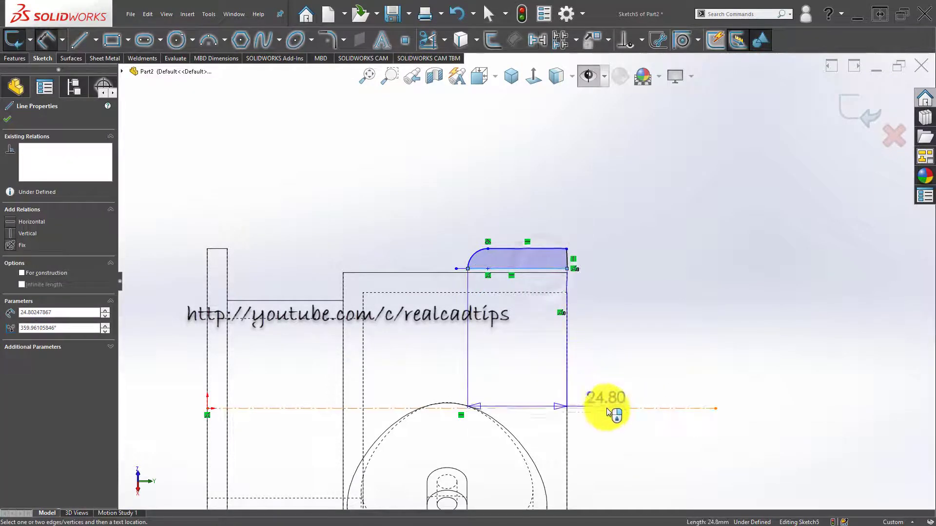
left_click(609, 408)
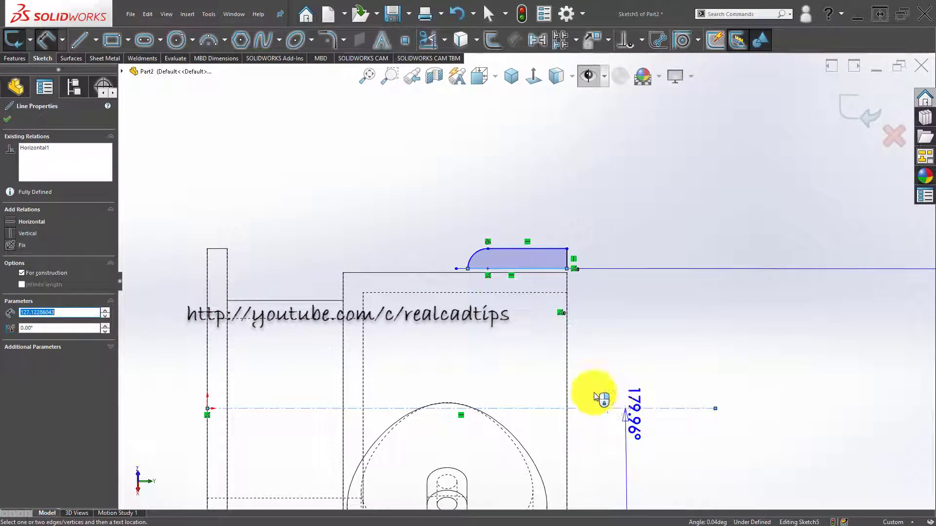
key("Escape")
scroll(538, 305, "down", 3)
left_click(505, 232)
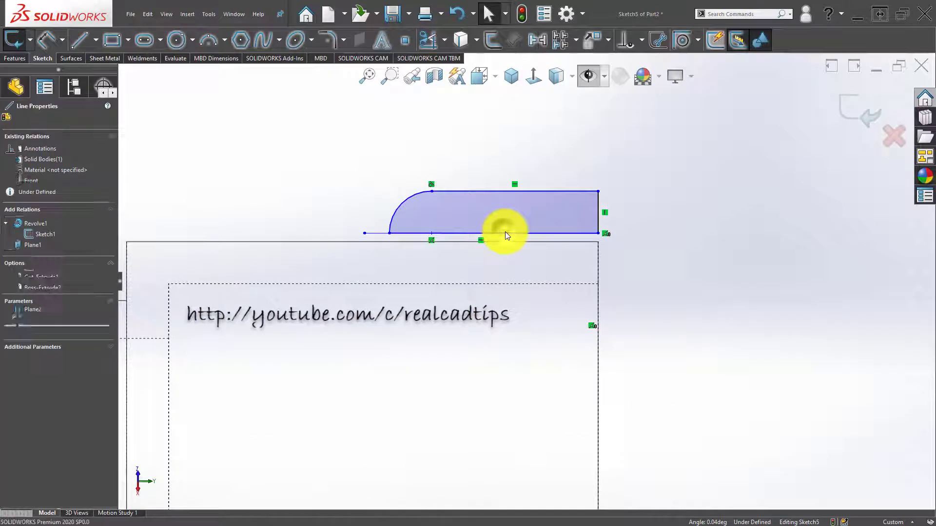
scroll(438, 249, "down", 5)
scroll(250, 271, "down", 3)
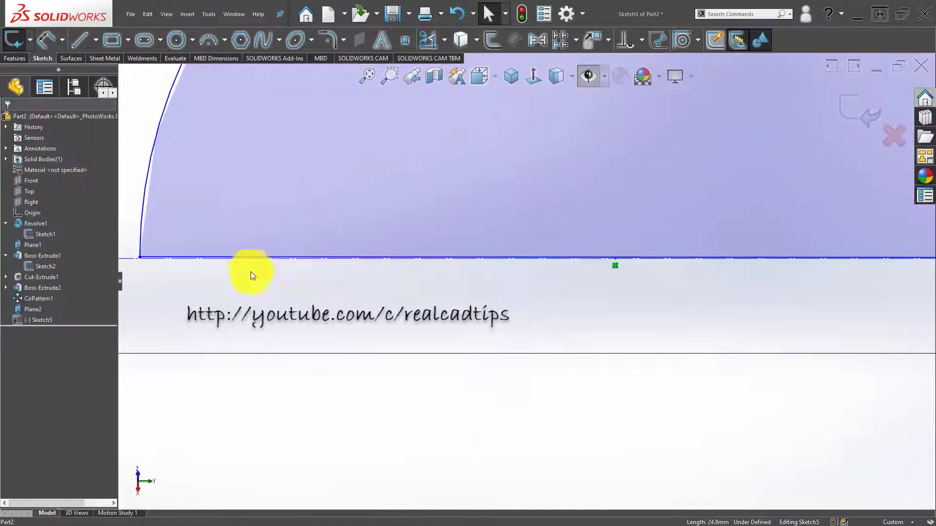
left_click(239, 244)
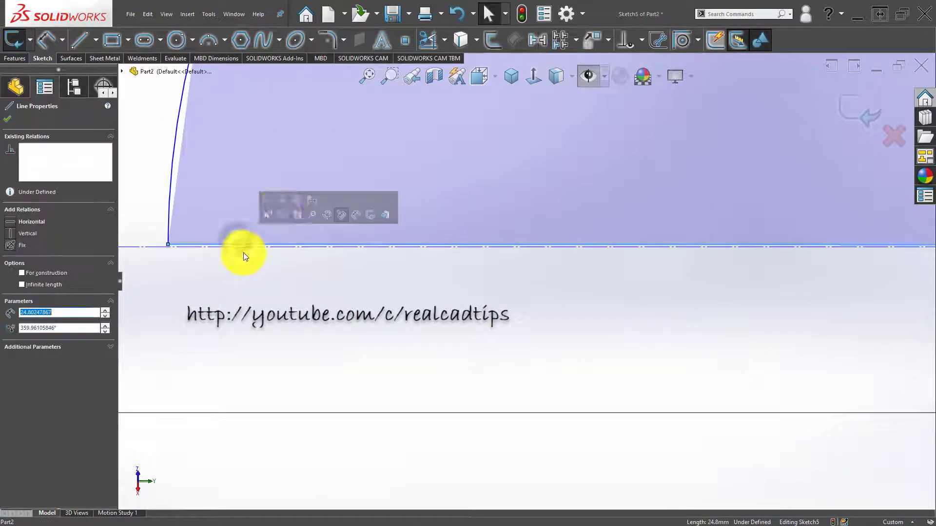
left_click(283, 201)
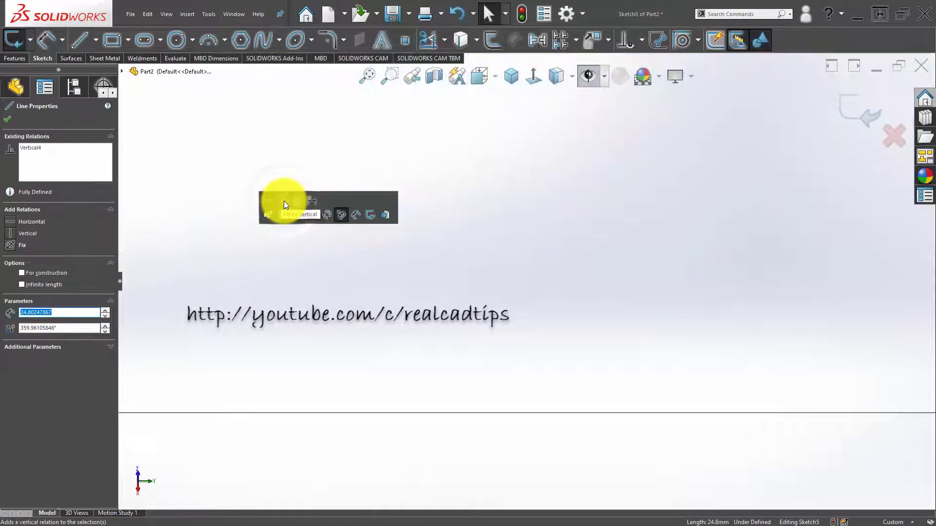
key("ctrl+z")
key("Escape")
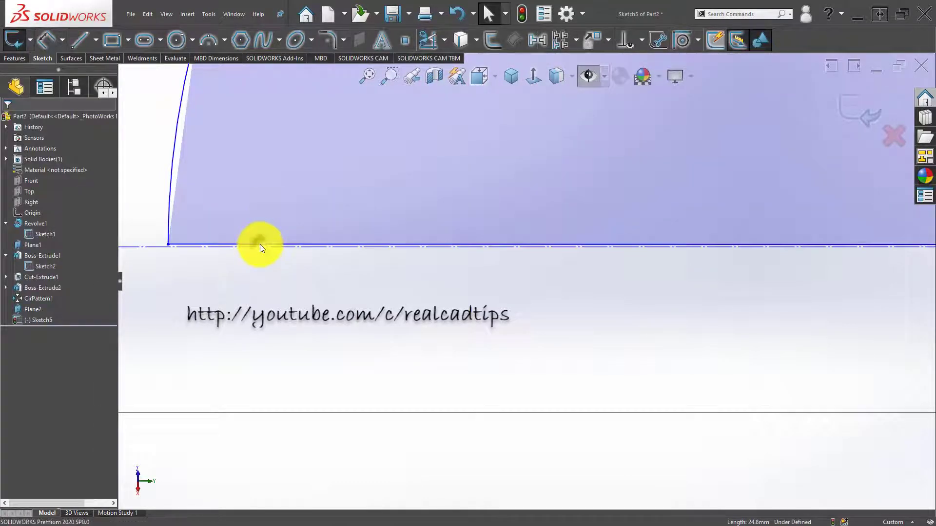
Make the profile's lower line horizontal.
left_click(259, 244)
left_click(291, 202)
scroll(355, 281, "up", 5)
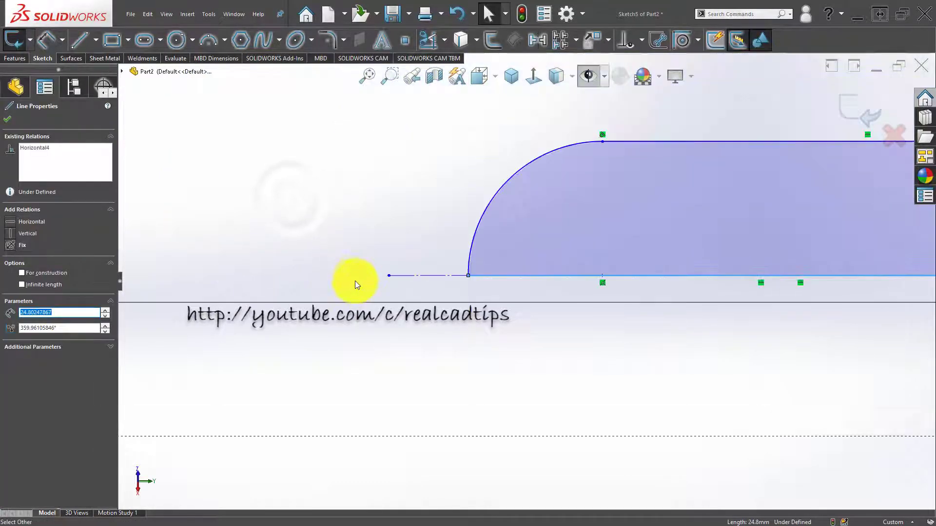
left_click(793, 345)
scroll(794, 342, "up", 3)
Add a 70 mm diametral dimension between the profile's lower line and the body's long centerline.
right_click_drag(676, 239, 659, 260)
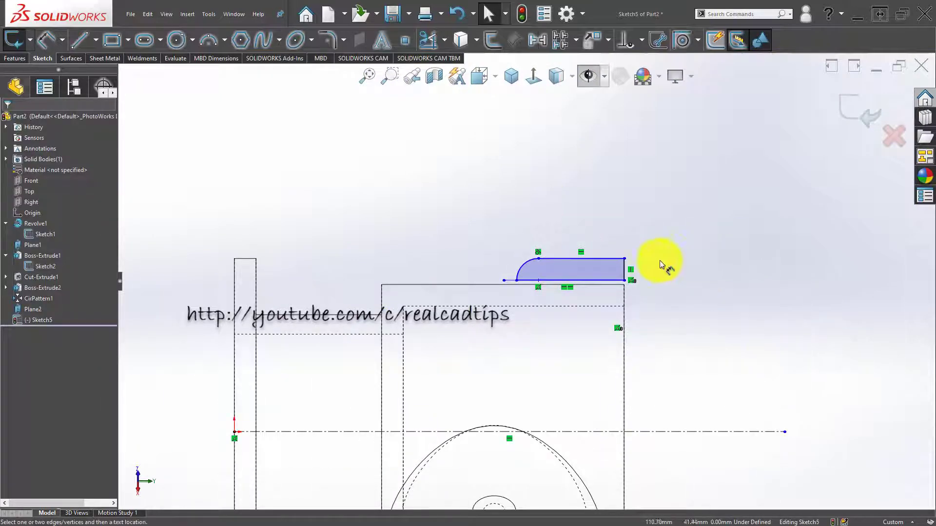
left_click(602, 280)
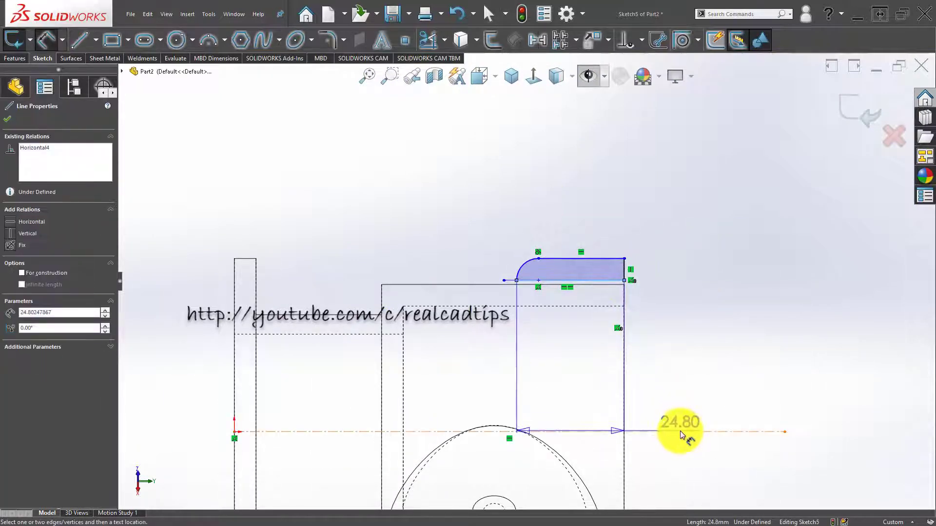
left_click(679, 449)
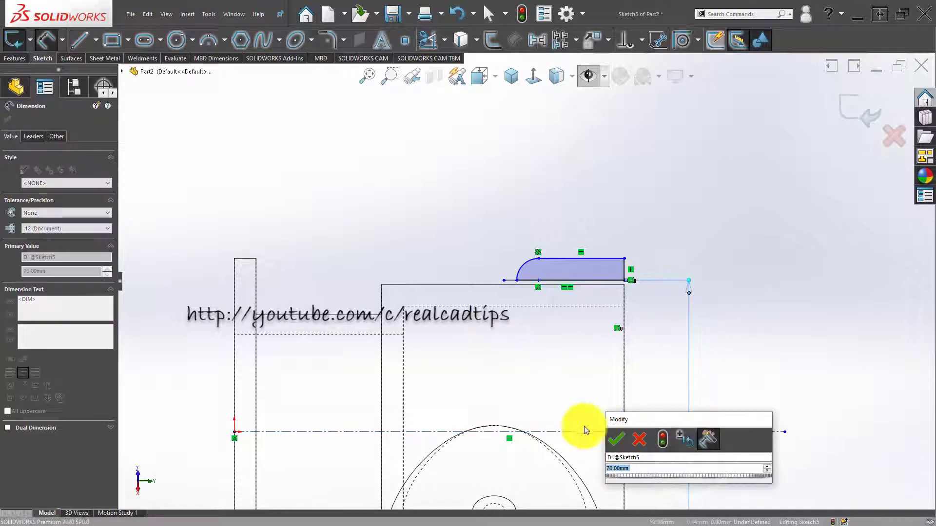
left_click(616, 440)
key("Escape")
Dimension the profile's upper horizontal line and set its length to 16 mm.
scroll(575, 266, "down", 5)
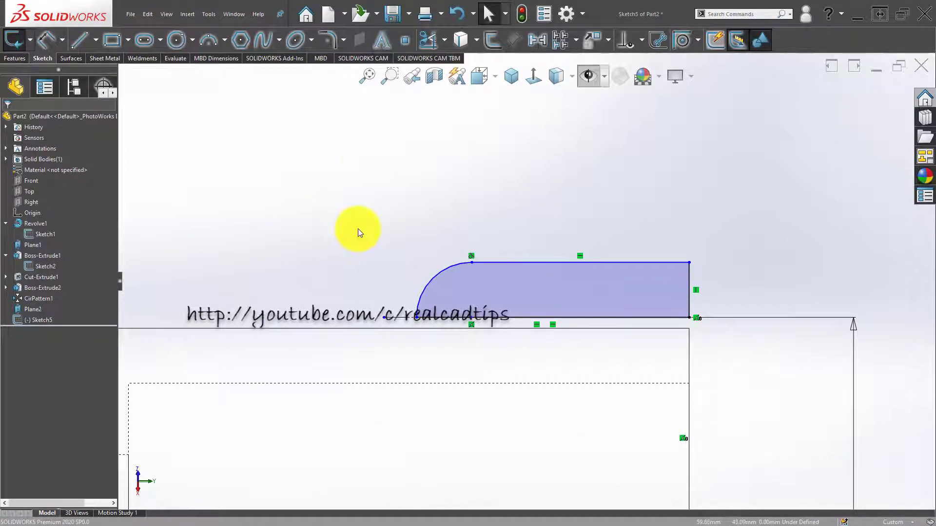
key("d")
left_click(534, 263)
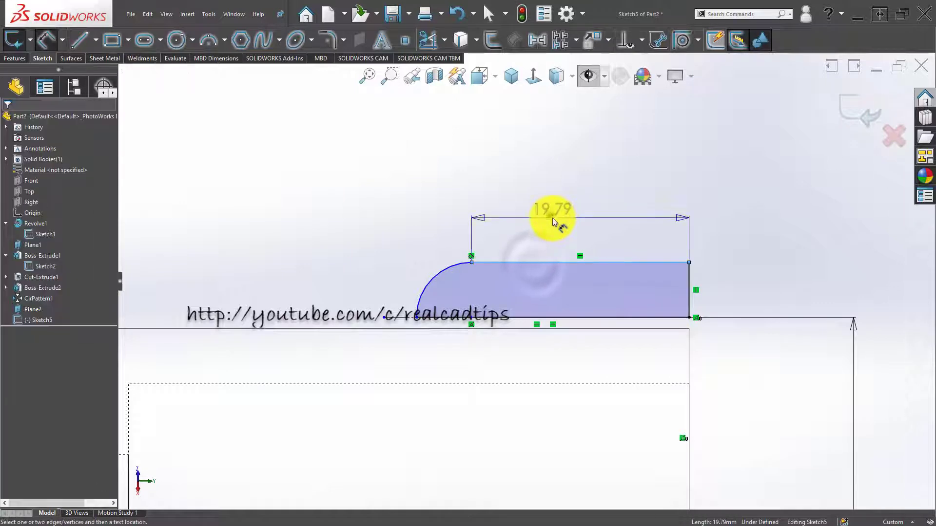
left_click(552, 219)
type("16")
key("Return")
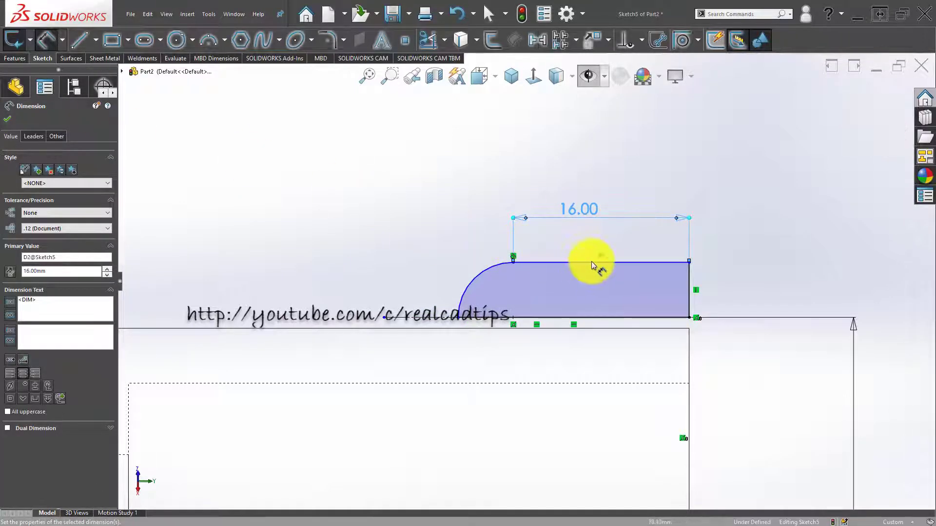
Add a diametral dimension of 16 mm between the profile's upper line and the short construction line beneath it.
left_click(617, 261)
left_click(429, 318)
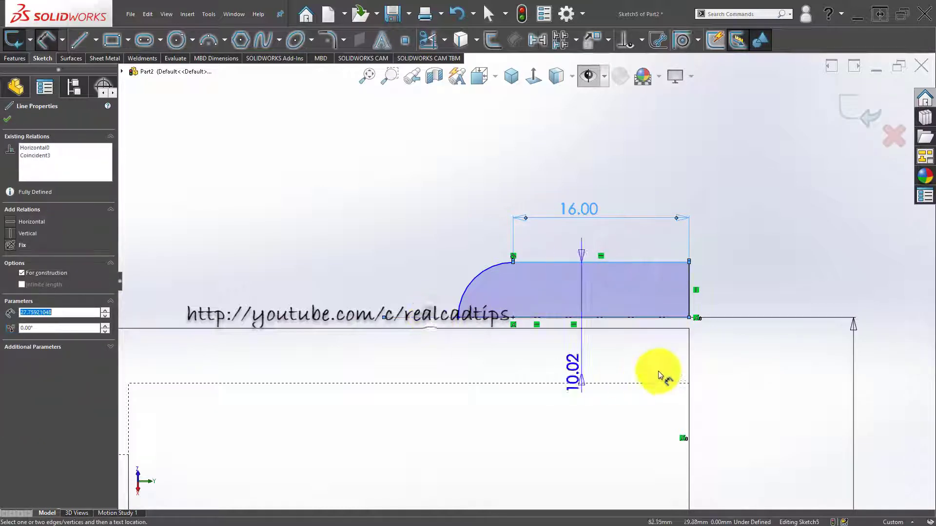
left_click(740, 349)
type("16")
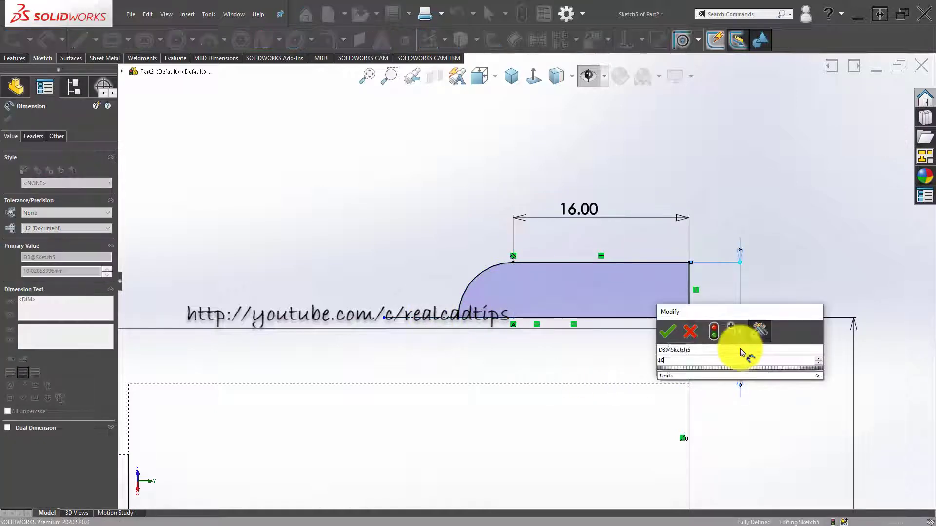
key("Return")
scroll(468, 324, "up", 3)
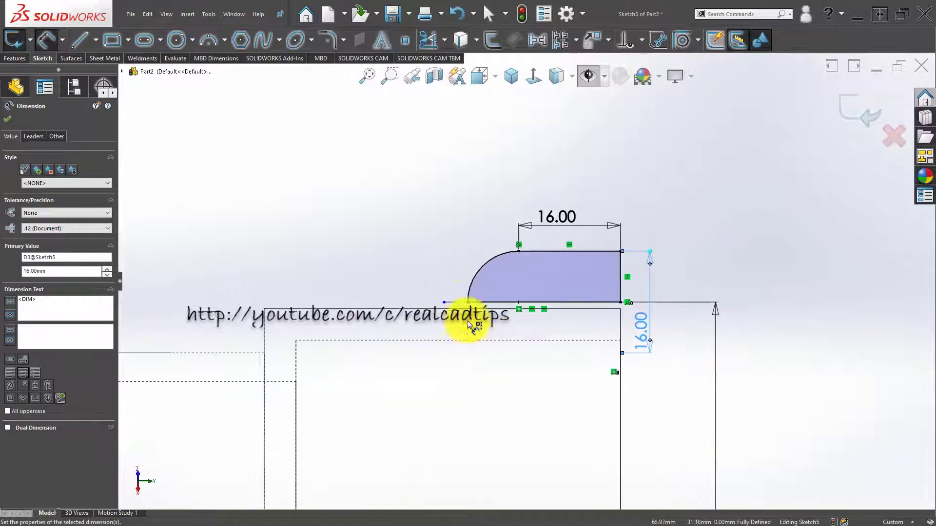
left_click(448, 239)
scroll(461, 244, "up", 2)
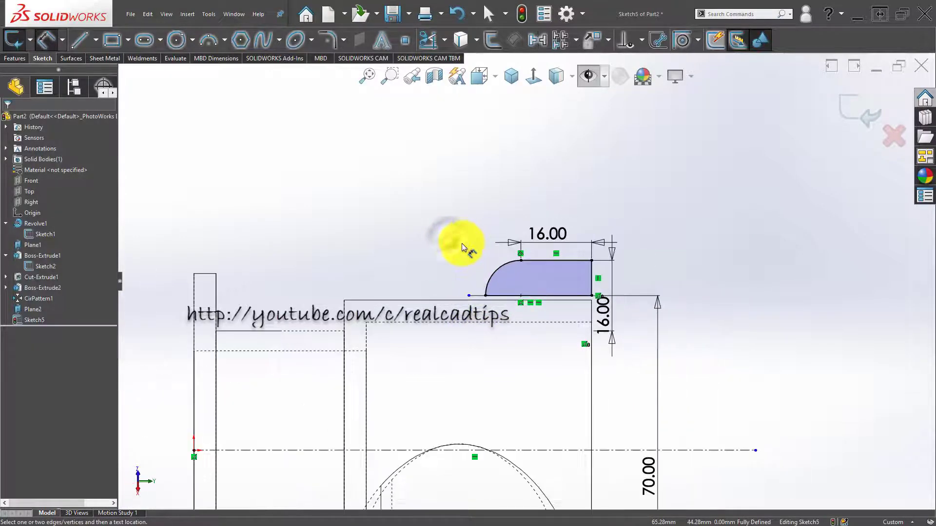
Start a revolved boss from the profile, using the short construction line along its lower edge as the axis.
left_click(18, 58)
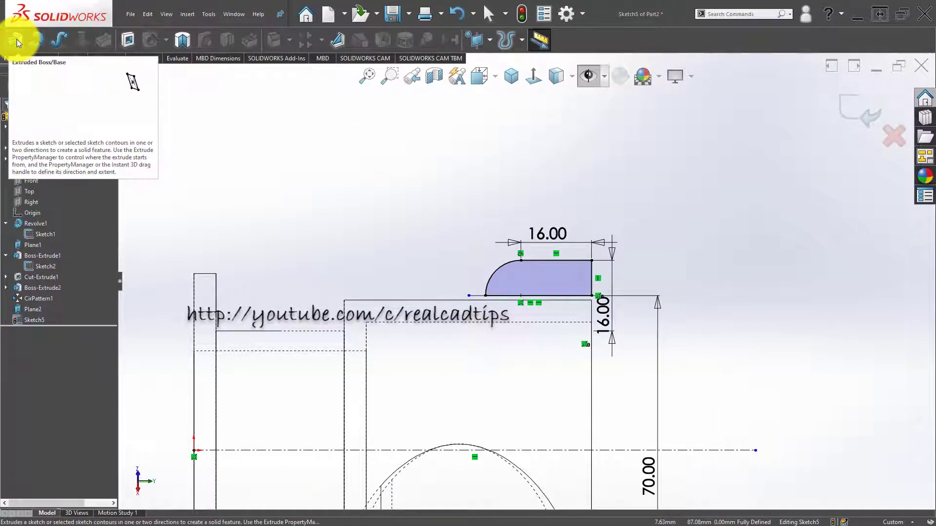
left_click(38, 36)
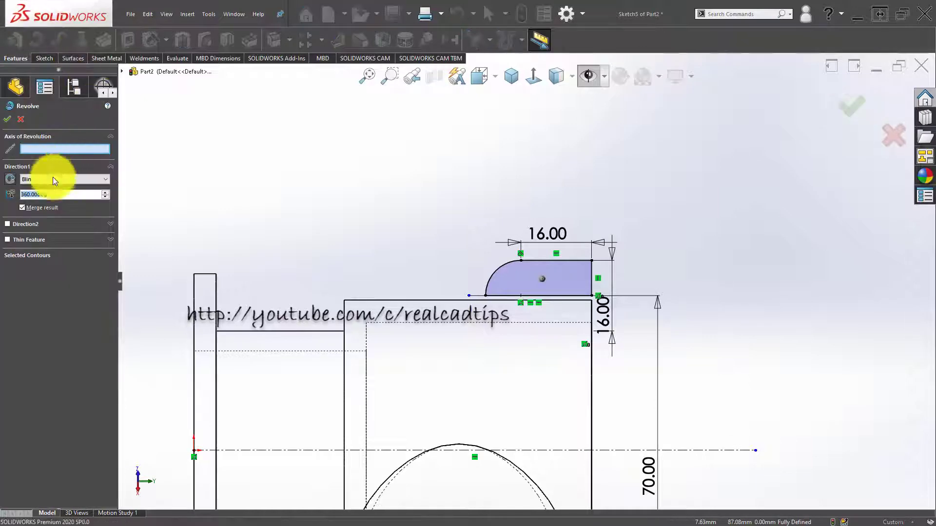
left_click(475, 296)
middle_click_drag(530, 274, 456, 346)
scroll(455, 346, "up", 3)
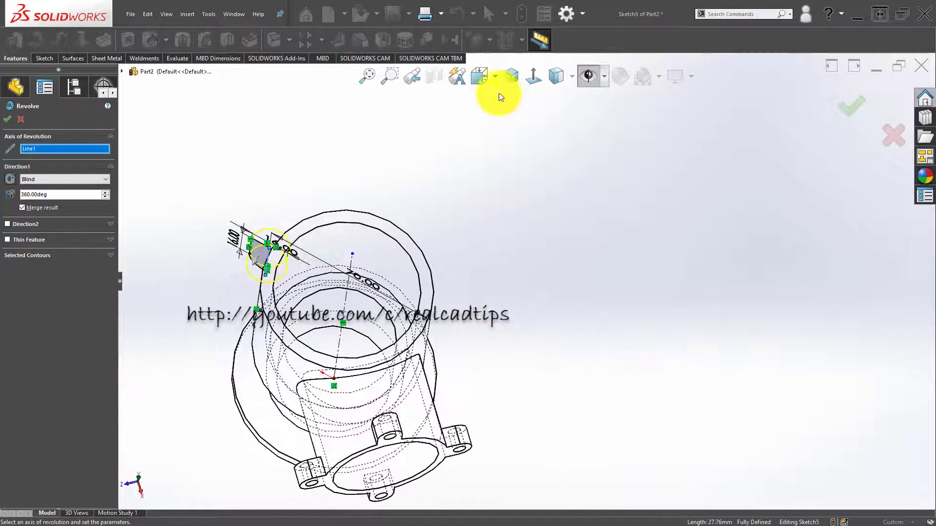
Display the model shaded with edges and view the revolve preview close up.
left_click(556, 81)
left_click(559, 103)
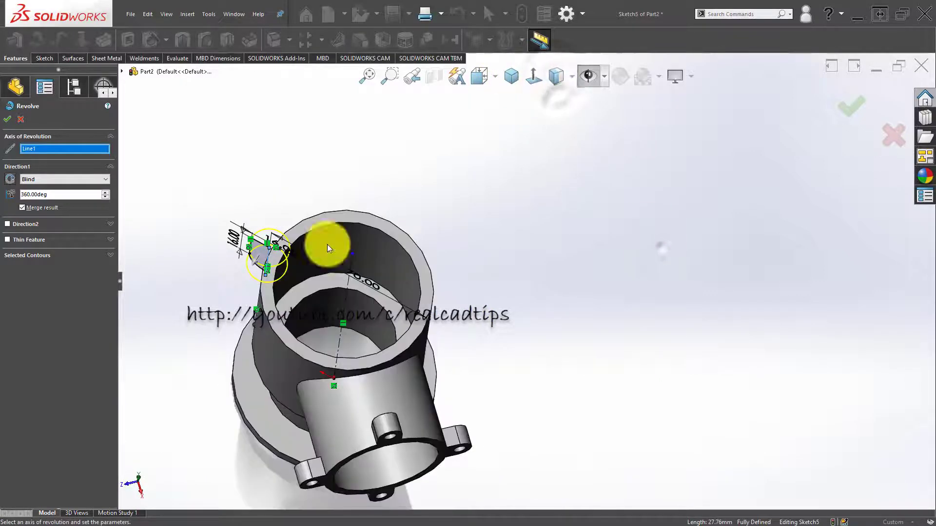
scroll(220, 230, "down", 4)
mouse_move(403, 300)
middle_mouse_down()
mouse_move(400, 249)
mouse_move(464, 268)
mouse_move(397, 302)
mouse_move(429, 291)
middle_mouse_up()
scroll(428, 291, "down", 2)
Try a blind revolve angle of 270 degrees in the first direction.
left_click(46, 194)
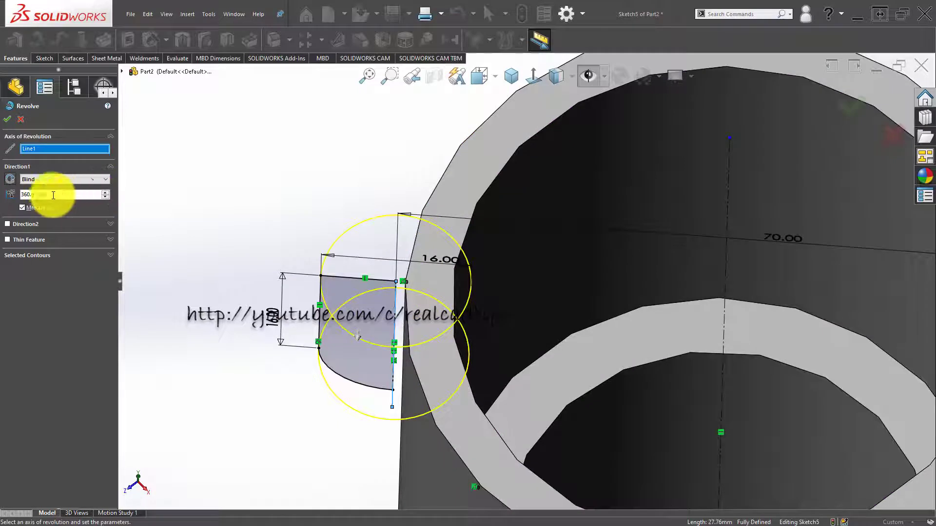
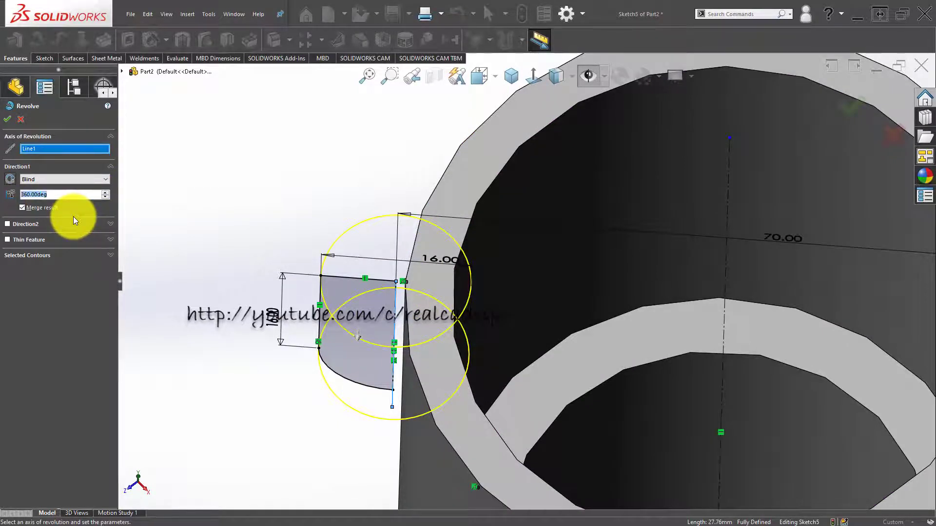
left_click(81, 180)
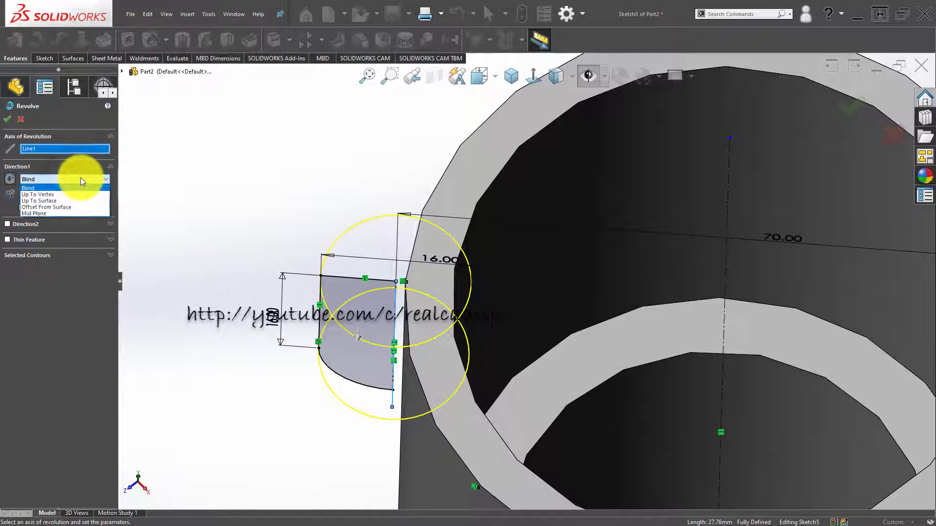
left_click(80, 177)
left_click_drag(23, 193, 96, 199)
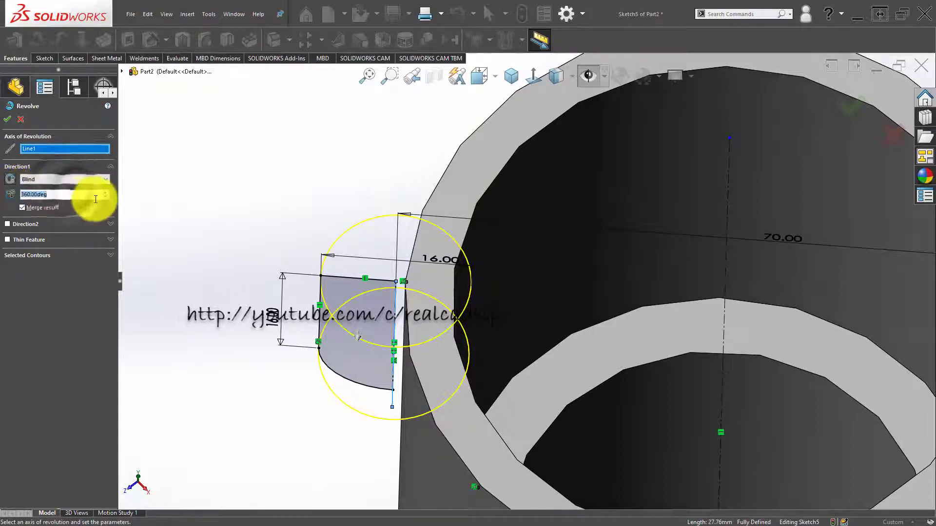
type("2")
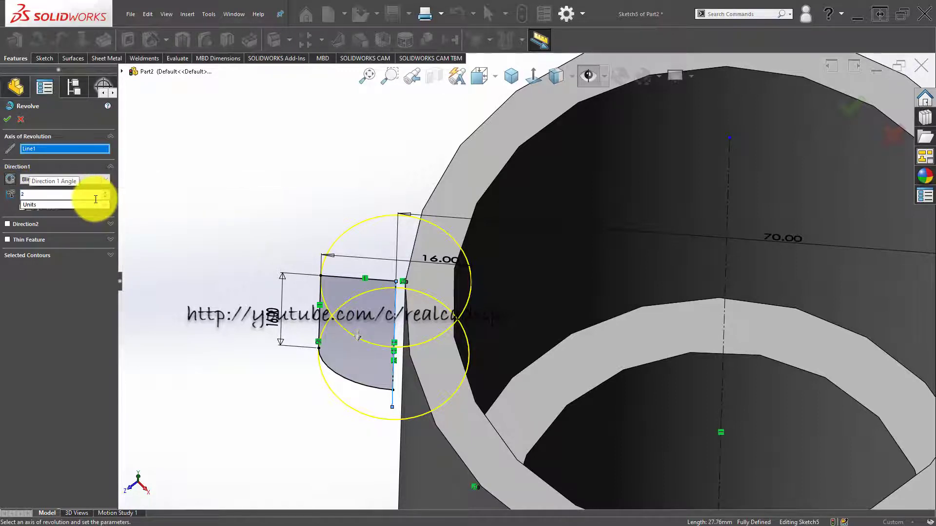
type("70")
key("Return")
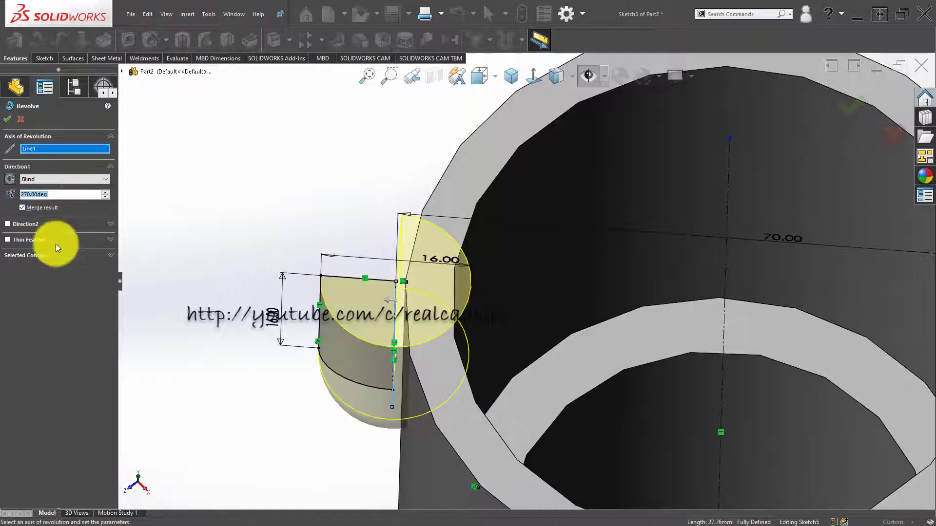
Try reducing the first-direction revolve angle incrementally to 229 degrees.
left_click(39, 225)
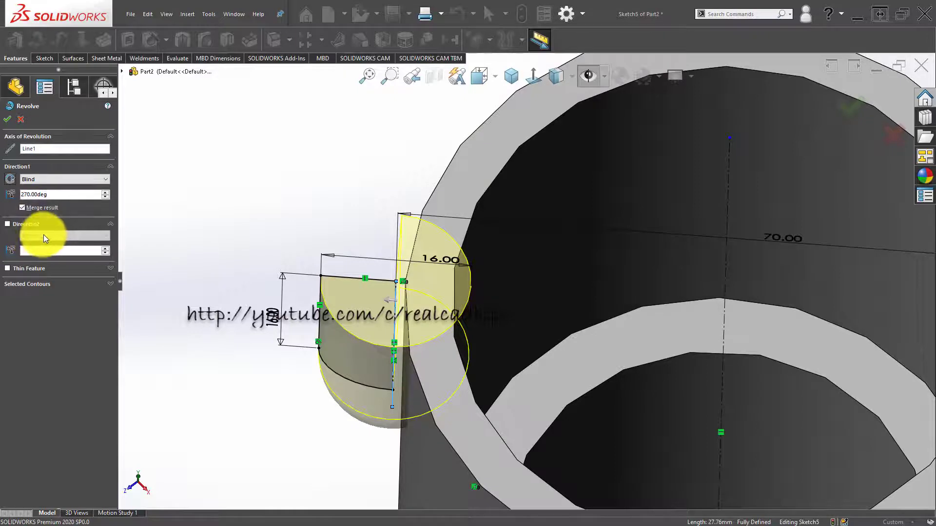
right_click(51, 252)
left_click(45, 196)
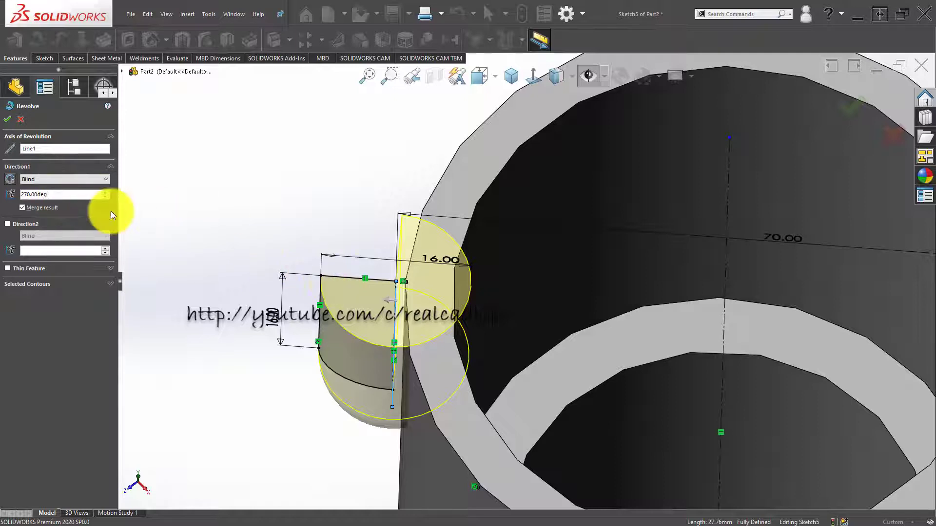
left_click(106, 197)
left_click(107, 197)
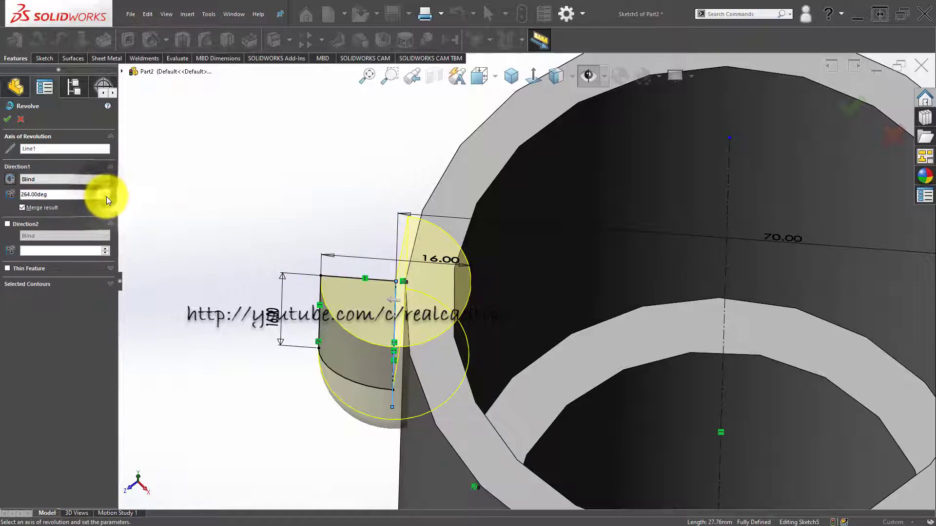
left_click(106, 197)
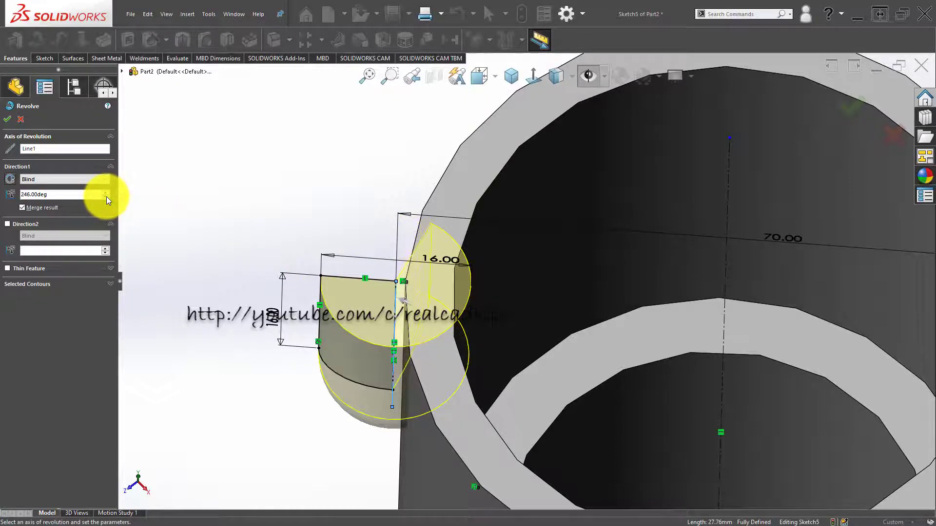
left_click(106, 197)
Set the revolve angle of the first direction to 120 degrees and check the preview against the cylinder wall.
double_click(69, 192)
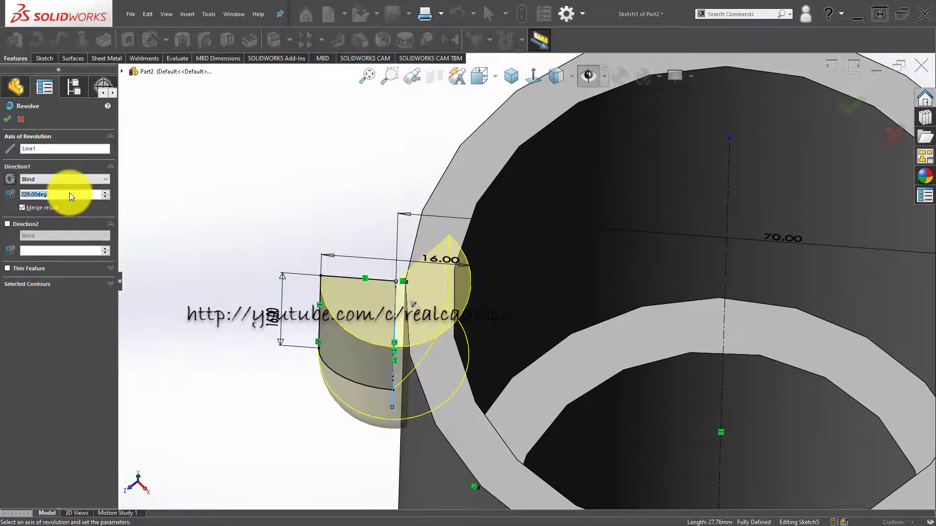
left_click_drag(73, 194, 10, 191)
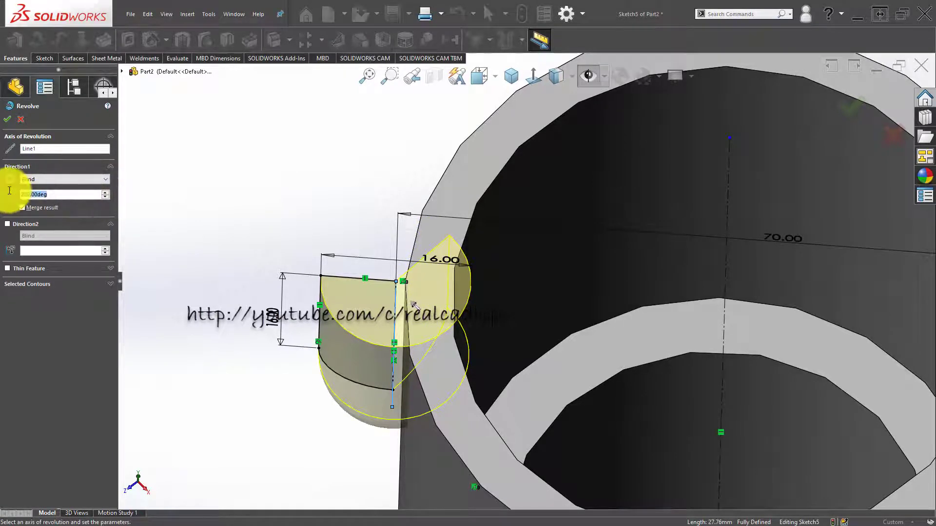
type("22")
key("Return")
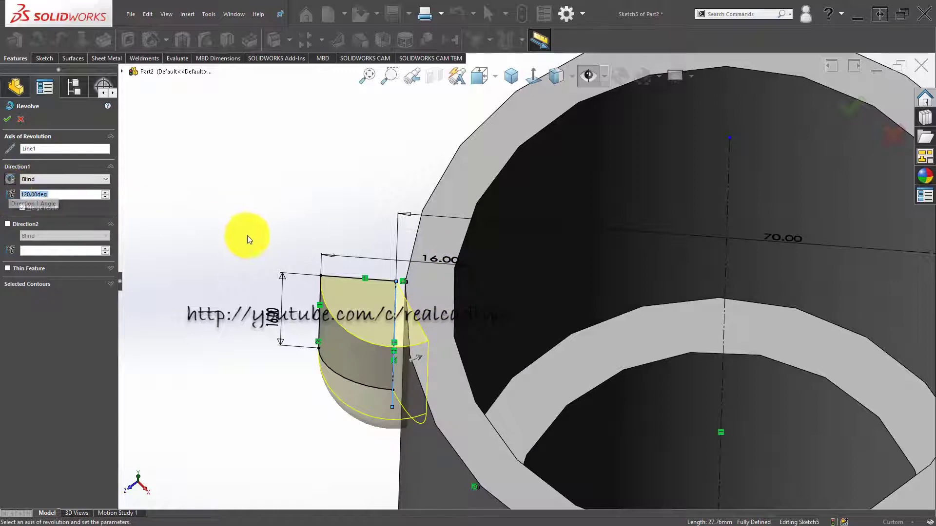
mouse_move(409, 292)
middle_mouse_down()
mouse_move(403, 367)
mouse_move(409, 296)
mouse_move(397, 324)
mouse_move(411, 299)
middle_mouse_up()
mouse_move(371, 206)
middle_mouse_down()
mouse_move(591, 236)
mouse_move(586, 194)
middle_mouse_up()
scroll(502, 234, "down", 5)
scroll(482, 217, "up", 5)
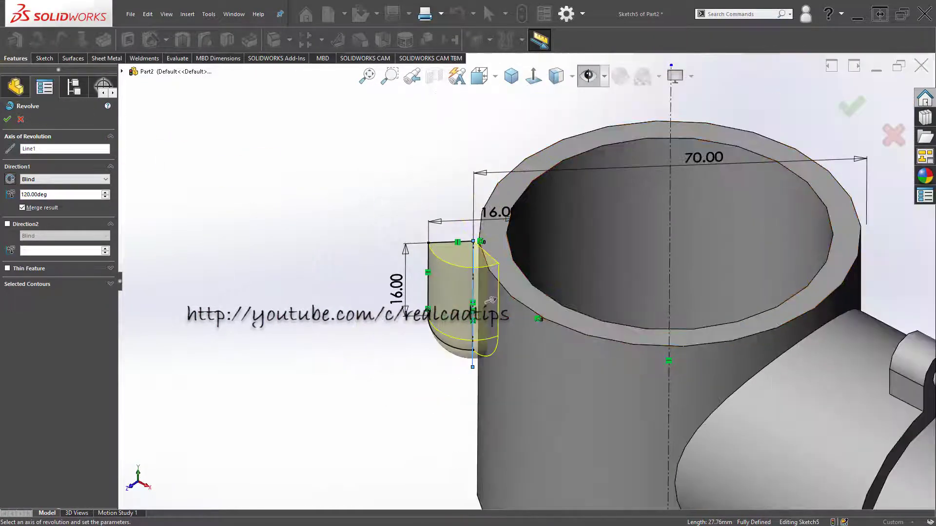
Set the first-direction revolve angle to 360 degrees and complete the lug as a full revolve merged with the cylinder.
left_click(376, 163)
left_click(43, 194)
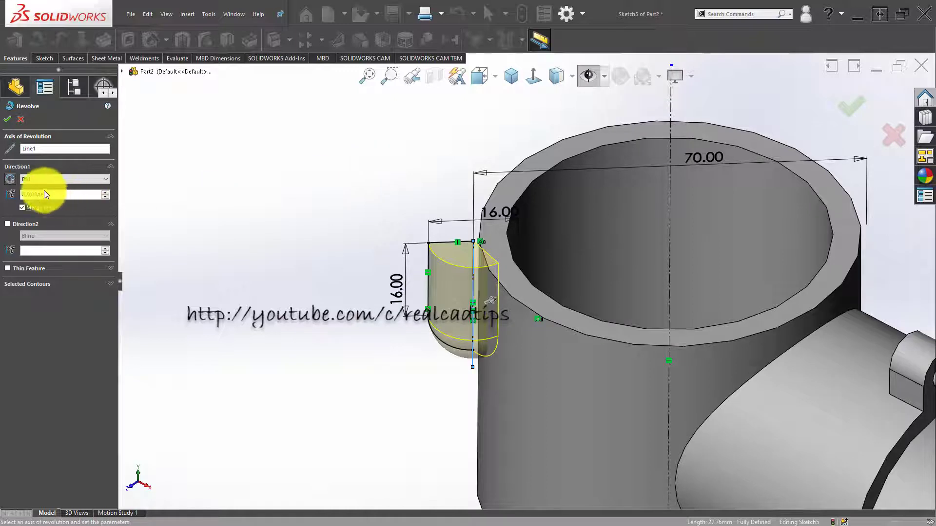
left_click_drag(57, 198, 1, 202)
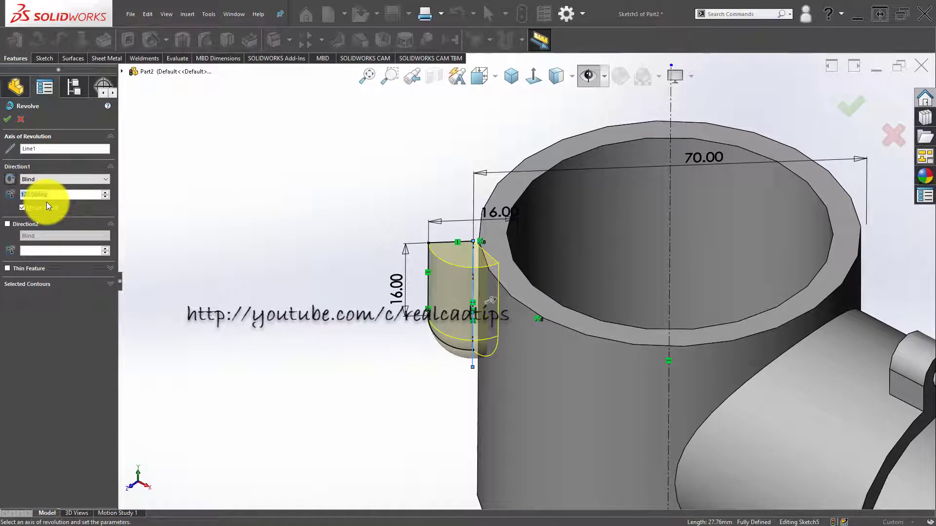
type("360")
key("Return")
left_click(647, 197)
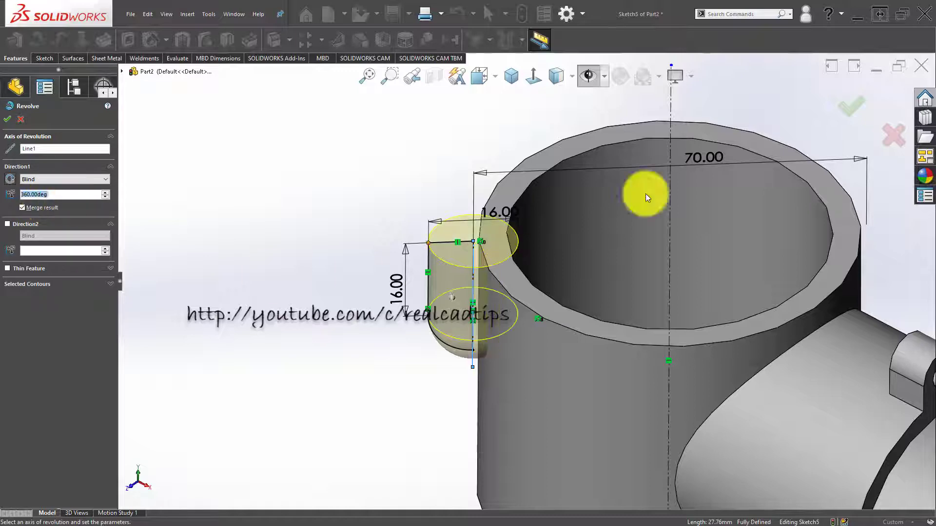
left_click(838, 108)
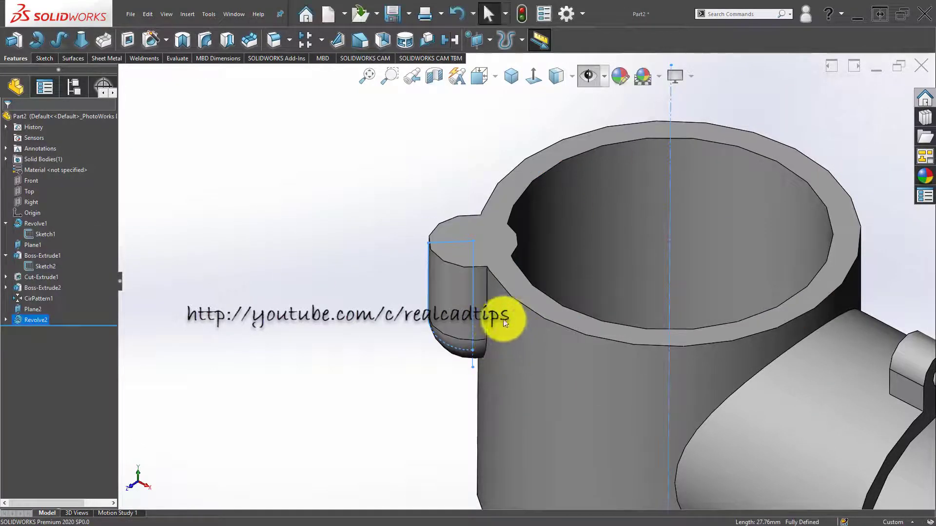
Start a Hole Wizard hole as an ISO straight tap of type Tapped hole for the lug's top.
middle_click_drag(505, 323, 393, 243)
middle_click_drag(466, 287, 467, 451)
scroll(514, 266, "down", 2)
scroll(514, 265, "up", 3)
scroll(510, 265, "down", 3)
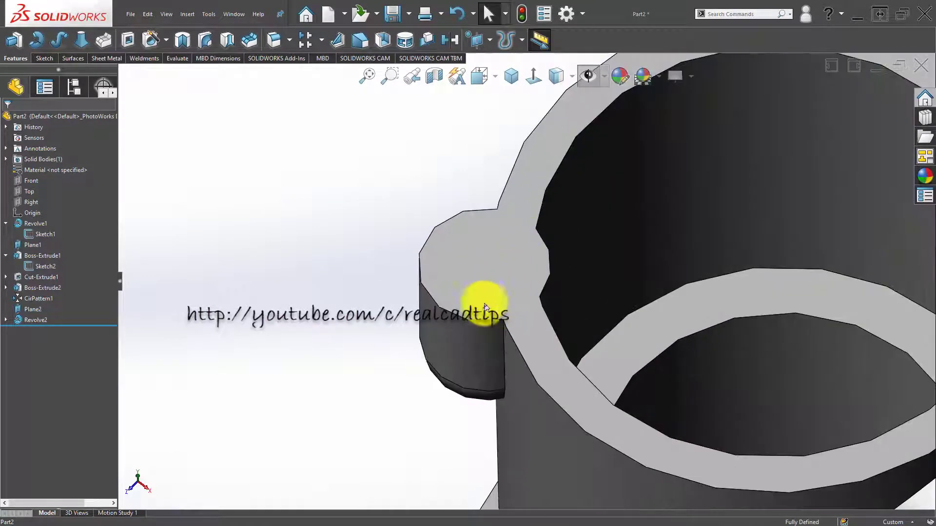
left_click(468, 343)
left_click(360, 335)
scroll(464, 266, "down", 4)
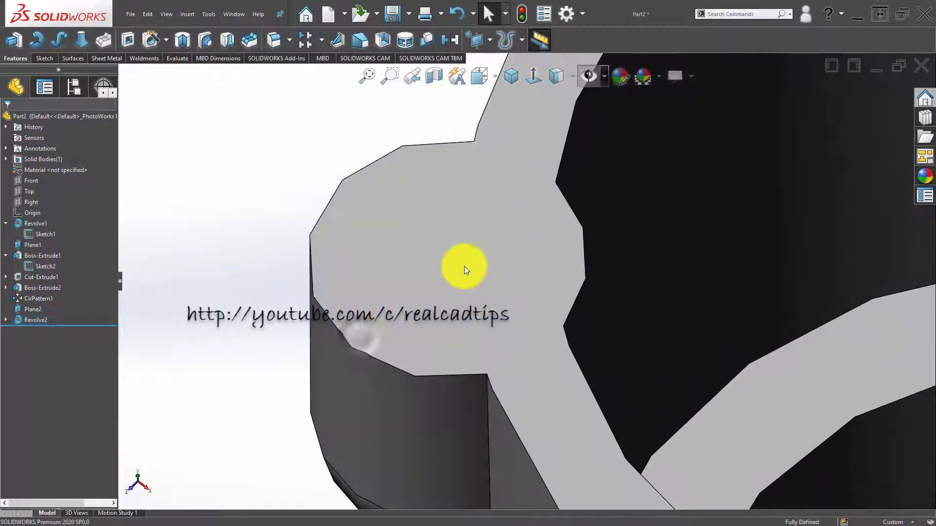
left_click(151, 38)
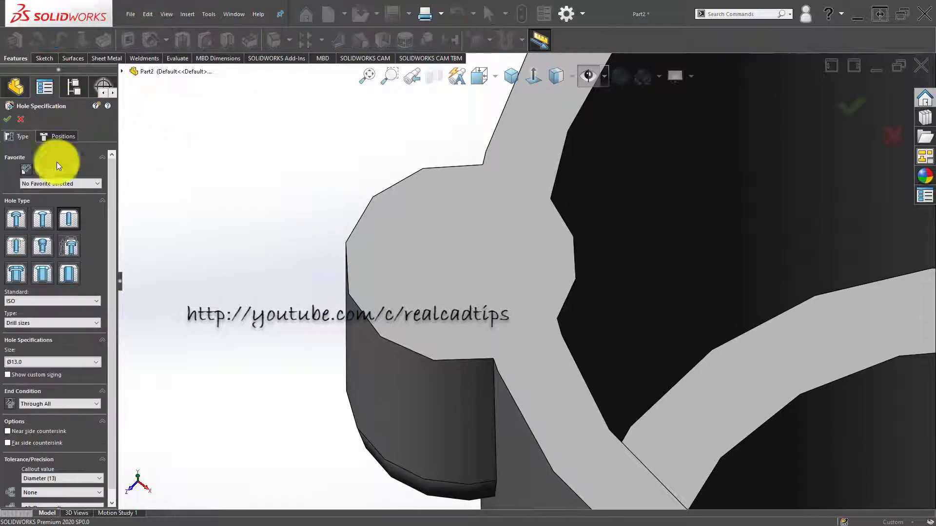
left_click(15, 244)
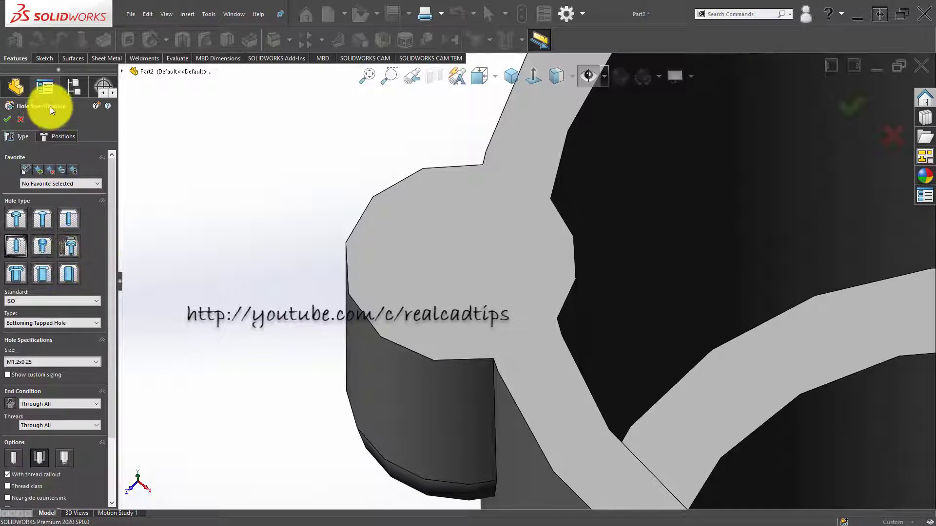
left_click(77, 324)
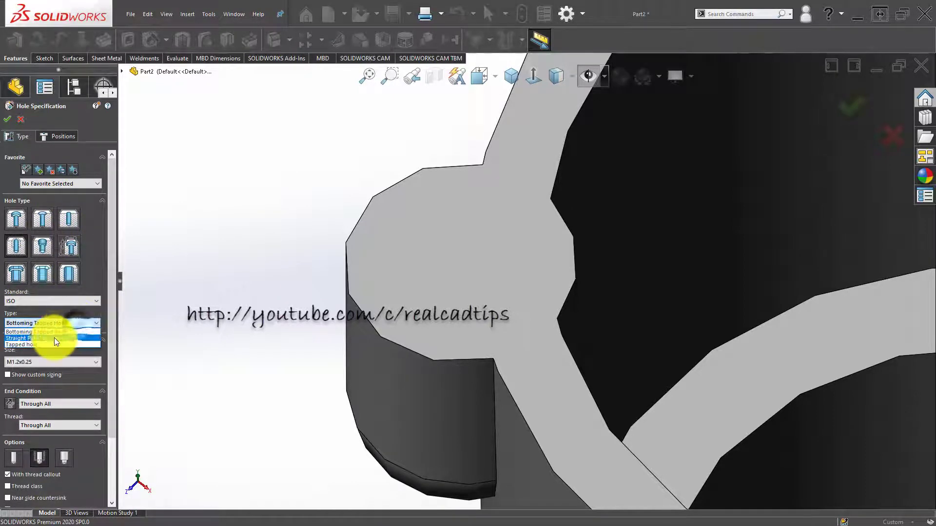
left_click(50, 342)
Set the tapped hole's size to M8 and its end condition to Blind.
left_click(68, 361)
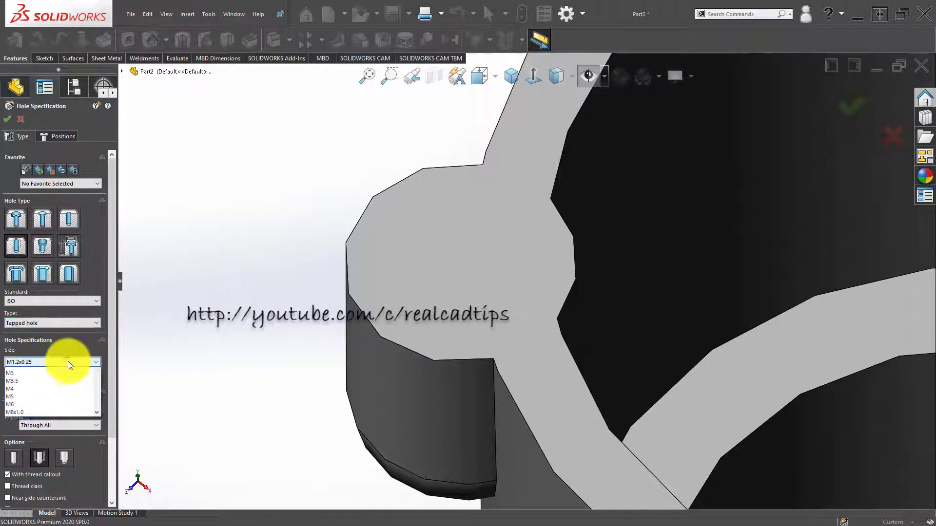
scroll(60, 384, "down", 3)
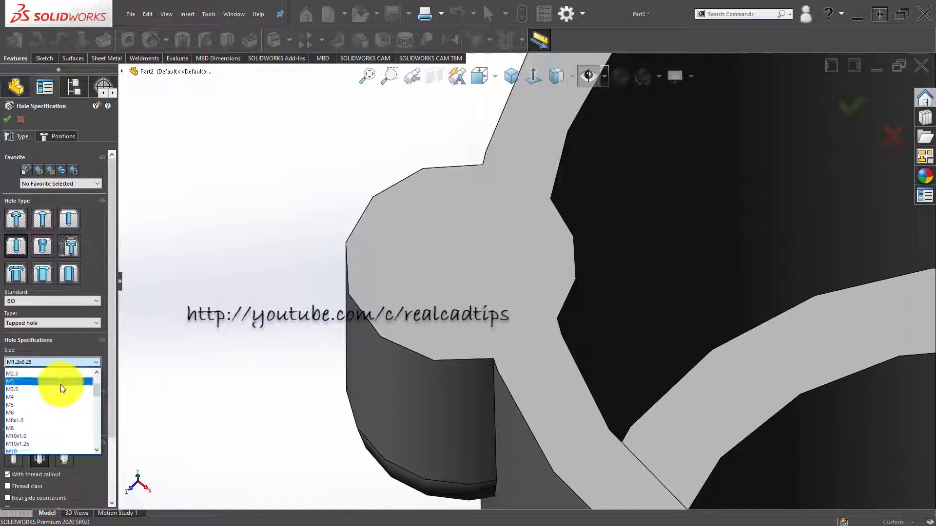
scroll(61, 384, "down", 1)
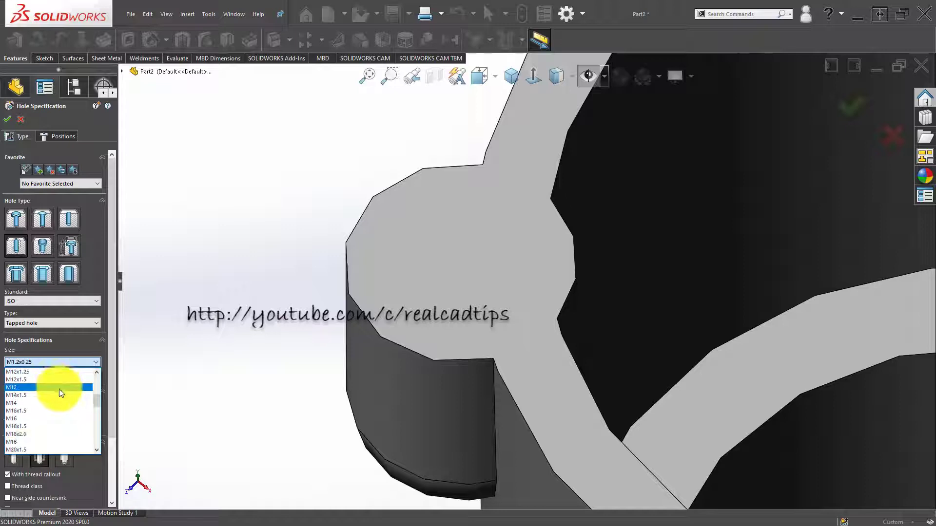
scroll(60, 392, "up", 1)
left_click(46, 387)
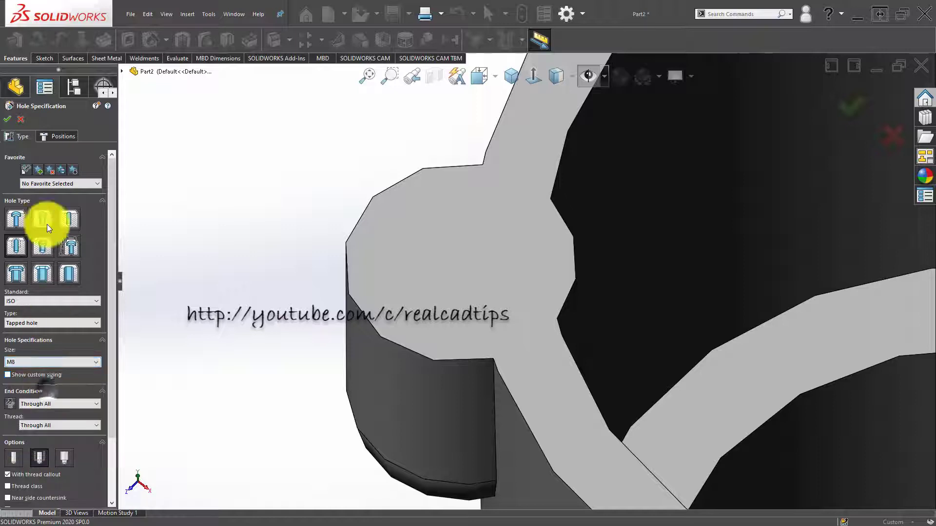
left_click(81, 403)
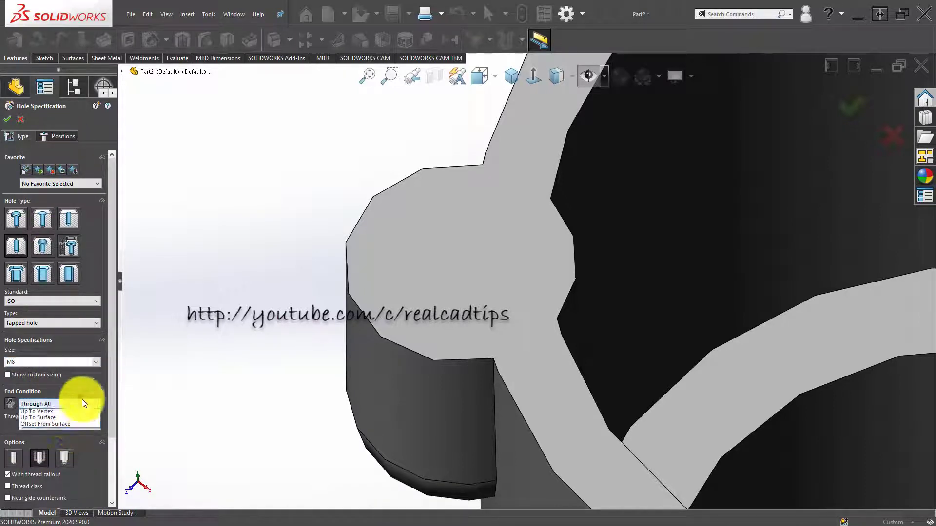
left_click(74, 413)
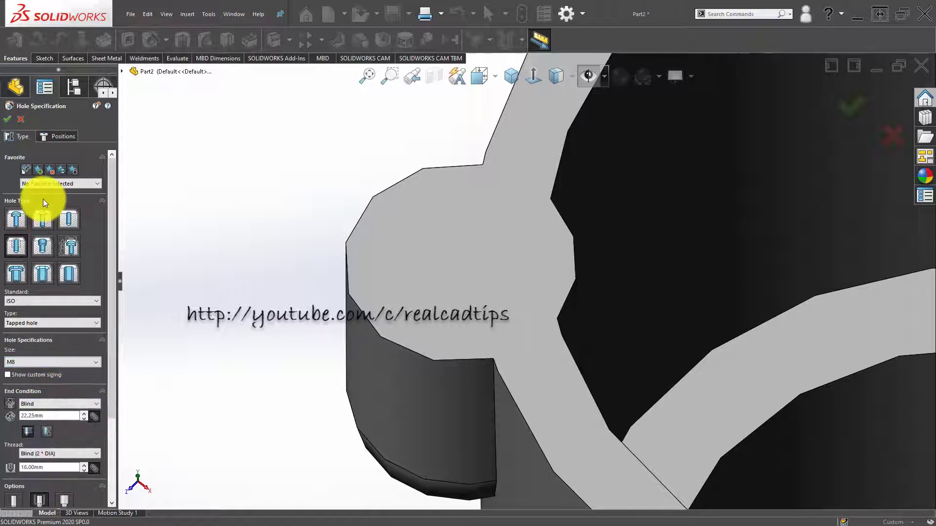
Place the tapped hole on the lug's top face, make its point concentric with the lug's rounded edge and finish the hole.
left_click(62, 137)
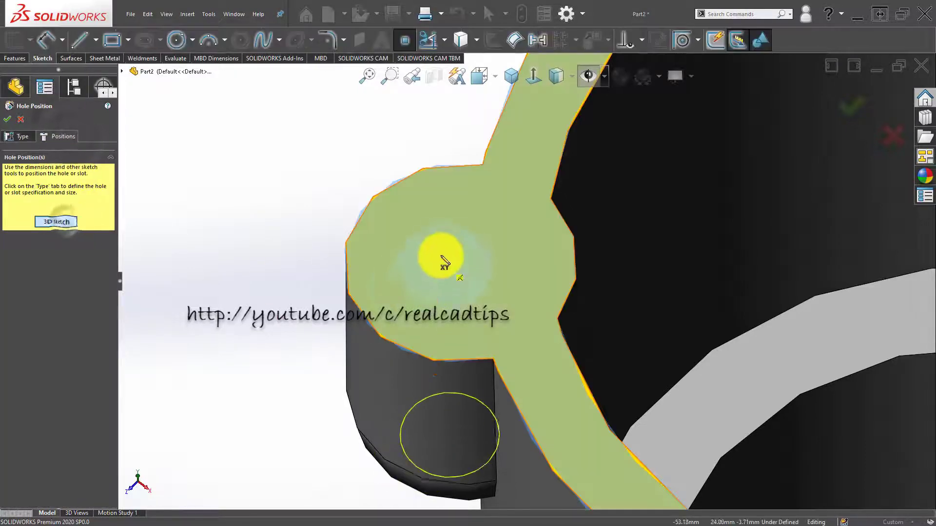
left_click(456, 251)
scroll(448, 246, "down", 3)
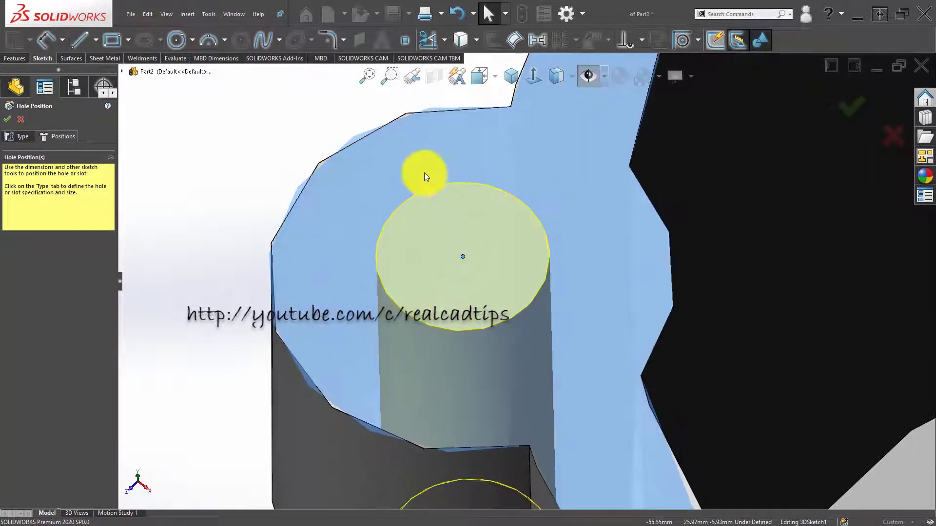
left_click(407, 113, "ctrl")
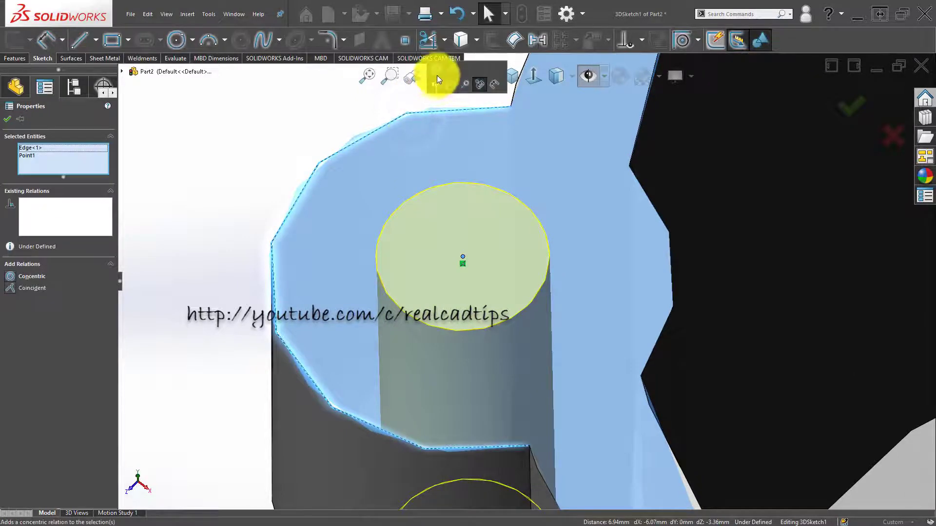
left_click(478, 85)
scroll(443, 270, "up", 5)
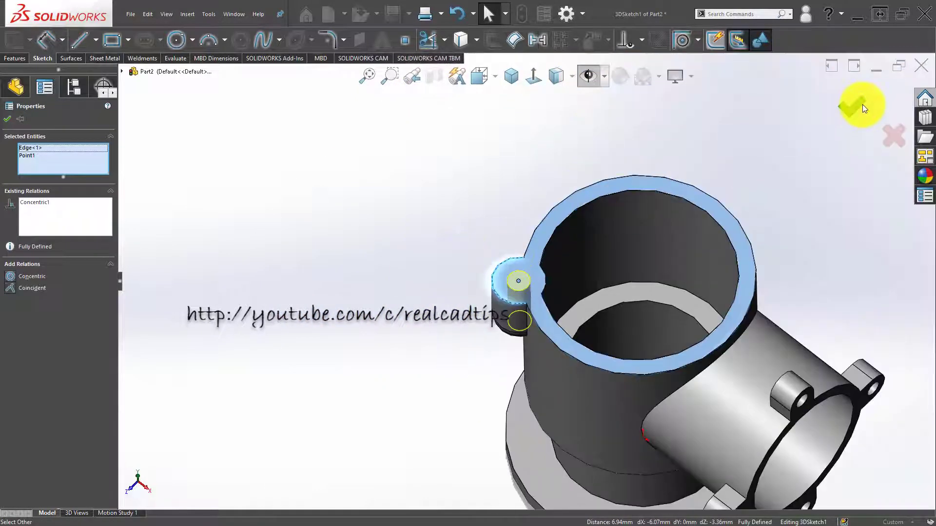
left_click(862, 104)
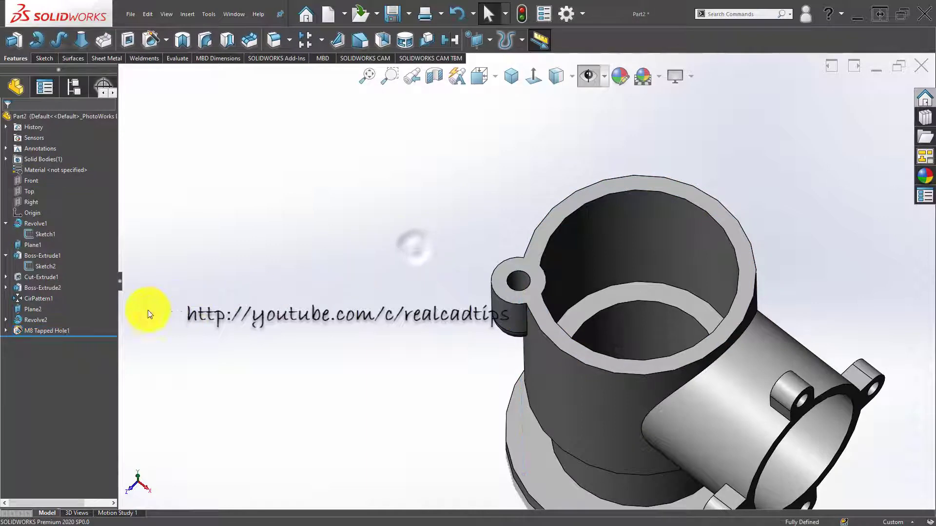
Circular-pattern the revolved lug and its M8 tapped hole around the cylinder's inner face with 4 equally spaced instances over 360 degrees.
left_click(49, 330)
left_click(27, 320, "ctrl")
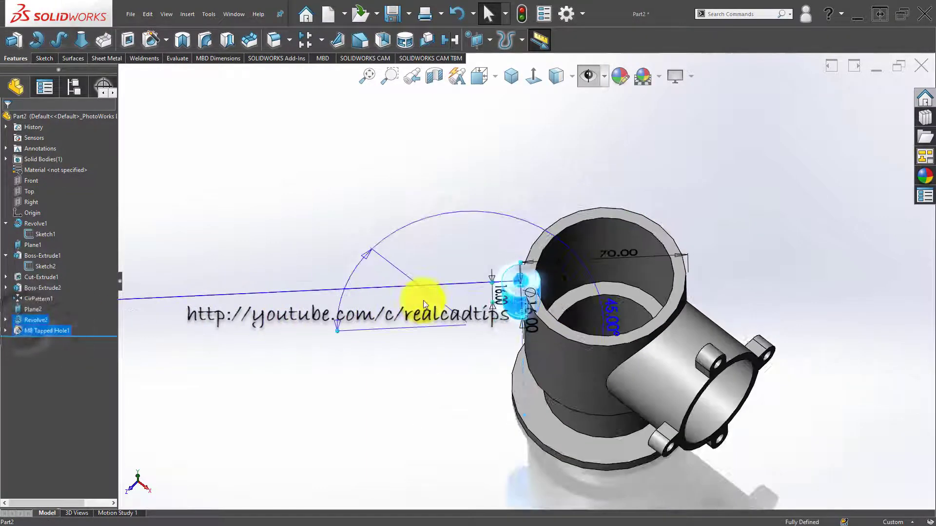
middle_click_drag(424, 305, 439, 144)
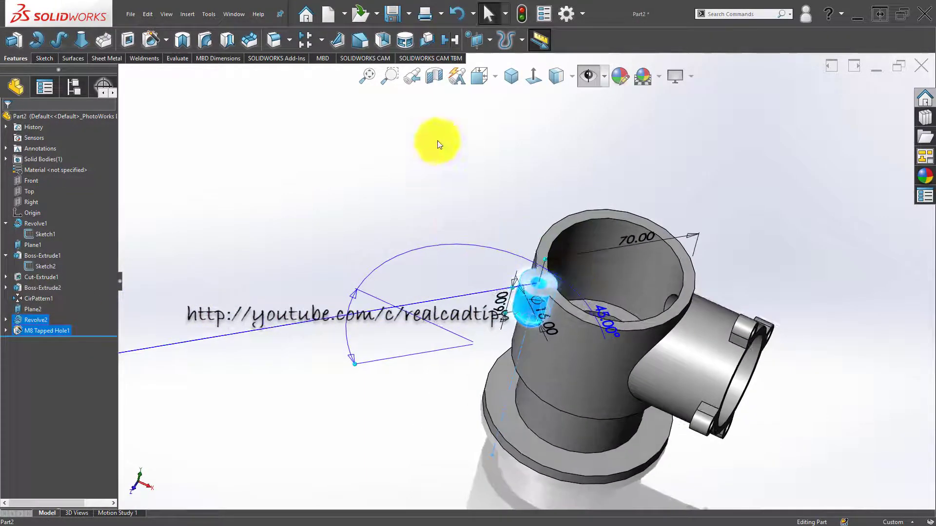
left_click(322, 42)
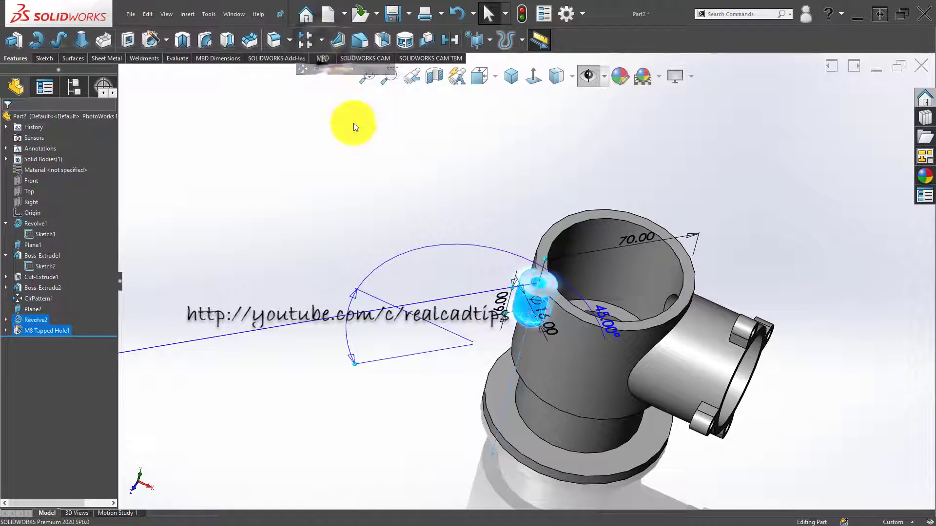
left_click(629, 254)
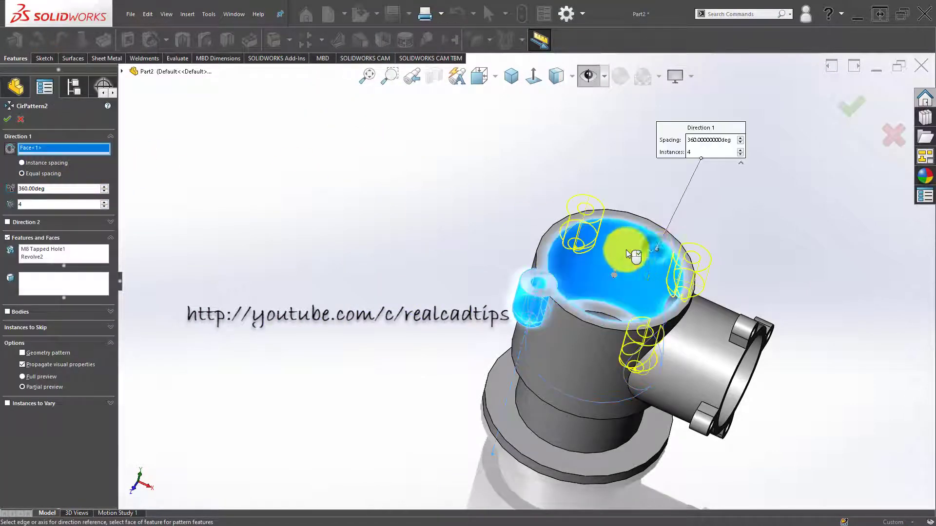
left_click(853, 108)
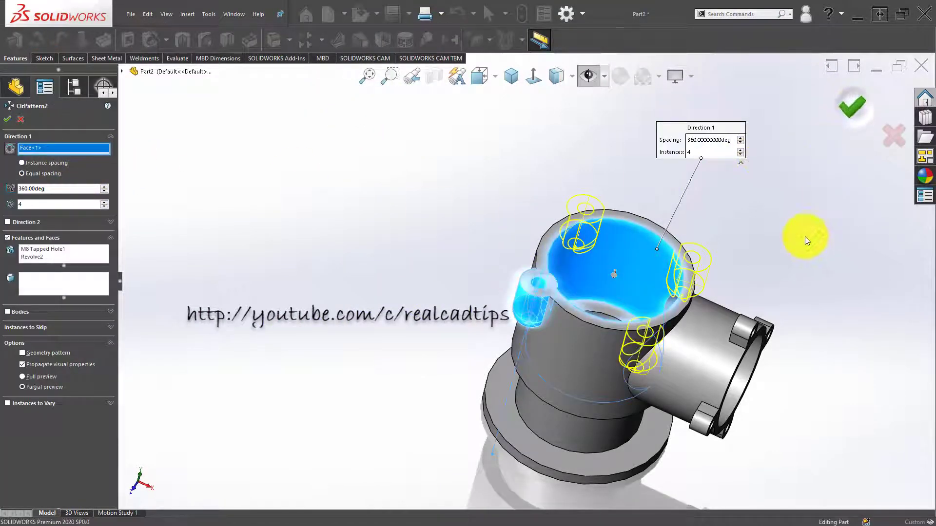
Sketch a circle of about 29 mm radius on the rim's top face, centred on the origin and reaching the bore edge.
middle_click_drag(695, 303, 506, 263)
scroll(363, 173, "down", 3)
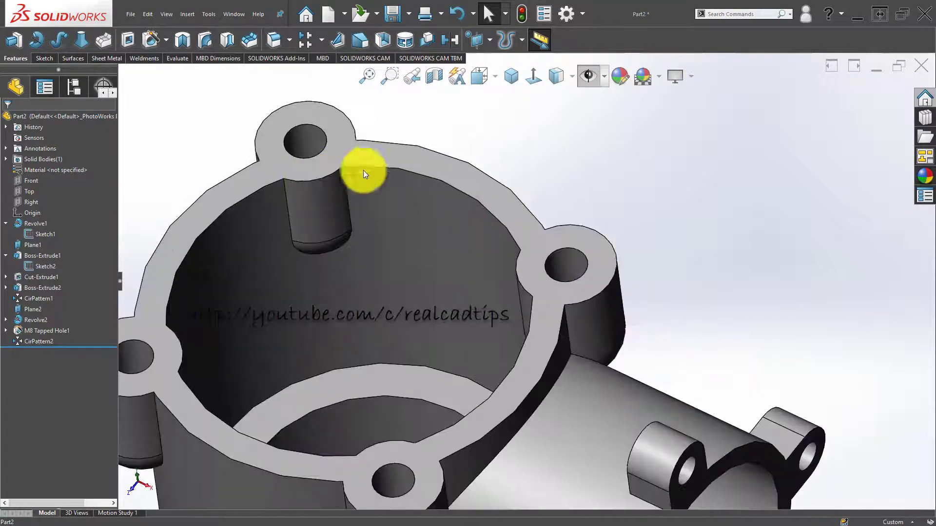
left_click(395, 167)
left_click(440, 133)
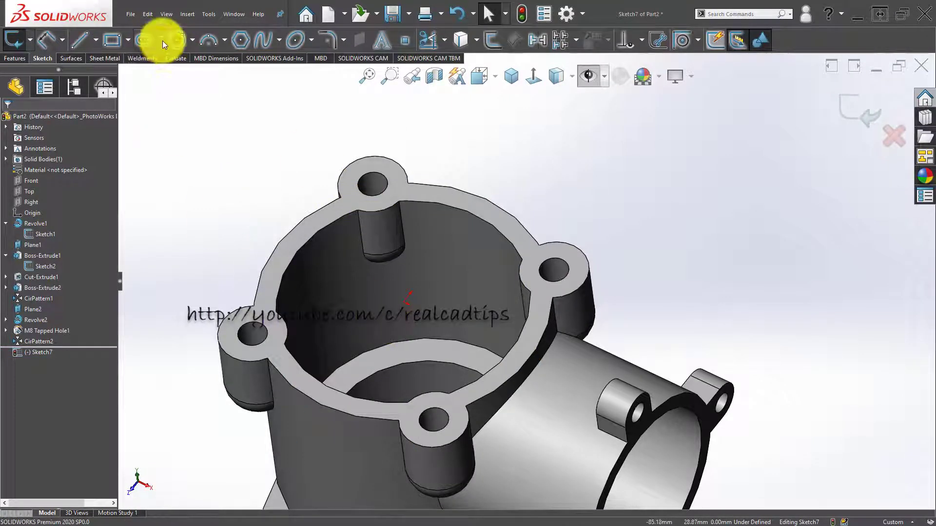
left_click(178, 40)
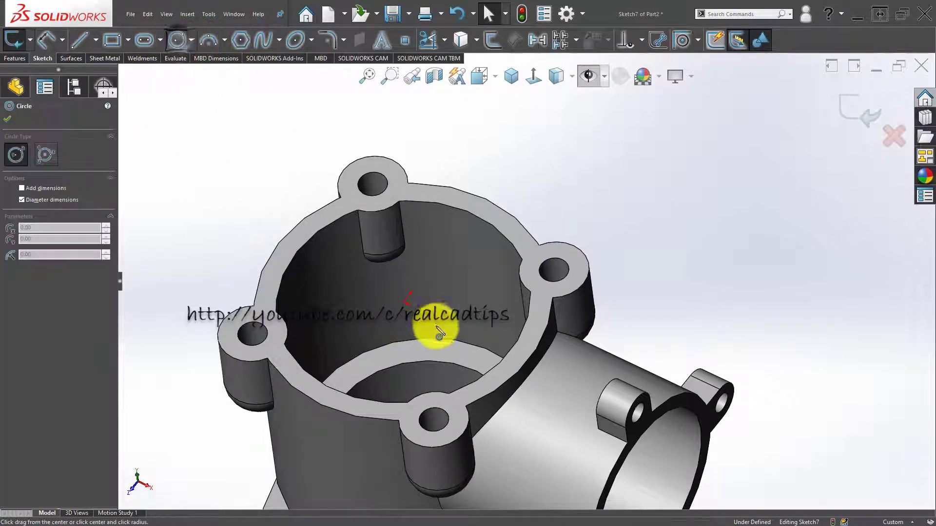
left_click(404, 302)
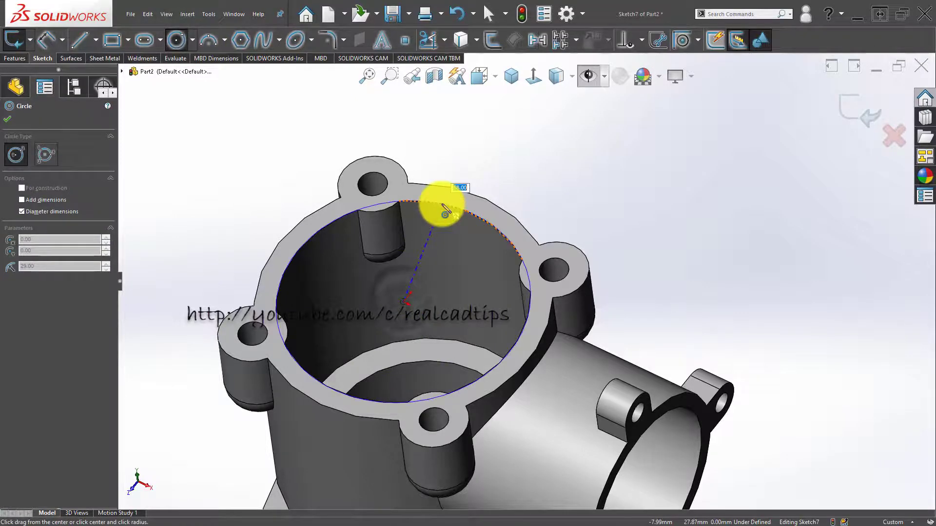
left_click(443, 204)
scroll(445, 250, "down", 4)
key("Escape")
scroll(405, 240, "up", 4)
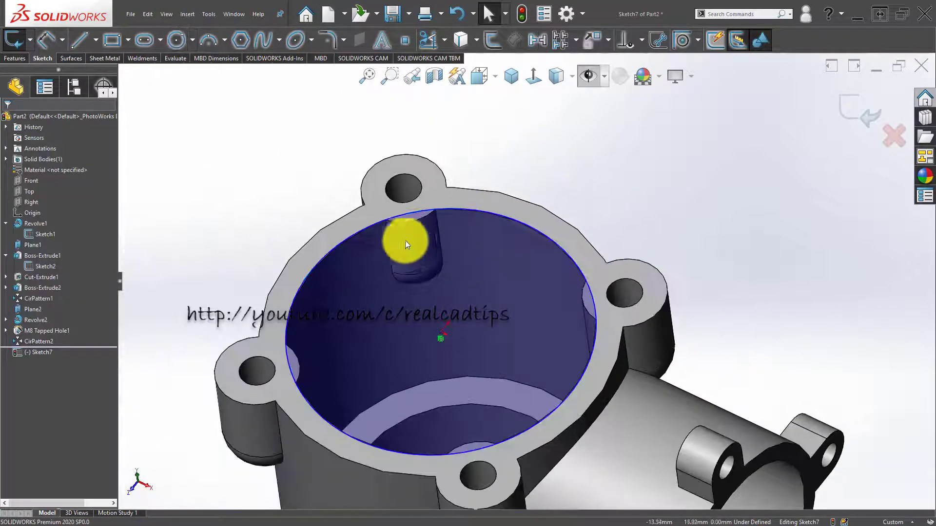
Shrink the sketched circle inside the bore and make it equal to the bore's inner edge.
scroll(385, 228, "down", 4)
left_click_drag(388, 222, 406, 258)
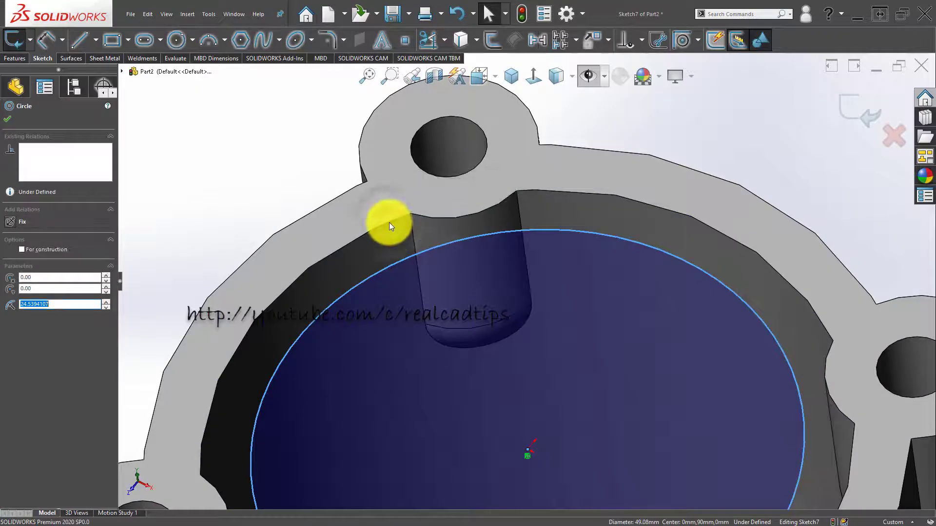
left_click(389, 222, "ctrl")
left_click(460, 179)
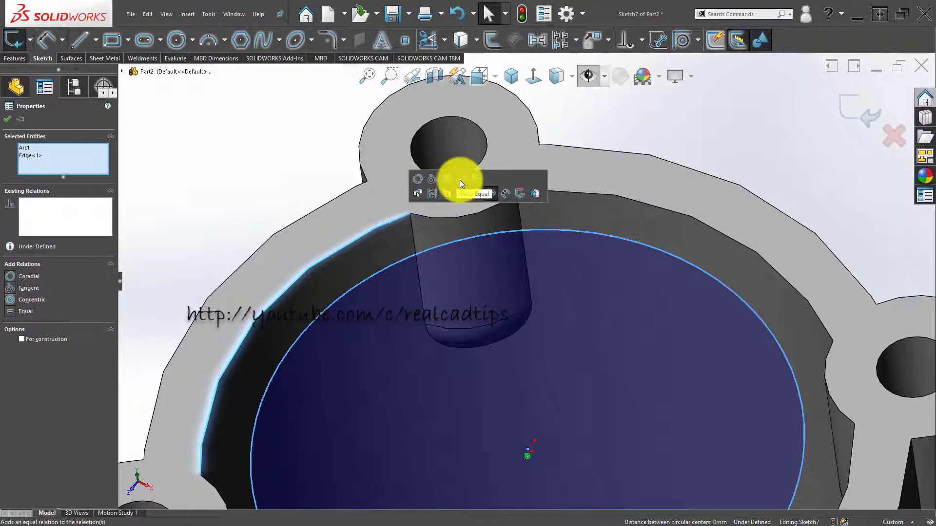
scroll(460, 180, "up", 3)
left_click(249, 217)
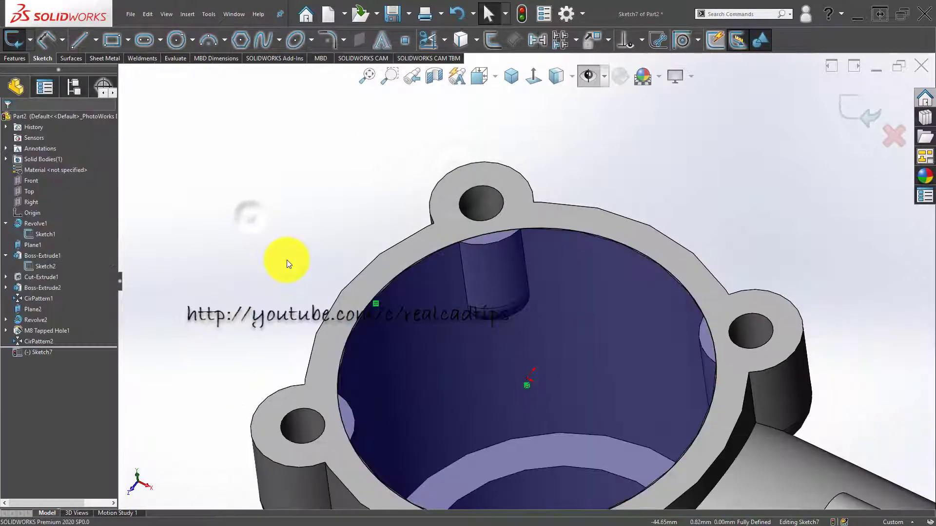
Cut-extrude the circle blind to a depth of 28 mm to clear the lug material protruding into the bore.
left_click(16, 59)
left_click(128, 39)
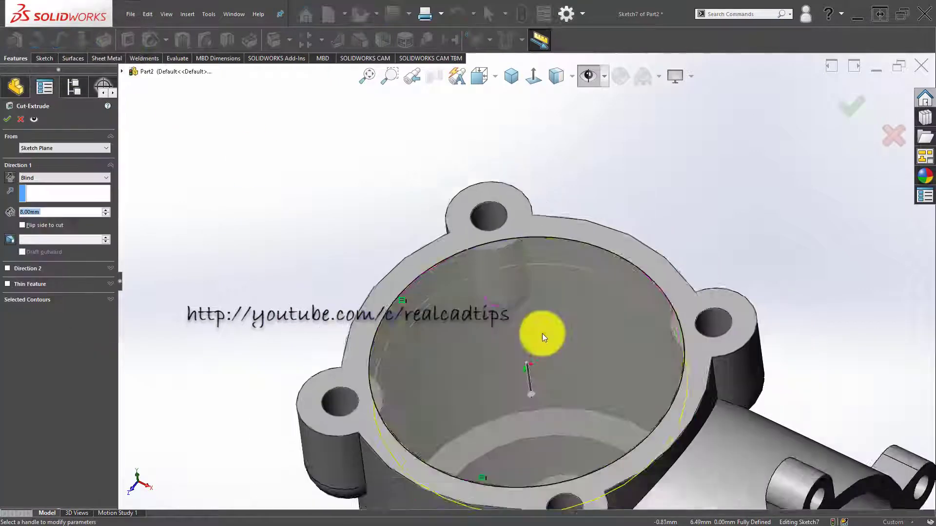
middle_click_drag(542, 334, 560, 303)
left_click_drag(560, 303, 542, 358)
middle_click_drag(542, 358, 587, 359)
left_click(846, 112)
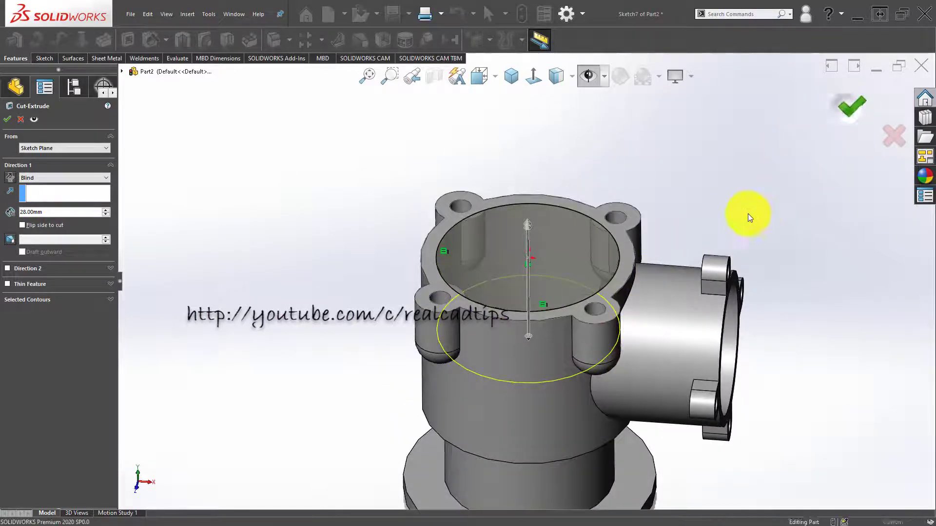
Examine the cleared bore, the rim lugs and the side branch for leftover material, identifying the features involved.
middle_click_drag(636, 271, 552, 235)
scroll(560, 260, "down", 5)
left_click(559, 286)
scroll(519, 290, "up", 4)
scroll(518, 289, "up", 3)
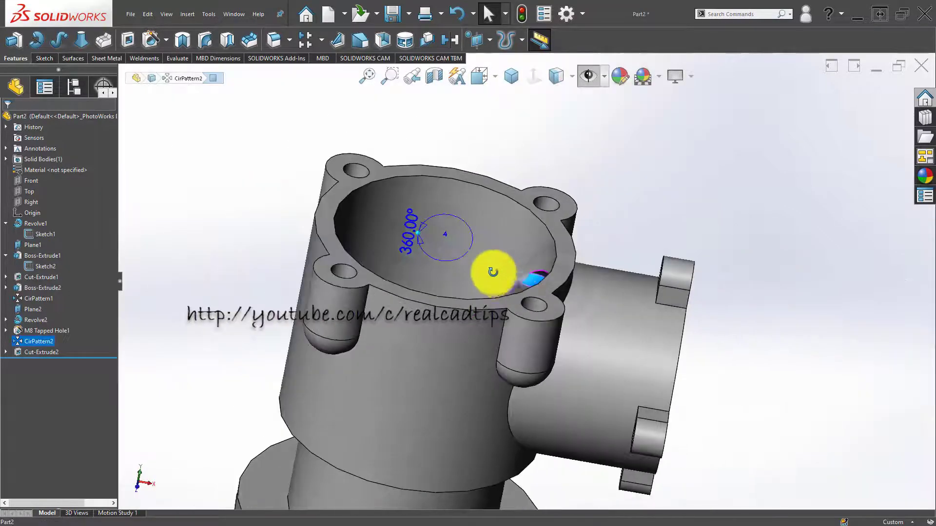
middle_click_drag(493, 271, 494, 294)
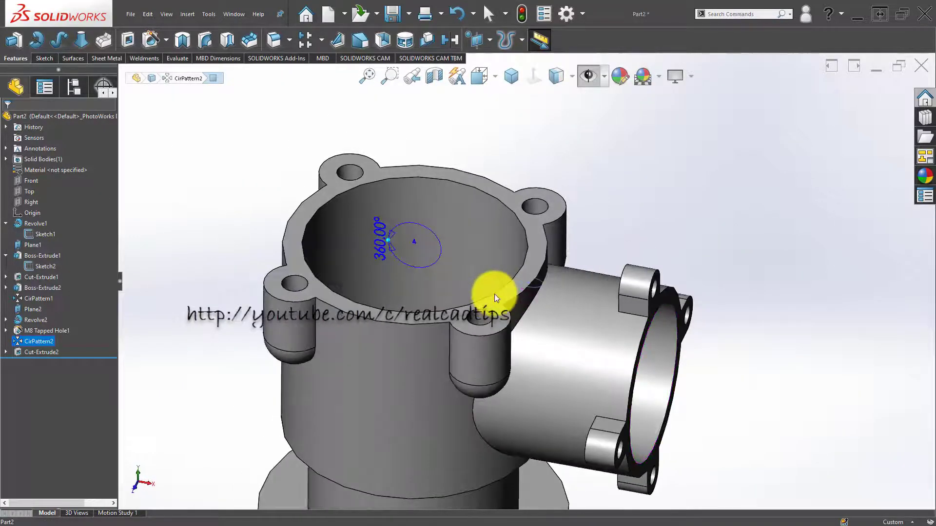
left_click(648, 240)
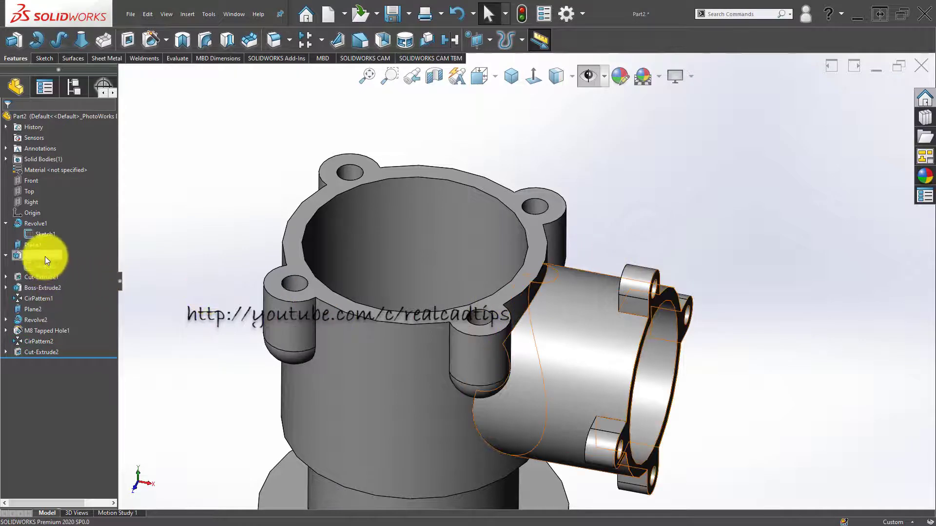
left_click(45, 276)
mouse_move(39, 277)
left_mouse_down()
mouse_move(69, 328)
mouse_move(63, 350)
mouse_move(50, 278)
left_mouse_up()
left_click(723, 219)
Sketch on the side branch's end face and convert its inner bore edge into a sketch circle.
scroll(703, 308, "up", 4)
middle_click_drag(682, 308, 527, 267)
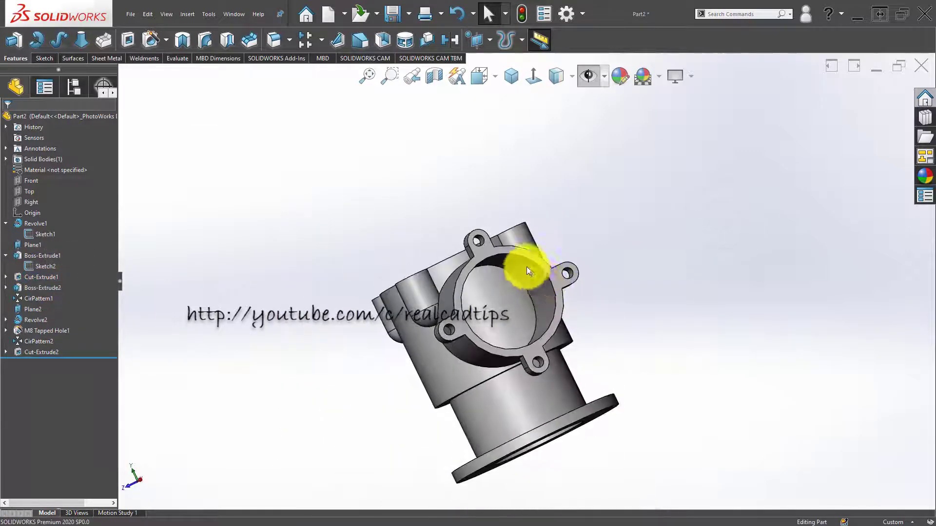
scroll(526, 267, "down", 3)
left_click(549, 244)
left_click(560, 208)
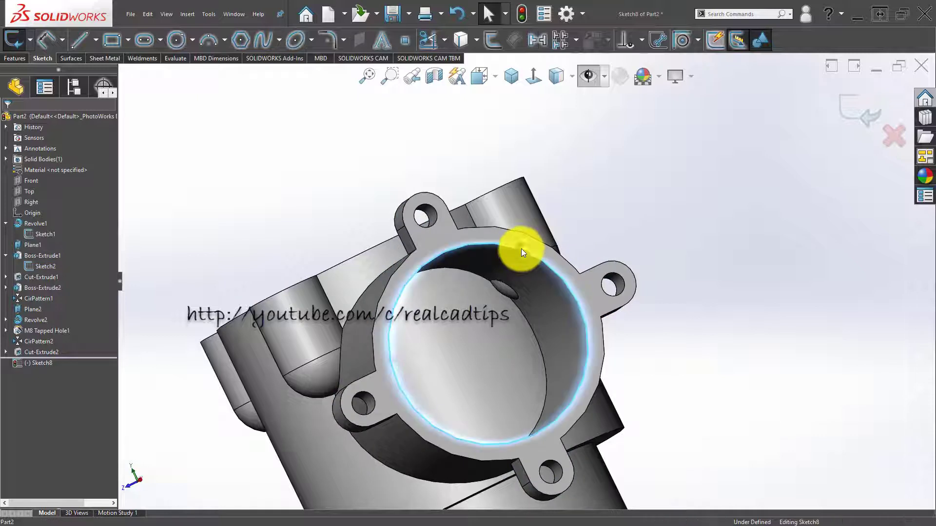
left_click(522, 251)
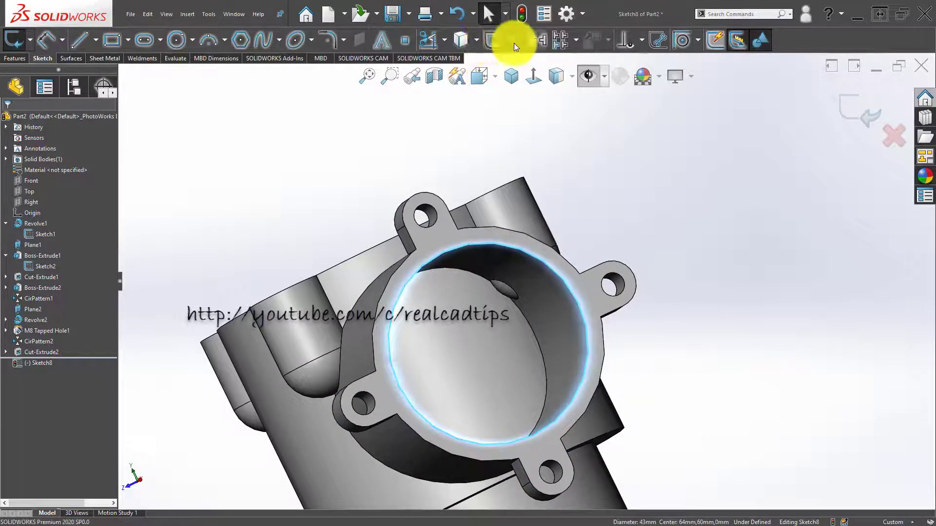
left_click(460, 42)
Cut-extrude the converted circle Up To Surface, ending at the main cylinder's inner bore face.
left_click(15, 59)
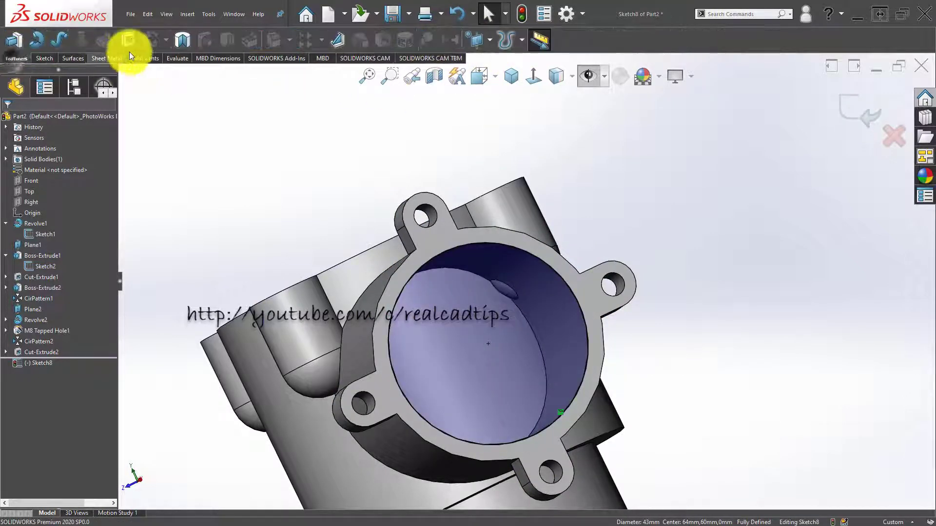
left_click(128, 41)
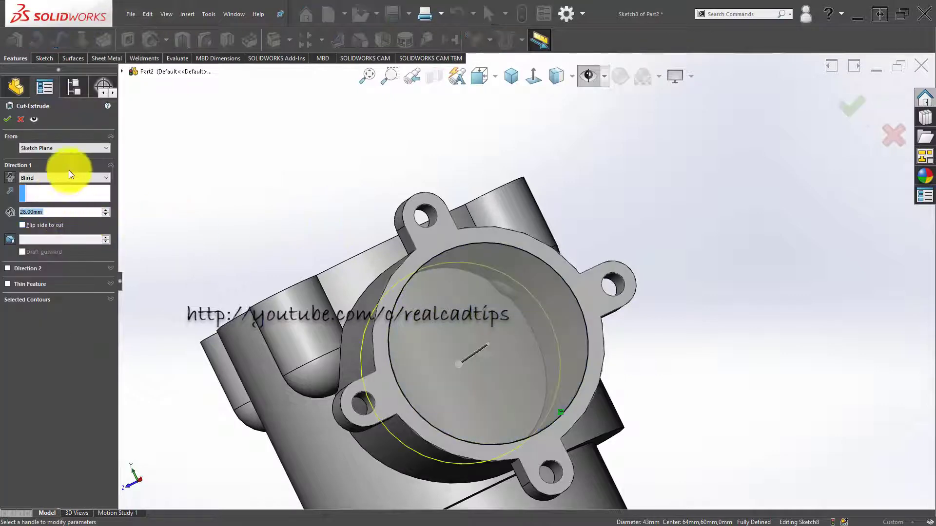
left_click(69, 176)
left_click(58, 219)
middle_click_drag(369, 267, 442, 282)
left_click(443, 283)
left_click(846, 119)
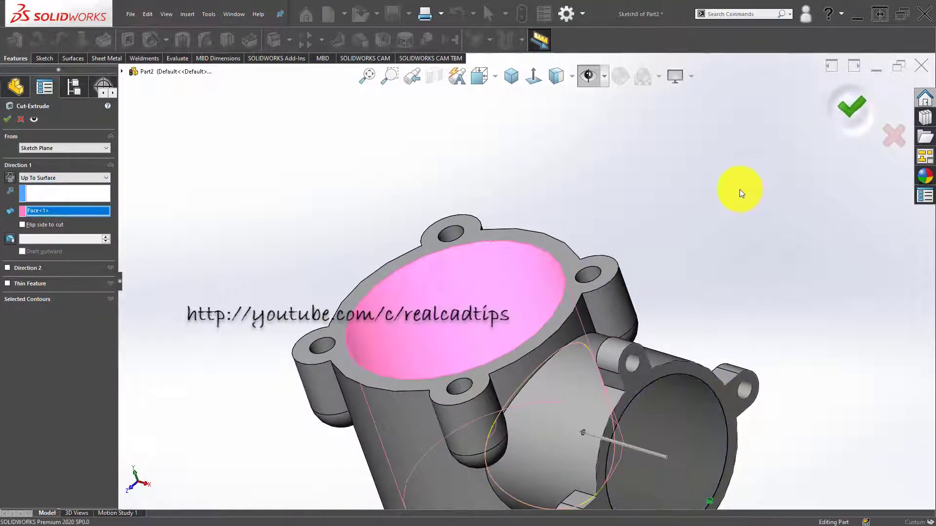
Create a reference plane perpendicular to the Right plane and tangent to the base flange's outer rim face.
middle_click_drag(706, 200, 539, 267)
scroll(504, 382, "down", 5)
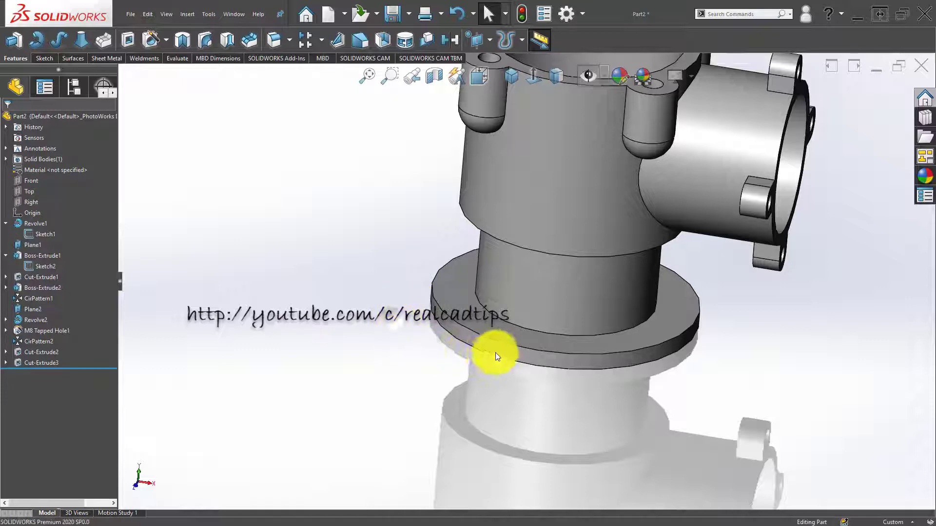
scroll(495, 352, "up", 6)
middle_click_drag(530, 289, 522, 314)
scroll(527, 293, "down", 2)
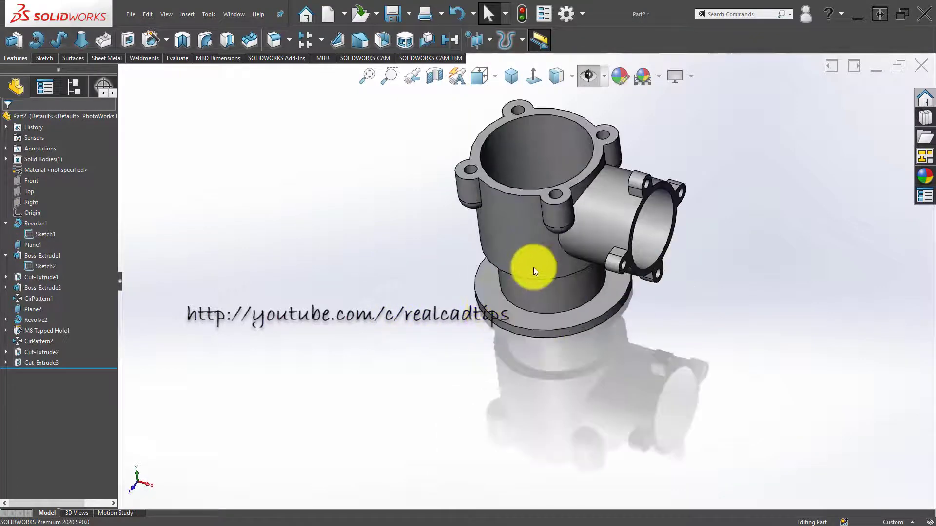
scroll(533, 268, "up", 4)
left_click(473, 41)
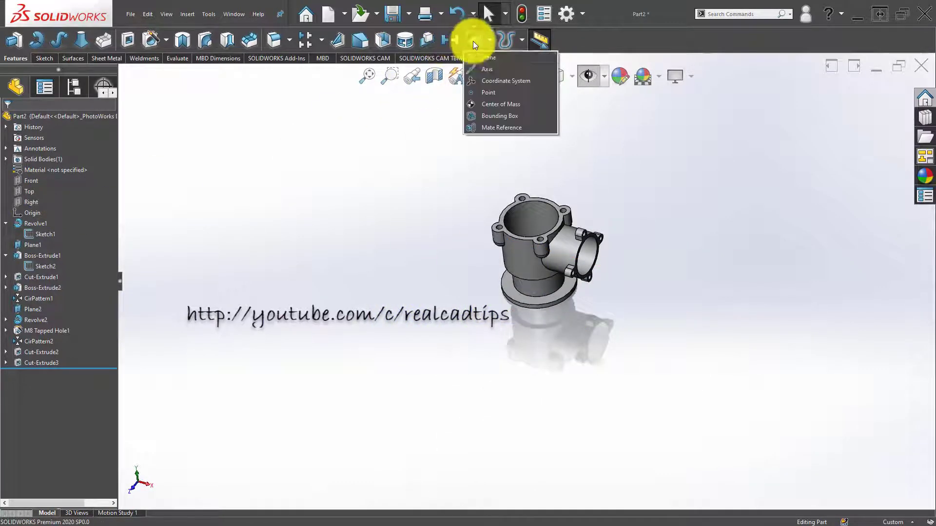
left_click(490, 55)
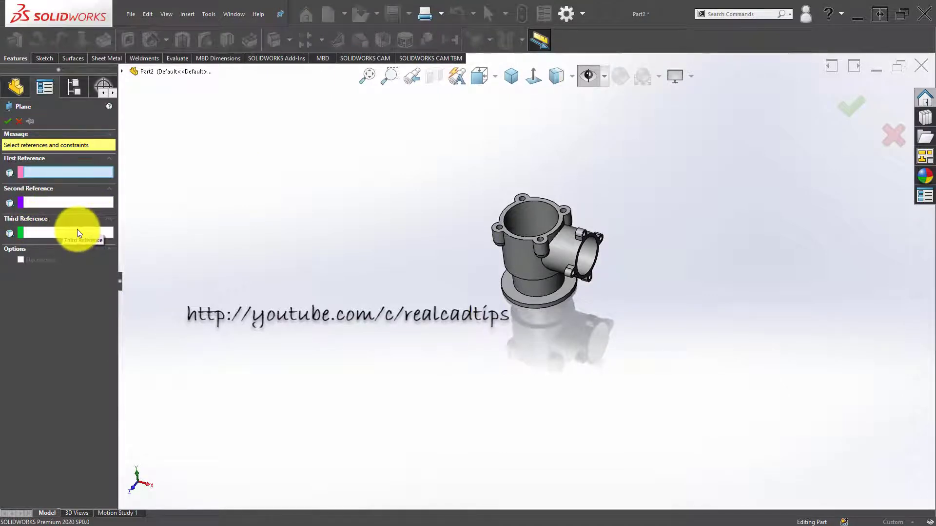
scroll(538, 247, "down", 2)
scroll(538, 246, "up", 5)
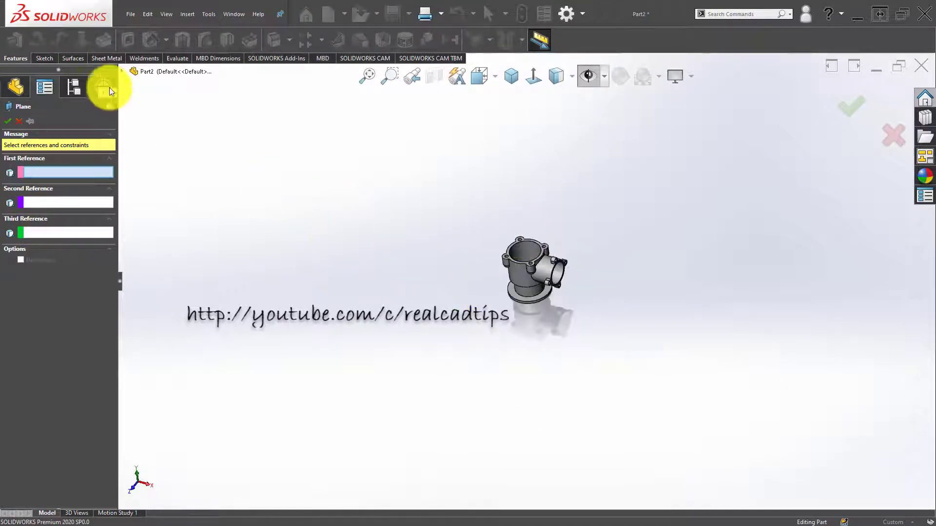
left_click(121, 71)
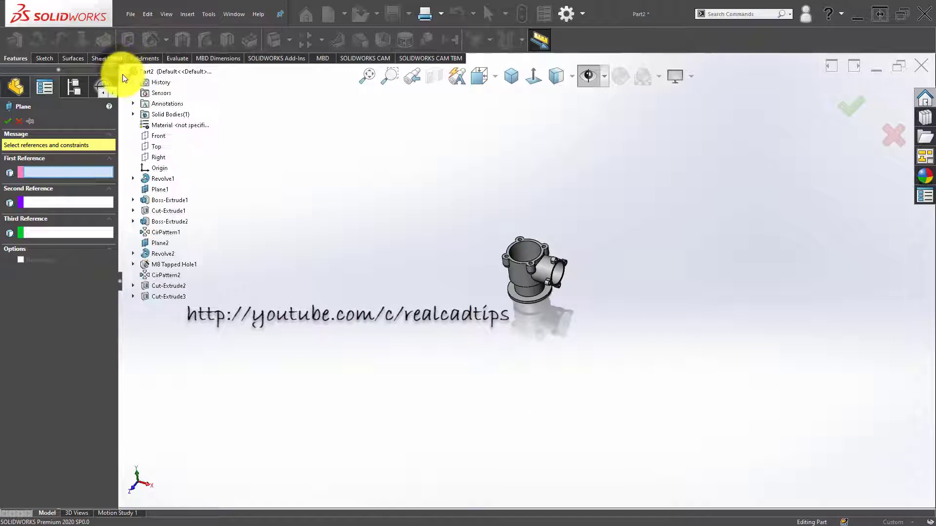
left_click(159, 157)
scroll(550, 305, "down", 2)
scroll(536, 302, "down", 5)
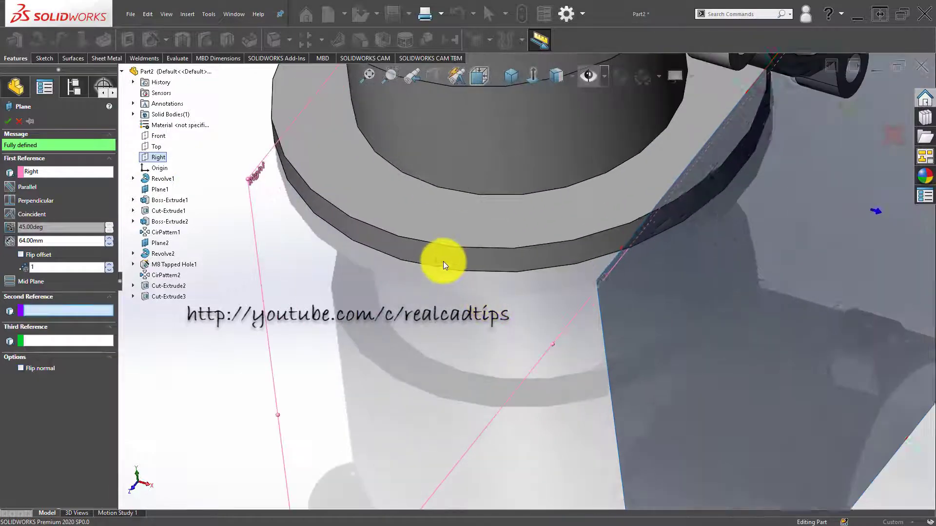
left_click(443, 260)
scroll(504, 241, "up", 2)
left_click(855, 108)
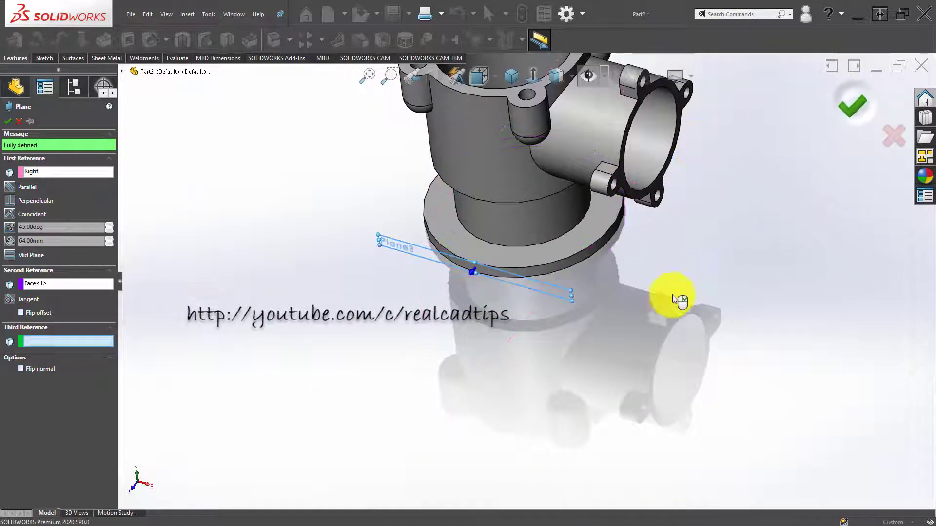
Open a sketch on the new flange-tangent plane, view it face-on and hide the reference planes.
left_click(589, 76)
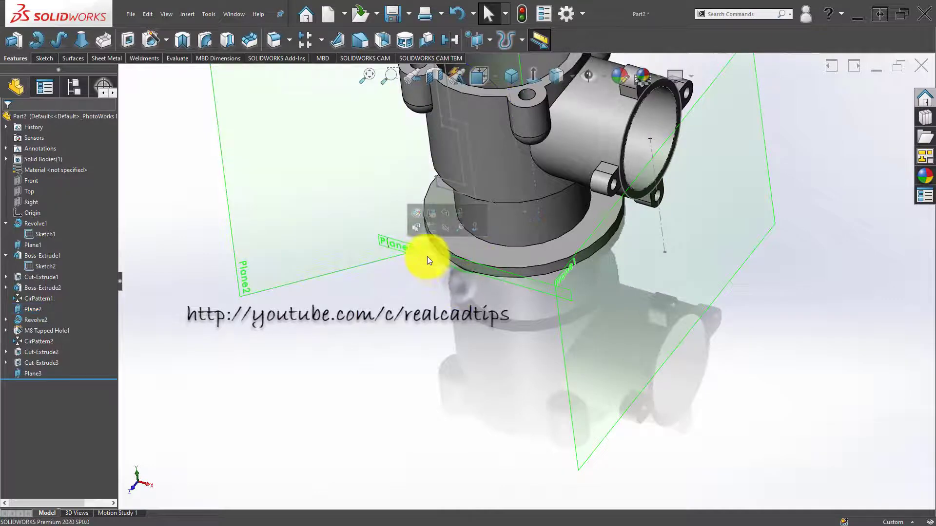
left_click(427, 260)
left_click(466, 232)
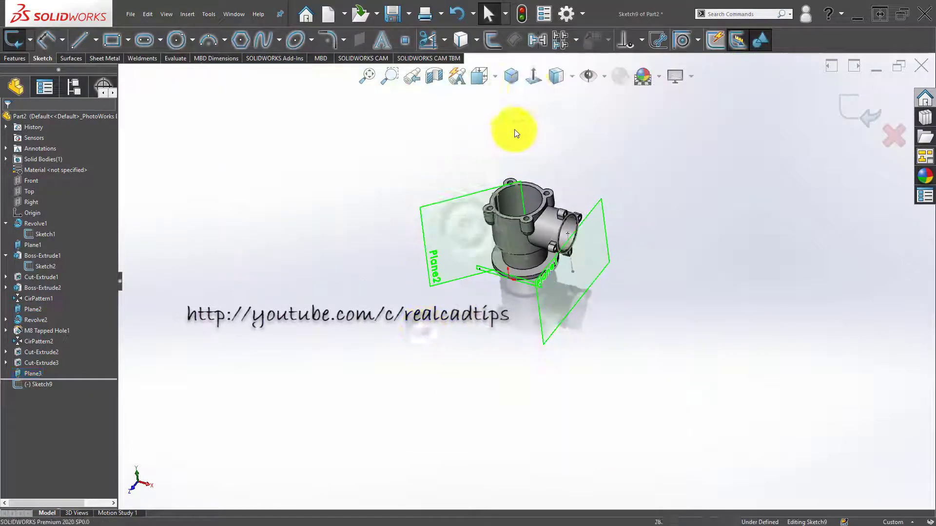
left_click(533, 81)
scroll(602, 215, "down", 6)
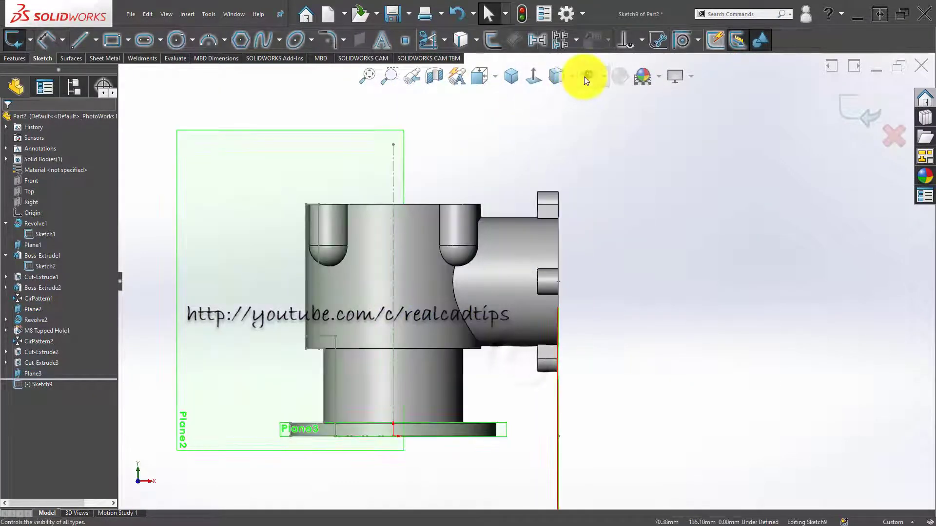
left_click(587, 78)
scroll(428, 397, "down", 3)
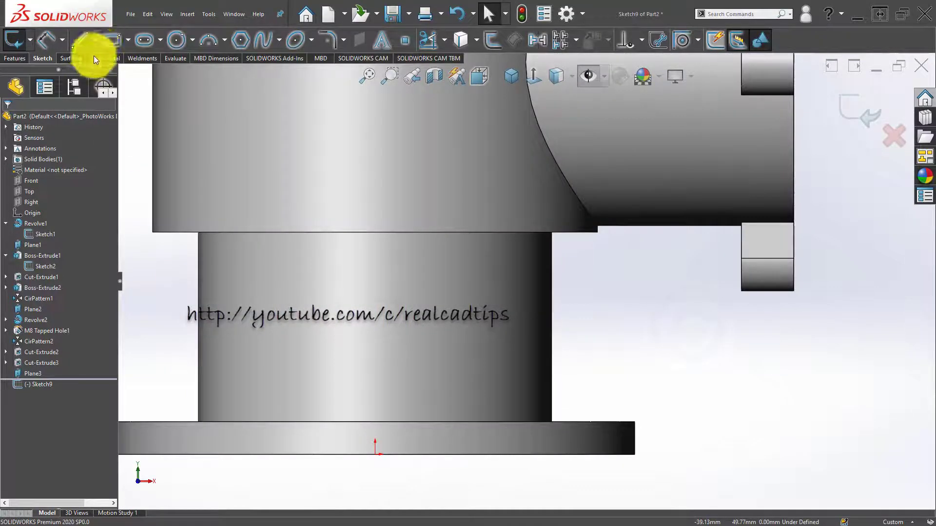
Sketch a closed arched profile from the origin, about 11.3 mm wide with sides about 15.6 mm tall and a tangent arc on top.
key("l")
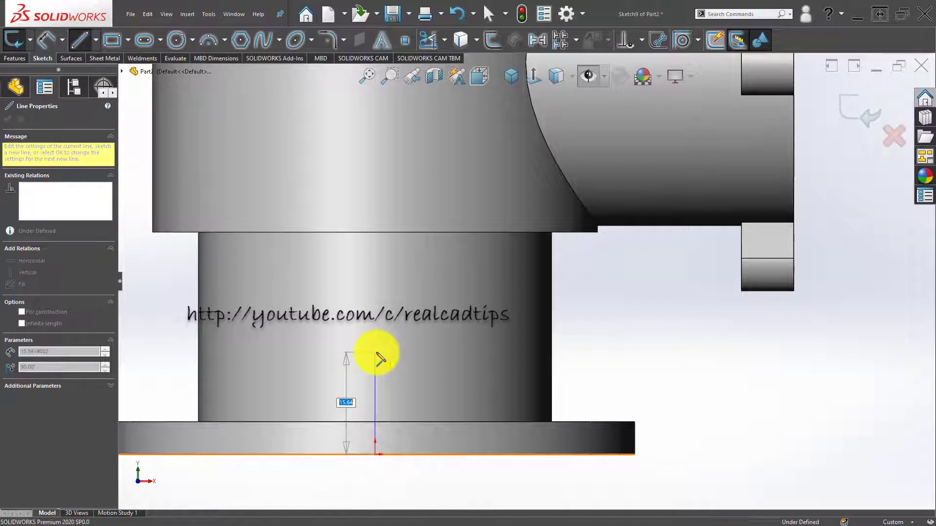
left_click(375, 352)
key("a")
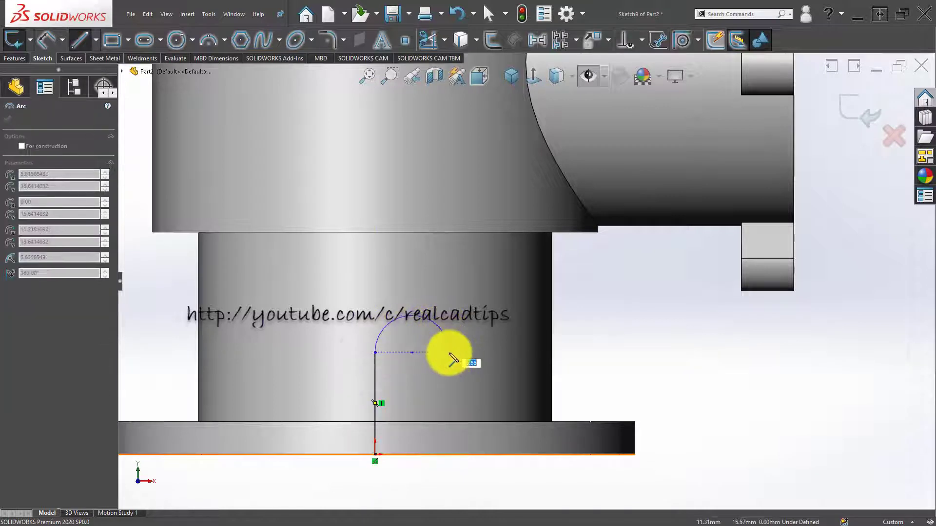
left_click(449, 352)
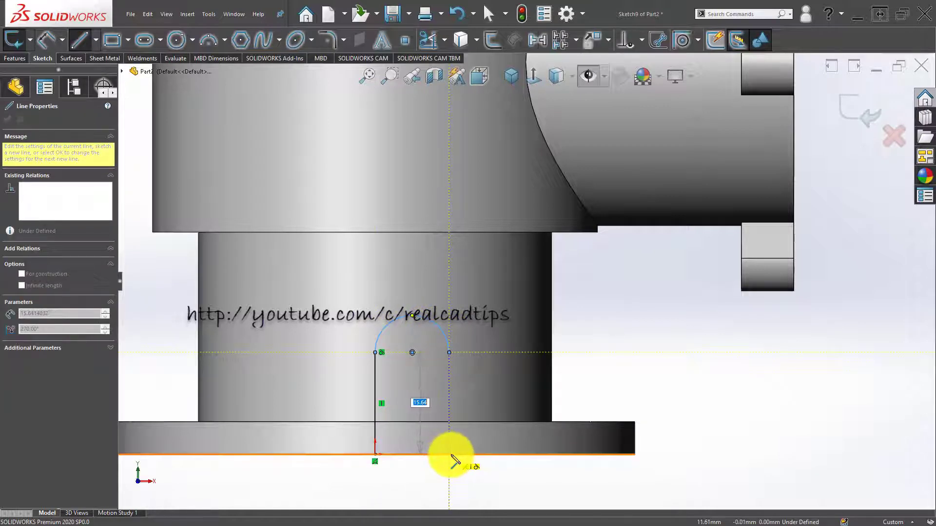
left_click(448, 454)
left_click(375, 454)
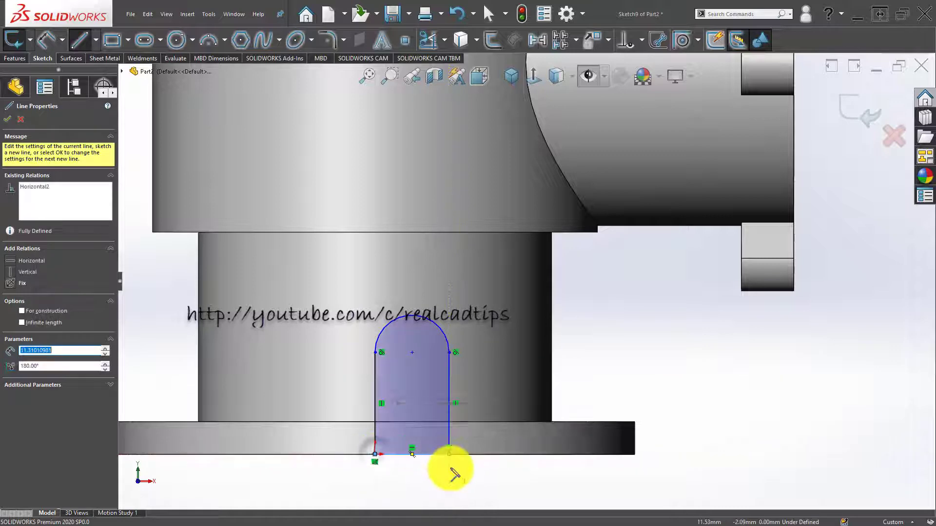
scroll(448, 473, "up", 3)
key("Escape")
Dimension the radius of the profile's top arc as 8 mm.
scroll(482, 427, "down", 2)
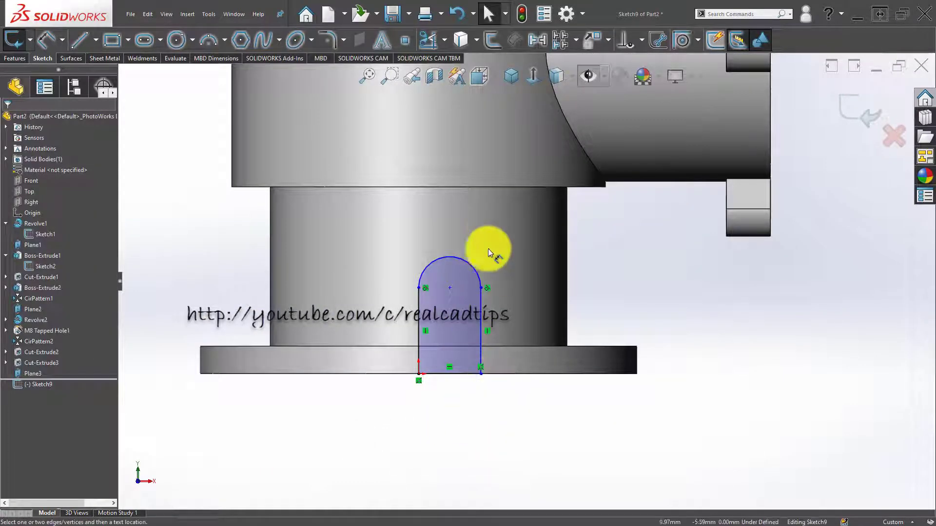
scroll(425, 186, "down", 2)
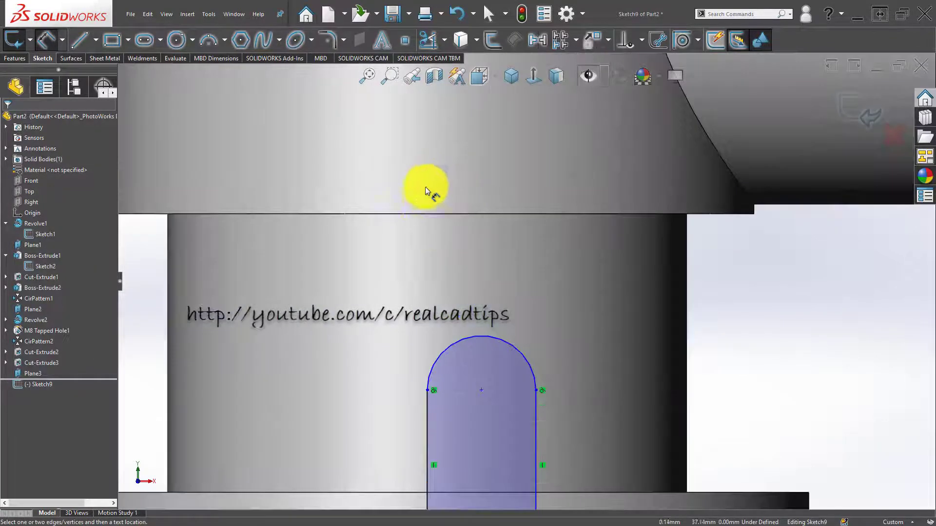
left_click(507, 342)
left_click(541, 311)
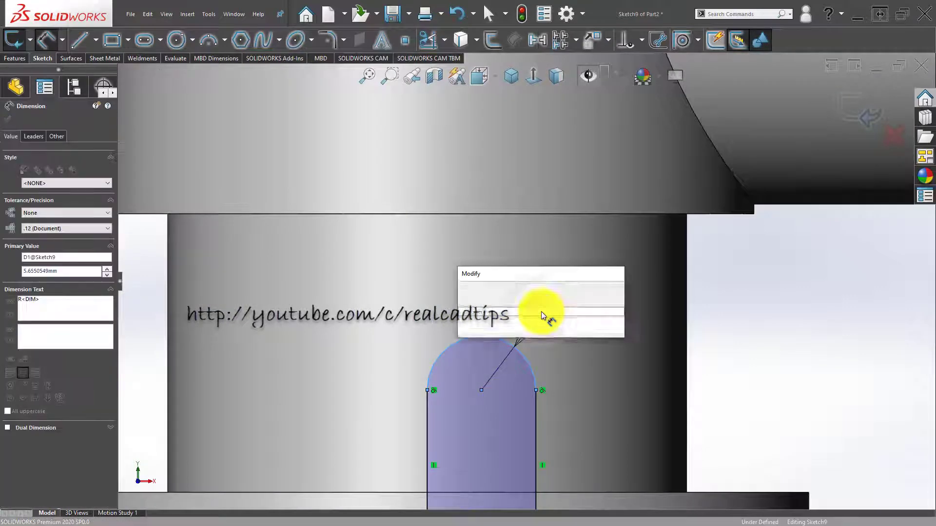
type("8")
key("Return")
scroll(532, 362, "up", 2)
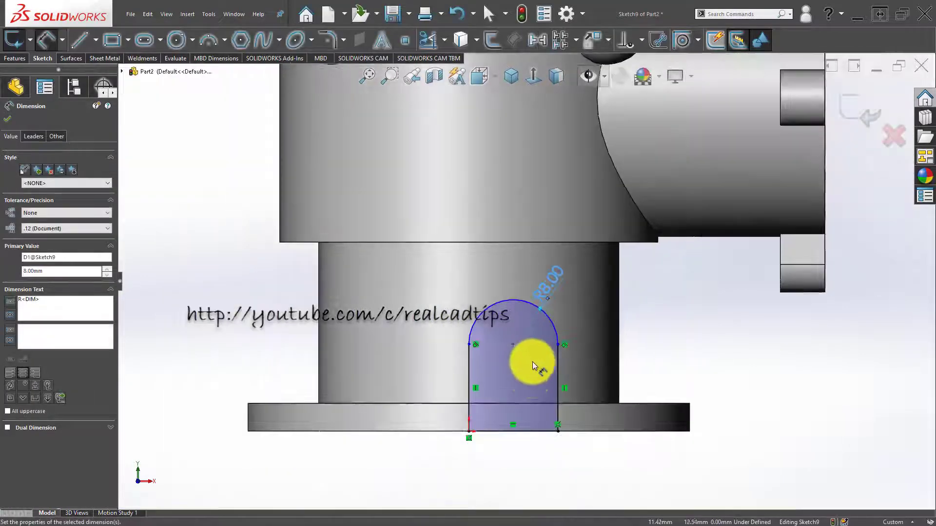
Dimension the height of the arc's centre above the flange's bottom edge as 8 mm.
left_click(544, 312)
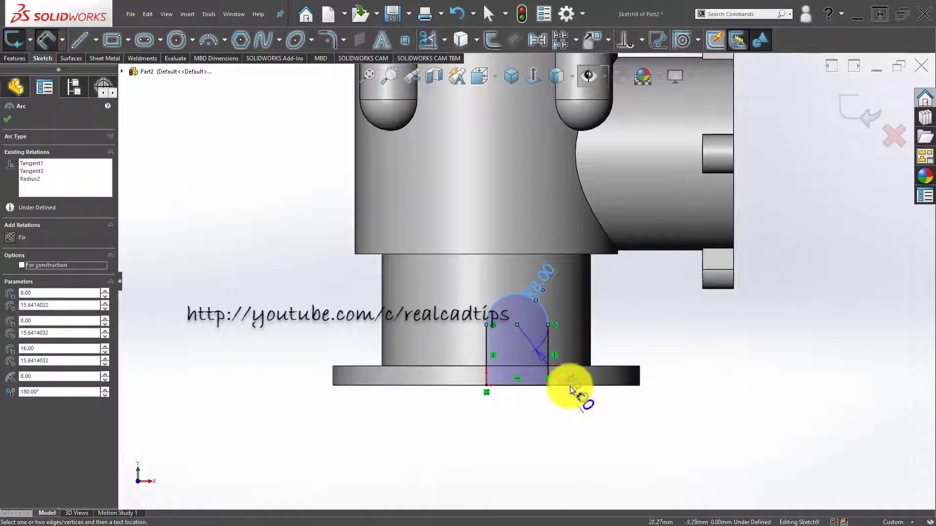
scroll(606, 378, "down", 3)
left_click(566, 372)
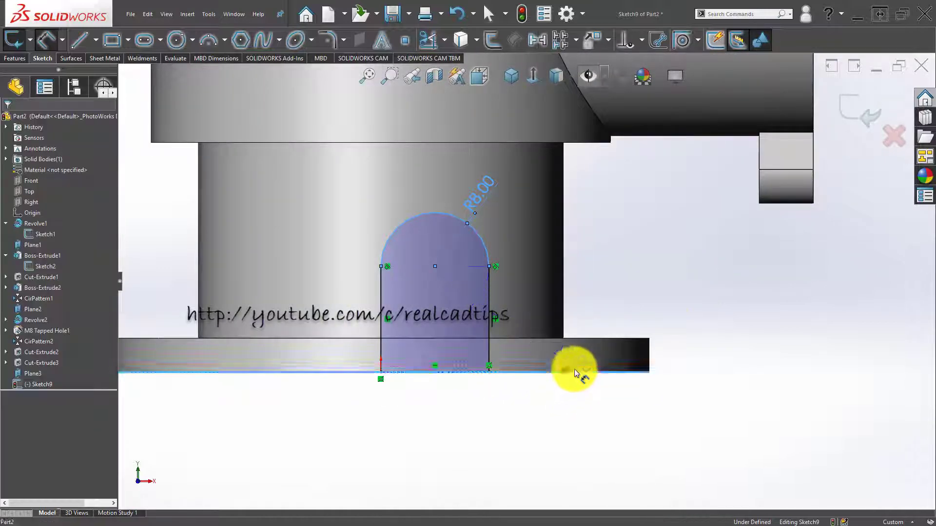
left_click(671, 324)
type("8")
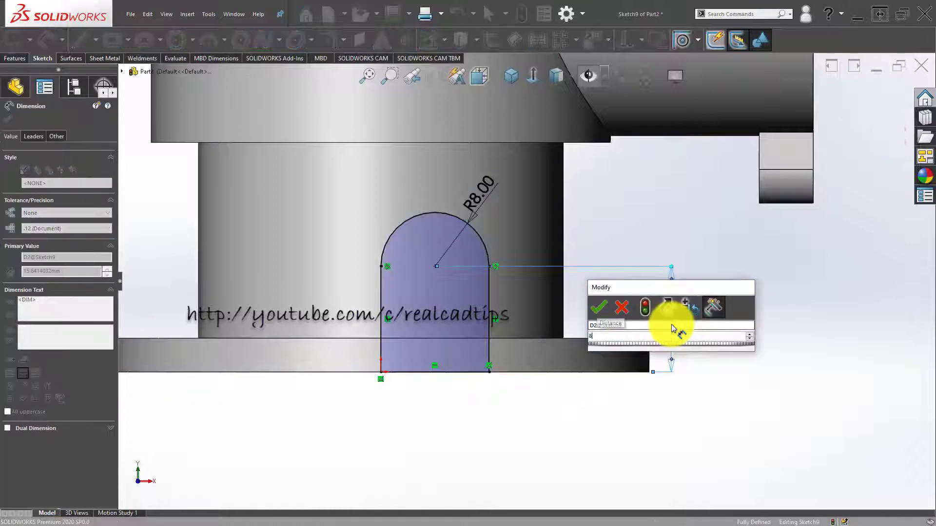
key("Return")
key("Escape")
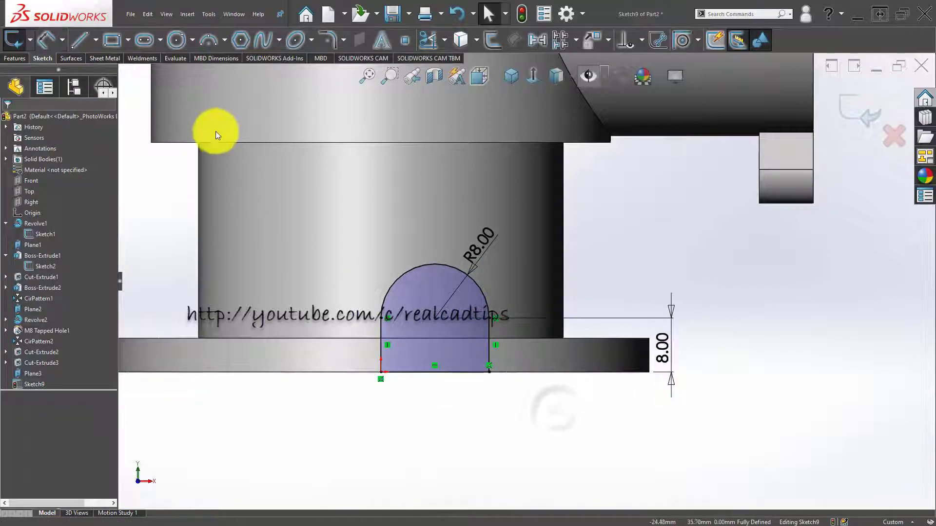
Extrude the arched profile up to the main body, merging the boss with the flange and cylinder.
scroll(166, 189, "up", 2)
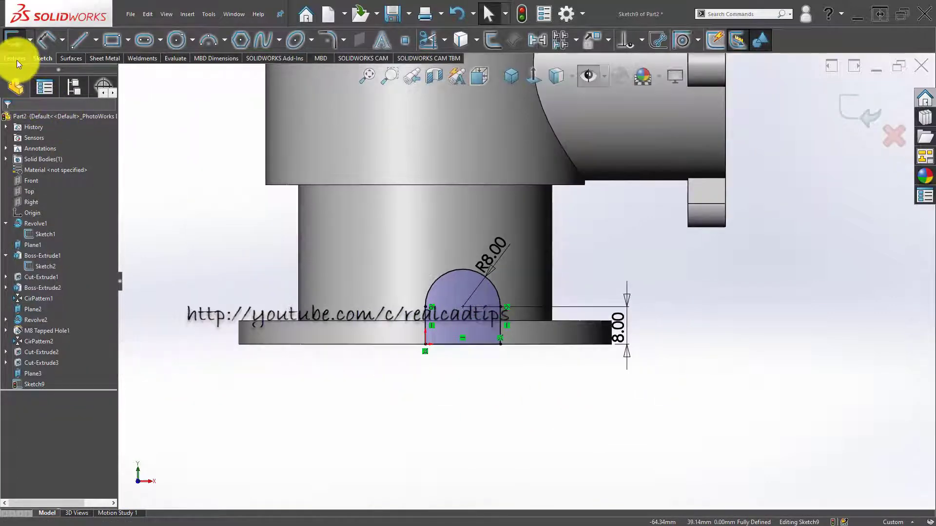
left_click(15, 58)
left_click(15, 39)
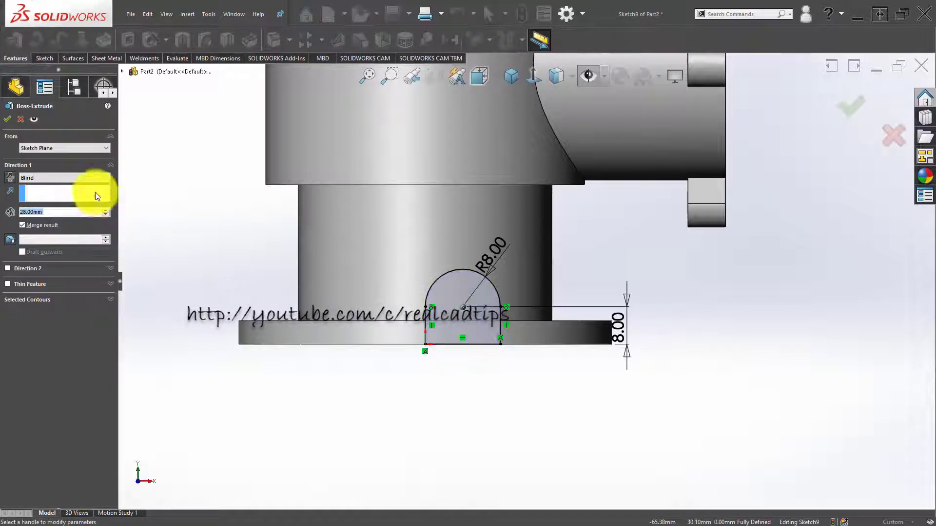
left_click(67, 178)
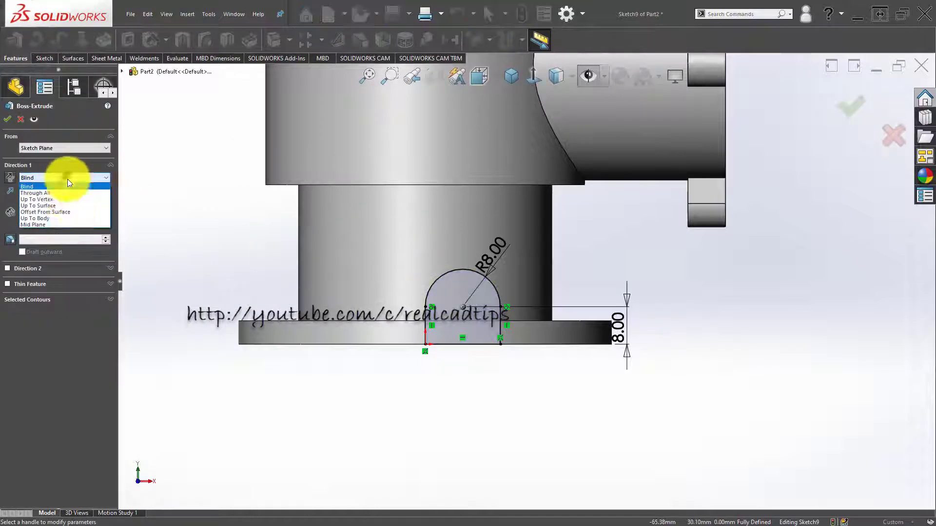
left_click(71, 220)
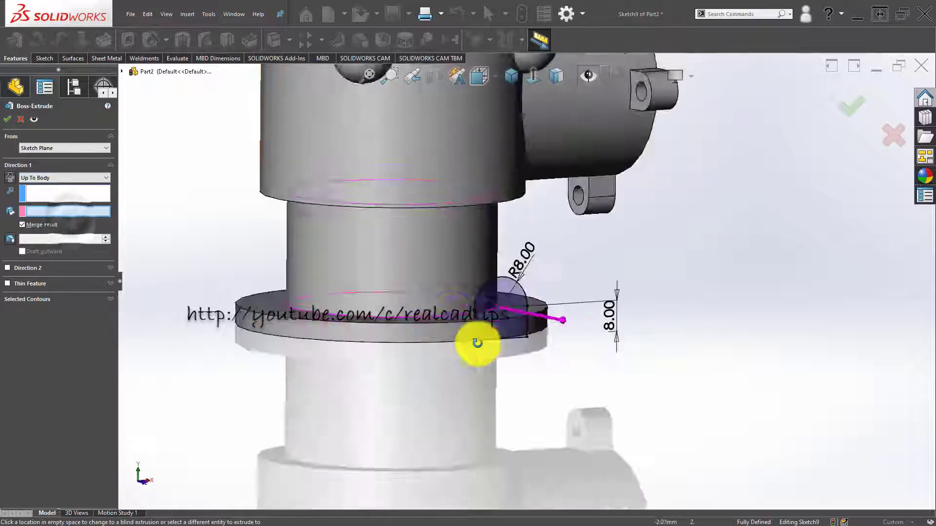
left_click(435, 273)
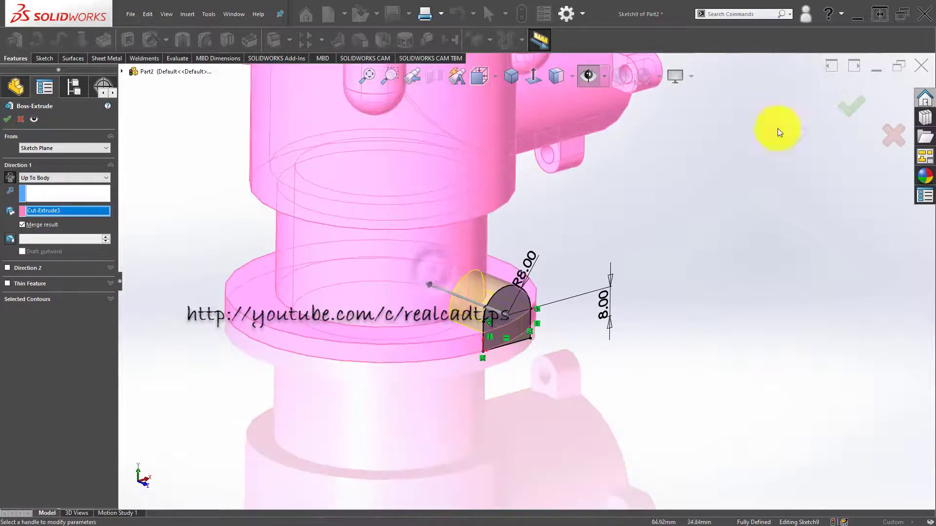
left_click(852, 104)
left_click(702, 207)
scroll(575, 290, "down", 3)
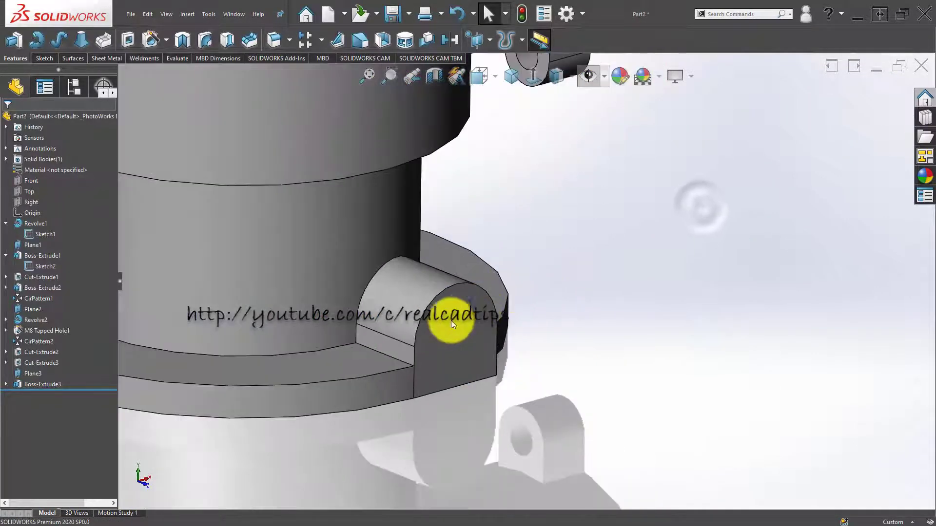
scroll(398, 264, "up", 4)
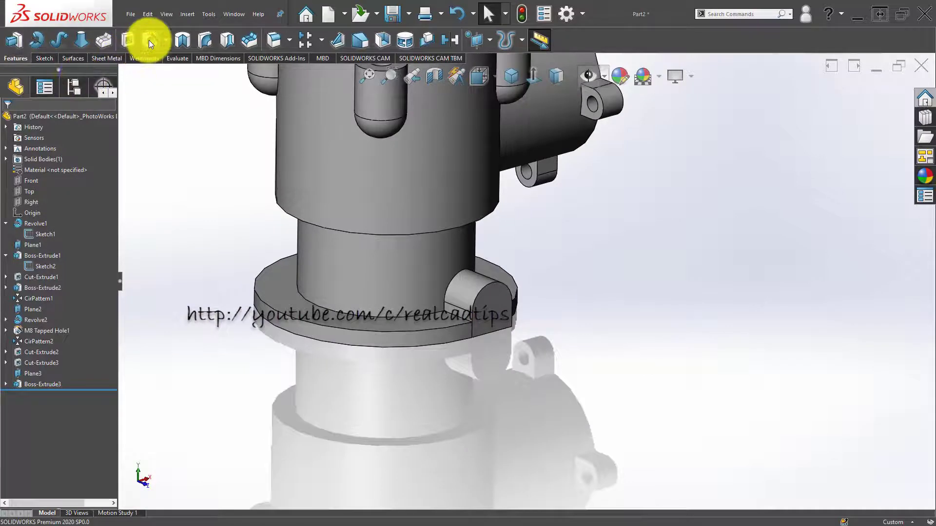
Set up a plain Hole Wizard hole of type Drill sizes with size Ø5.0.
left_click(149, 40)
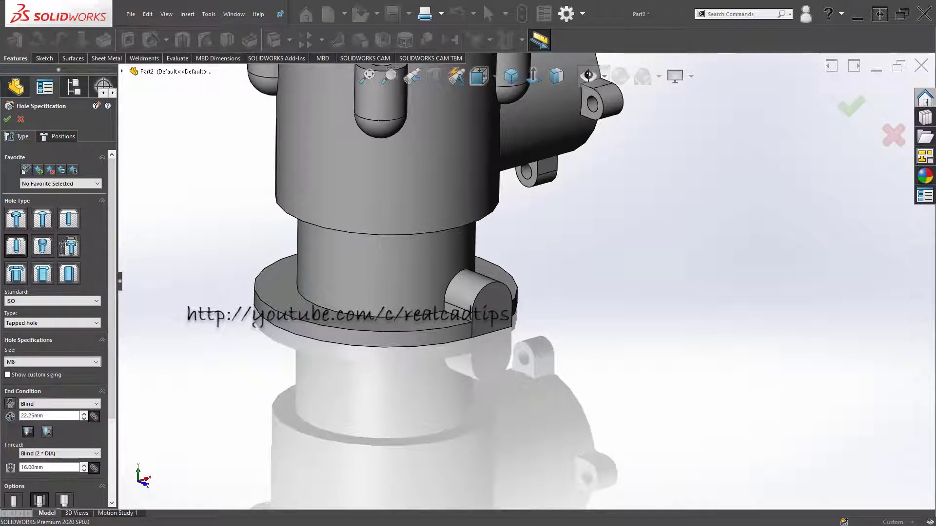
left_click(69, 218)
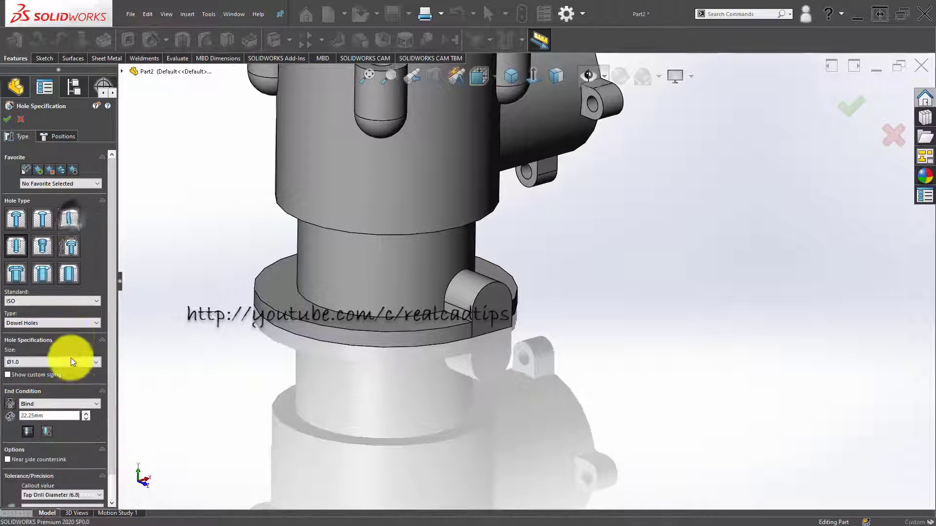
left_click(75, 361)
left_click(74, 326)
left_click(76, 321)
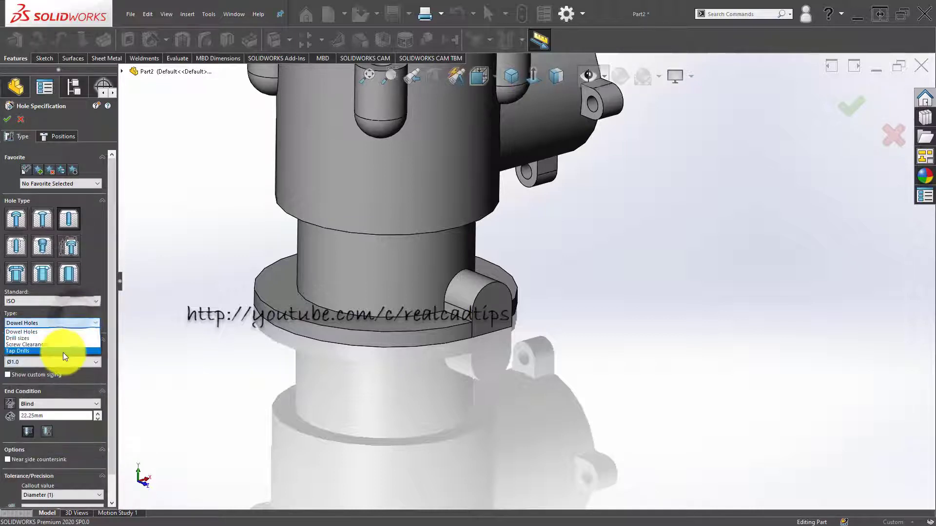
left_click(69, 339)
left_click(69, 363)
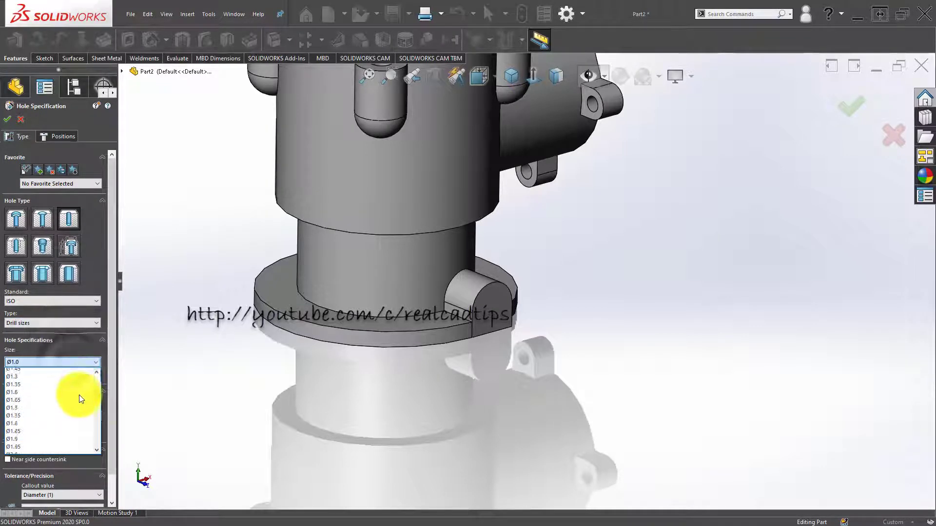
scroll(75, 403, "down", 20)
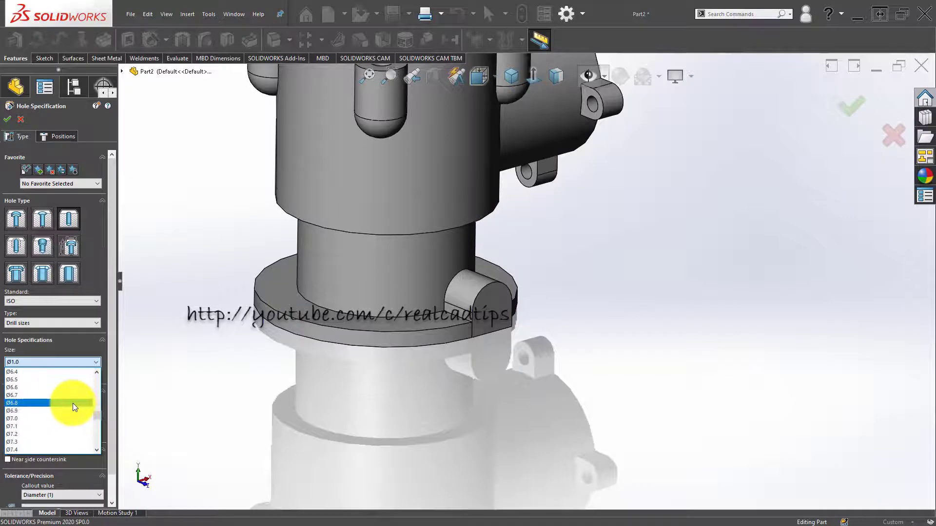
scroll(67, 393, "up", 3)
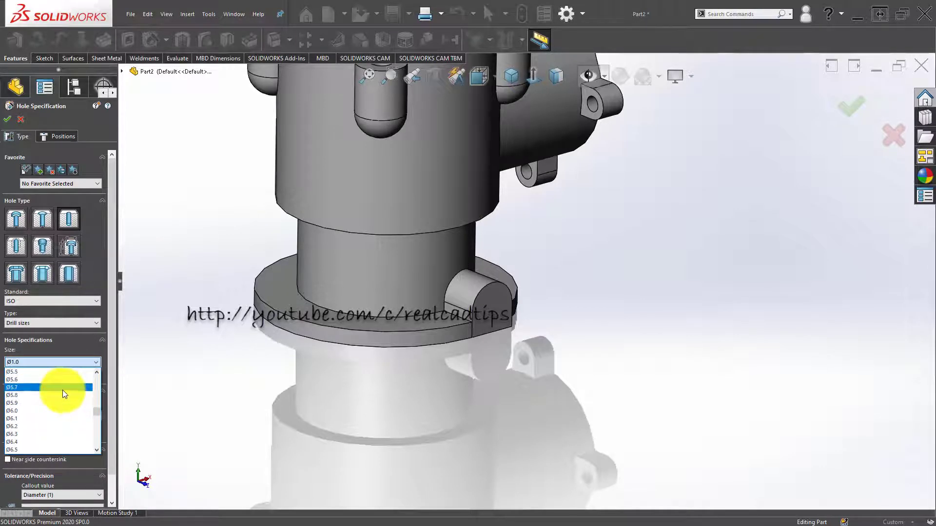
scroll(63, 390, "up", 3)
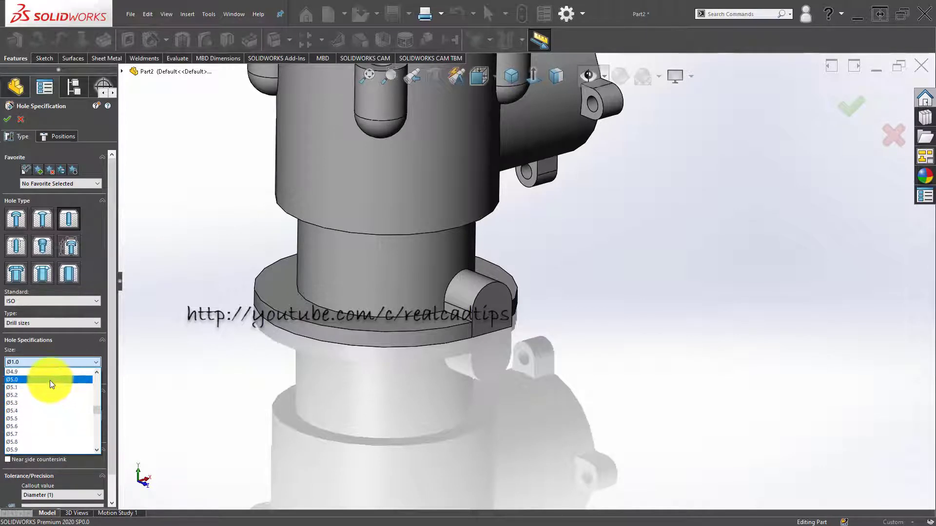
left_click(51, 385)
Place the Ø5.0 hole on the arched boss's front face using a 3D sketch, concentric with the top arc, and create it.
left_click(63, 137)
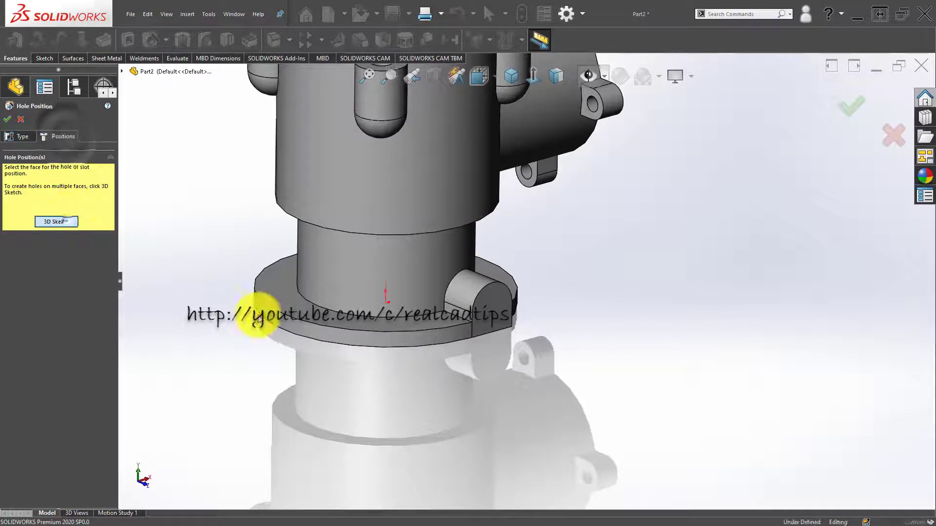
left_click(63, 221)
scroll(441, 321, "up", 5)
left_click(579, 276)
scroll(656, 281, "up", 2)
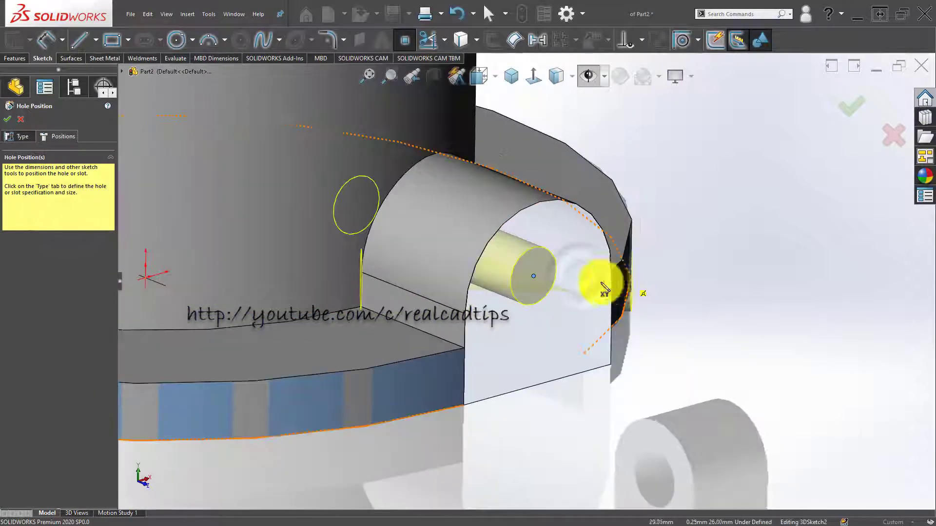
key("Escape")
left_click(506, 251)
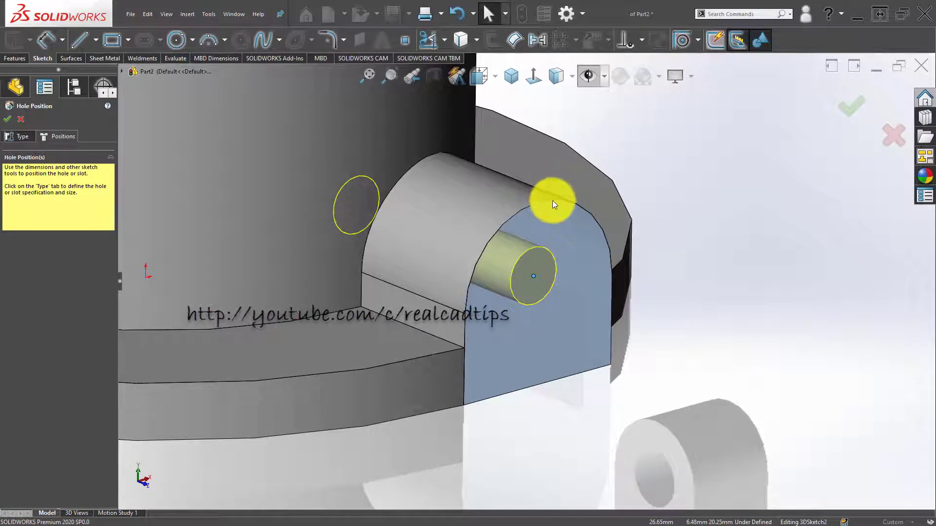
left_click(551, 200, "ctrl")
left_click(586, 165)
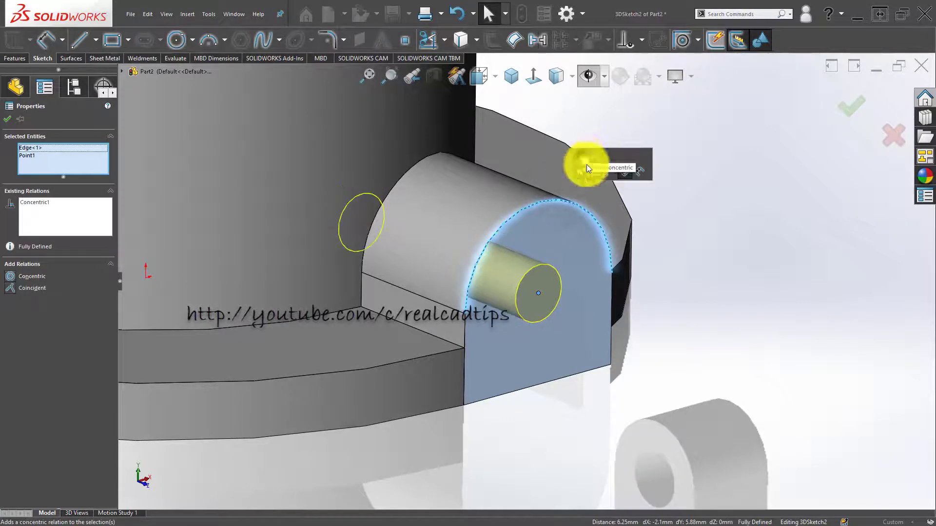
left_click(725, 209)
left_click(851, 106)
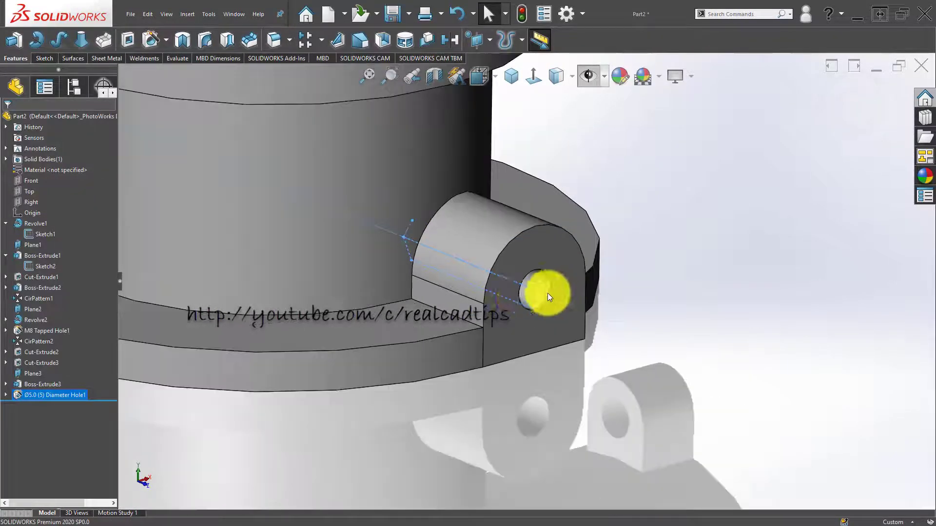
Reopen the Ø5.0 hole's definition and examine from below how far it reaches into the main bore.
left_click(60, 393)
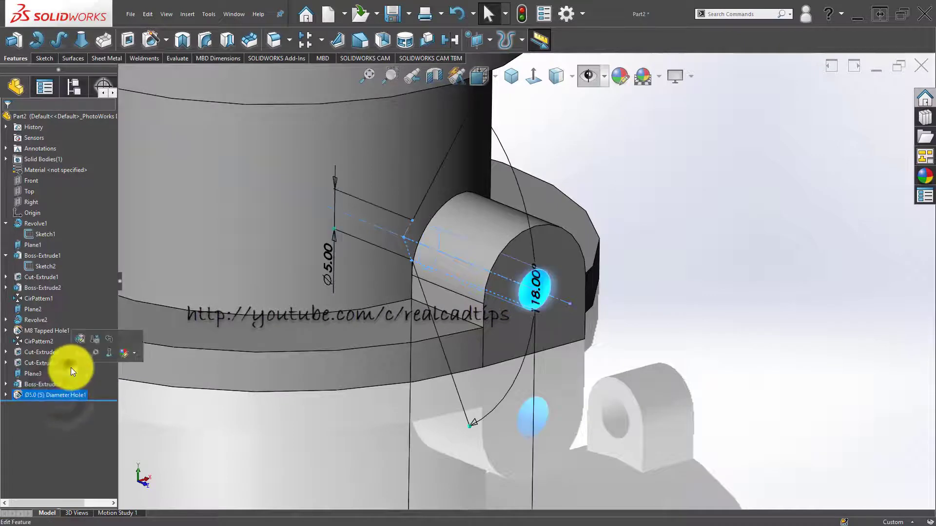
right_click(53, 394)
left_click(63, 295)
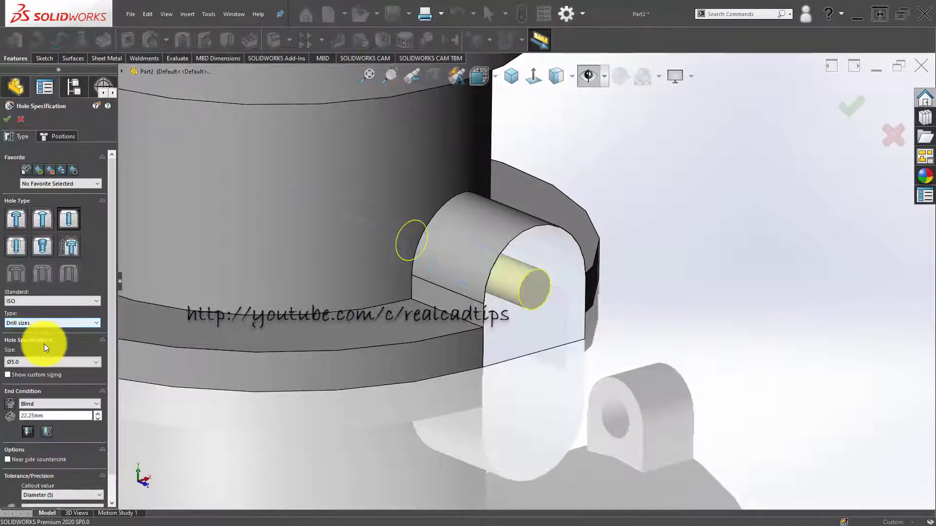
scroll(425, 288, "up", 3)
scroll(425, 288, "up", 3)
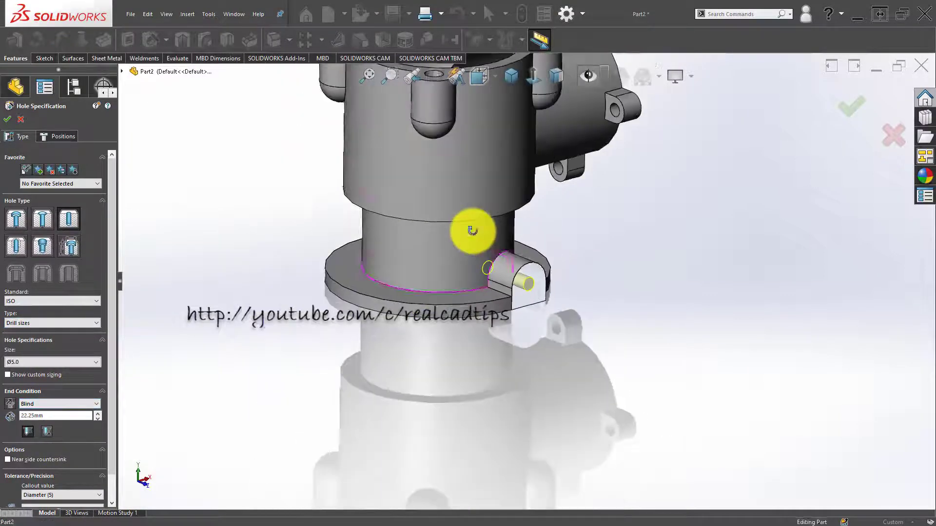
middle_click_drag(472, 230, 456, 261)
scroll(456, 261, "down", 4)
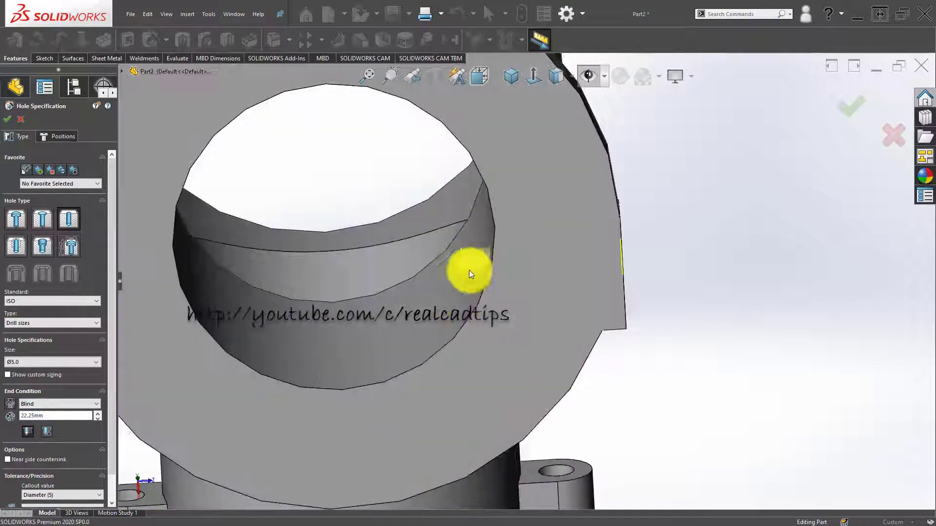
scroll(591, 234, "up", 2)
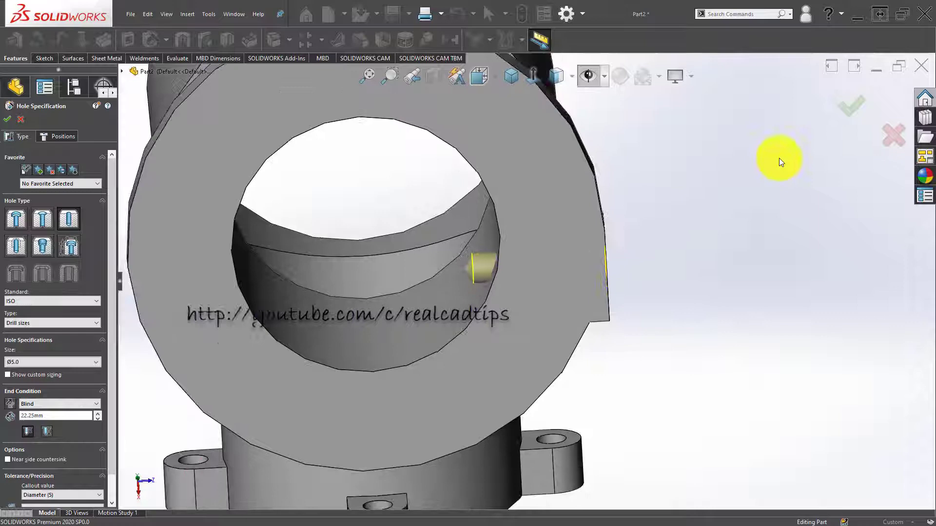
left_click(850, 109)
Set up a second Hole Wizard hole of type Drill sizes with size Ø9.0.
middle_click_drag(619, 256, 501, 387)
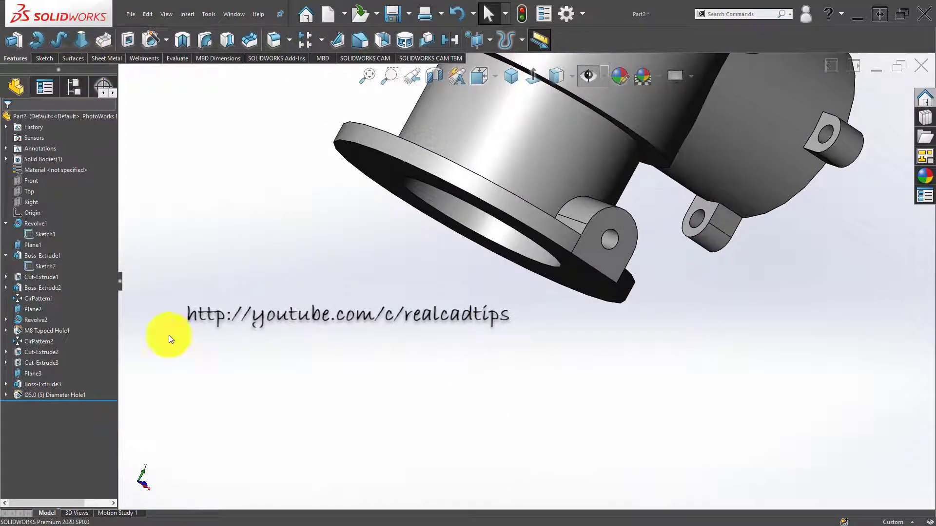
left_click(147, 40)
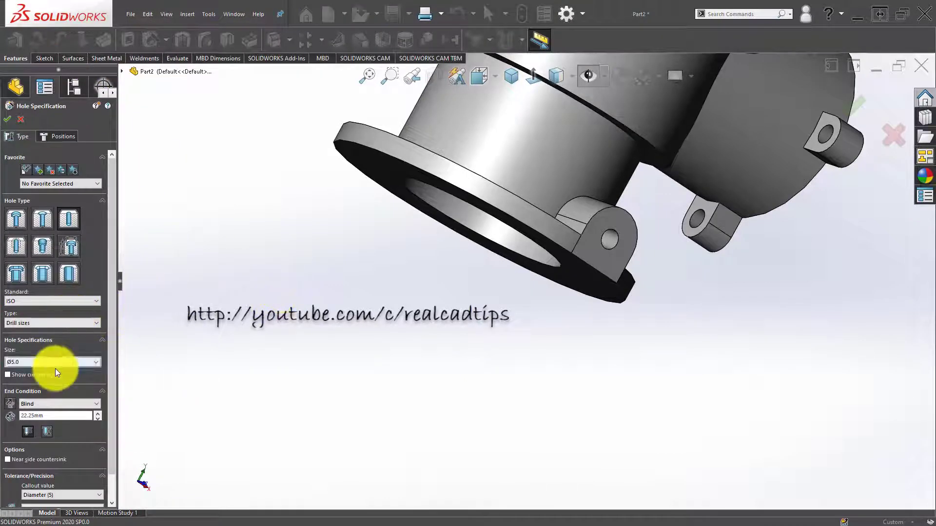
left_click(69, 366)
scroll(66, 411, "down", 5)
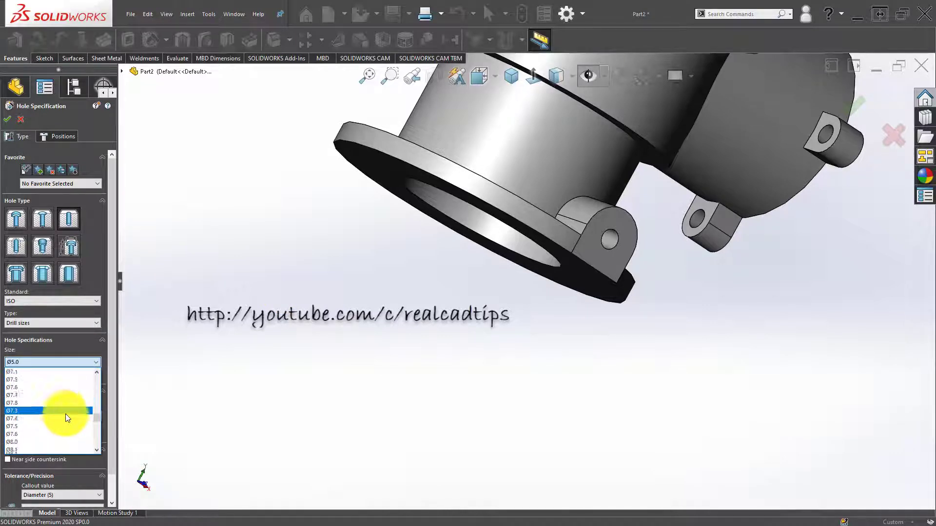
scroll(66, 414, "down", 6)
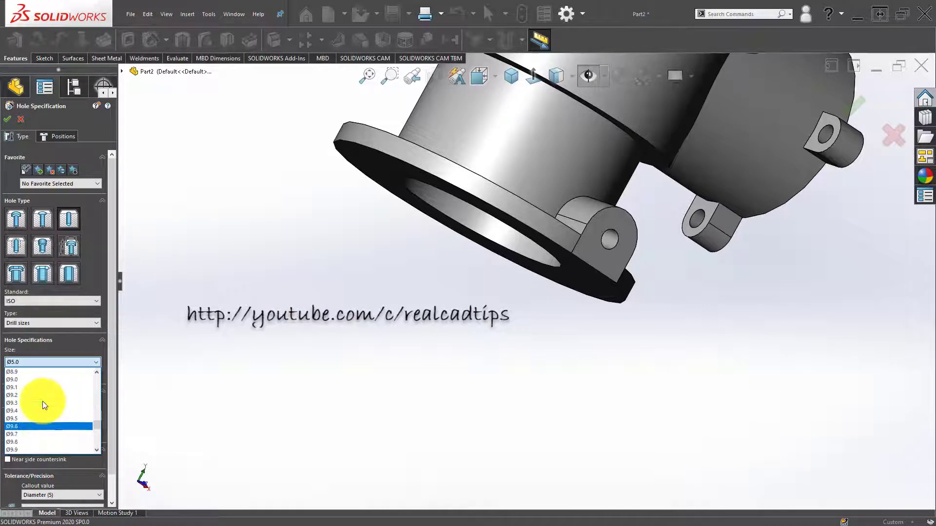
left_click(32, 382)
Place the Ø9.0 hole on the arched boss's front face using a 3D sketch and make it concentric with the top arc.
left_click(64, 137)
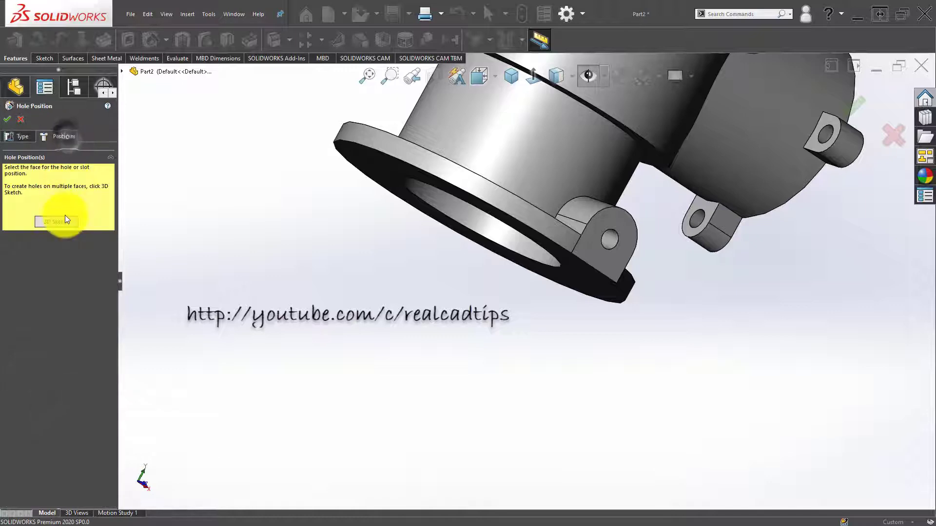
left_click(65, 219)
scroll(620, 225, "down", 3)
left_click(613, 228)
scroll(614, 250, "down", 3)
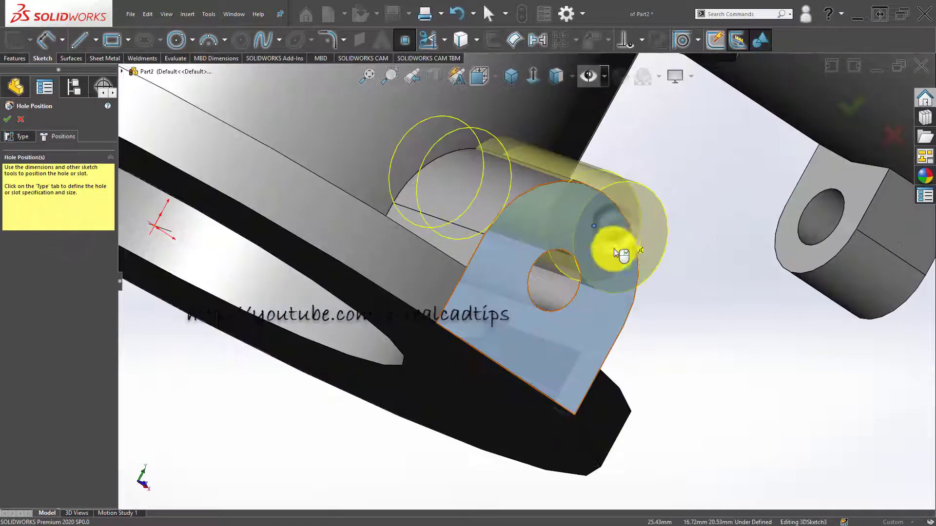
key("Escape")
left_click(631, 230, "ctrl")
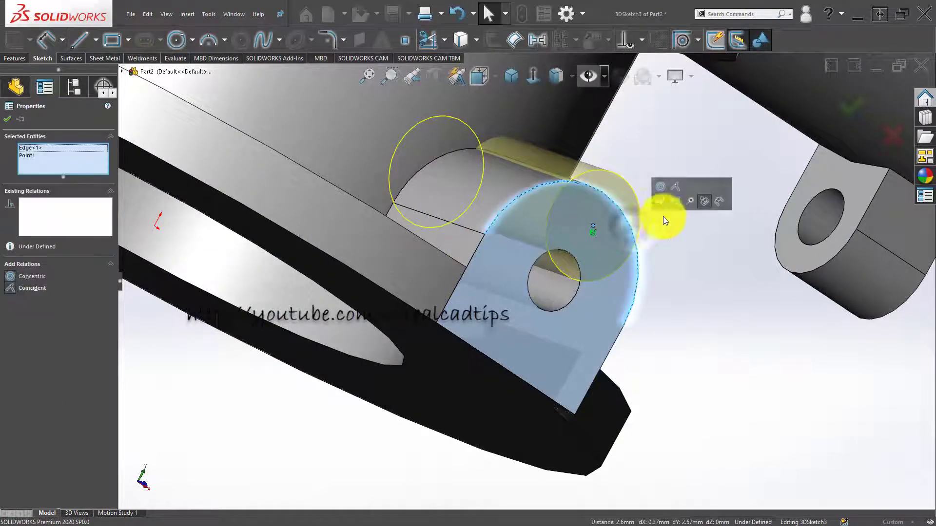
left_click(658, 189)
left_click(680, 270)
scroll(620, 274, "up", 5)
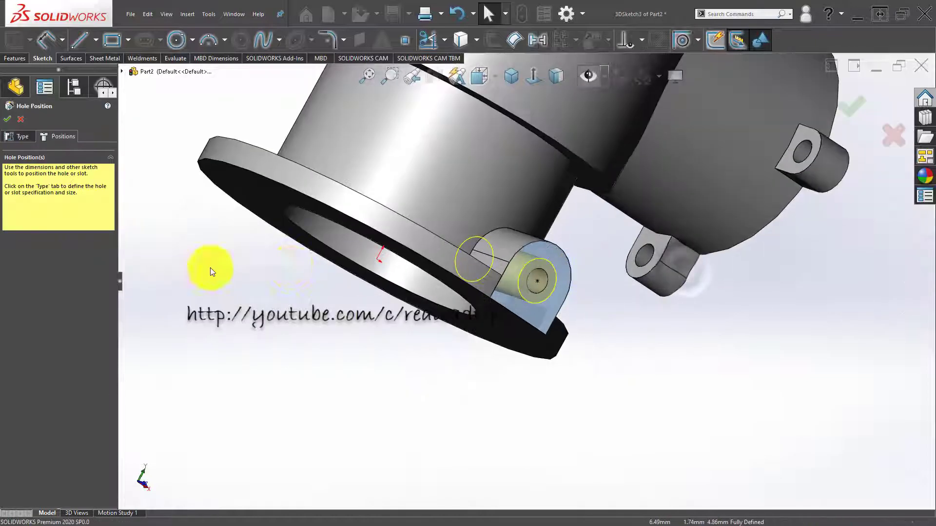
Set the Ø9.0 hole's blind depth to 9 mm.
left_click(23, 137)
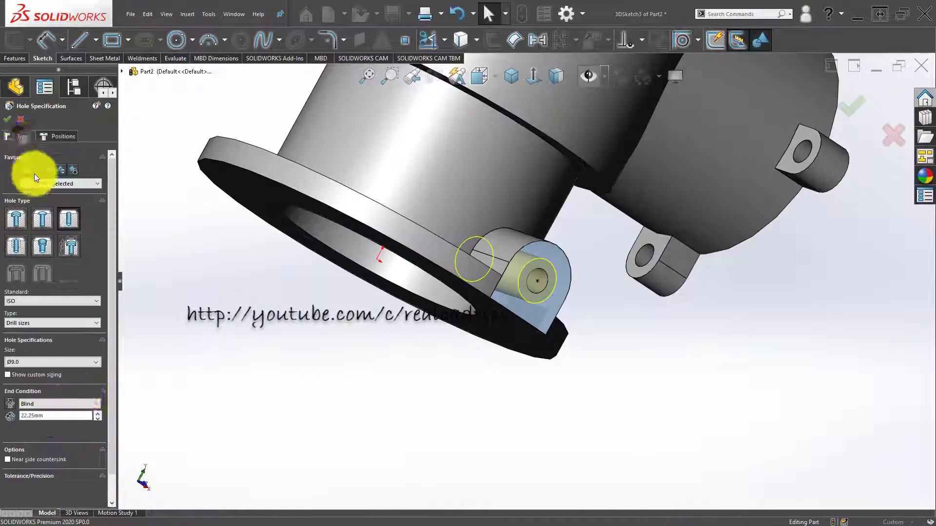
left_click(56, 414)
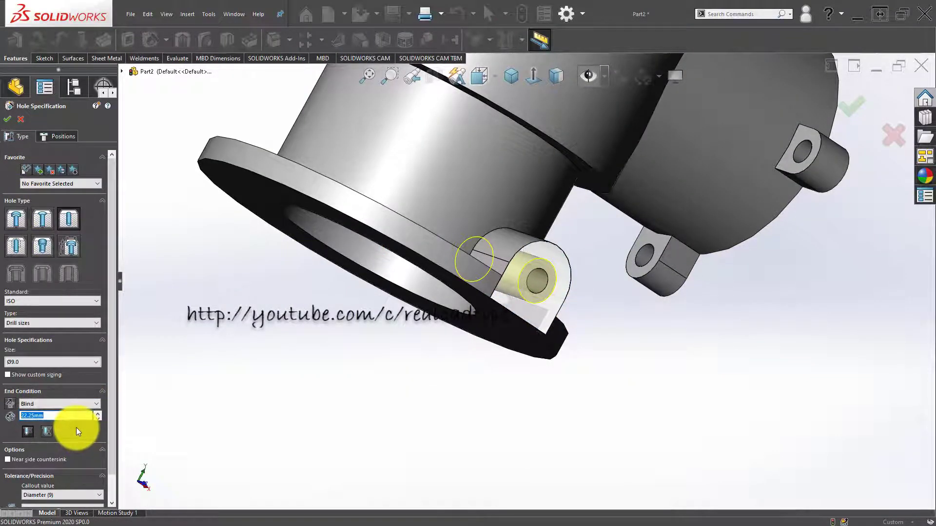
type("9")
key("Return")
middle_click_drag(309, 385, 706, 205)
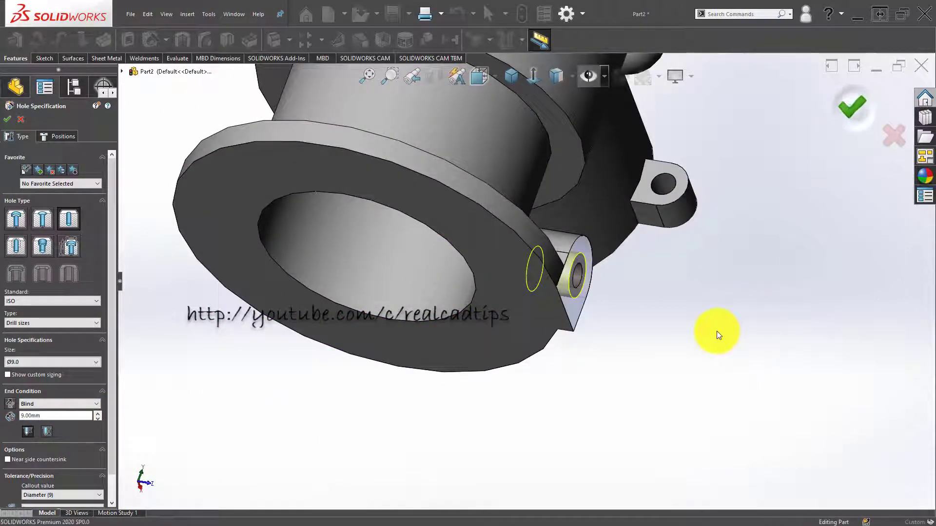
Accept the Ø9.0 hole and check the finished stepped hole in the arched boss.
scroll(549, 283, "down", 4)
middle_click_drag(548, 282, 490, 307)
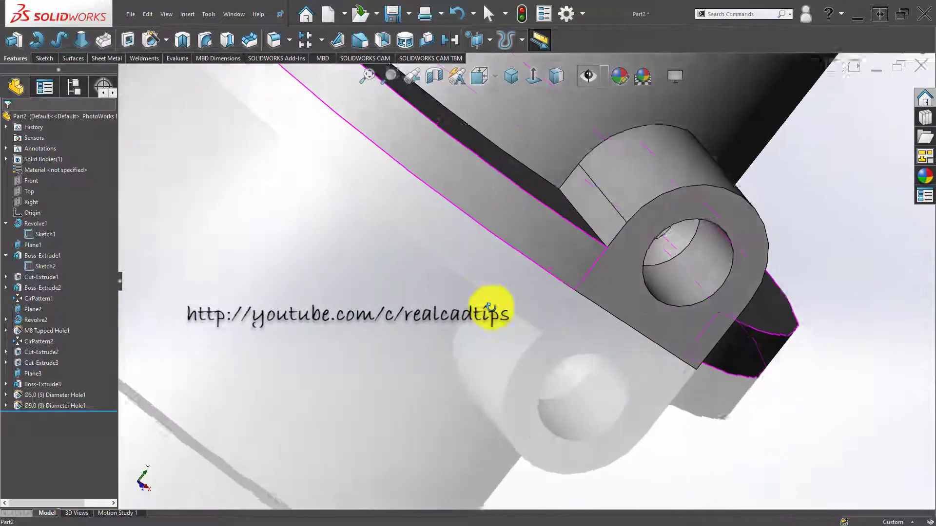
scroll(491, 307, "up", 5)
middle_click_drag(518, 253, 211, 332)
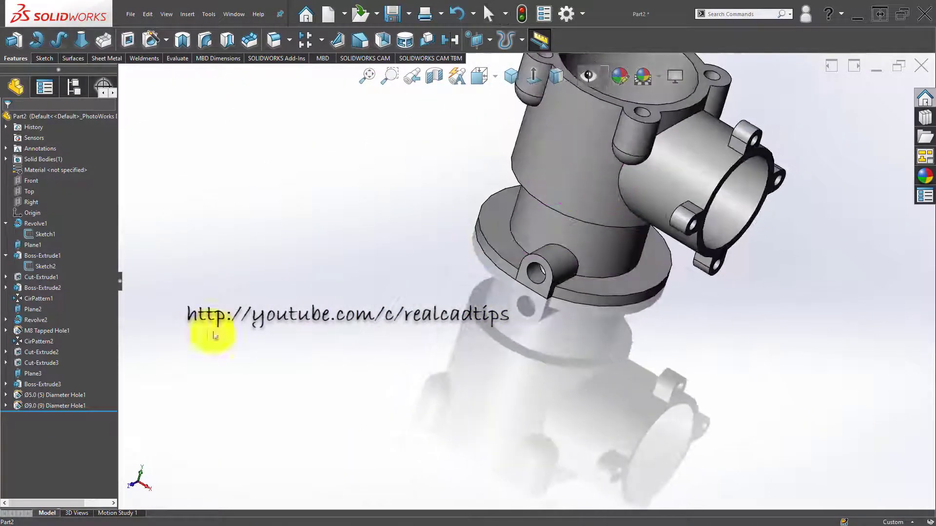
Circular-pattern the arched boss with its Ø5.0 and Ø9.0 holes around the neck's cylindrical face, 4 equally spaced instances over 360°.
left_click(58, 397)
left_click(59, 406, "ctrl")
left_click(50, 384, "ctrl")
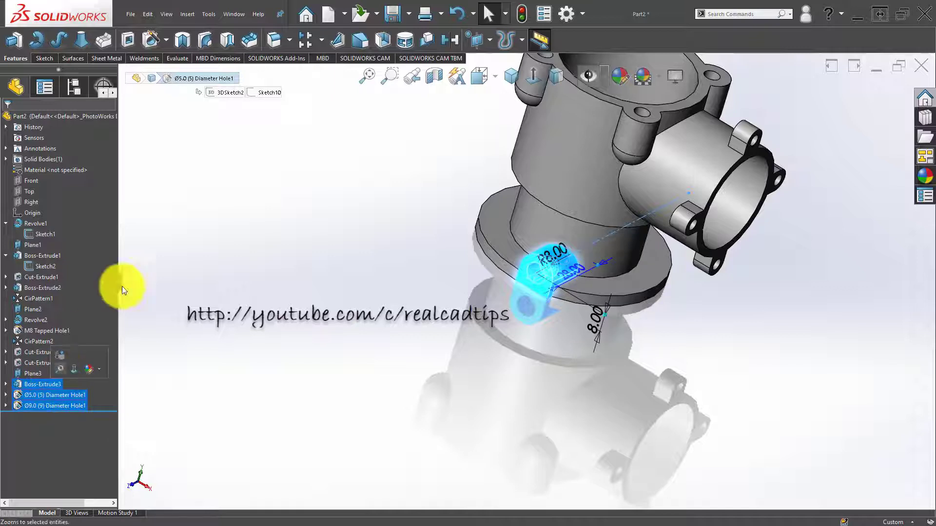
left_click(321, 42)
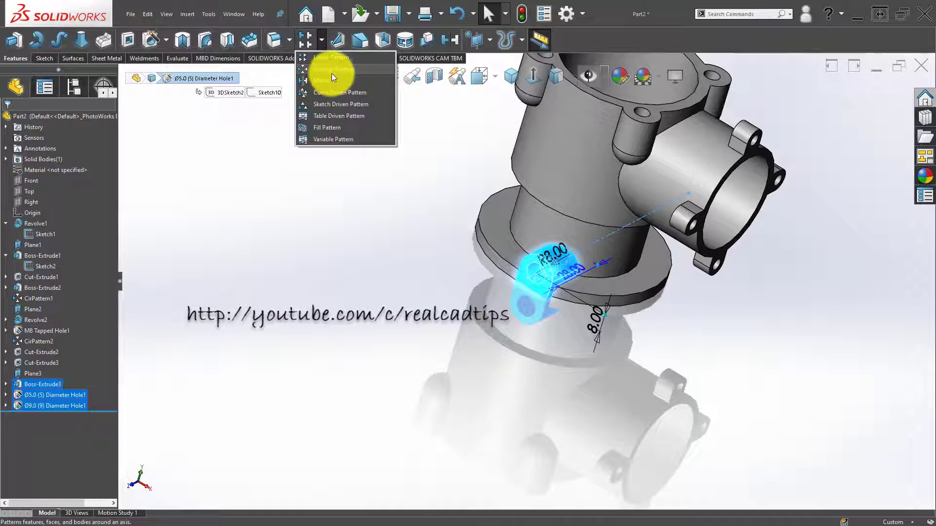
left_click(331, 73)
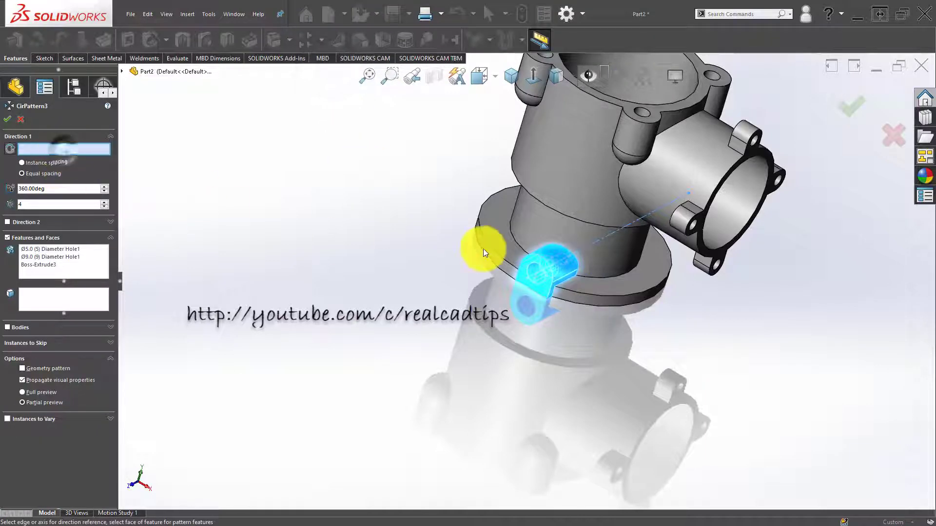
left_click(533, 224)
middle_click_drag(534, 224, 376, 241)
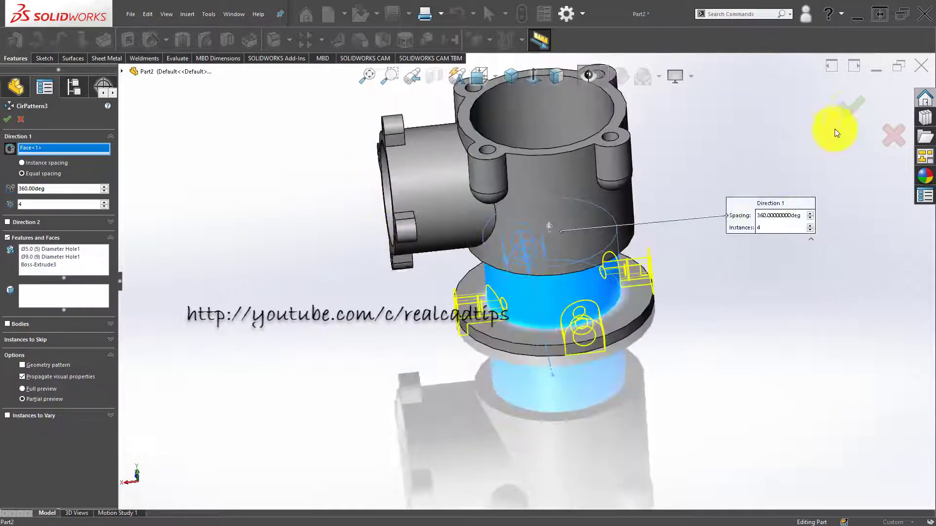
left_click(850, 106)
middle_click_drag(741, 152, 401, 238)
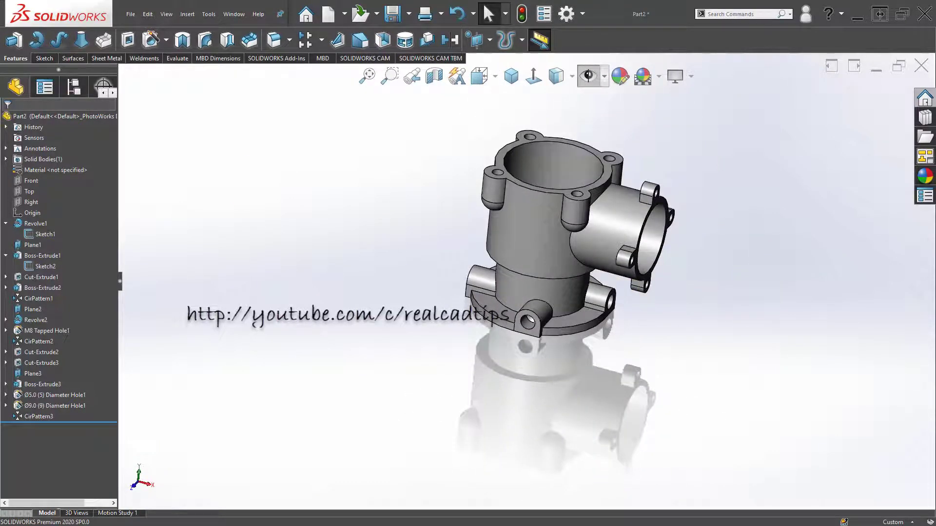
Start a sketch on the bottom flange's upper face, section the model at that face, and view it straight on.
scroll(521, 342, "down", 3)
left_click(493, 328)
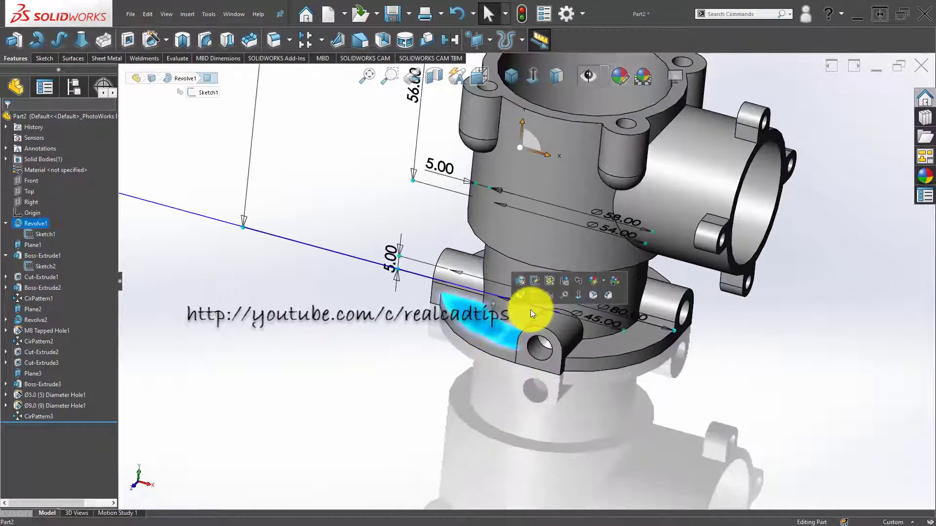
left_click(520, 295)
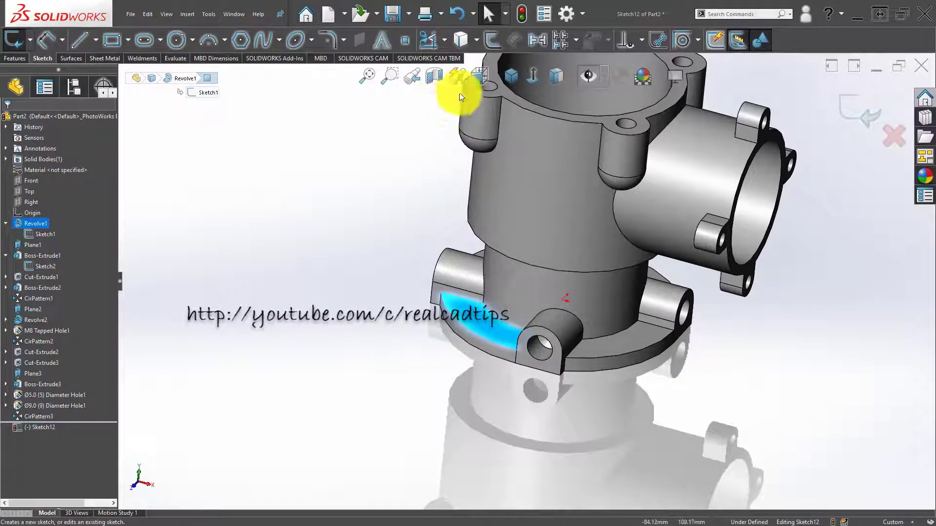
left_click(439, 77)
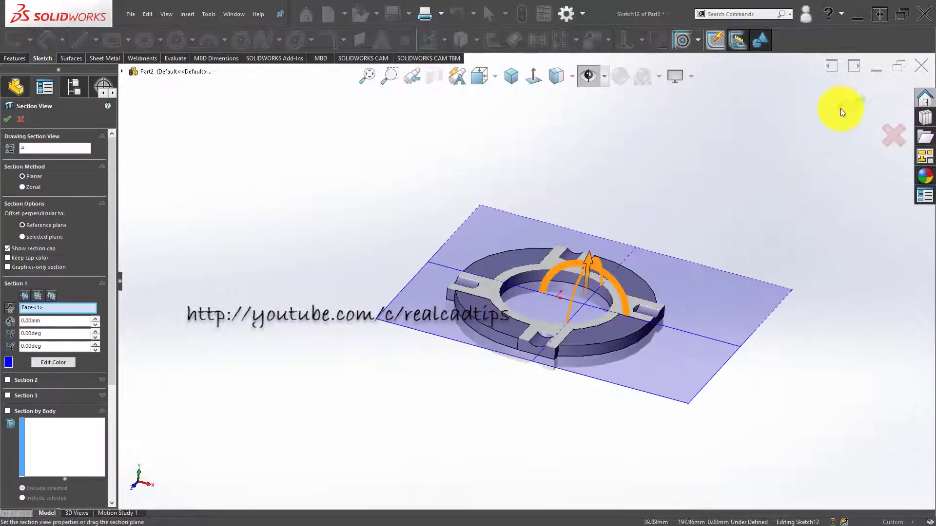
scroll(583, 291, "down", 3)
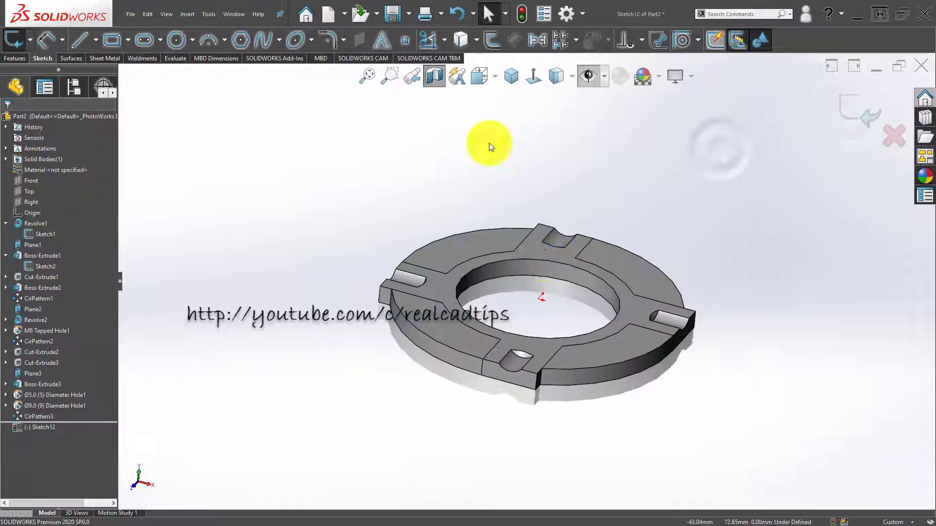
left_click(539, 77)
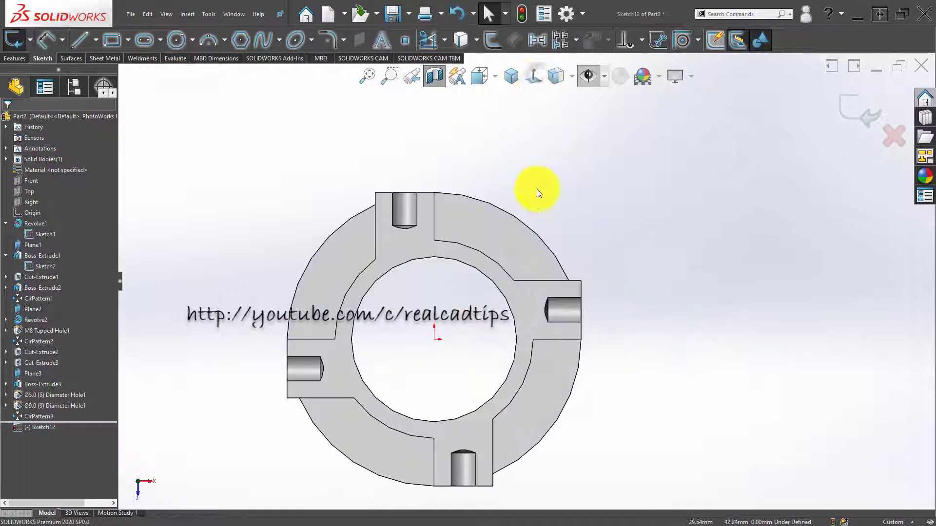
Sketch a circle about 67 mm in diameter centred on the origin of the sectioned flange.
left_click(176, 39)
left_click(435, 340)
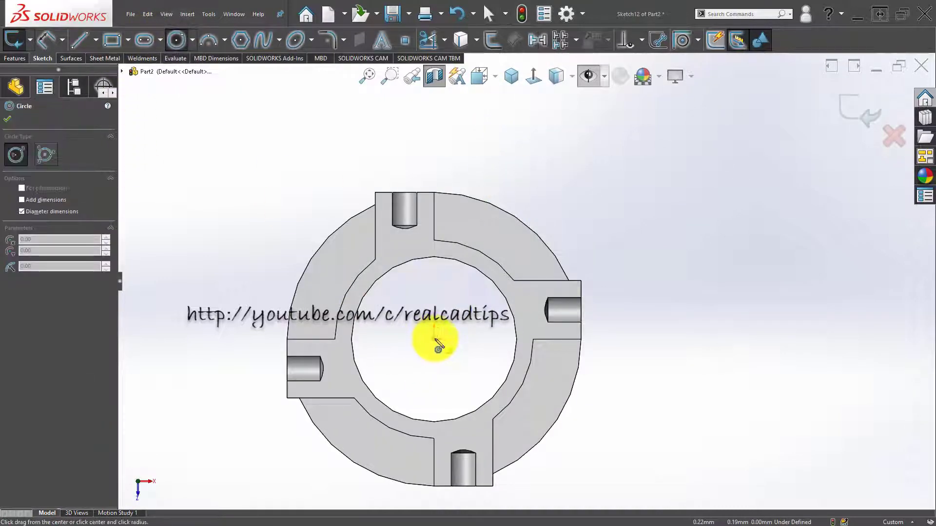
left_click(477, 226)
key("Escape")
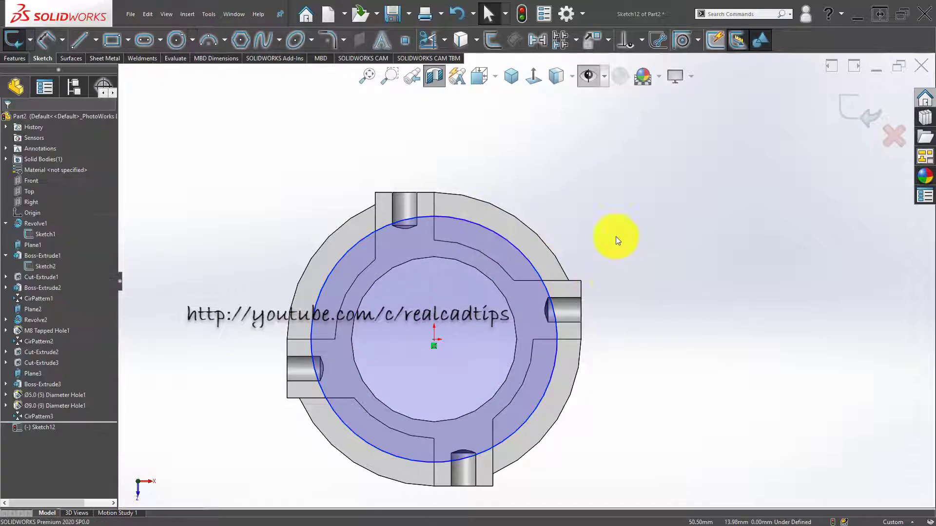
Dimension the circle's diameter to 70 mm.
key("d")
left_click(478, 229)
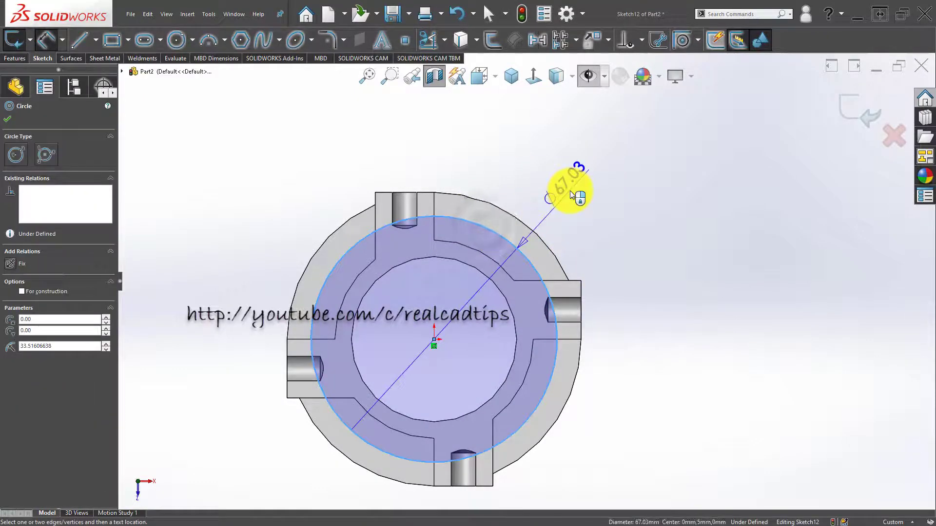
left_click(565, 192)
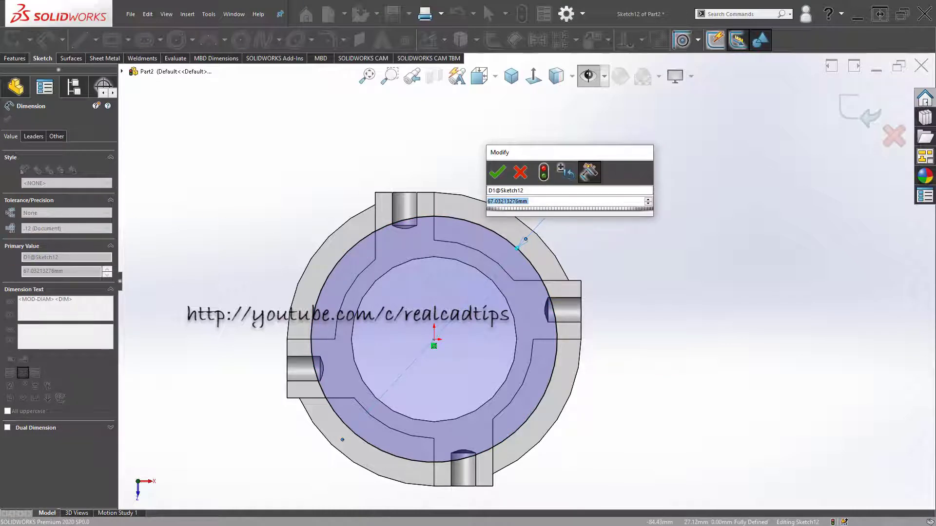
left_click_drag(524, 155, 615, 142)
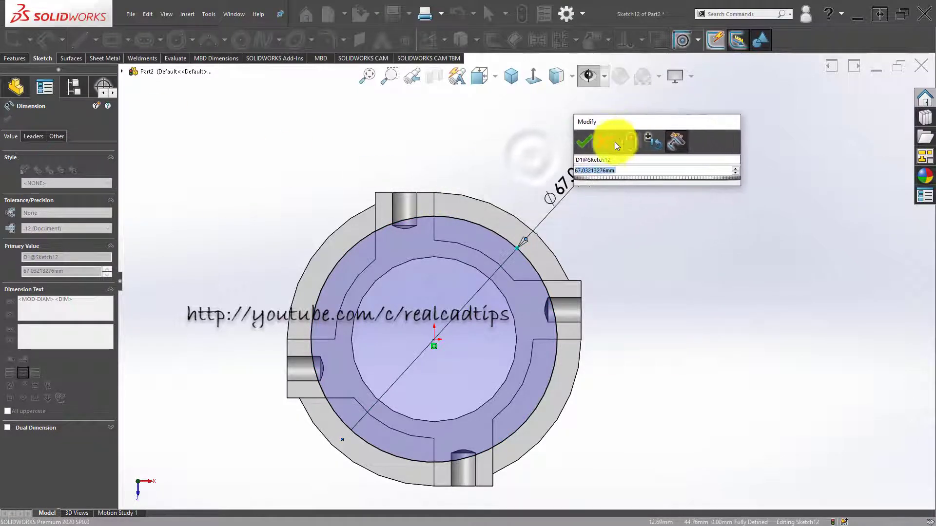
type("8")
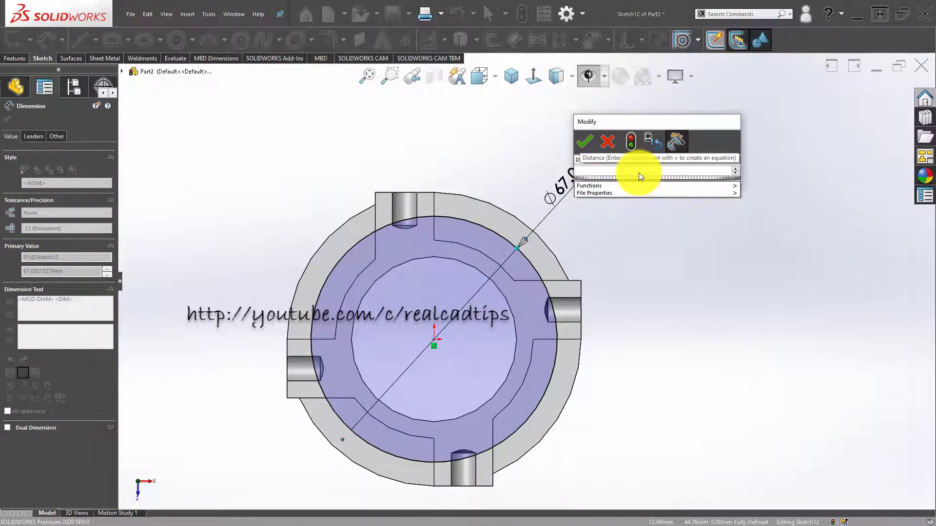
key("Escape")
left_click(690, 242)
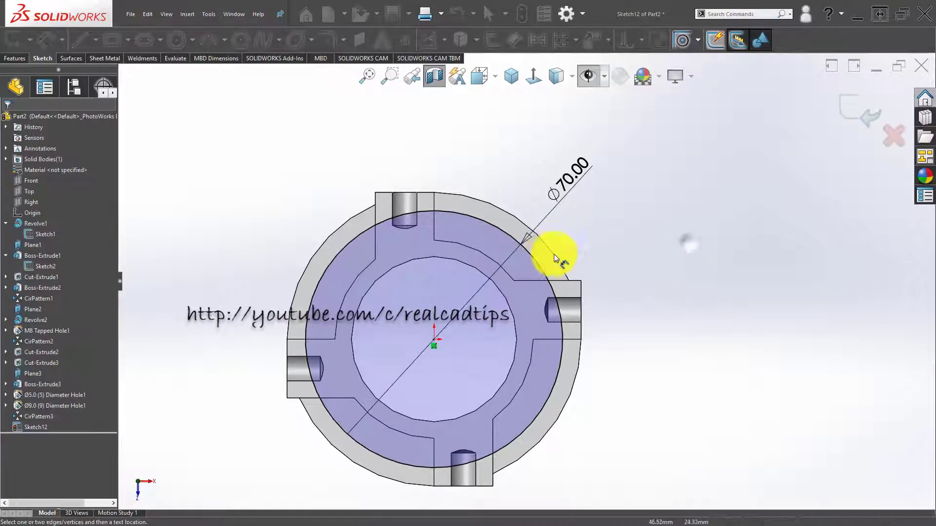
Sketch a diagonal line from the circle to the origin and a horizontal line about 53 mm long outward from the origin.
scroll(552, 256, "down", 2)
left_click(79, 40)
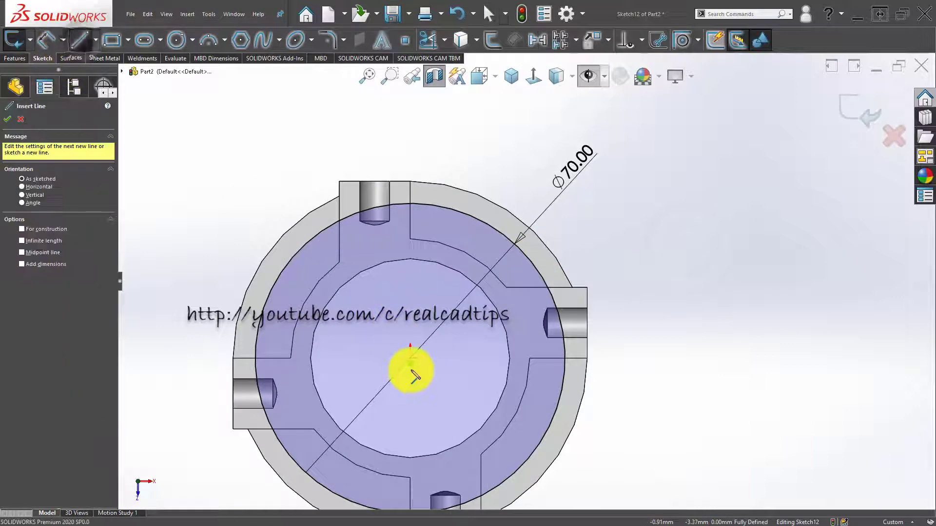
left_click_drag(423, 358, 522, 256)
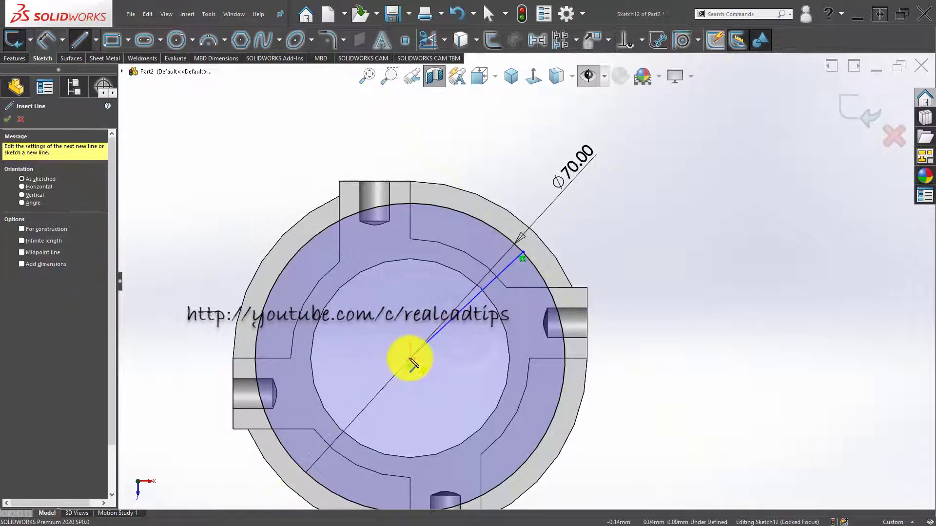
left_click(410, 359)
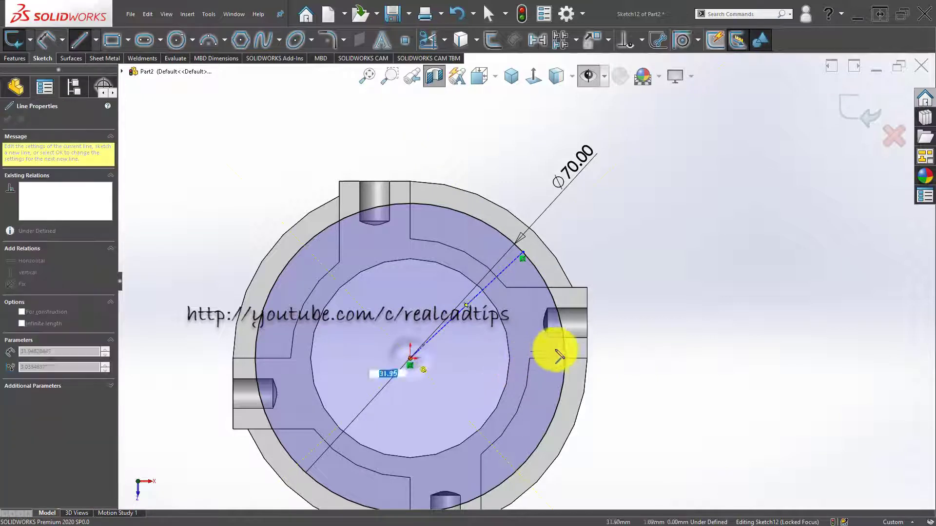
left_click(643, 358)
key("Escape")
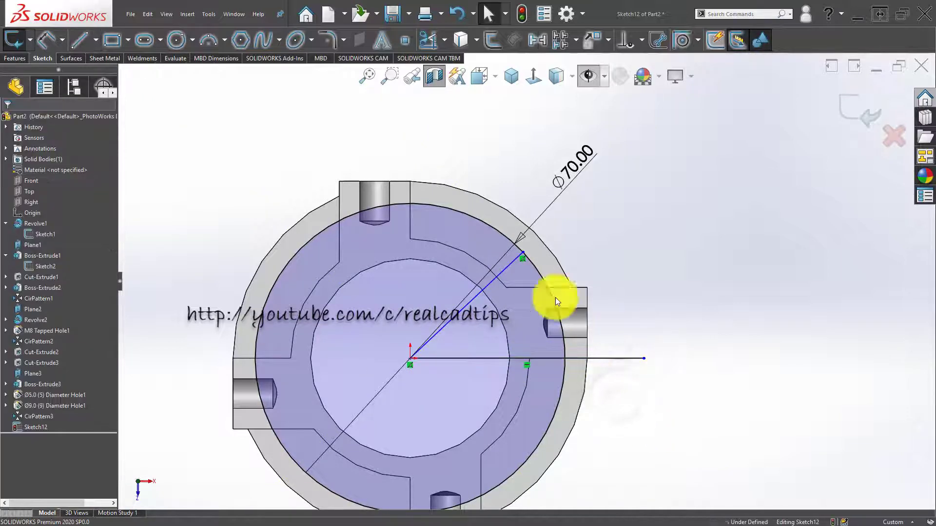
Dimension the angle between the diagonal and horizontal lines to 45° and exit the sketch.
key("d")
left_click(510, 269)
left_click(485, 359)
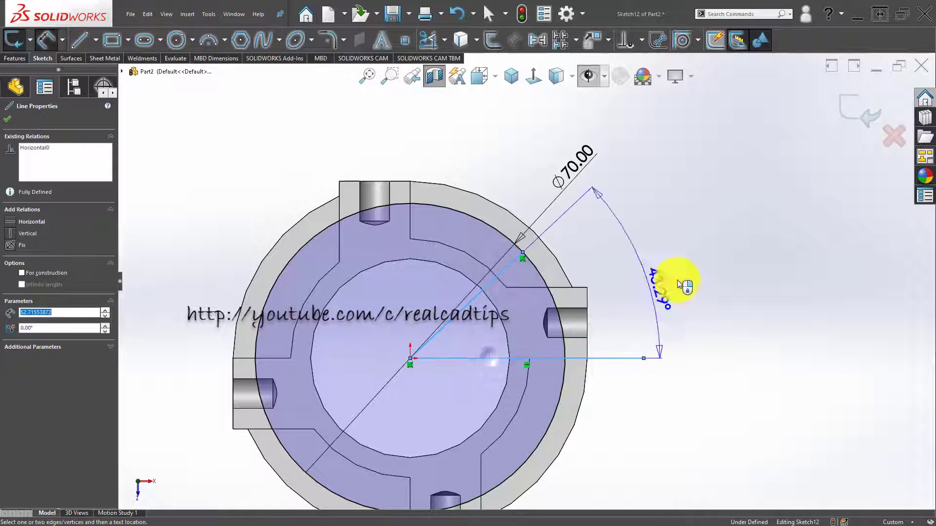
left_click(694, 279)
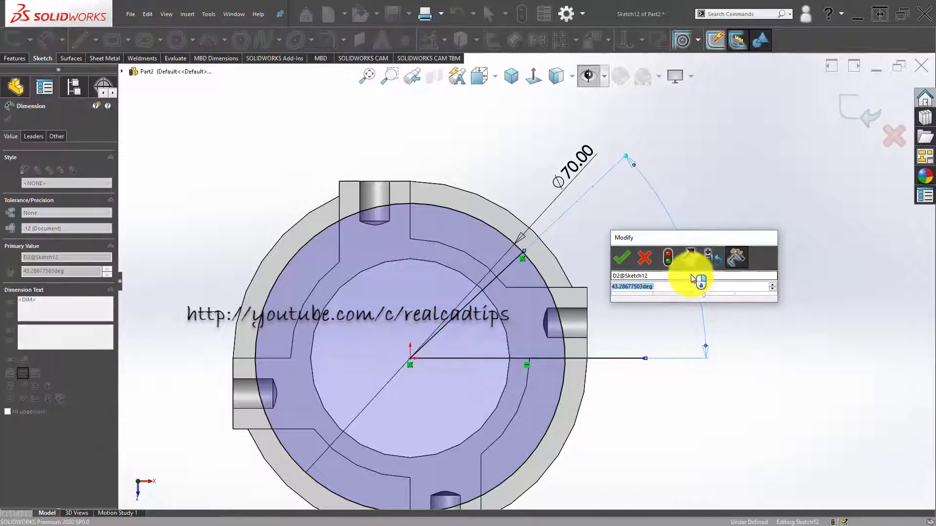
type("45")
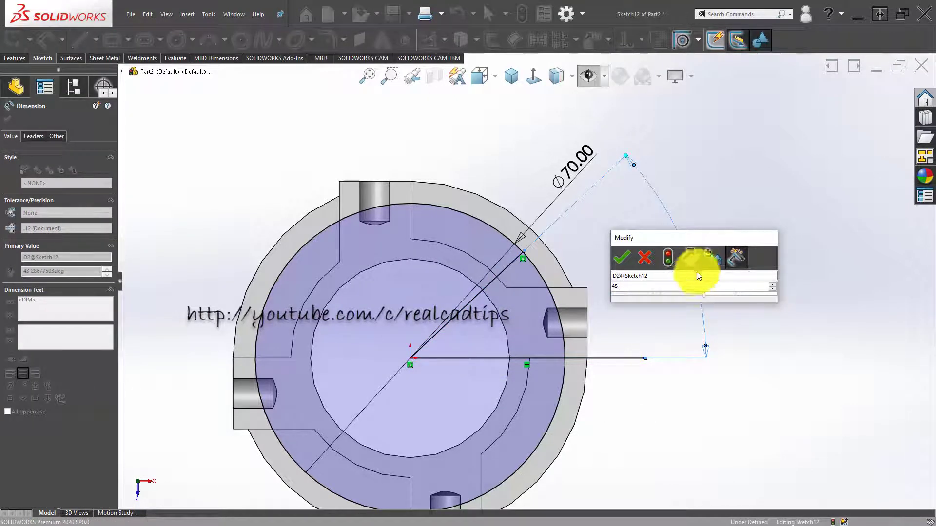
key("Escape")
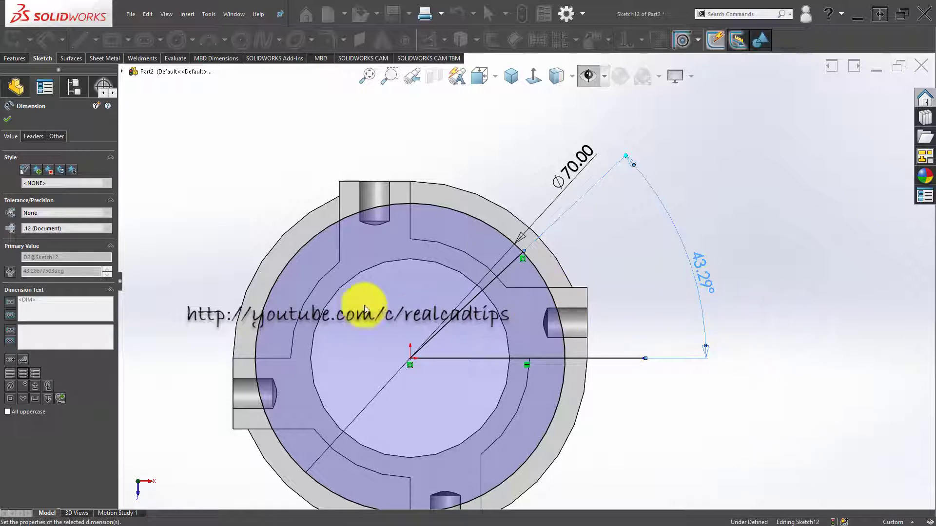
left_click(8, 118)
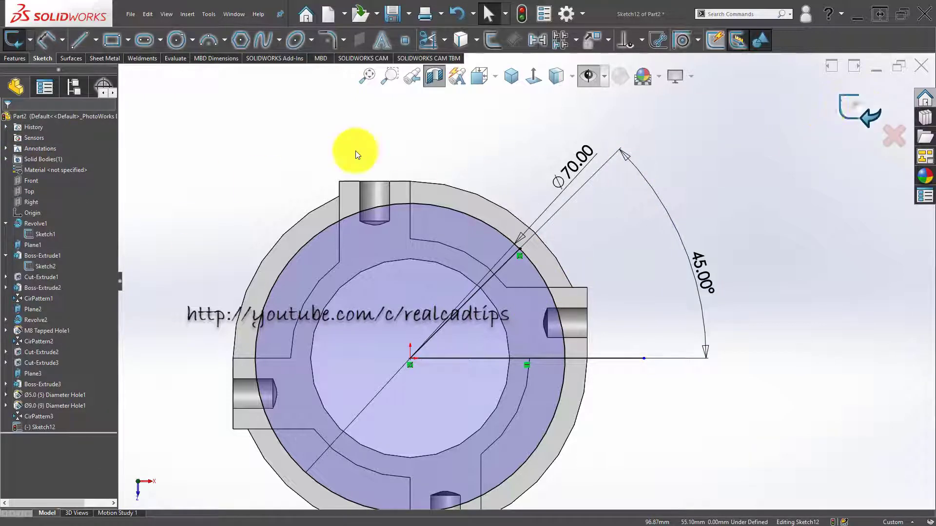
key("ctrl+b")
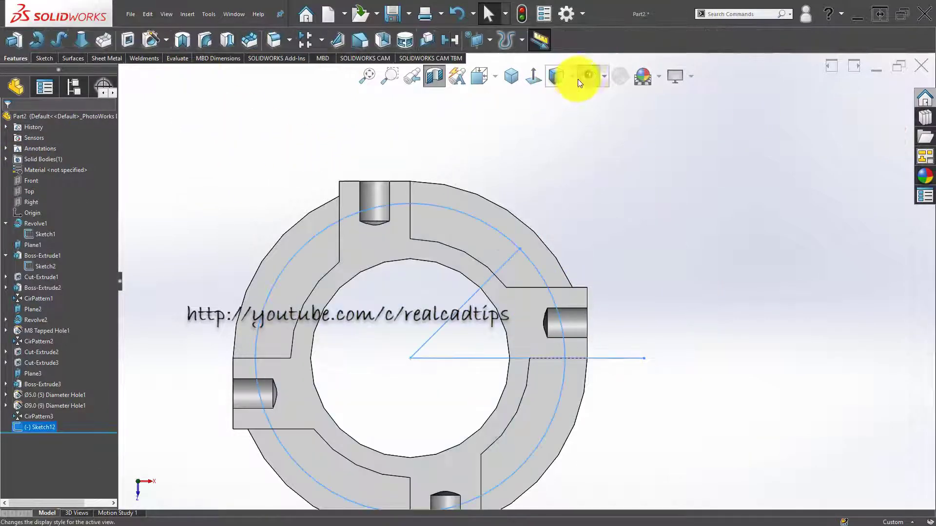
Set up a Hole Wizard hole of type Drill sizes with size Ø5.5.
left_click(150, 39)
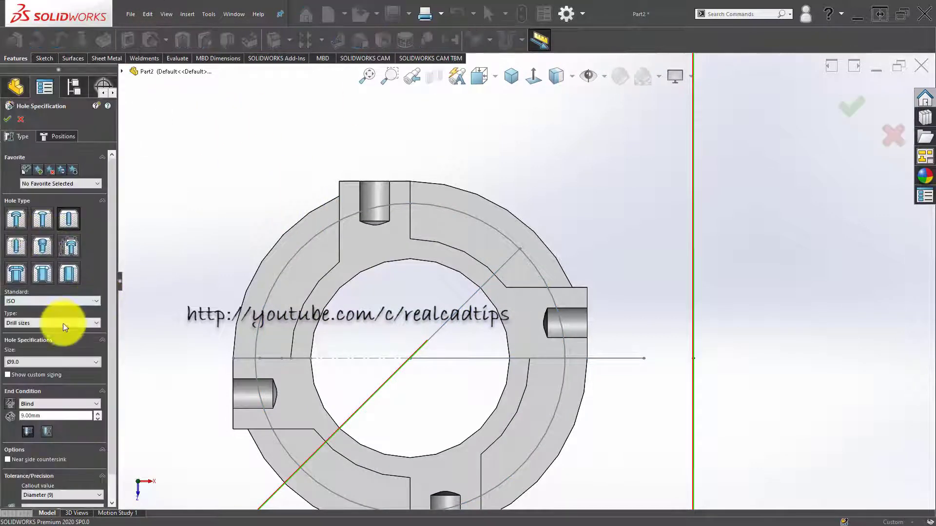
left_click(60, 361)
left_click_drag(96, 418, 98, 401)
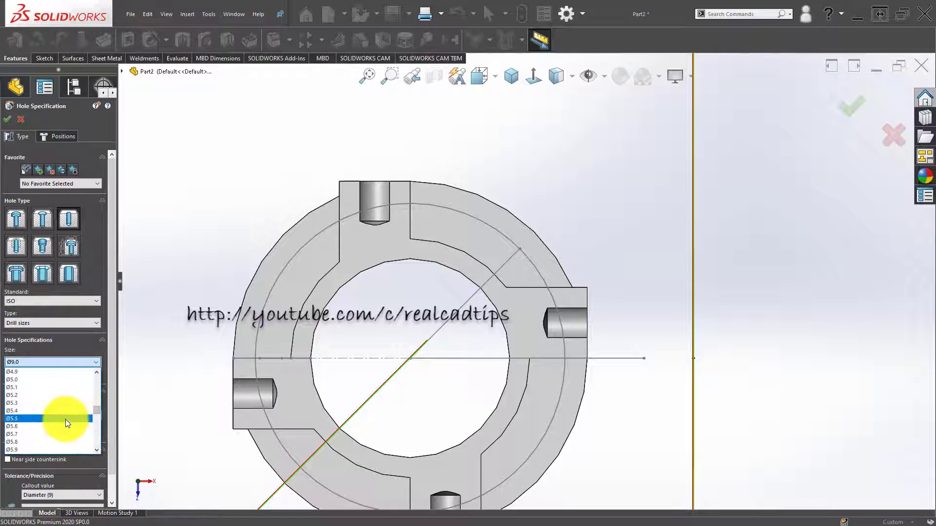
left_click(66, 419)
left_click(64, 136)
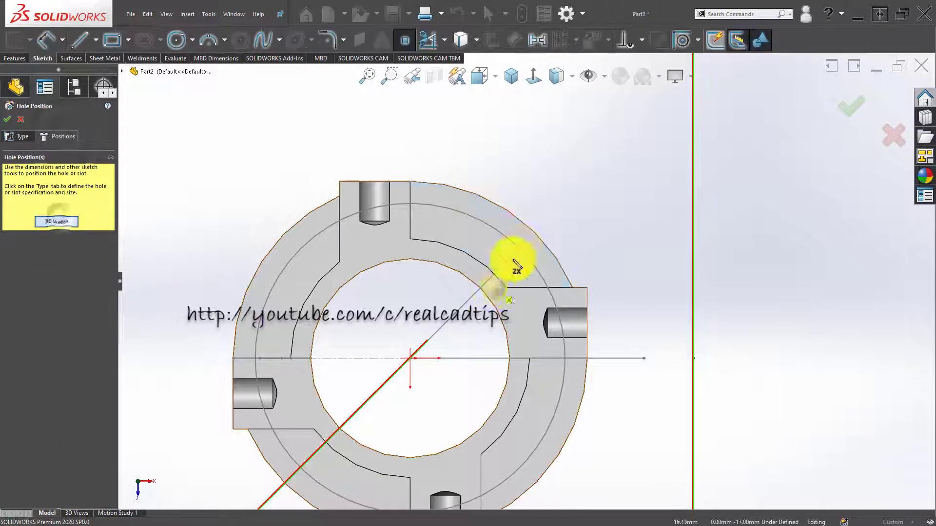
middle_click_drag(521, 251, 497, 214)
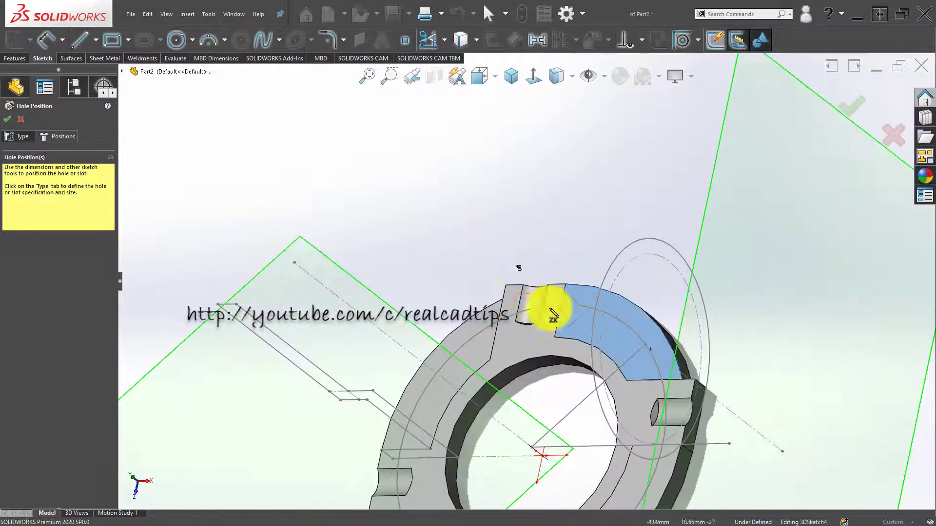
scroll(624, 353, "down", 8)
scroll(633, 266, "up", 6)
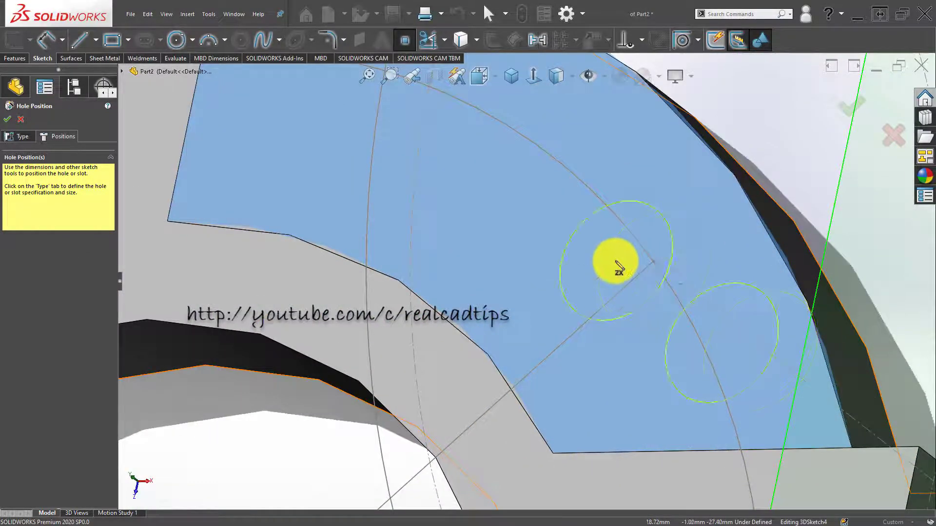
middle_click_drag(587, 238, 470, 328)
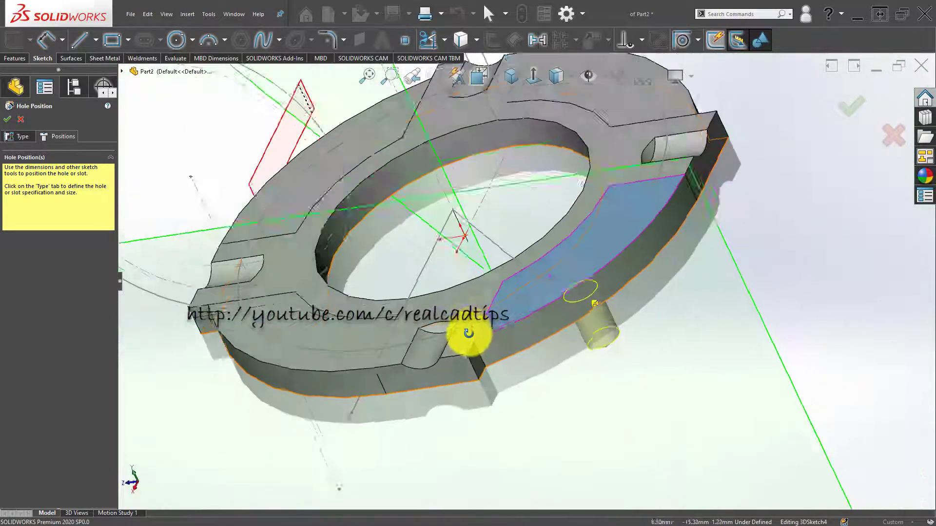
scroll(487, 331, "down", 6)
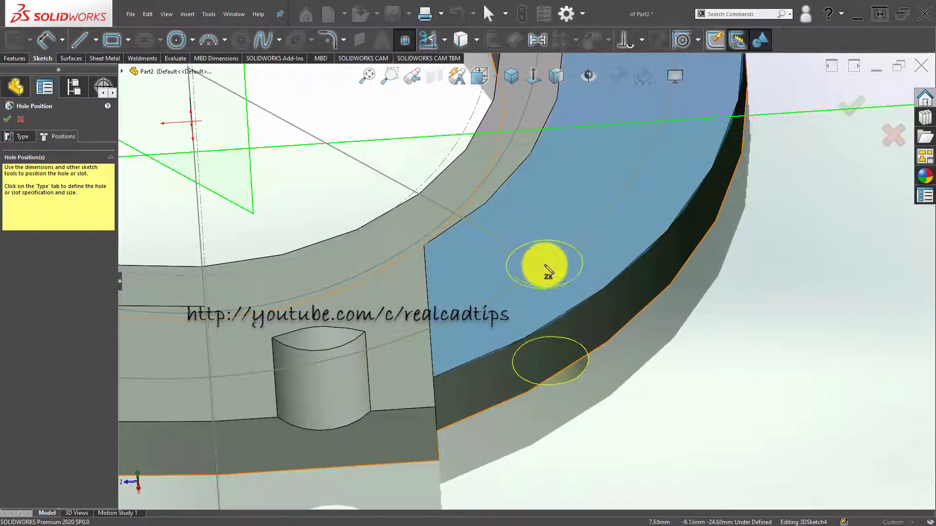
left_click(562, 274)
scroll(509, 255, "up", 8)
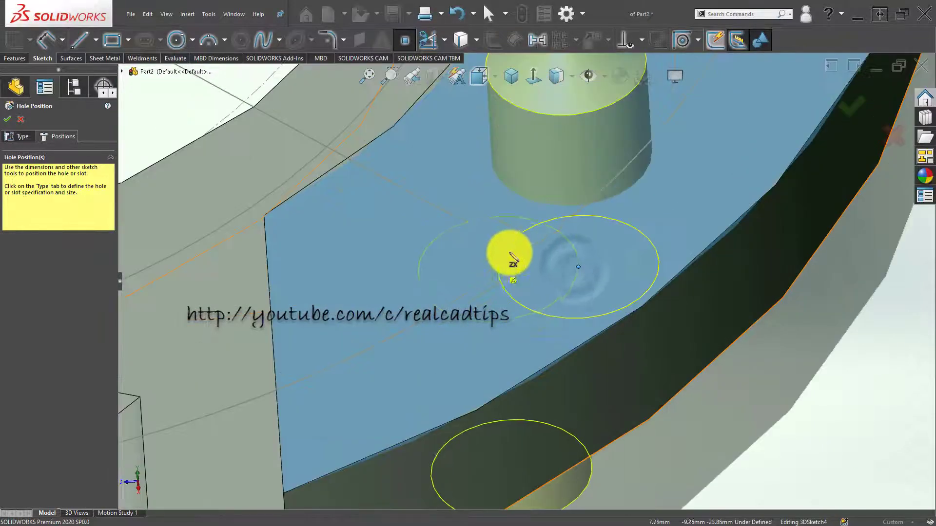
middle_click_drag(512, 255, 547, 293)
scroll(546, 293, "down", 4)
key("Escape")
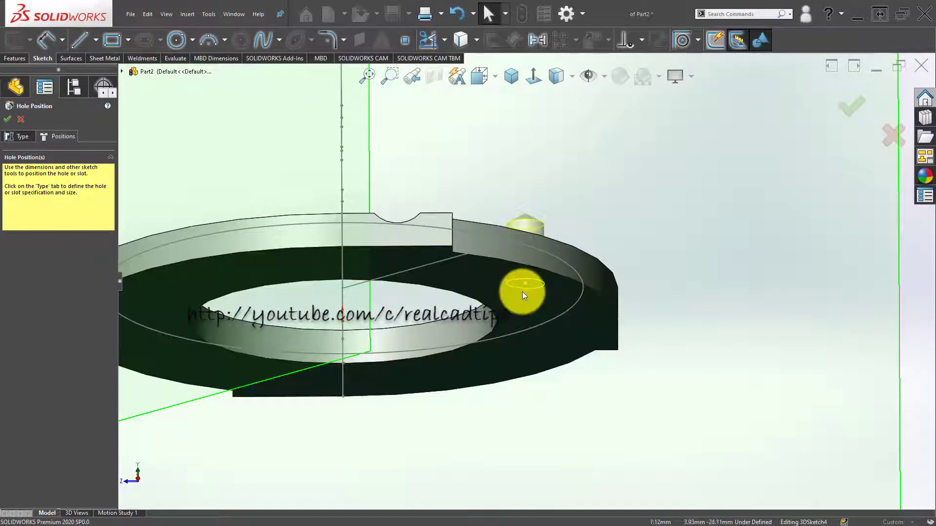
mouse_move(492, 205)
left_mouse_down()
mouse_move(587, 353)
mouse_move(580, 340)
left_mouse_up()
key("Delete")
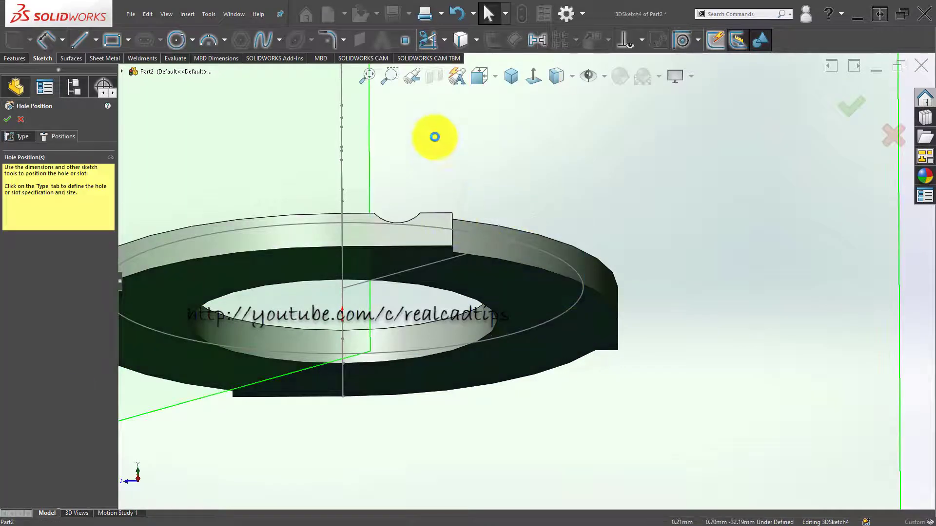
scroll(575, 254, "up", 2)
middle_click_drag(576, 254, 552, 284)
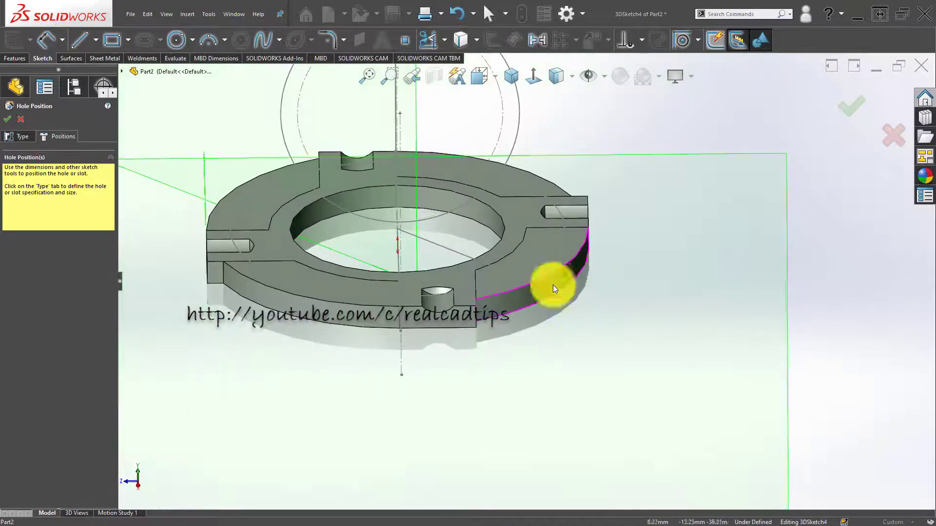
scroll(551, 281, "up", 4)
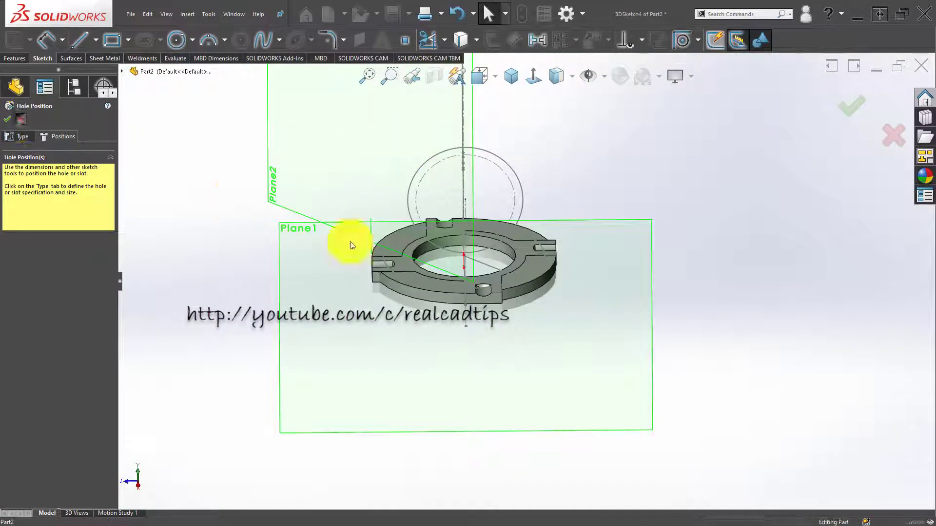
Turn off the section view and position a Ø5.5 drill-size hole on the flange's upper face at the sketched diagonal line's outer end.
left_click(434, 77)
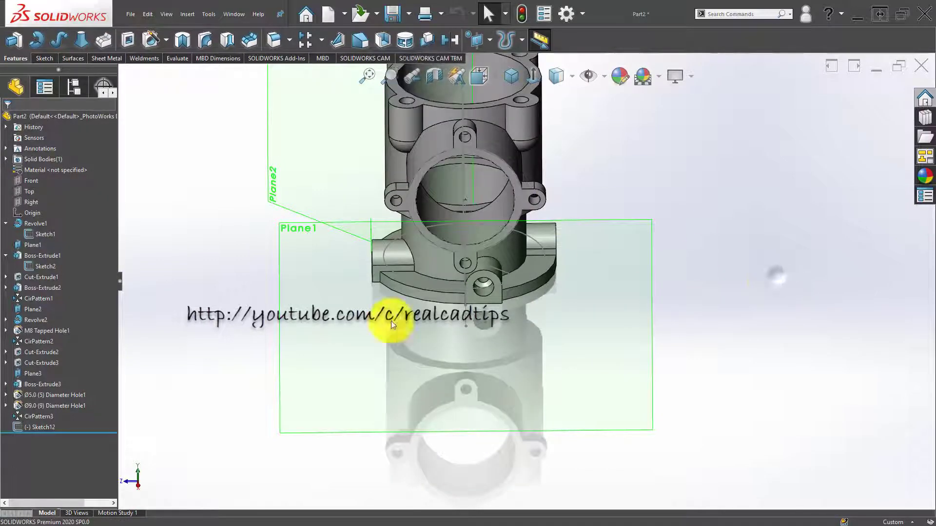
left_click(152, 39)
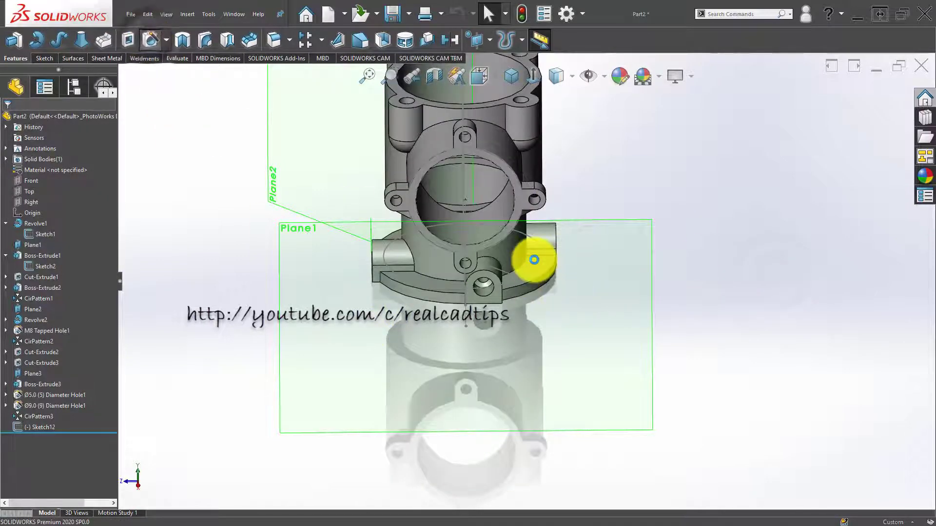
scroll(532, 276, "down", 5)
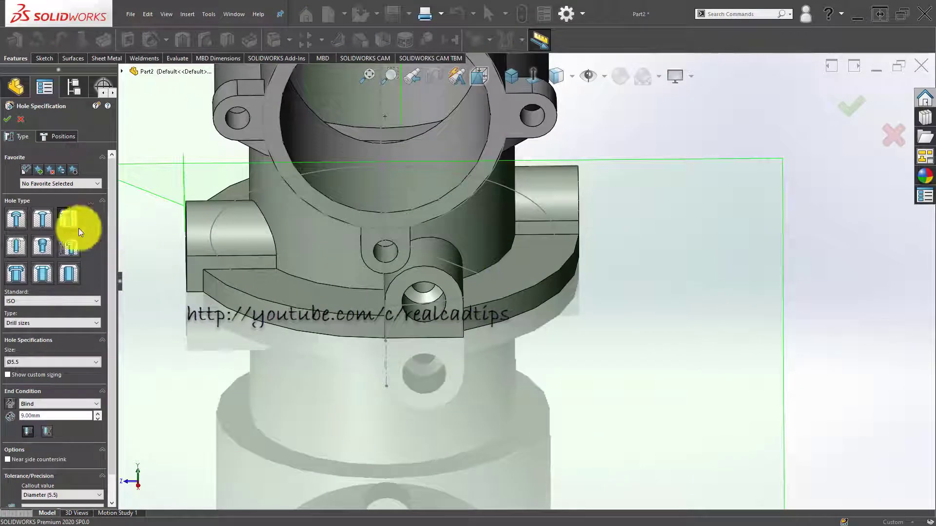
left_click(51, 135)
scroll(482, 288, "down", 5)
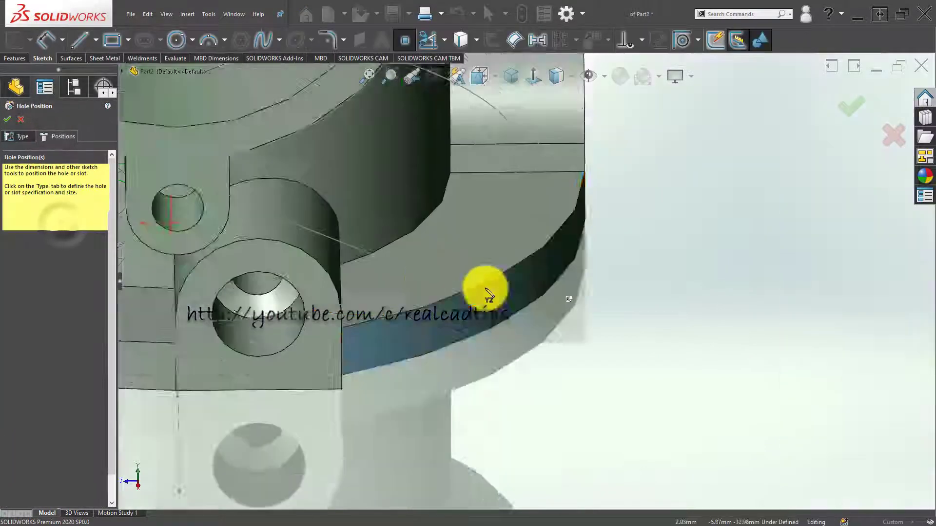
left_click(404, 274)
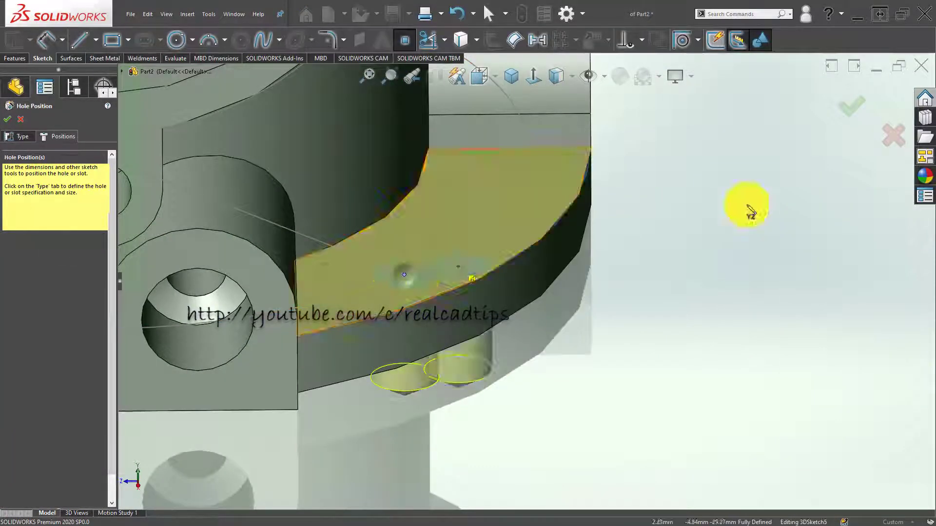
Set the flange hole's end condition to Through All and finish the hole.
left_click(22, 136)
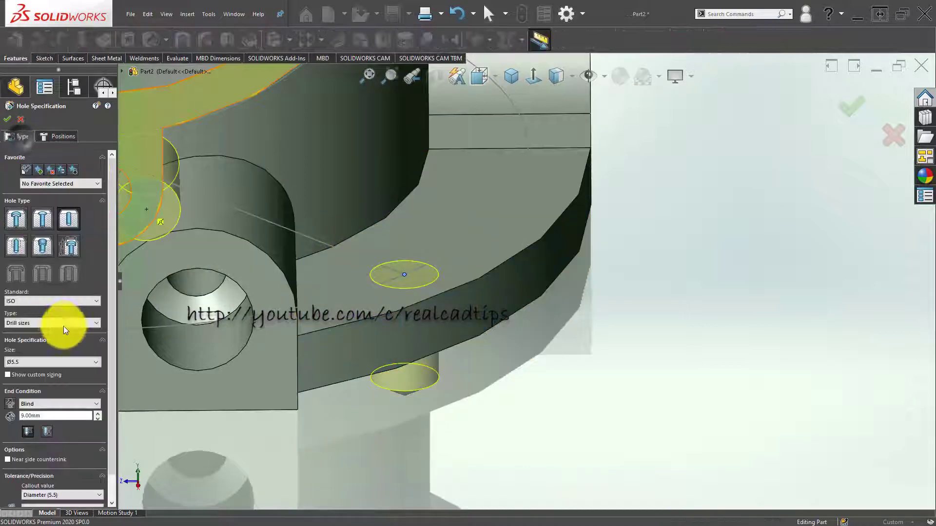
left_click(60, 390)
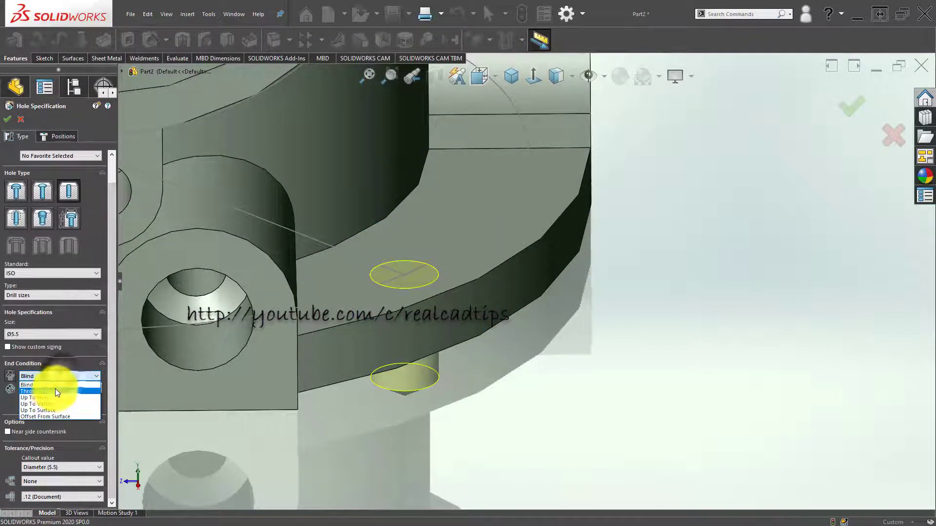
left_click(55, 388)
left_click(848, 105)
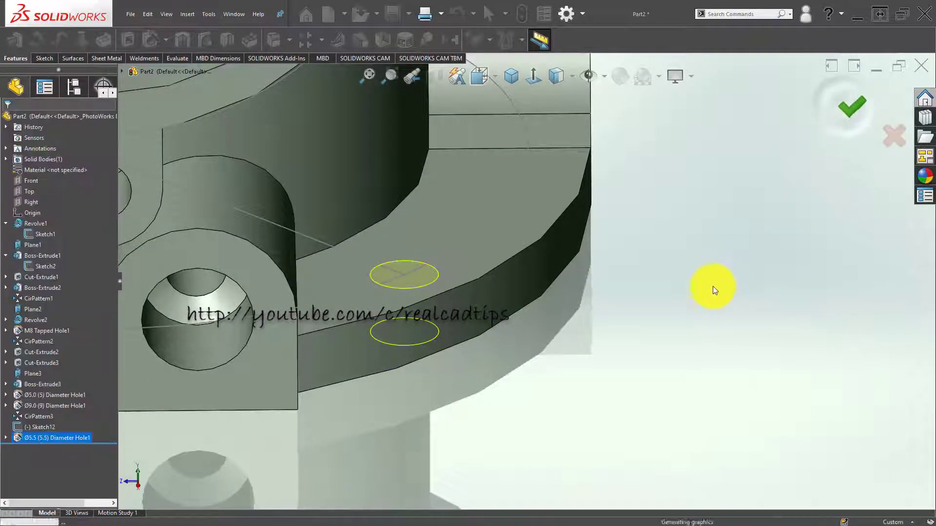
Circular-pattern the Ø5.5 flange hole around the body's cylindrical face with 4 equally spaced instances over 360°.
left_click(426, 279)
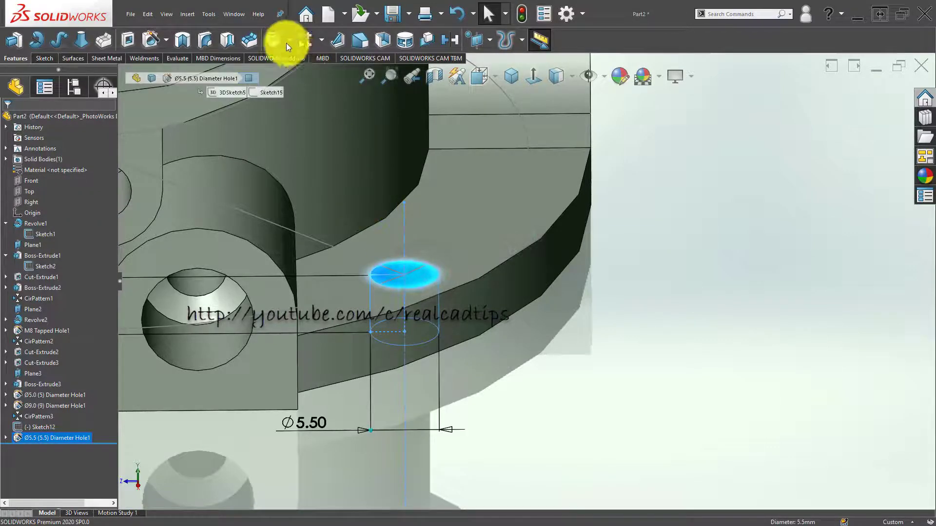
left_click(324, 41)
left_click(325, 83)
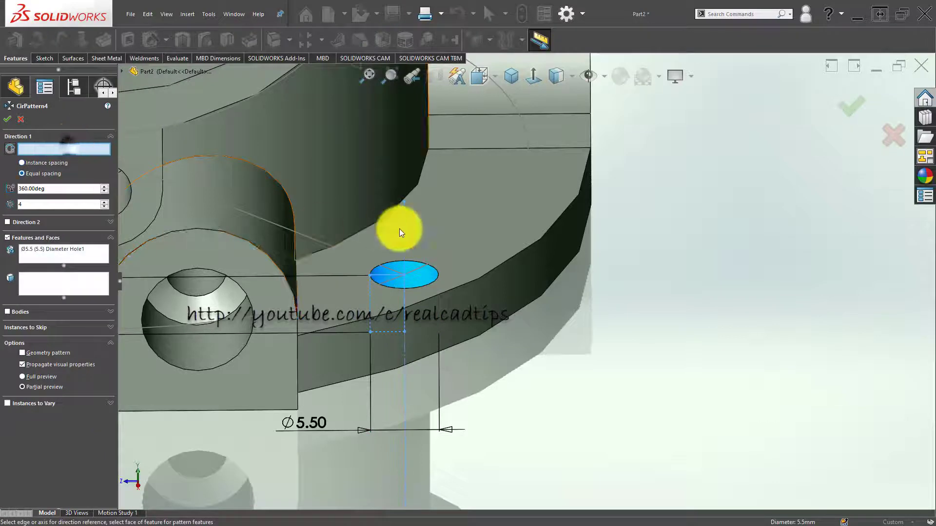
scroll(438, 214, "up", 3)
left_click(455, 203)
scroll(454, 204, "up", 3)
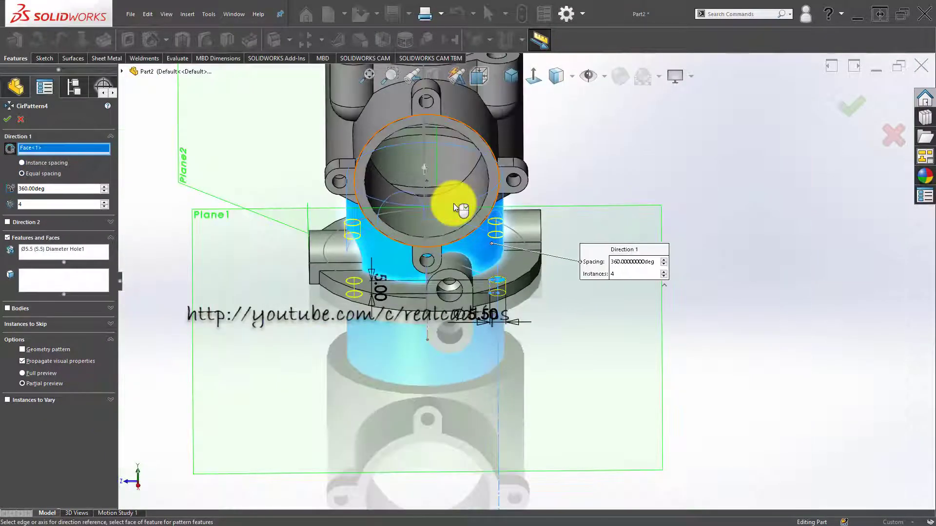
scroll(626, 215, "up", 3)
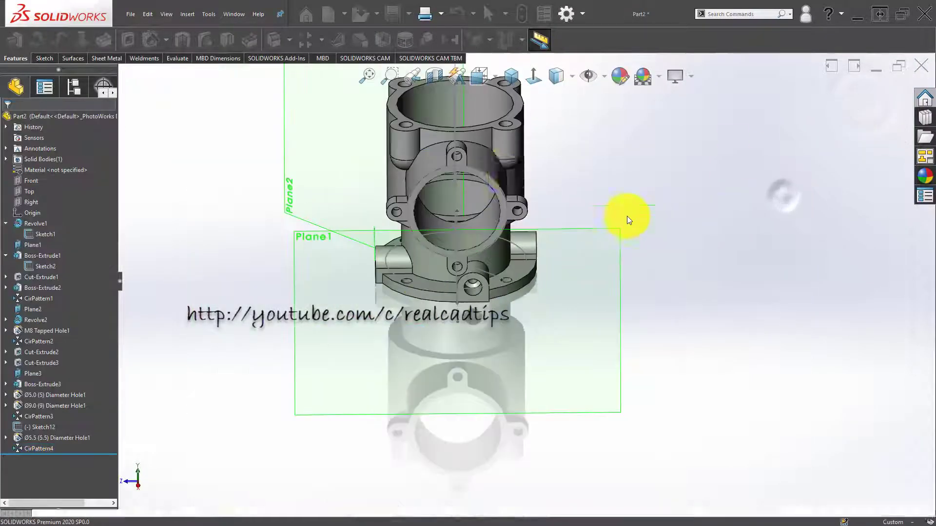
Switch to the isometric view and assign Plain Carbon Steel as the part's material.
left_click(509, 79)
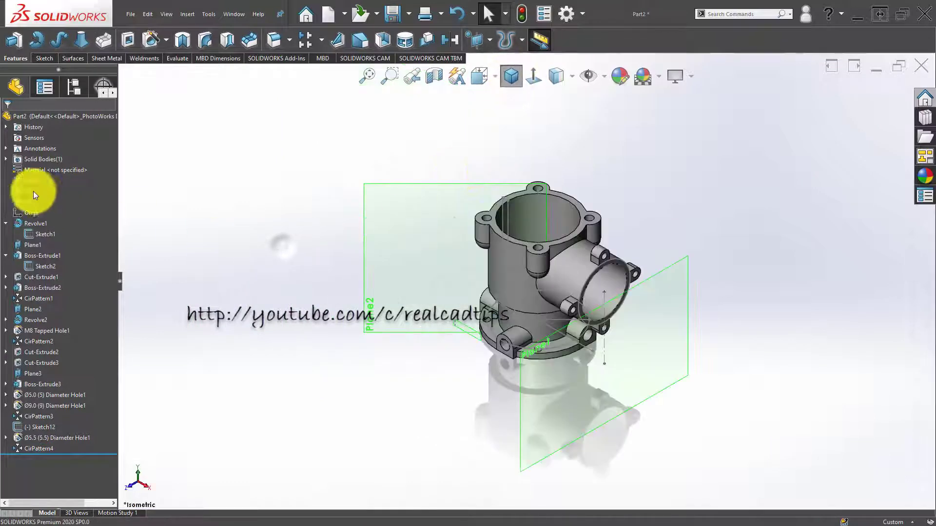
right_click(21, 182)
left_click(177, 169)
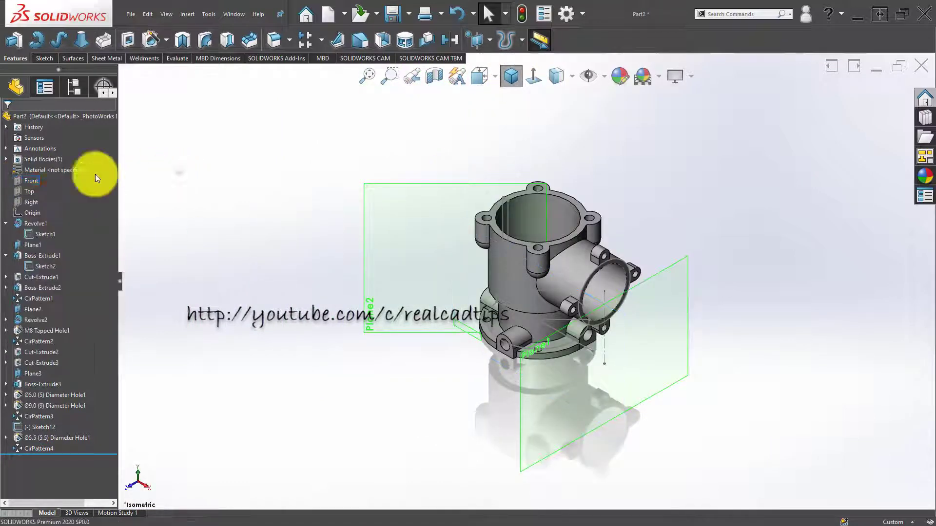
right_click(53, 169)
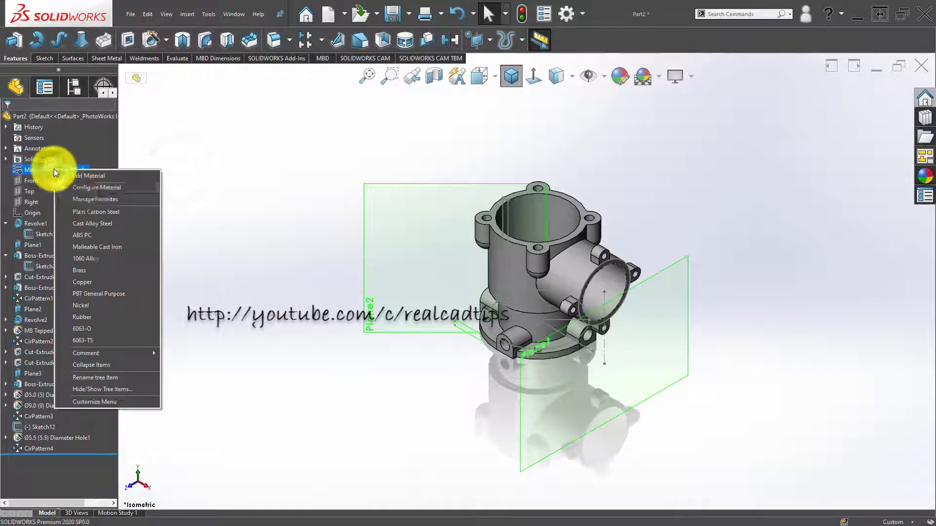
left_click(113, 212)
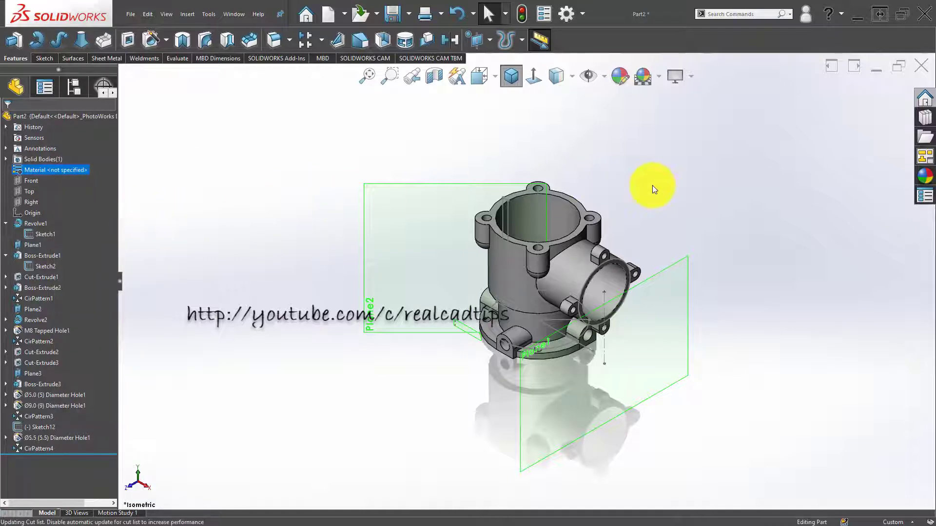
Apply the sandblasted iron appearance from the Metal > Iron appearances to the part.
scroll(757, 248, "down", 2)
scroll(757, 249, "up", 1)
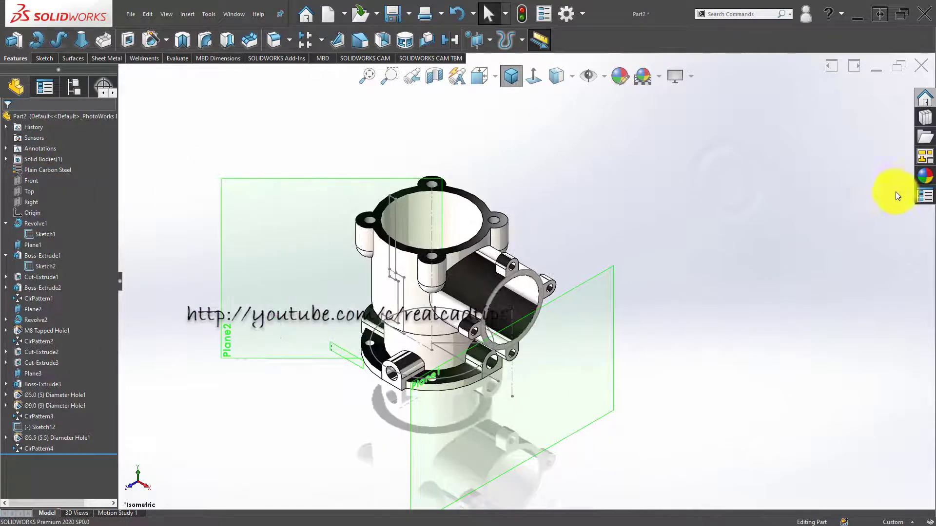
left_click(926, 181)
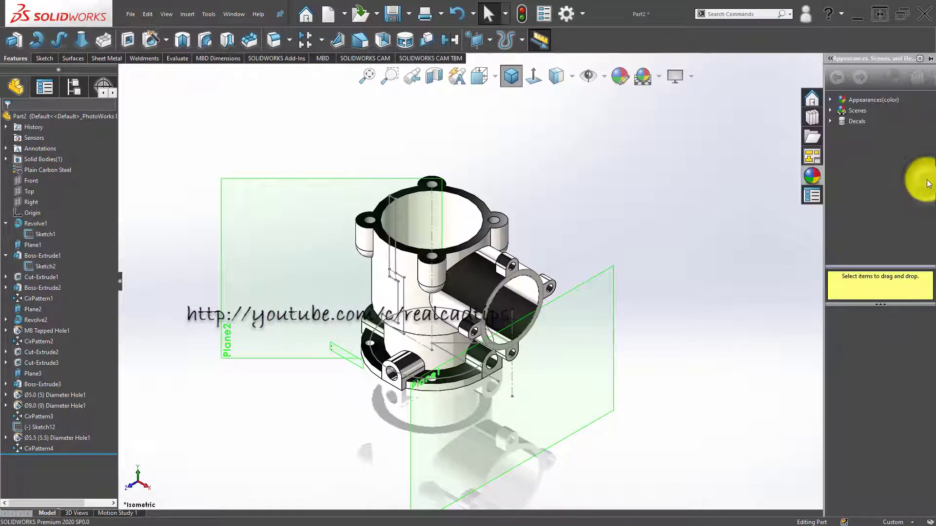
left_click(862, 101)
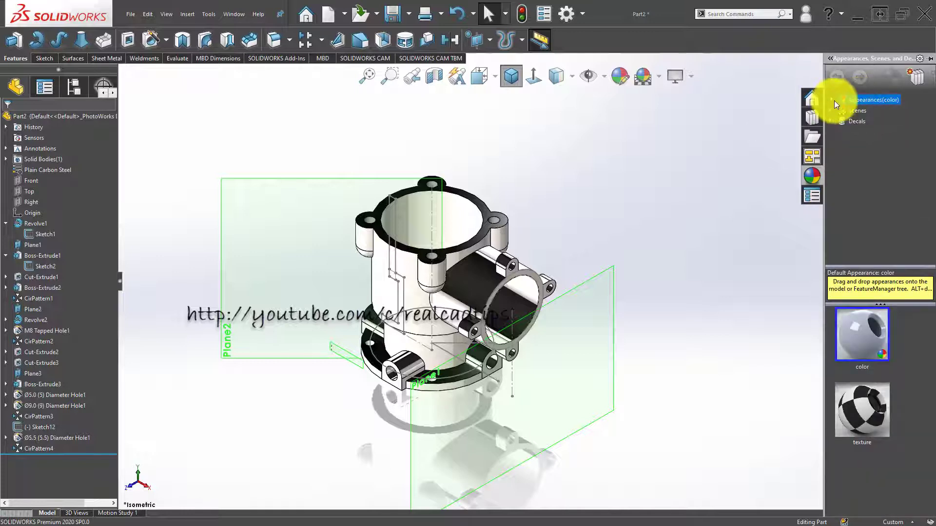
left_click(830, 99)
left_click(871, 112)
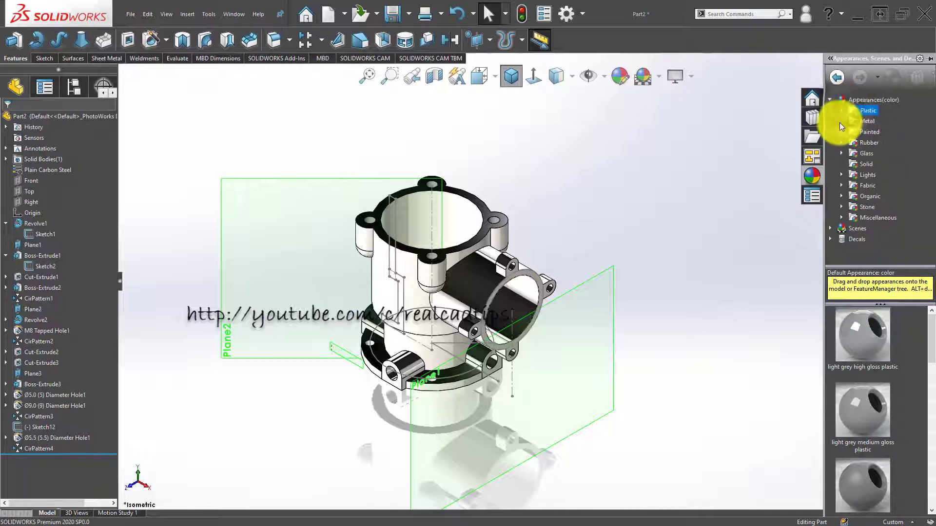
left_click(841, 121)
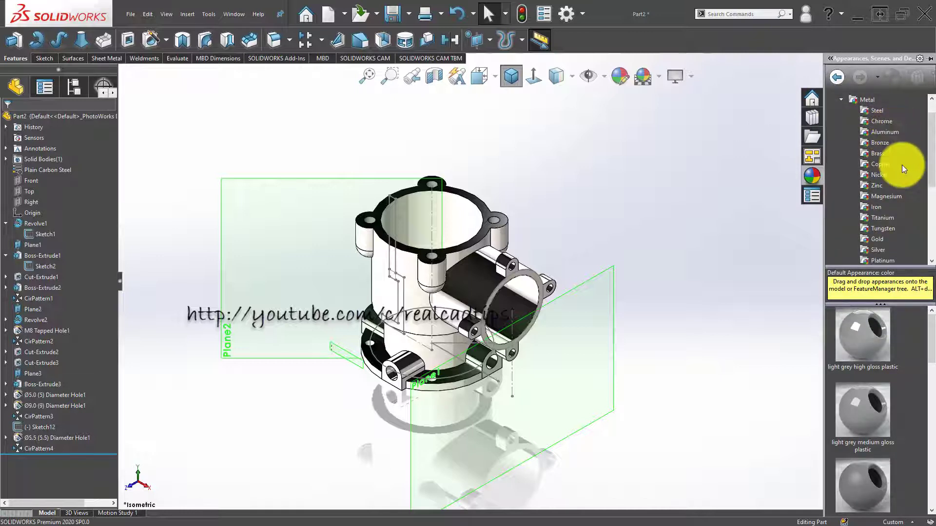
left_click(870, 209)
double_click(864, 418)
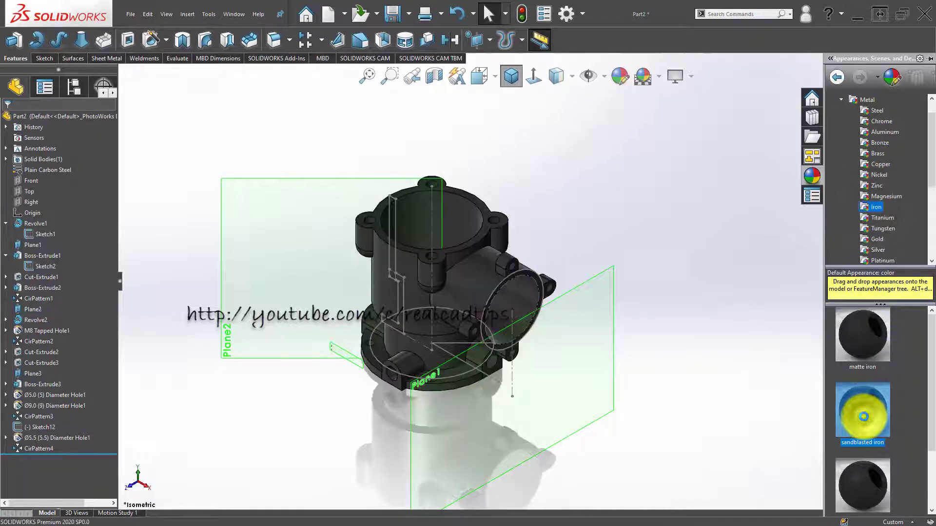
left_click(933, 175)
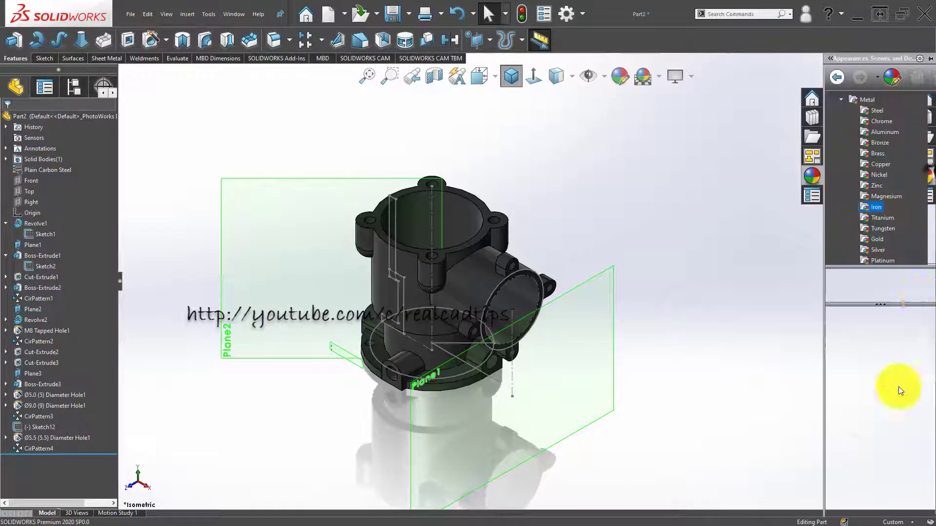
Hide all reference planes and sketches in the model view.
scroll(507, 371, "down", 3)
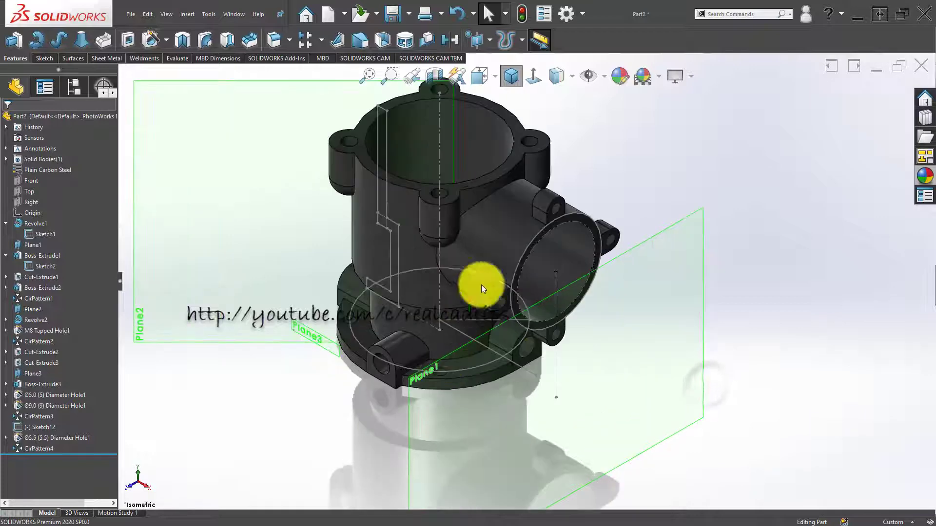
left_click(588, 77)
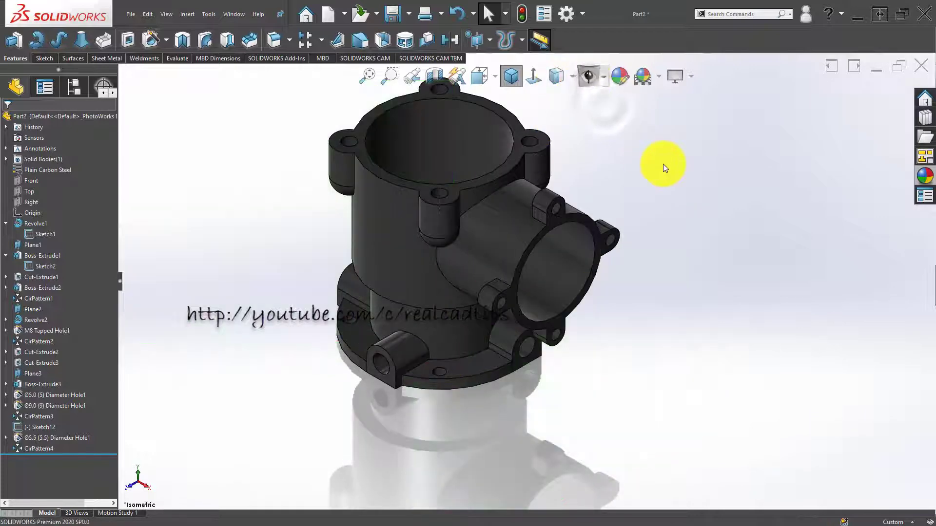
Try the Blue appearance from the Solid appearances on the part and replace it with the Green one.
scroll(482, 243, "down", 2)
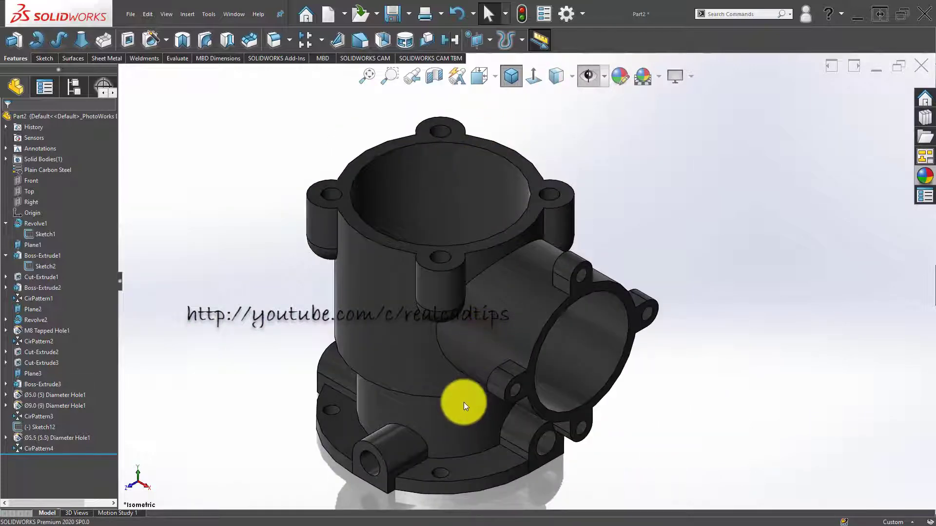
scroll(468, 398, "up", 2)
left_click(925, 176)
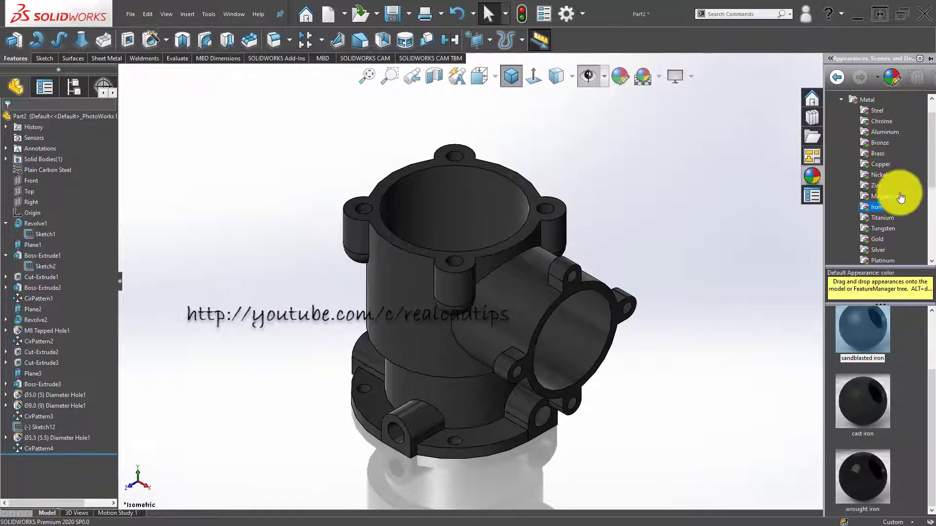
scroll(903, 166, "down", 1)
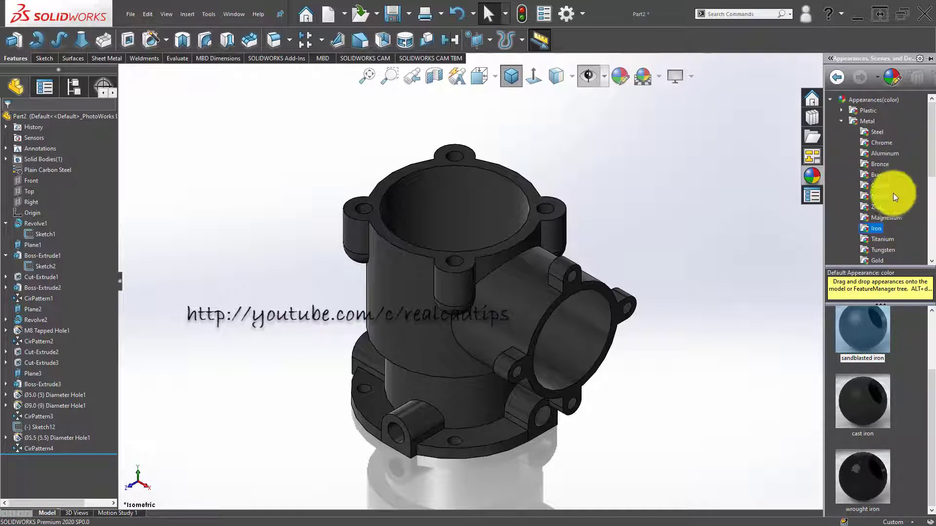
scroll(873, 161, "up", 1)
left_click(841, 122)
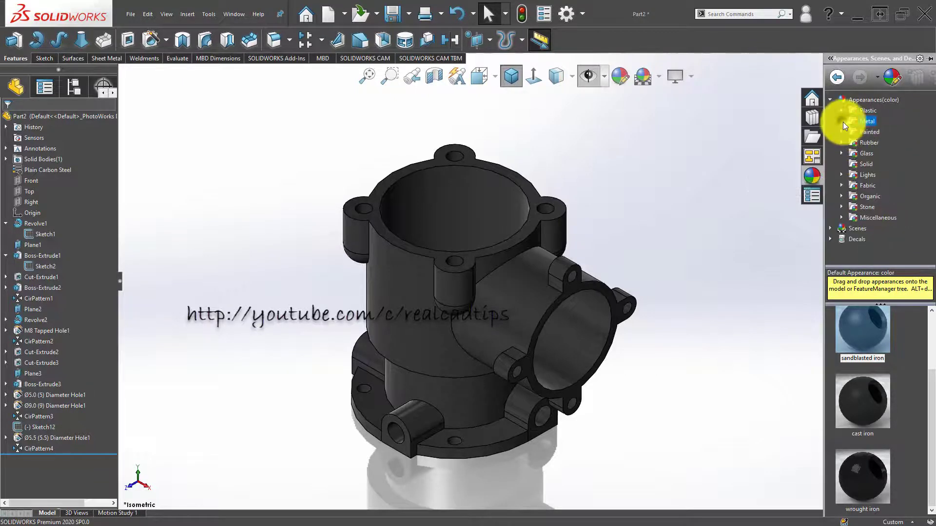
left_click(866, 165)
scroll(885, 411, "down", 3)
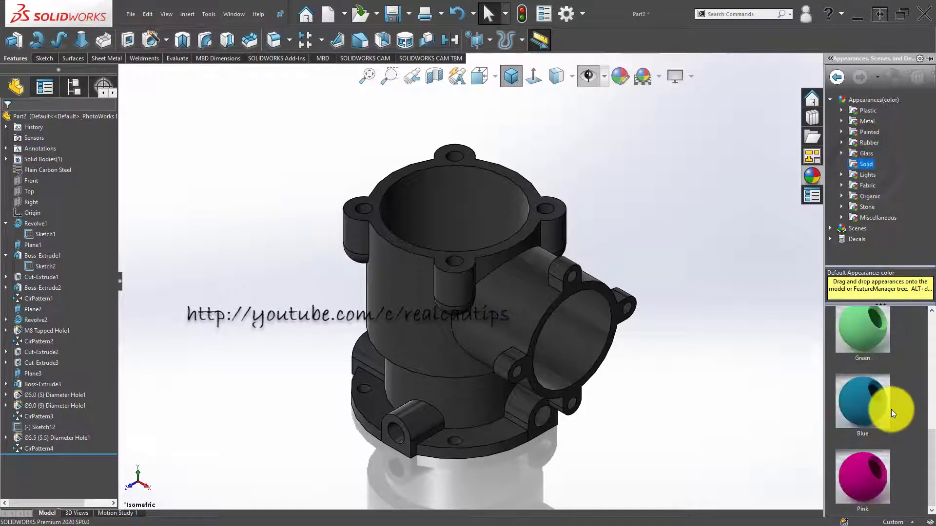
double_click(867, 403)
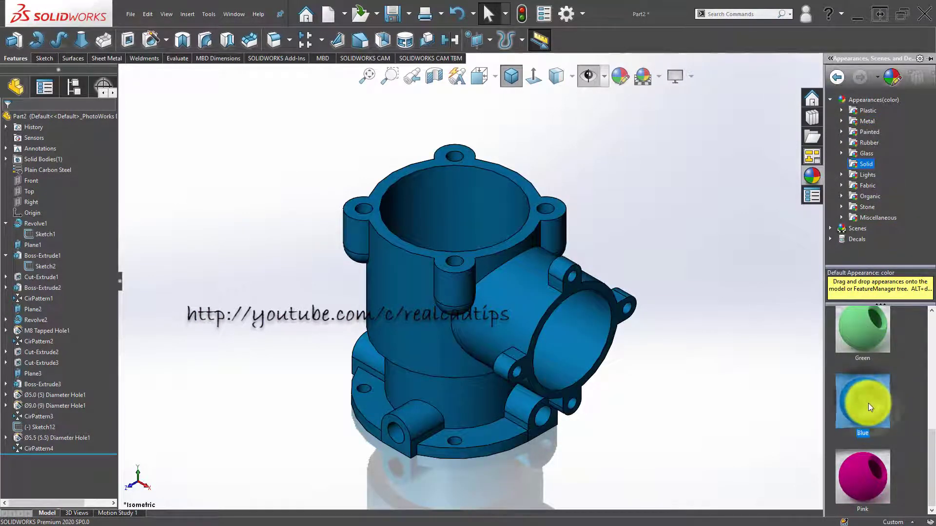
double_click(876, 337)
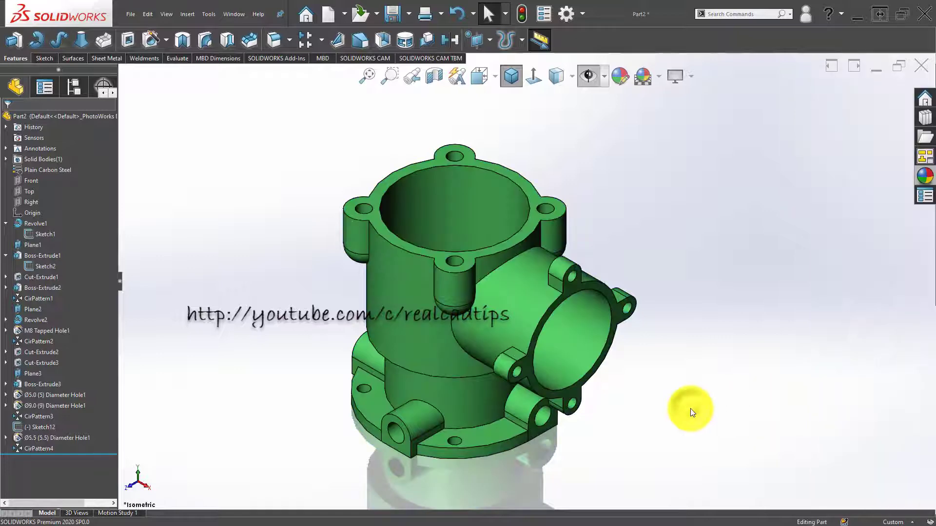
scroll(518, 443, "up", 2)
scroll(518, 443, "down", 1)
scroll(522, 321, "down", 1)
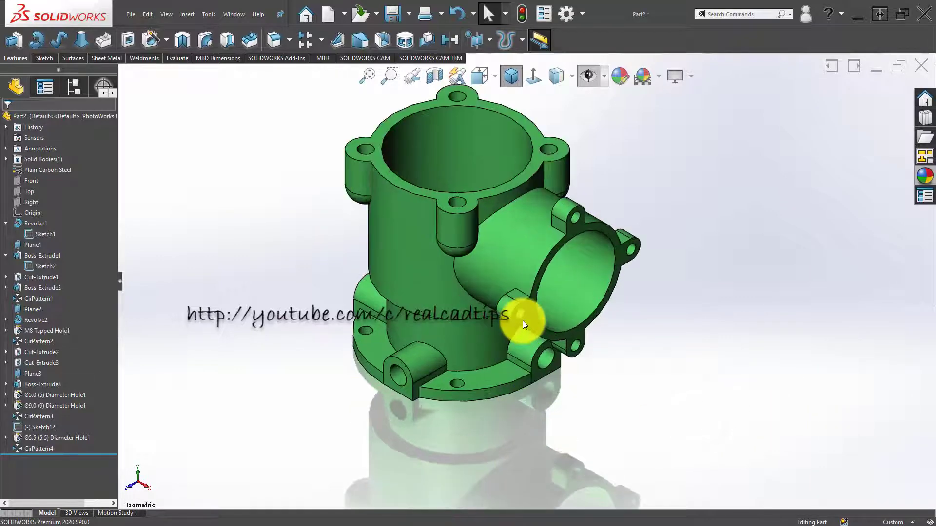
scroll(621, 209, "up", 1)
scroll(613, 169, "down", 1)
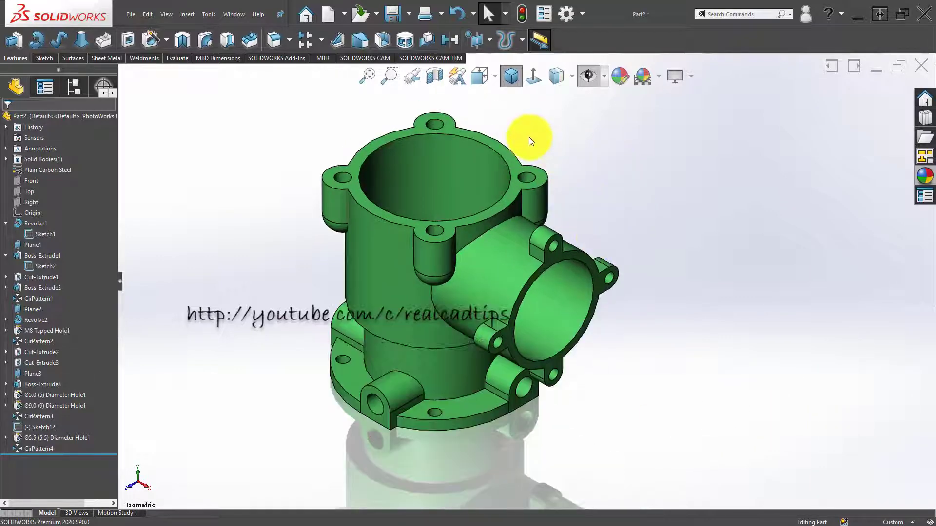